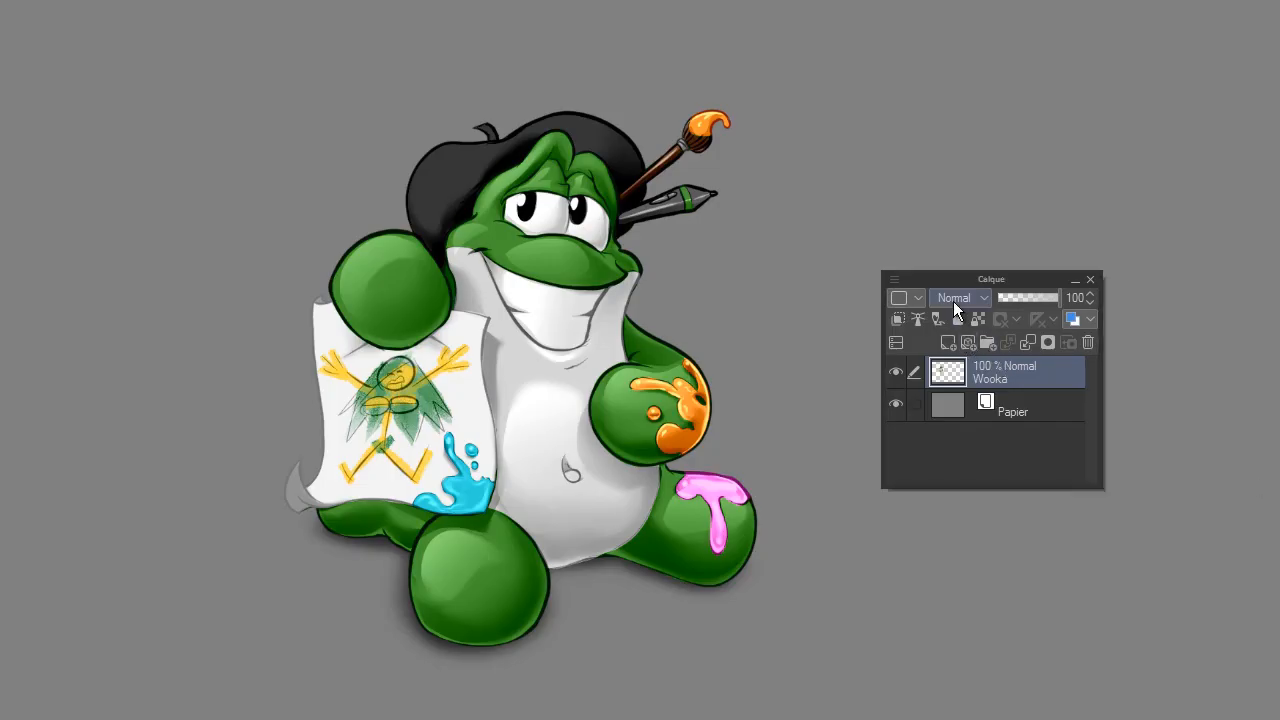
Step: Set the Wooka layer's blending mode to Écran and place the layer inside a new folder
{"action": "left_click", "coordinate": [954, 303]}
{"action": "left_click", "coordinate": [971, 446]}
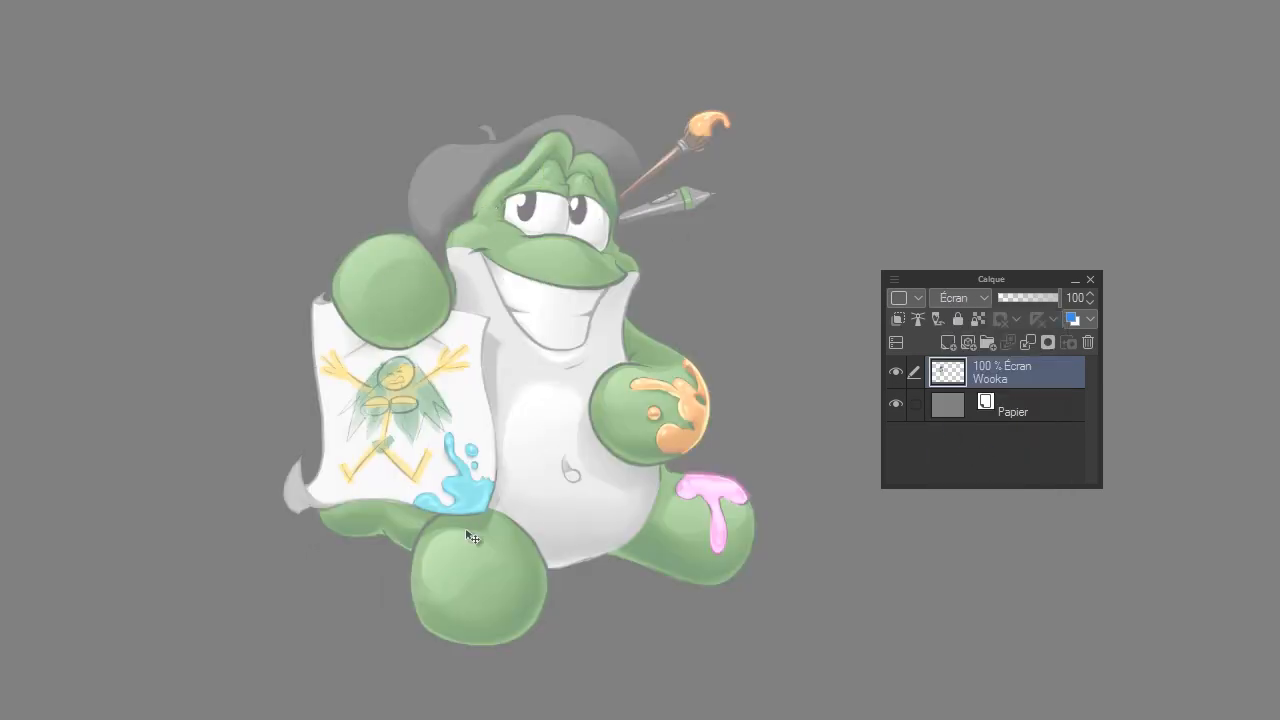
{"action": "left_click_drag", "start_coordinate": [995, 373], "coordinate": [987, 340]}
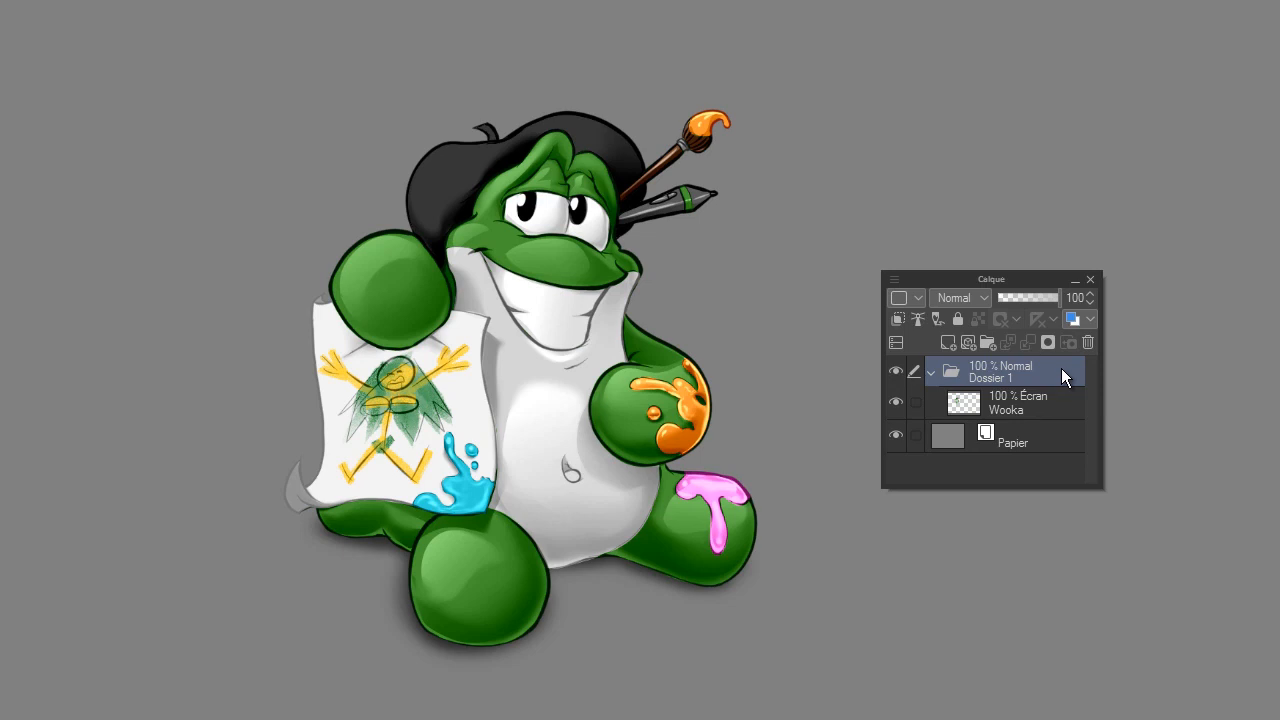
Step: Set the blending mode of the folder Dossier 1 to Au travers
{"action": "left_click", "coordinate": [962, 299]}
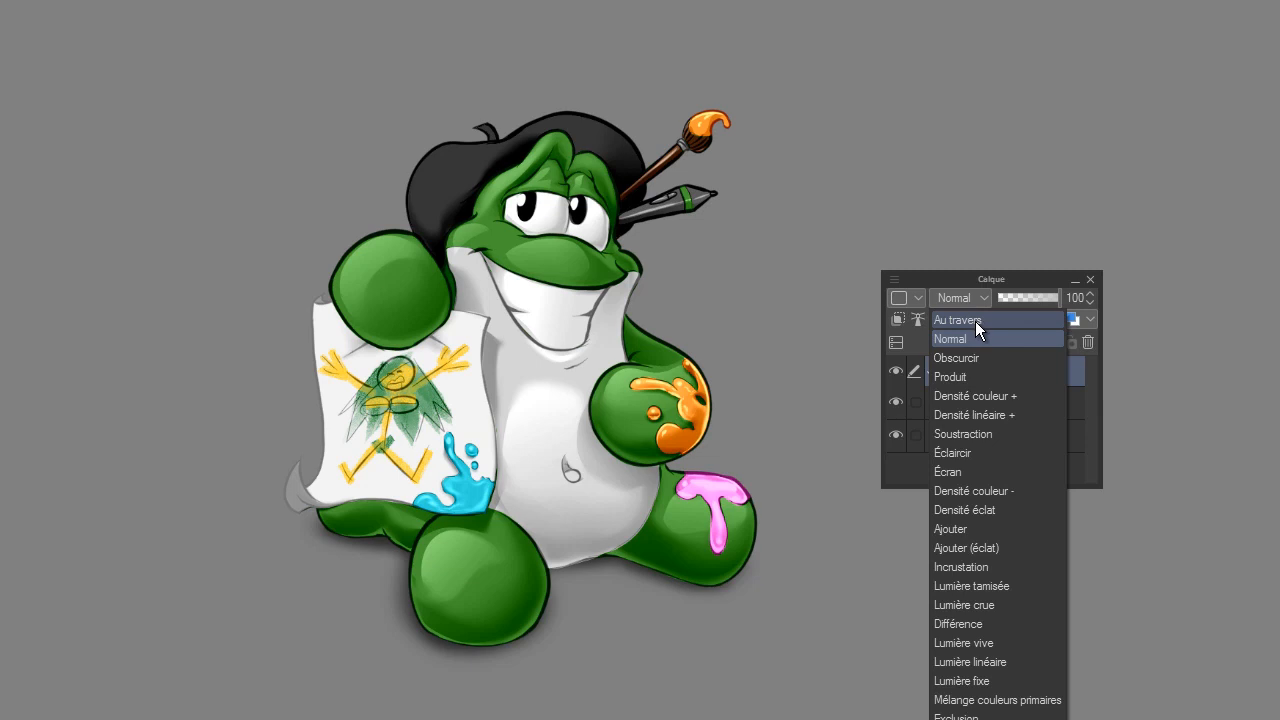
{"action": "left_click", "coordinate": [975, 321]}
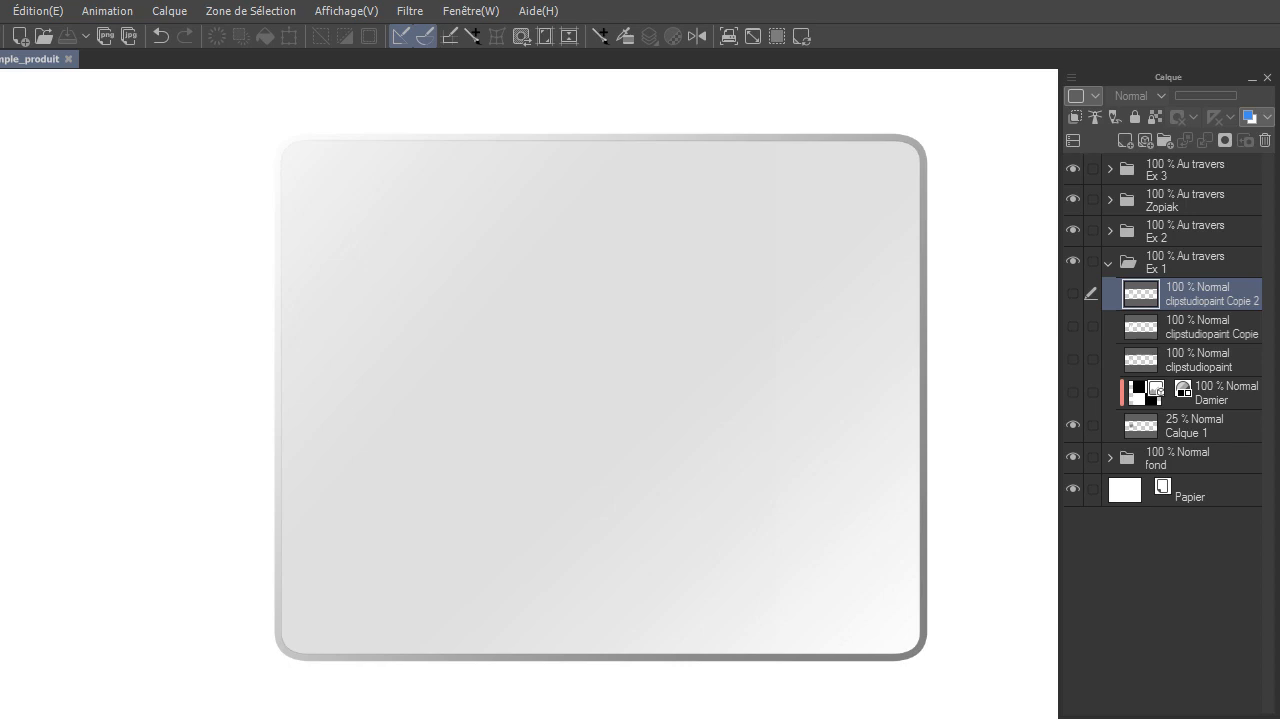
Step: Show the three clipstudiopaint logo layers in the Ex 1 folder and set their blending mode to Produit
{"action": "left_click", "coordinate": [1073, 295]}
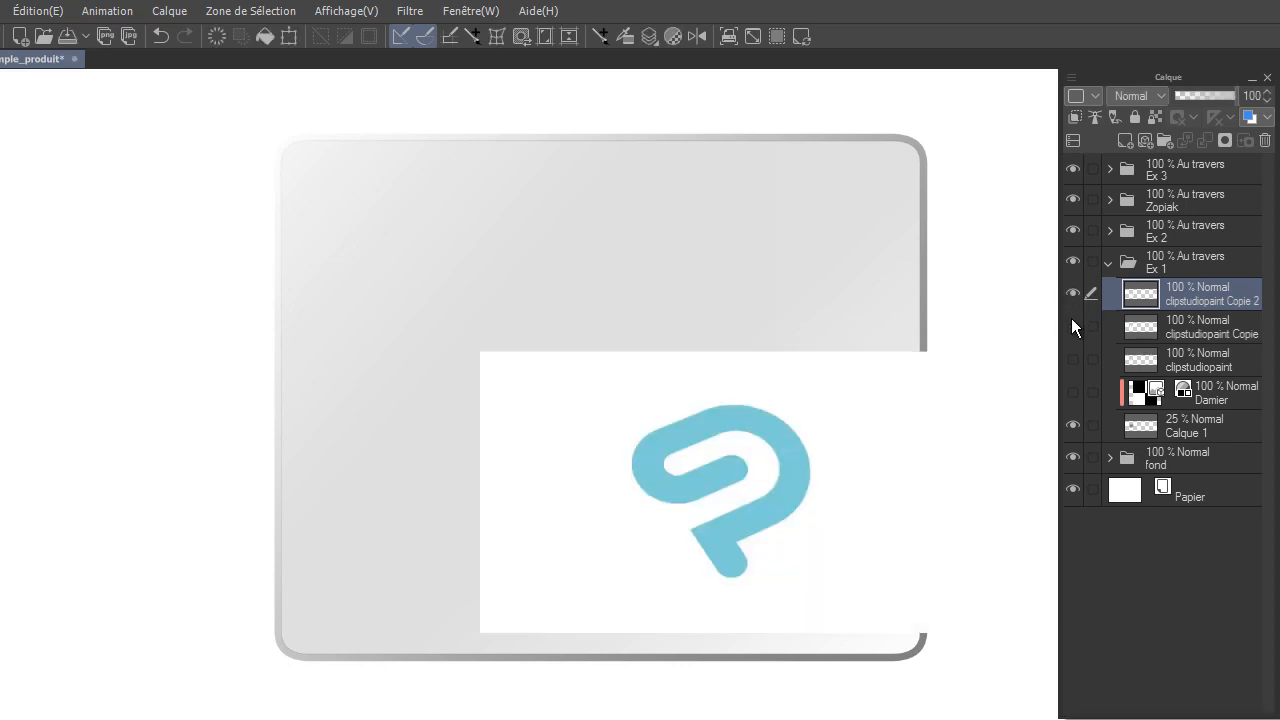
{"action": "left_click_drag", "start_coordinate": [1071, 318], "coordinate": [1075, 362]}
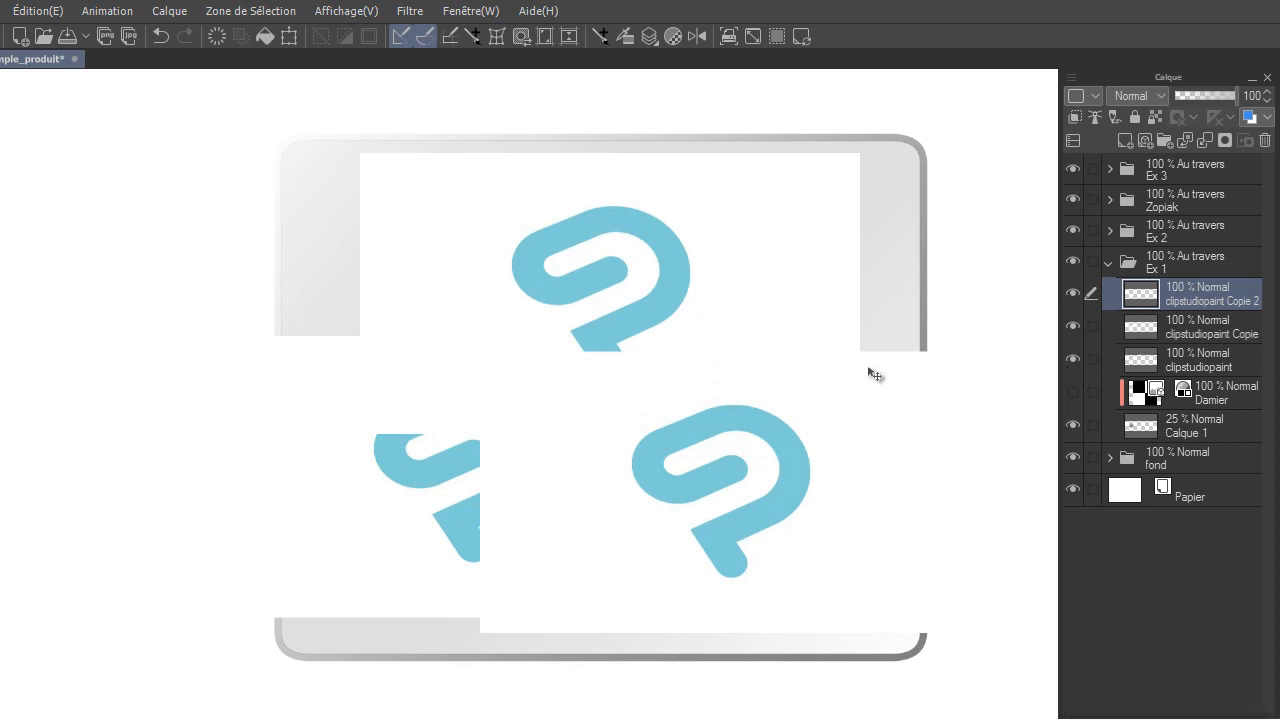
{"action": "left_click", "coordinate": [1216, 363], "text": "shift"}
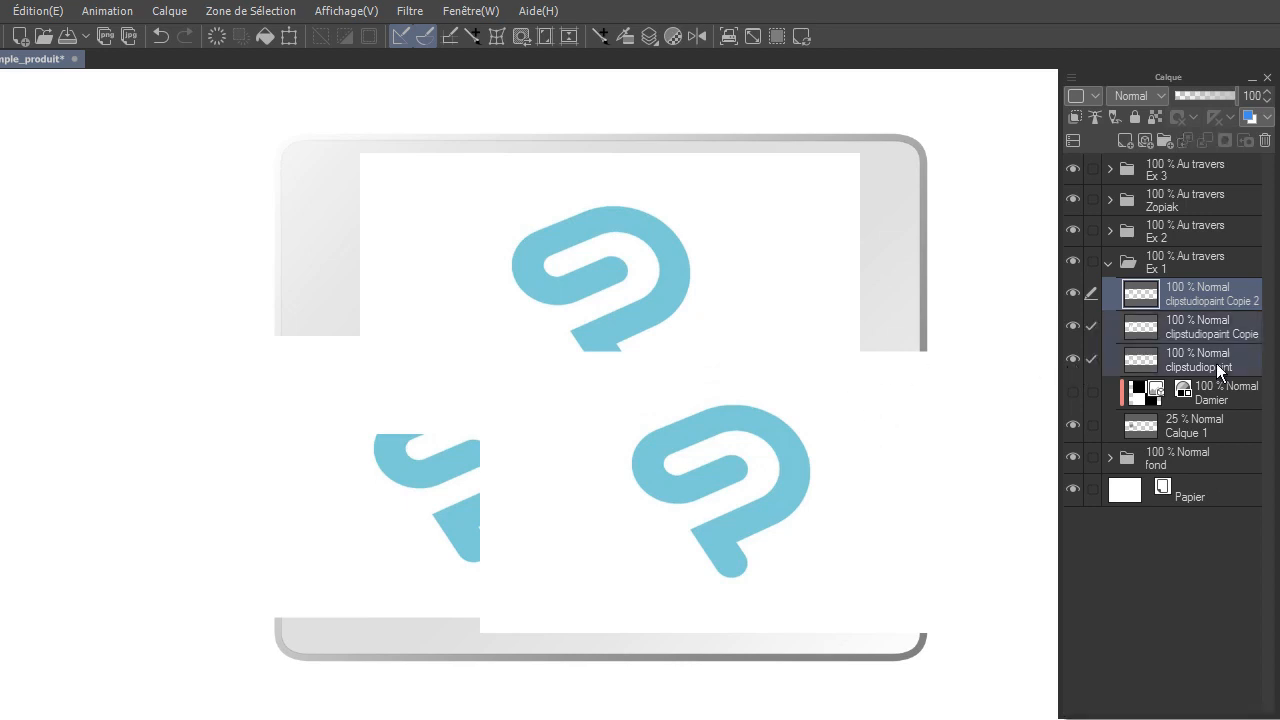
{"action": "left_click", "coordinate": [1140, 96]}
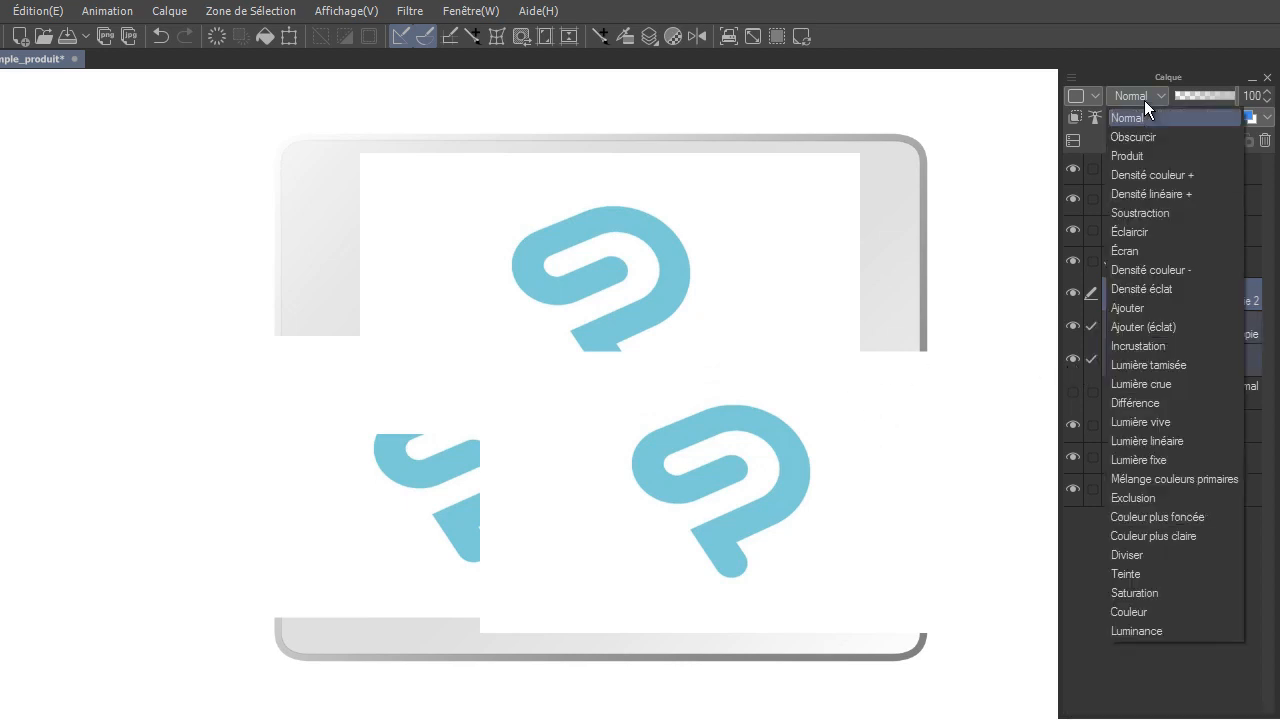
{"action": "left_click", "coordinate": [1147, 156]}
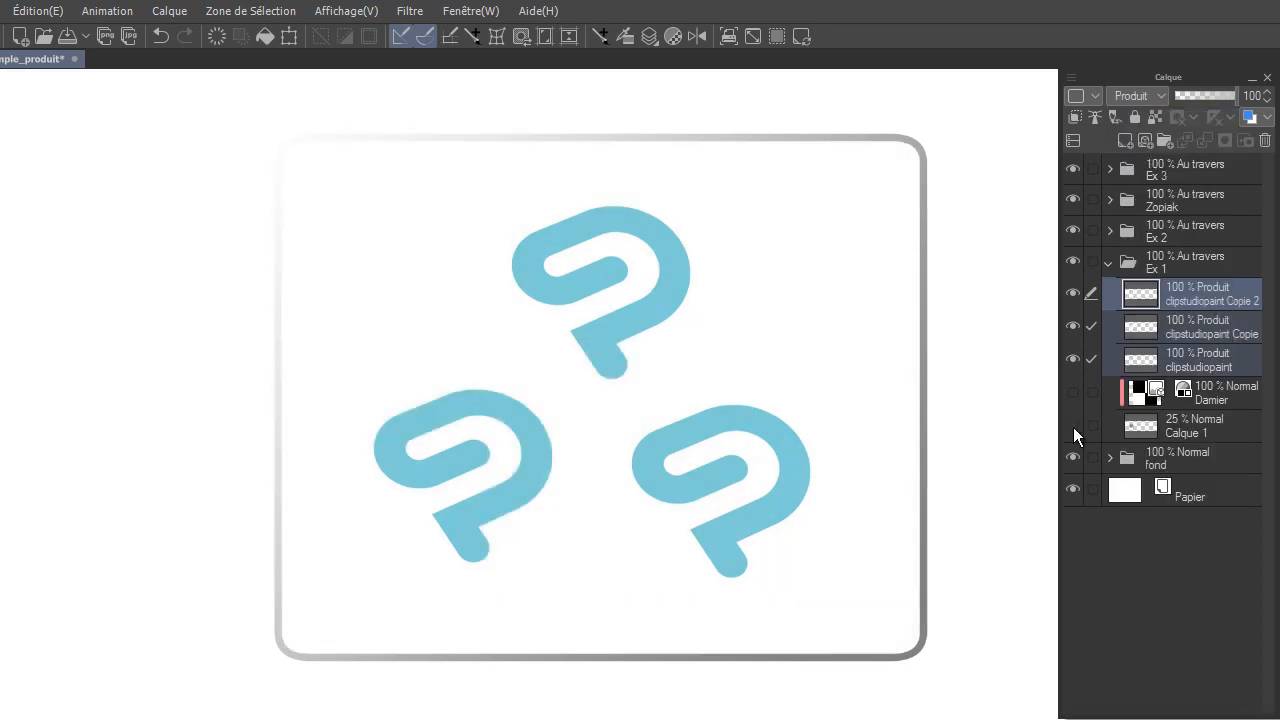
Step: Toggle the visibility of the Calque 1 and Damier layers in Ex 1 to compare the logos over different backgrounds
{"action": "left_click", "coordinate": [1073, 427]}
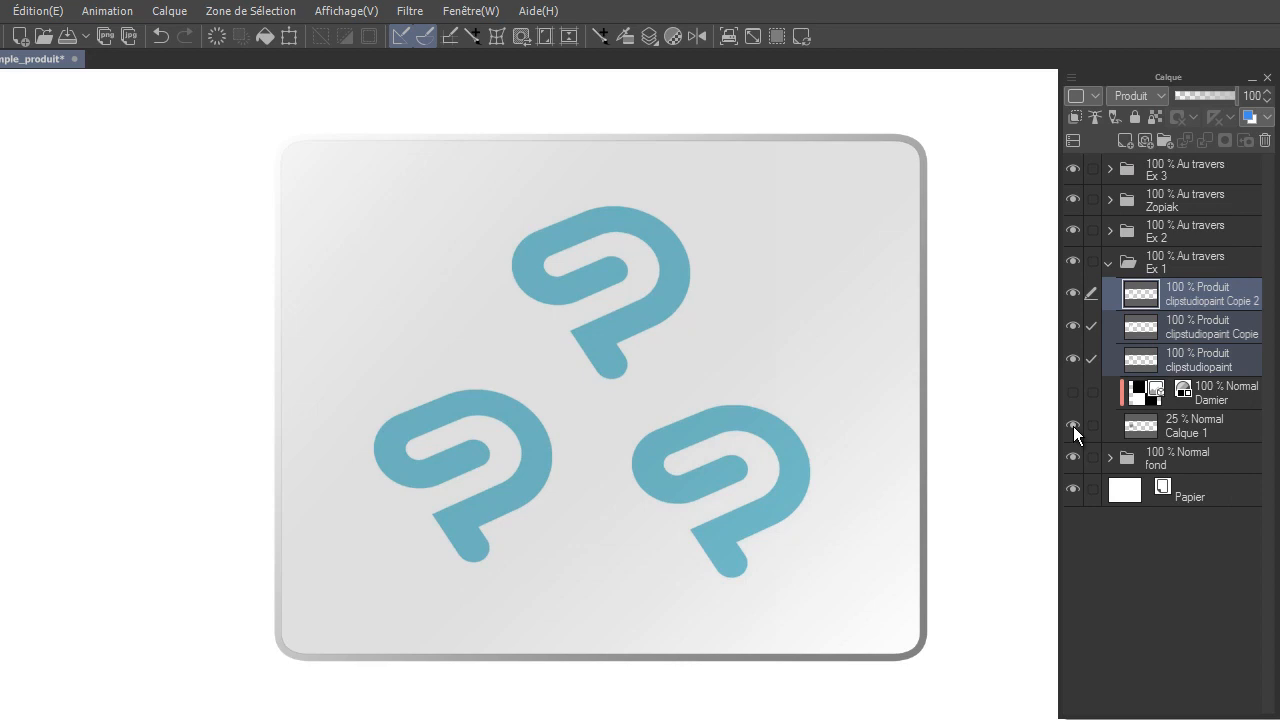
{"action": "left_click", "coordinate": [1074, 393]}
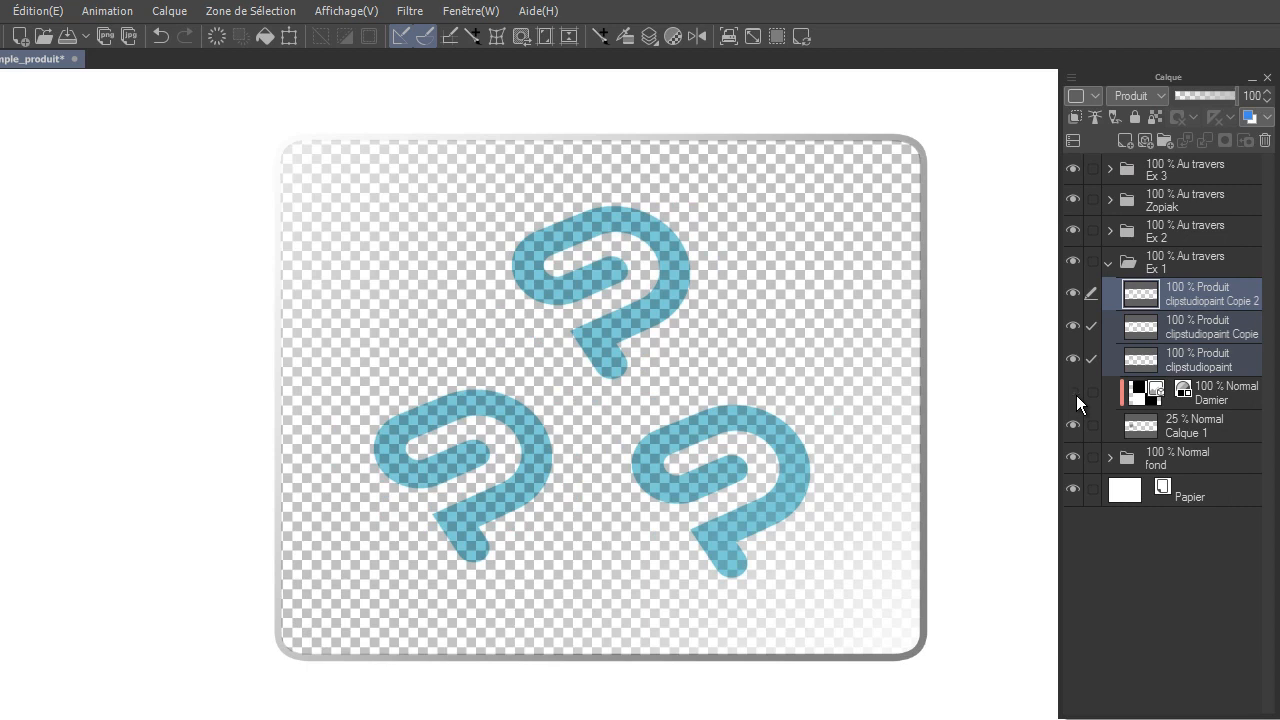
{"action": "left_click_drag", "start_coordinate": [1076, 395], "coordinate": [1077, 420]}
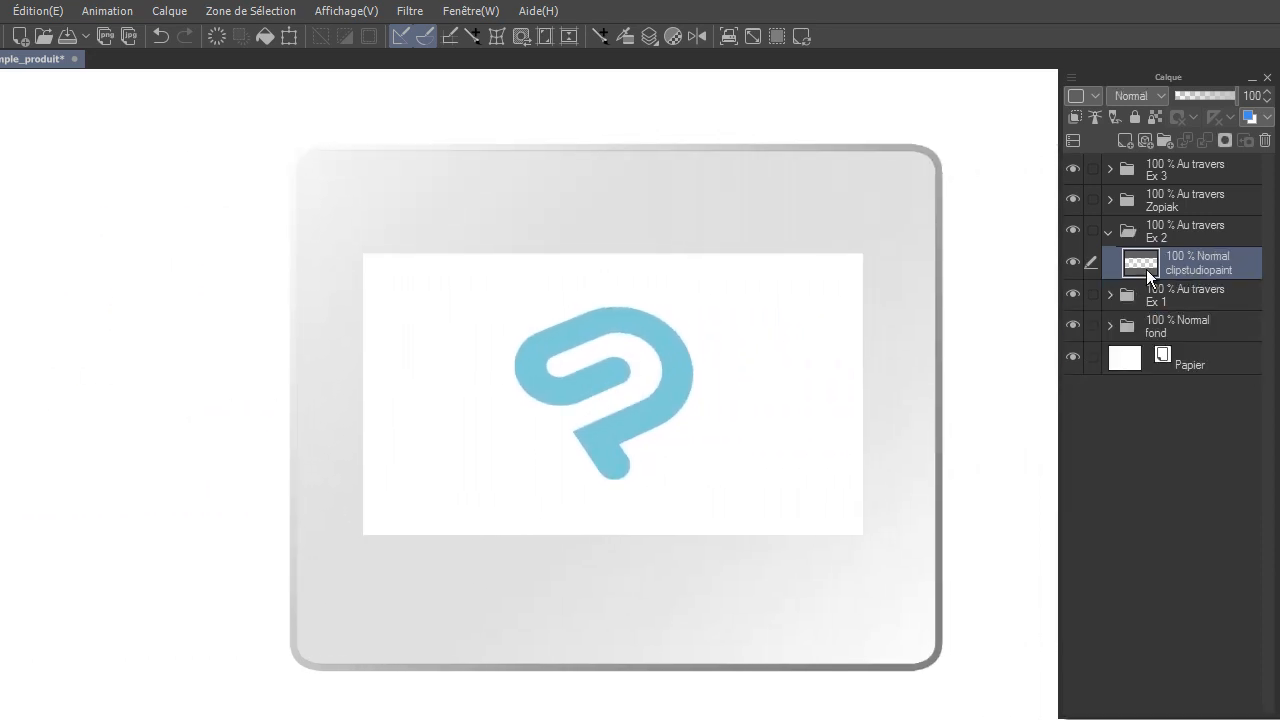
Step: Convert the luminance of the clipstudiopaint logo layer in the Ex 2 folder to opacity
{"action": "left_click", "coordinate": [45, 14]}
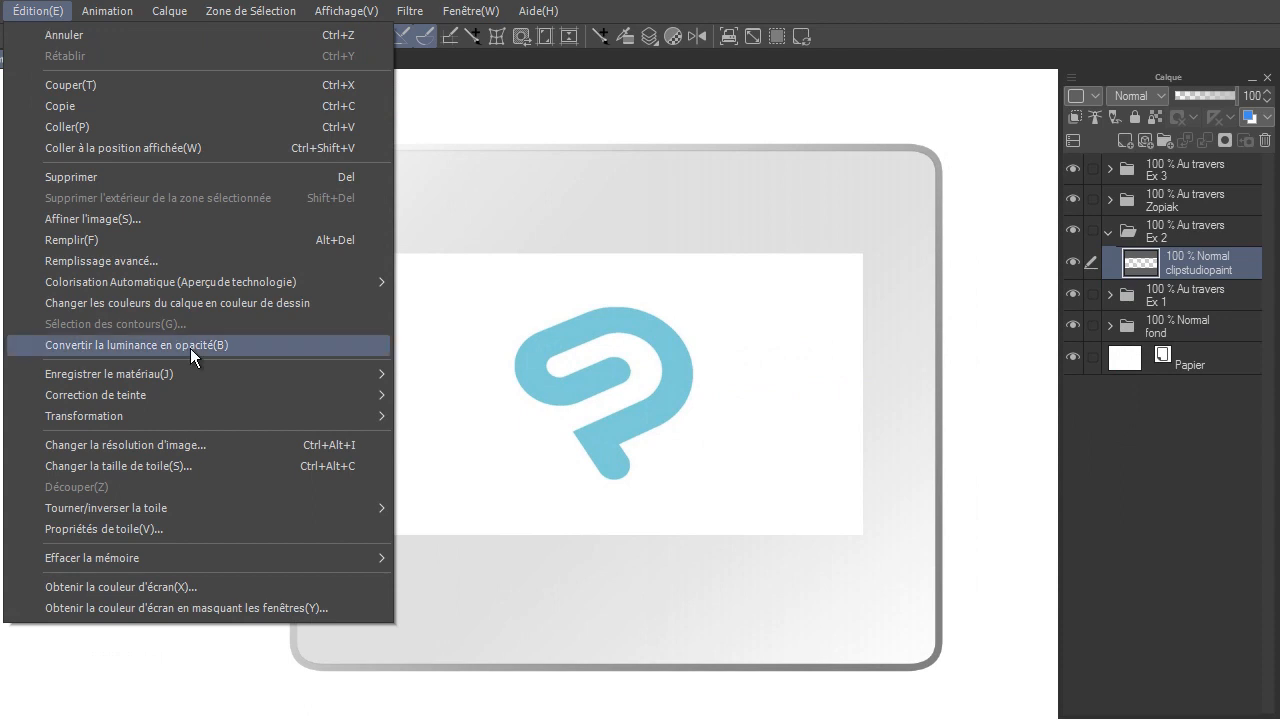
{"action": "left_click", "coordinate": [190, 345]}
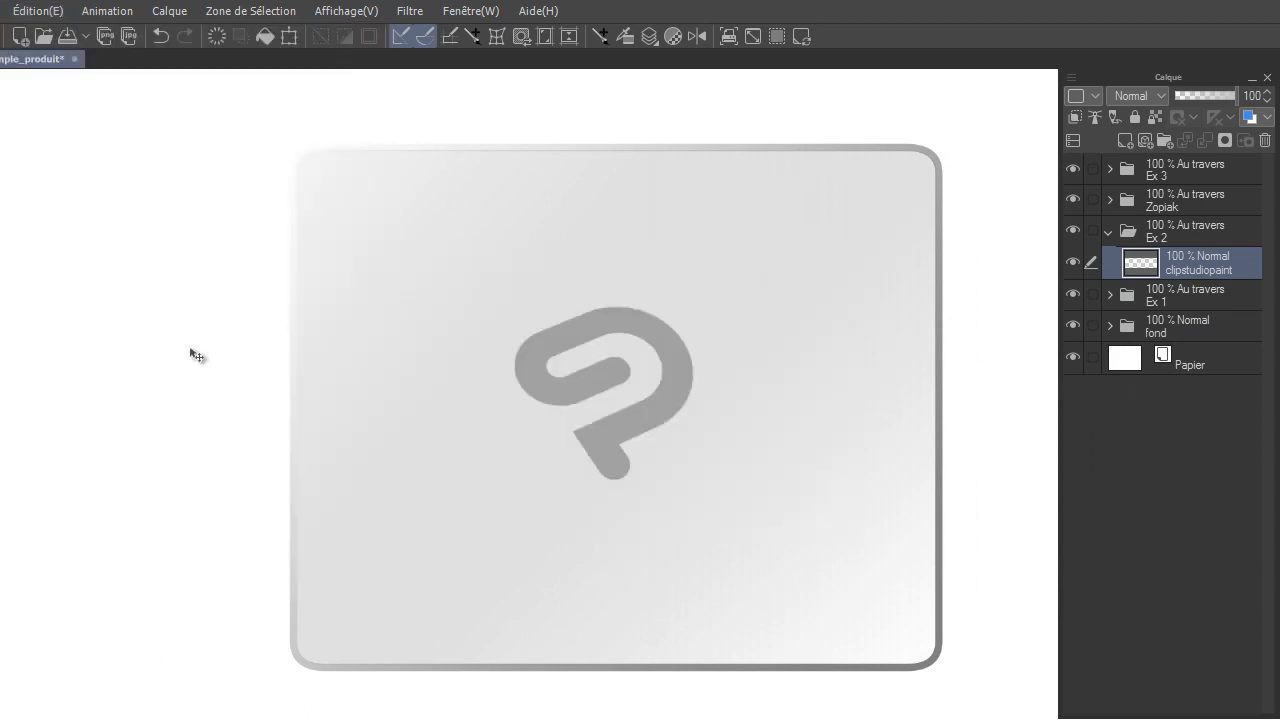
{"action": "left_click_drag", "start_coordinate": [630, 445], "coordinate": [889, 532]}
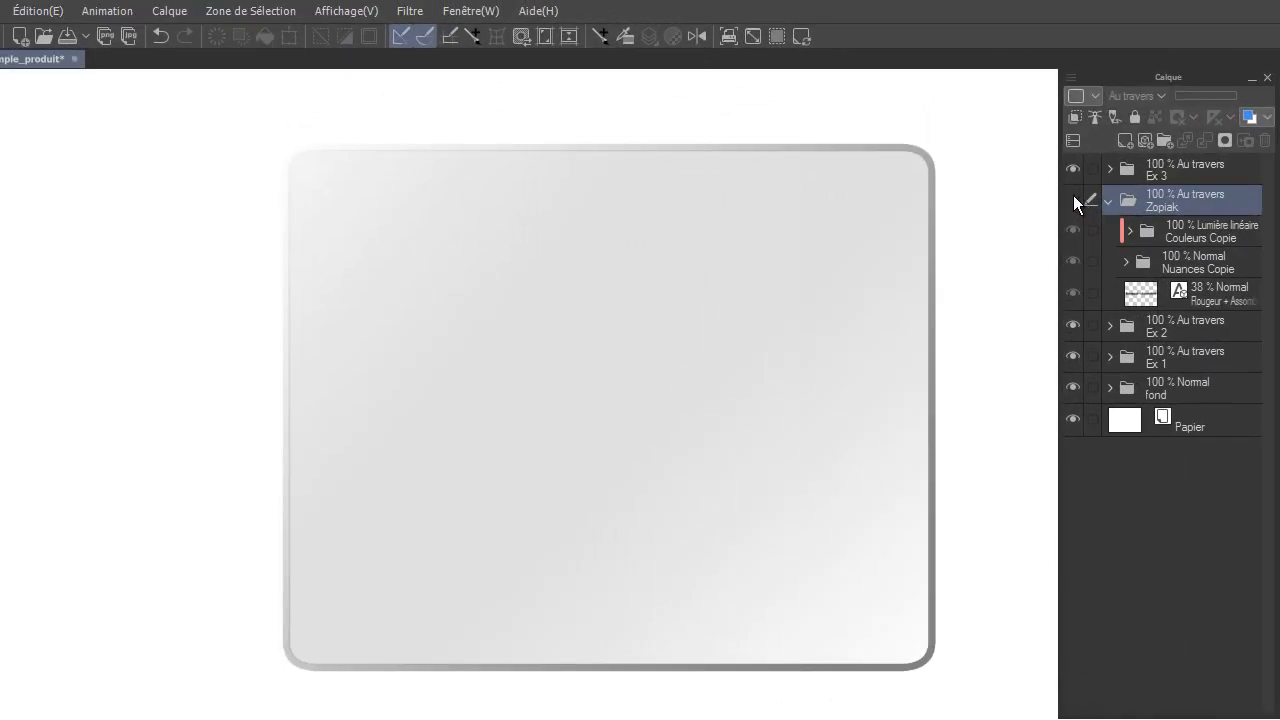
Step: Show the Zopiak folder's artwork and expand its Couleurs Copie subfolder
{"action": "left_click", "coordinate": [1073, 200]}
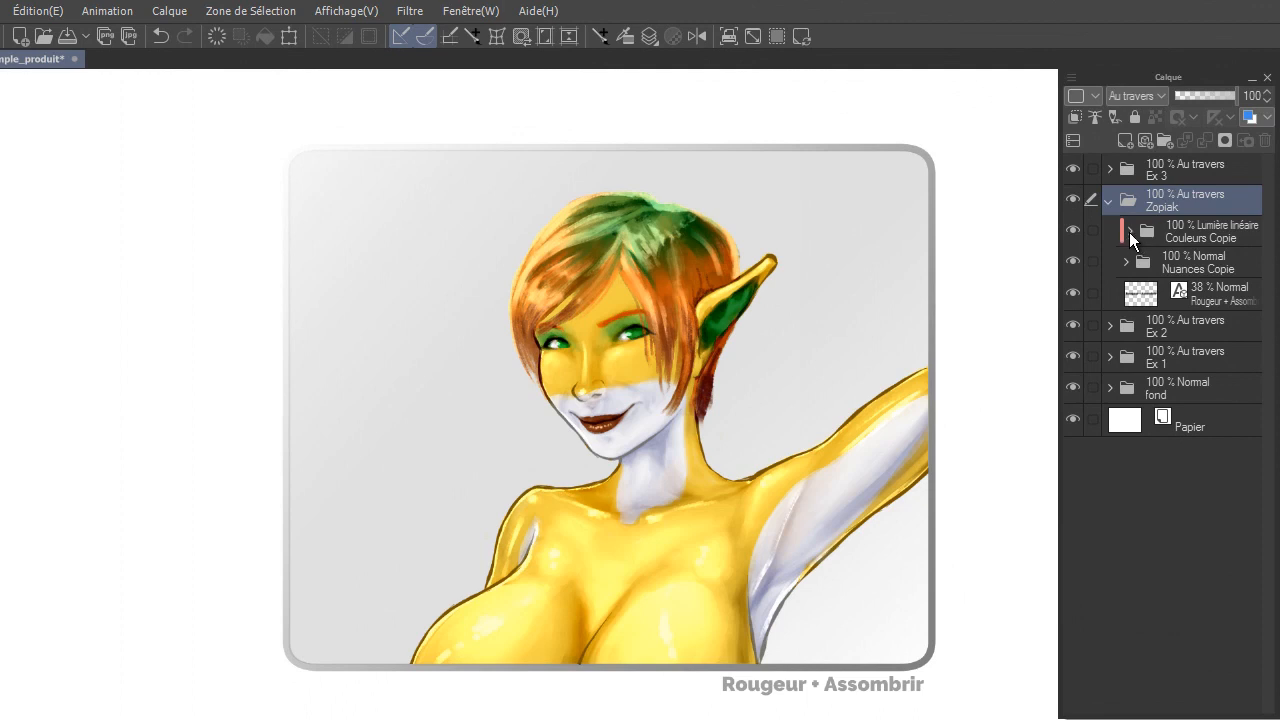
{"action": "left_click", "coordinate": [1183, 235]}
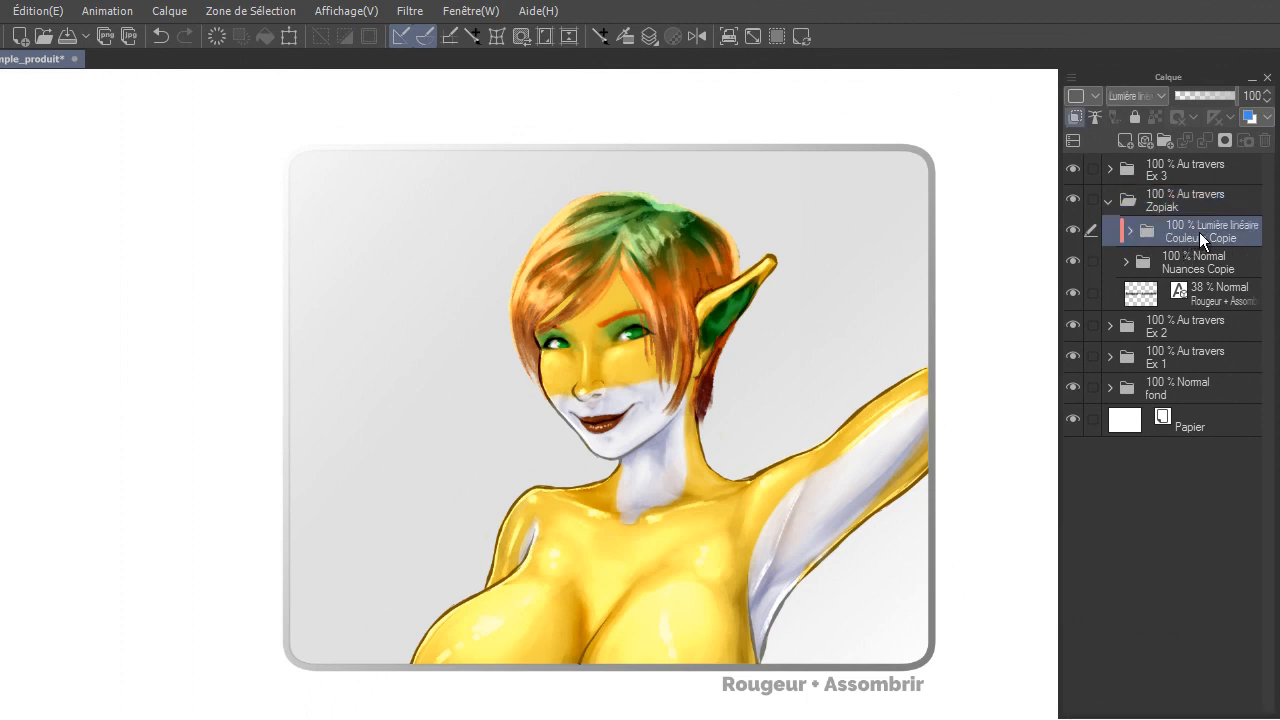
{"action": "left_click", "coordinate": [1130, 230]}
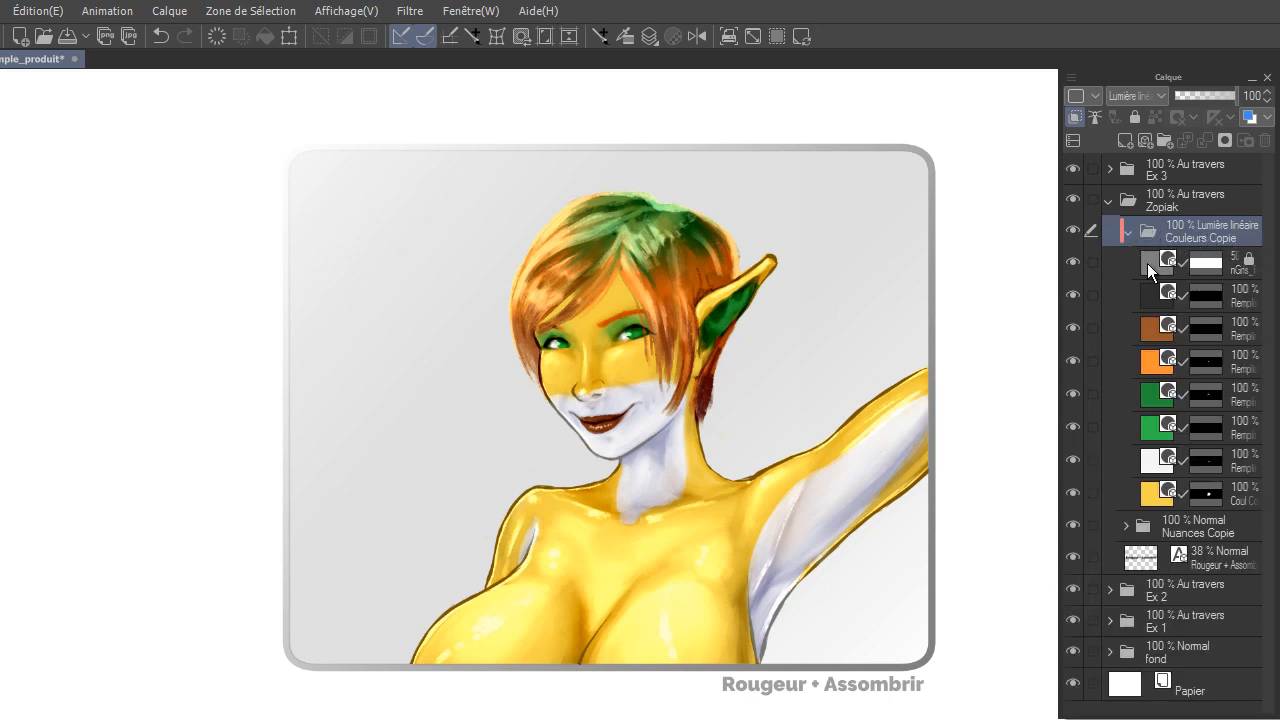
Step: Inspect the colour settings of the grey fill layer at the top of the Couleurs Copie folder
{"action": "left_click", "coordinate": [1147, 263]}
{"action": "double_click", "coordinate": [1221, 261]}
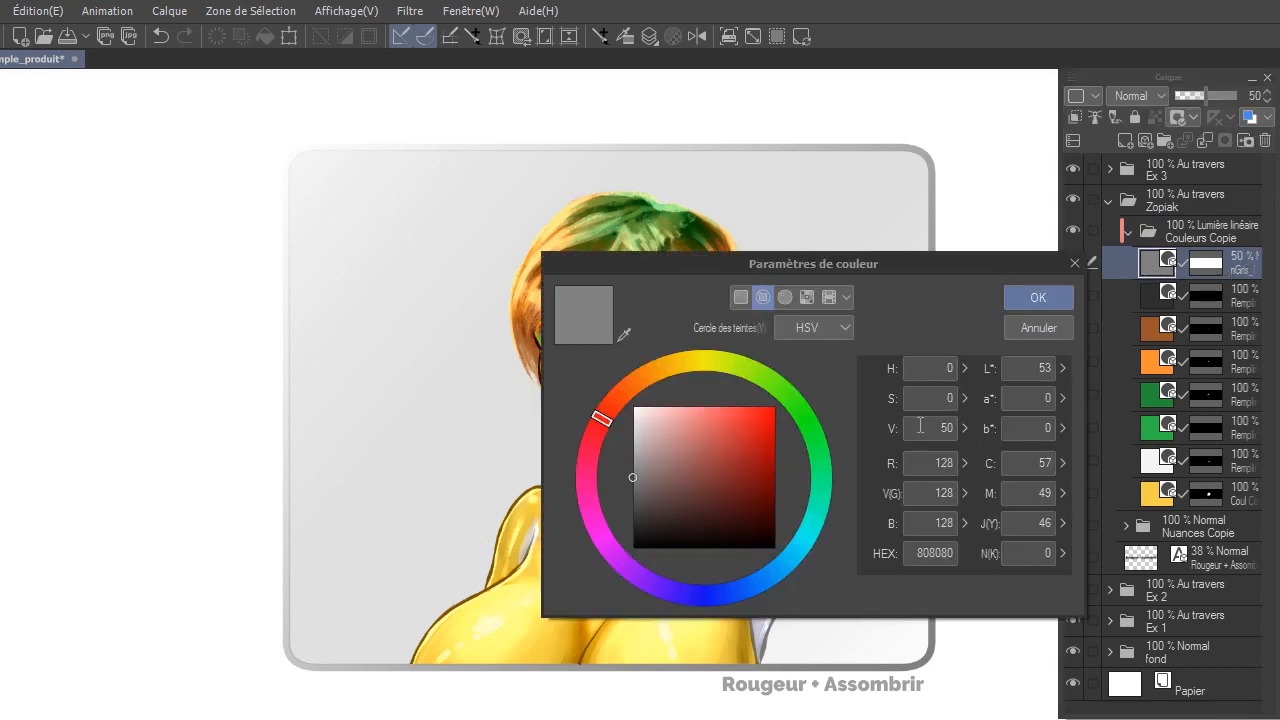
{"action": "left_click", "coordinate": [1042, 325]}
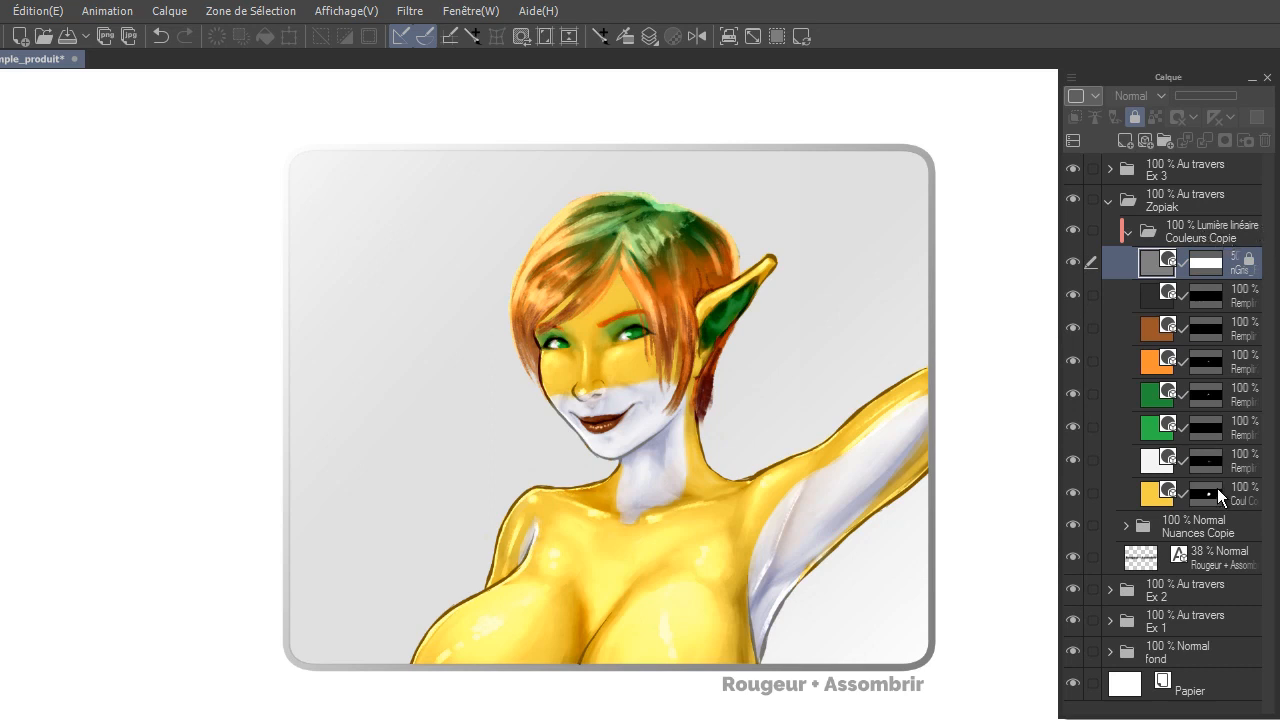
Step: Create a fill layer with the salmon colour FF9779 directly above the white fill layer in Couleurs Copie
{"action": "left_click", "coordinate": [1148, 465]}
{"action": "left_click", "coordinate": [161, 15]}
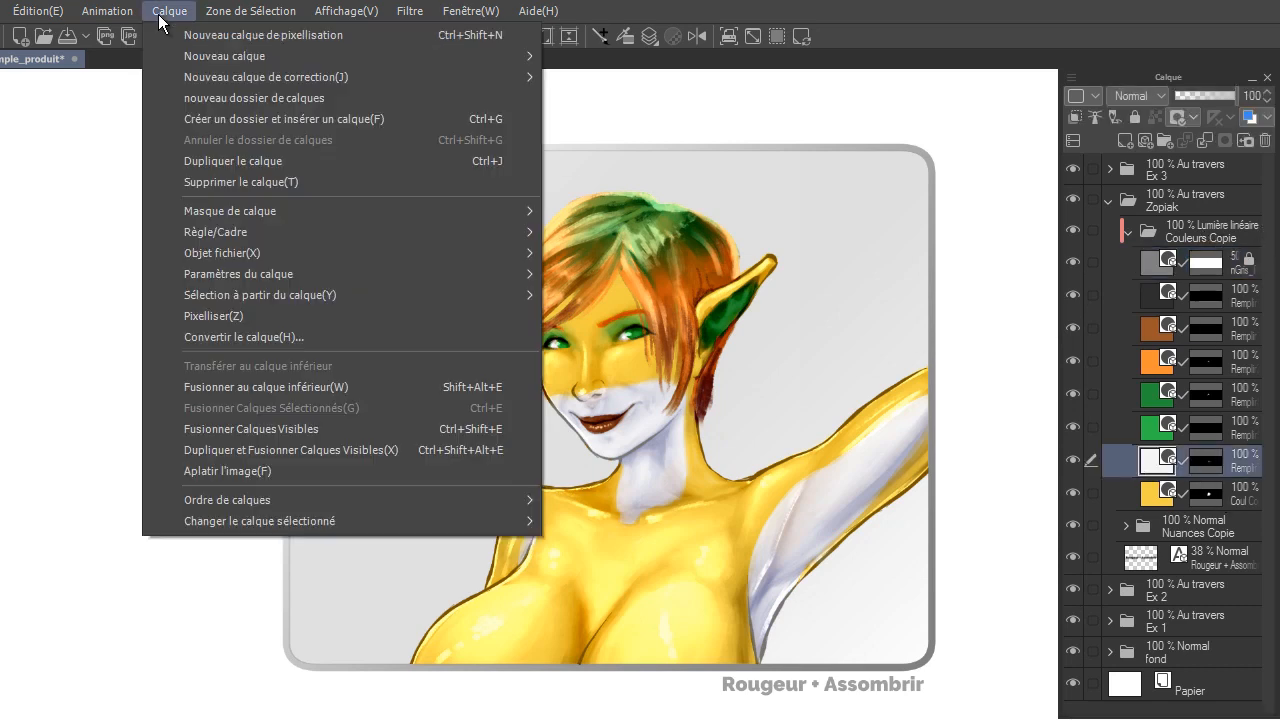
{"action": "mouse_move", "coordinate": [256, 60]}
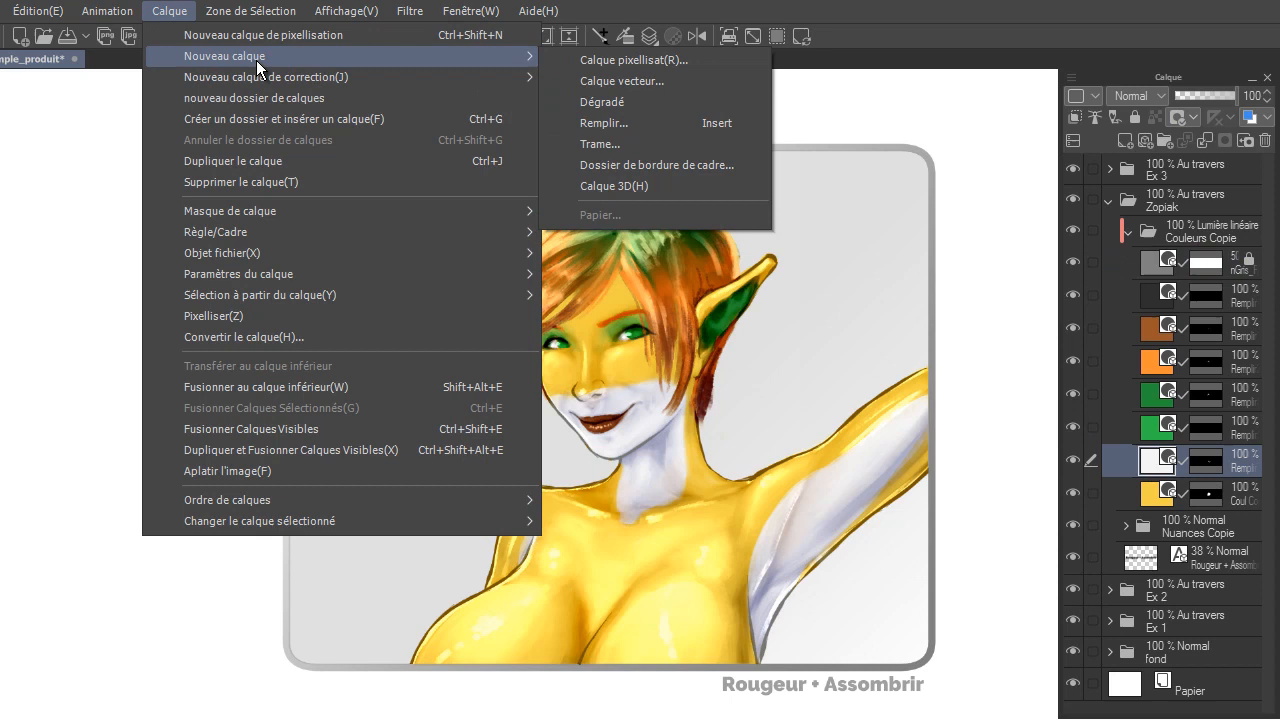
{"action": "left_click", "coordinate": [649, 127]}
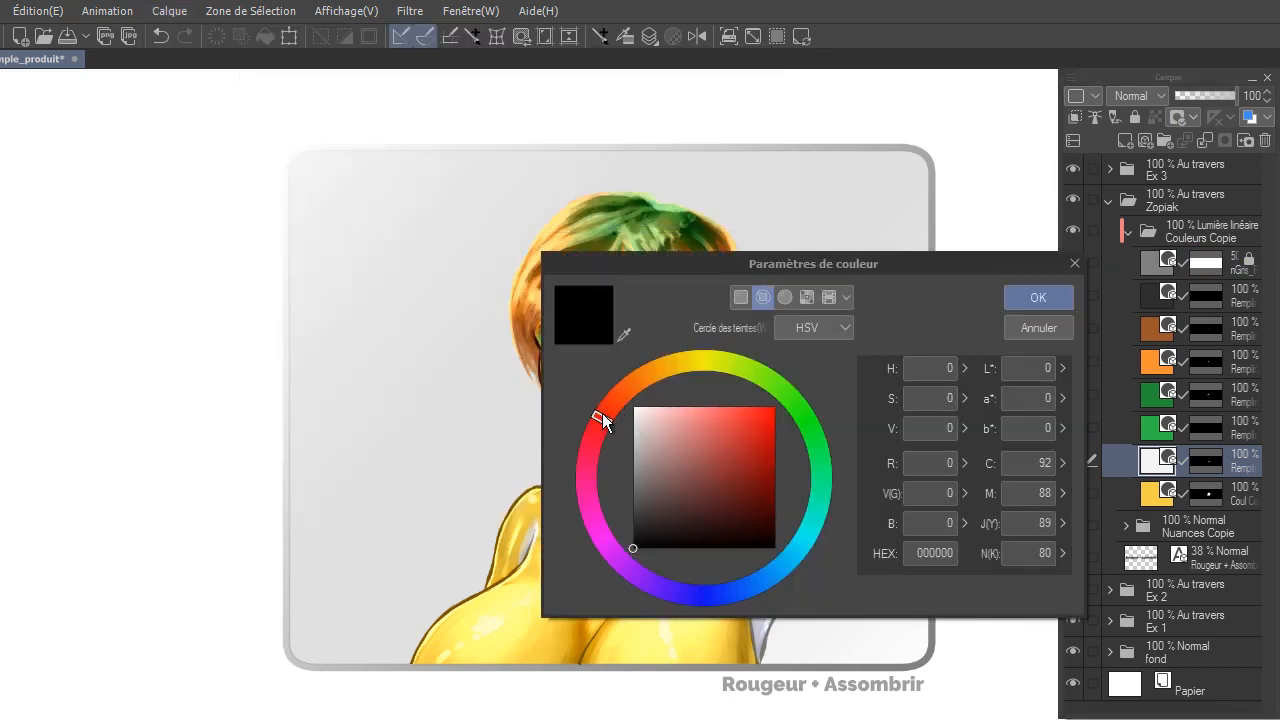
{"action": "left_click_drag", "start_coordinate": [602, 413], "coordinate": [611, 394]}
{"action": "left_click", "coordinate": [708, 407]}
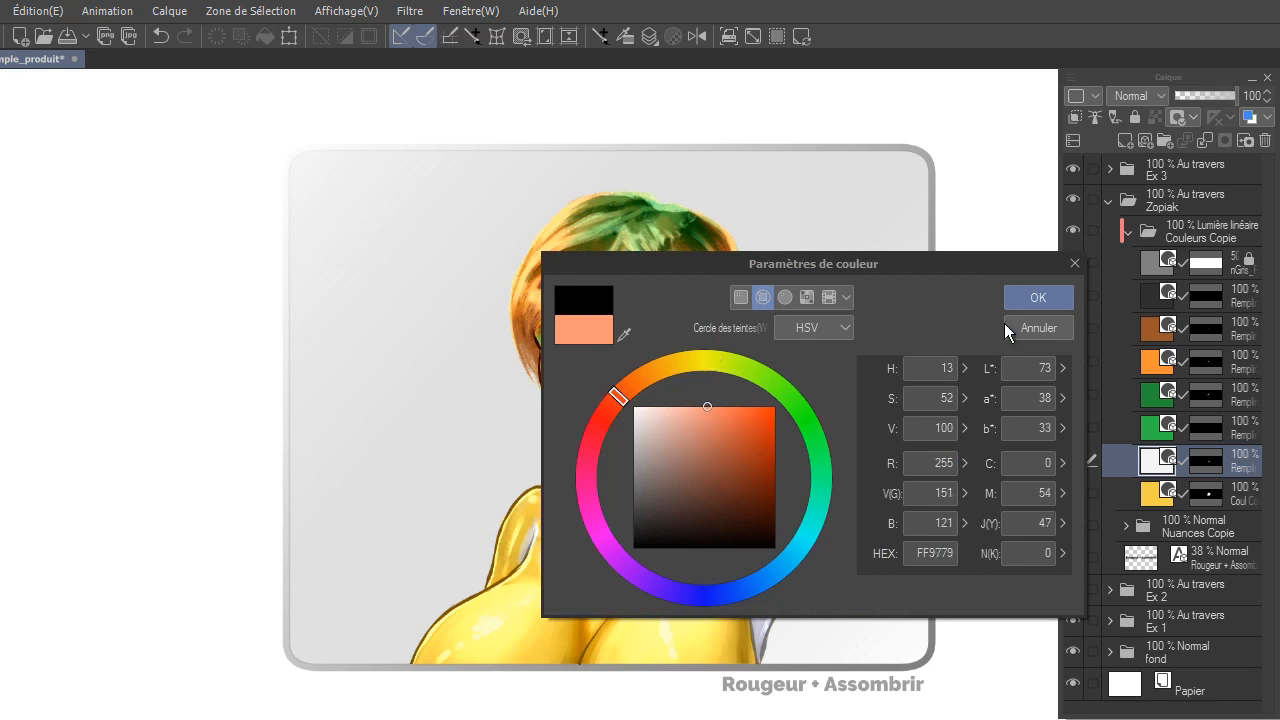
{"action": "left_click", "coordinate": [1037, 299]}
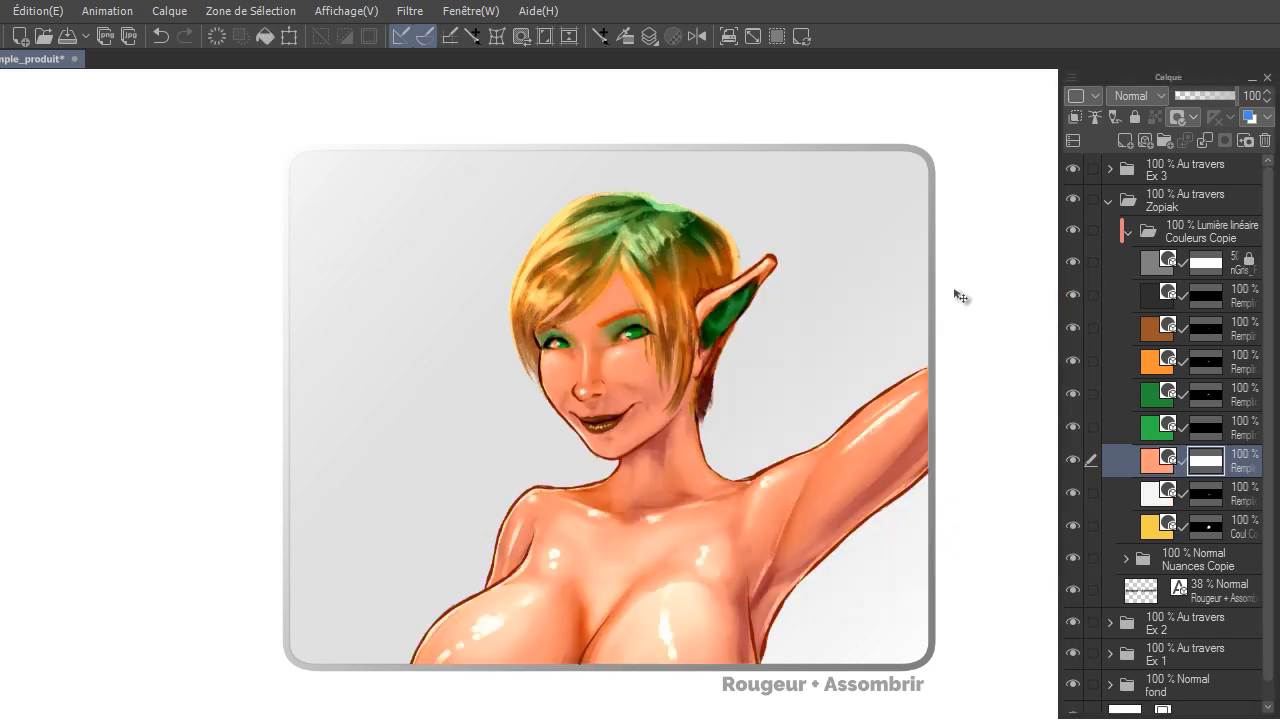
Step: Set the salmon fill layer's blending mode to Produit and its opacity to 25%
{"action": "left_click", "coordinate": [1136, 96]}
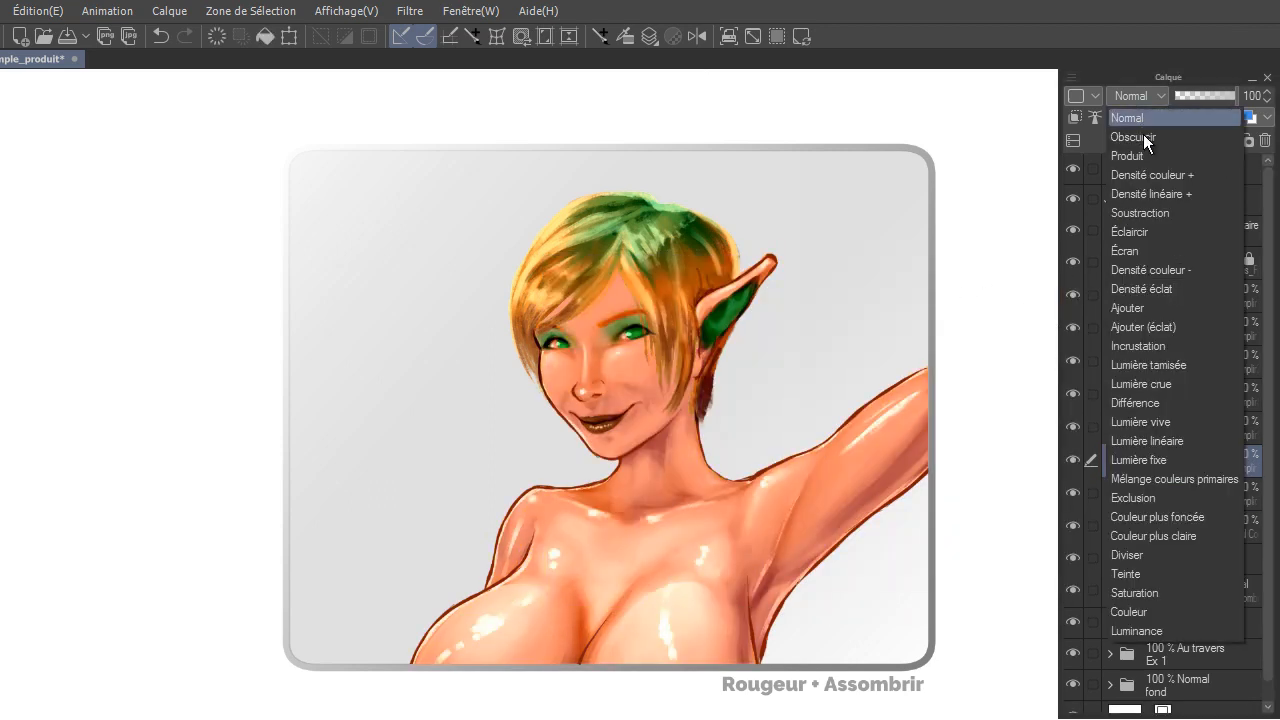
{"action": "left_click", "coordinate": [1143, 155]}
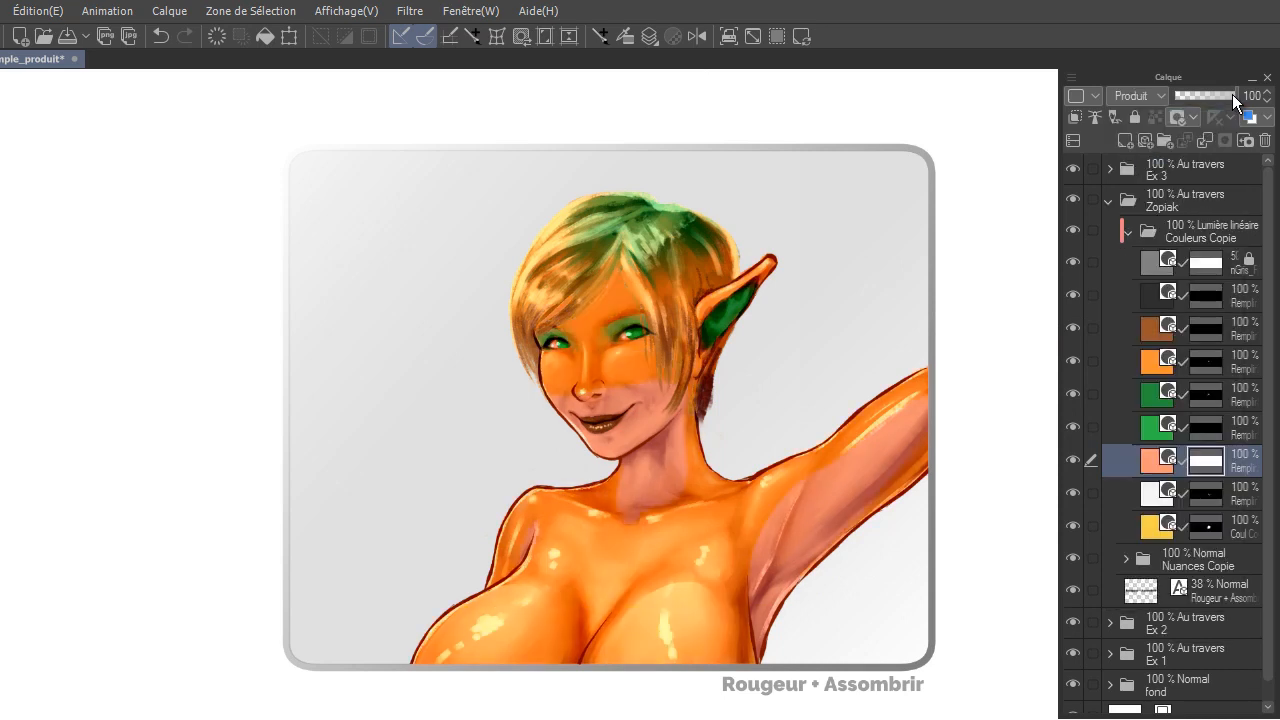
{"action": "left_click_drag", "start_coordinate": [1236, 99], "coordinate": [1197, 99]}
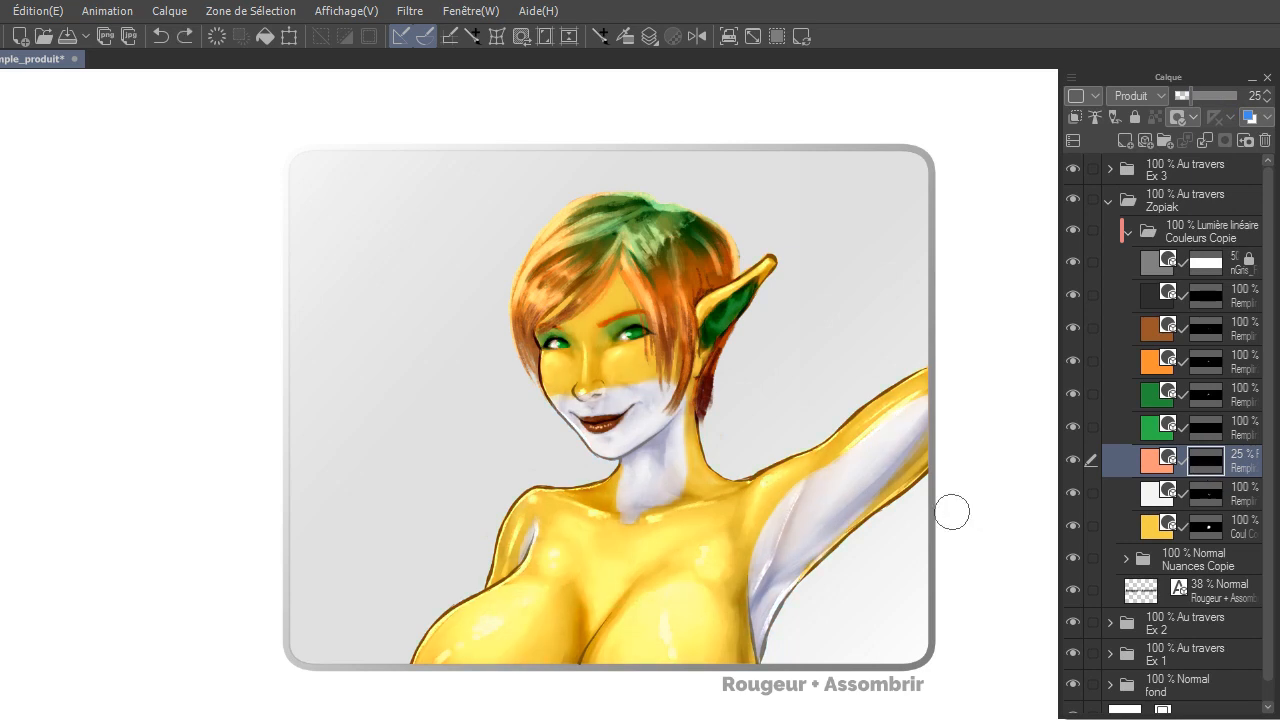
Step: Paint blush shading on the salmon layer's mask over the face, shoulders and chest, and toggle the layer to compare
{"action": "left_click", "coordinate": [657, 353]}
{"action": "mouse_move", "coordinate": [588, 418]}
{"action": "left_mouse_down"}
{"action": "mouse_move", "coordinate": [500, 525]}
{"action": "mouse_move", "coordinate": [581, 403]}
{"action": "left_mouse_up"}
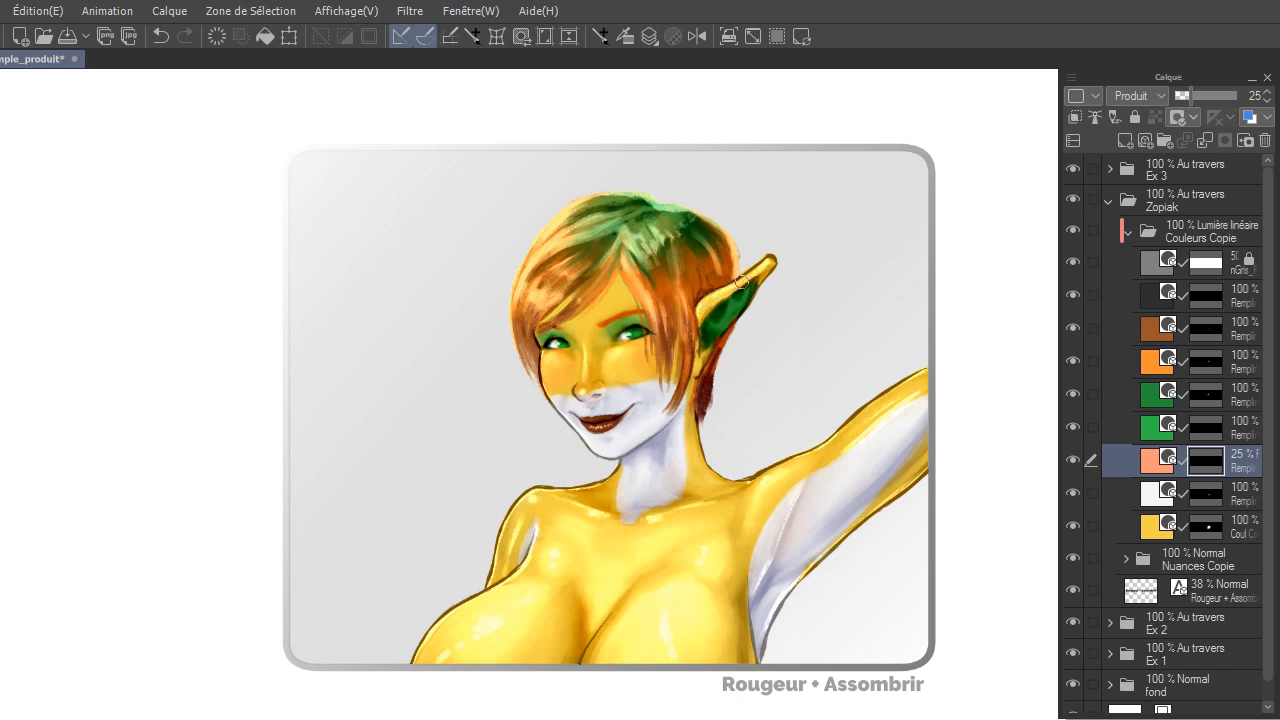
{"action": "left_click_drag", "start_coordinate": [552, 480], "coordinate": [590, 492]}
{"action": "left_click_drag", "start_coordinate": [733, 485], "coordinate": [755, 490]}
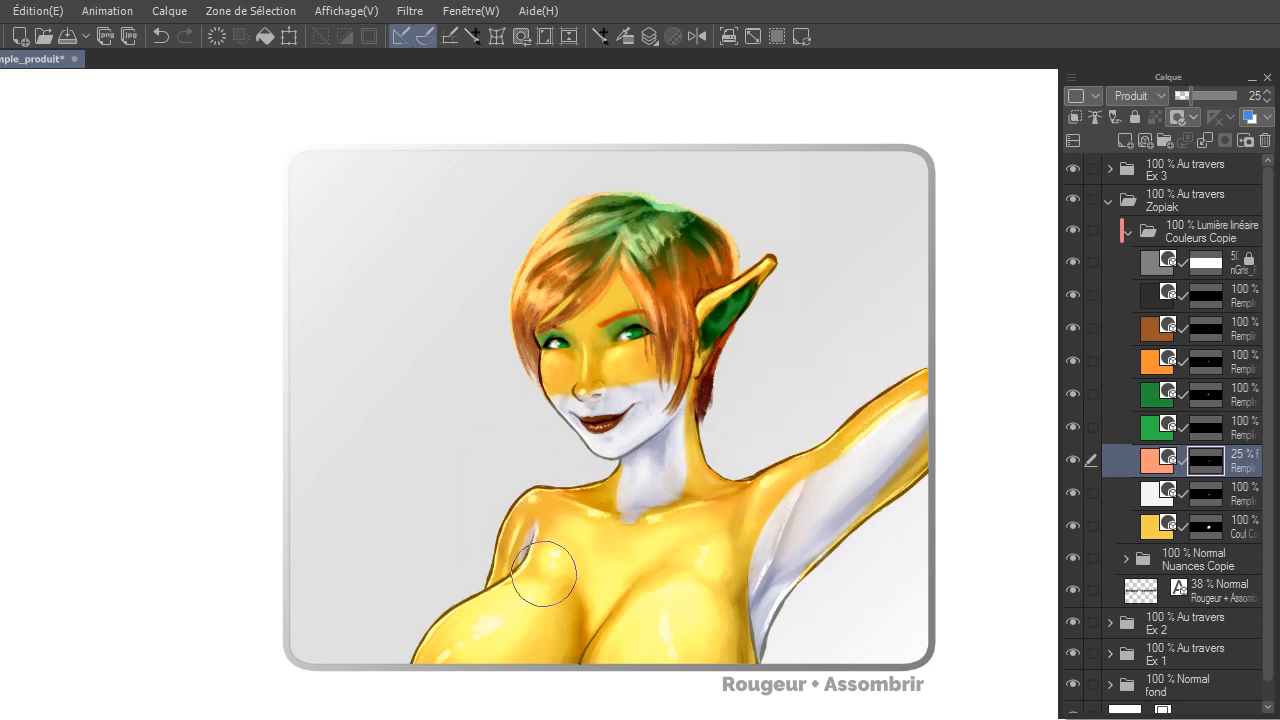
{"action": "mouse_move", "coordinate": [408, 654]}
{"action": "left_mouse_down"}
{"action": "mouse_move", "coordinate": [425, 627]}
{"action": "mouse_move", "coordinate": [563, 576]}
{"action": "mouse_move", "coordinate": [569, 646]}
{"action": "mouse_move", "coordinate": [585, 609]}
{"action": "left_mouse_up"}
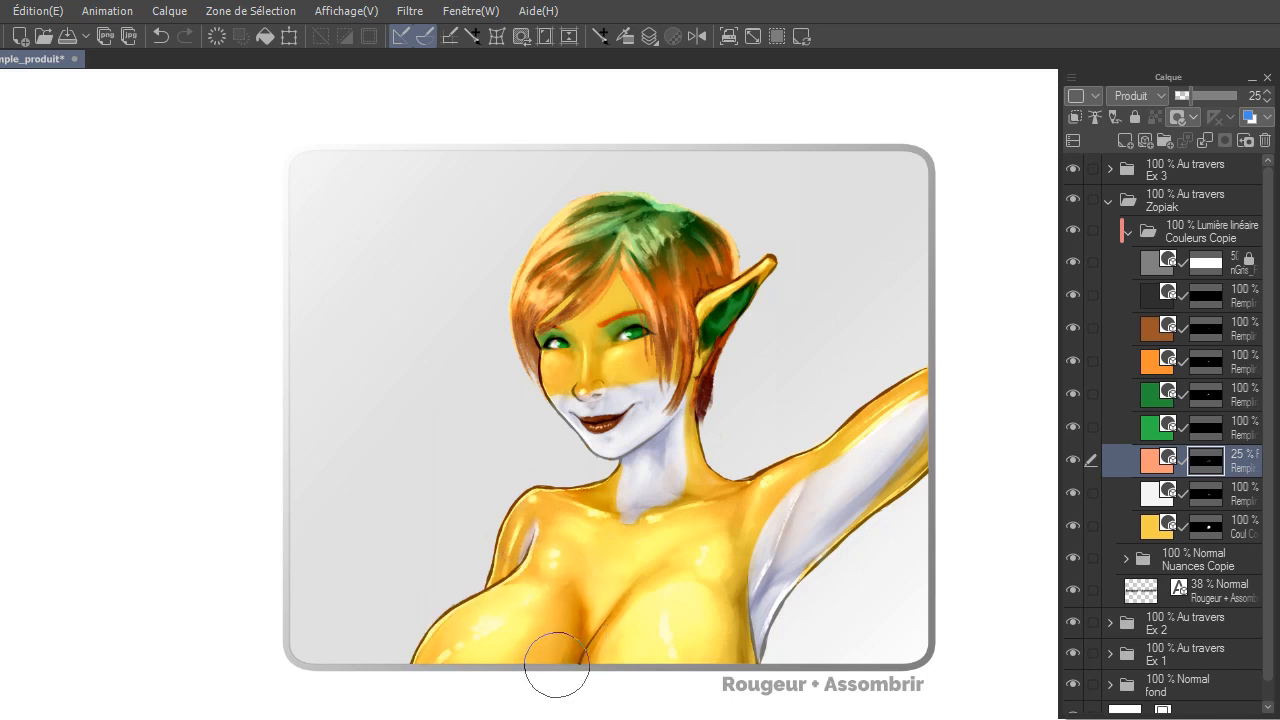
{"action": "left_click", "coordinate": [1072, 459]}
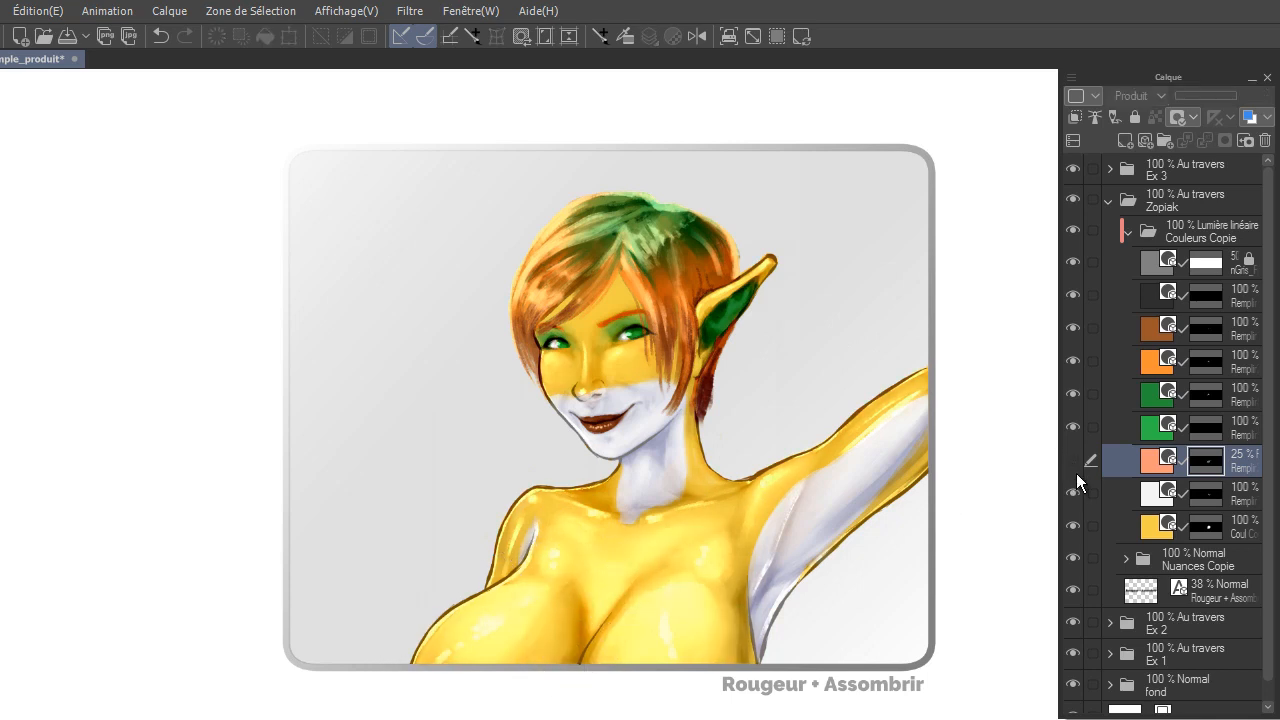
{"action": "left_click", "coordinate": [1072, 460]}
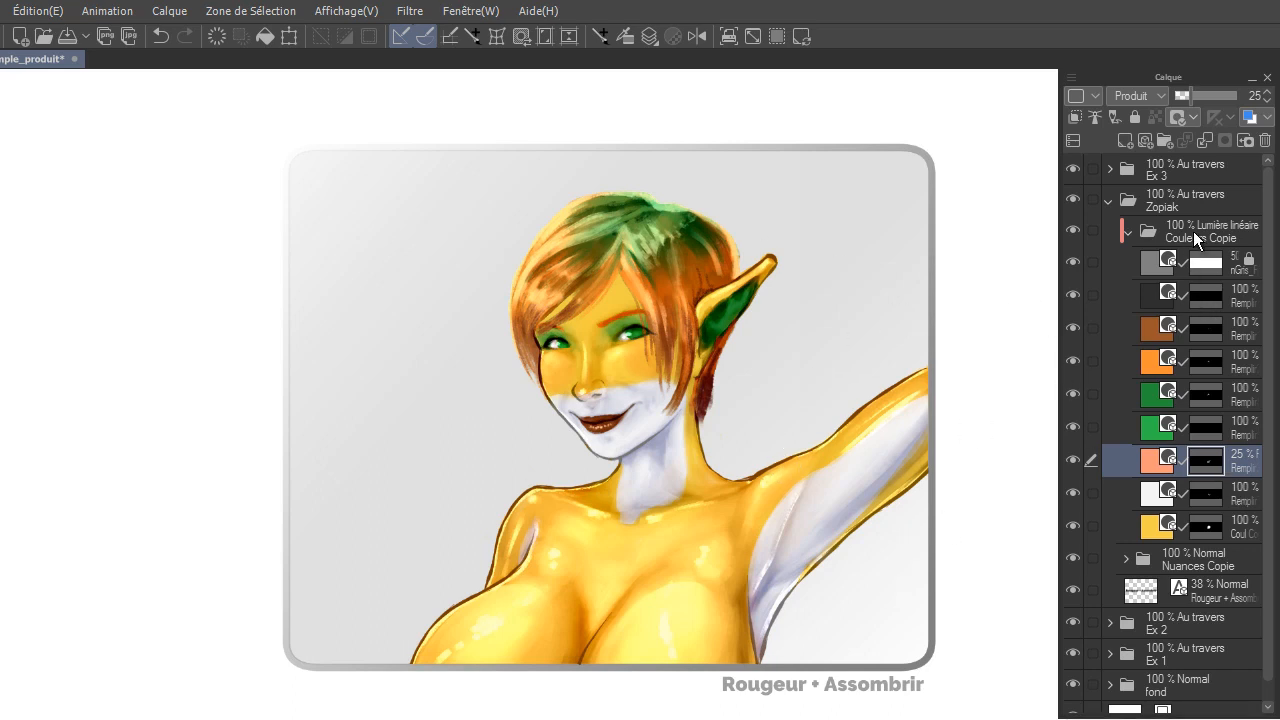
Step: Create a dark purple fill layer at the top of the Couleurs Copie folder
{"action": "left_click", "coordinate": [1195, 235]}
{"action": "left_click", "coordinate": [169, 10]}
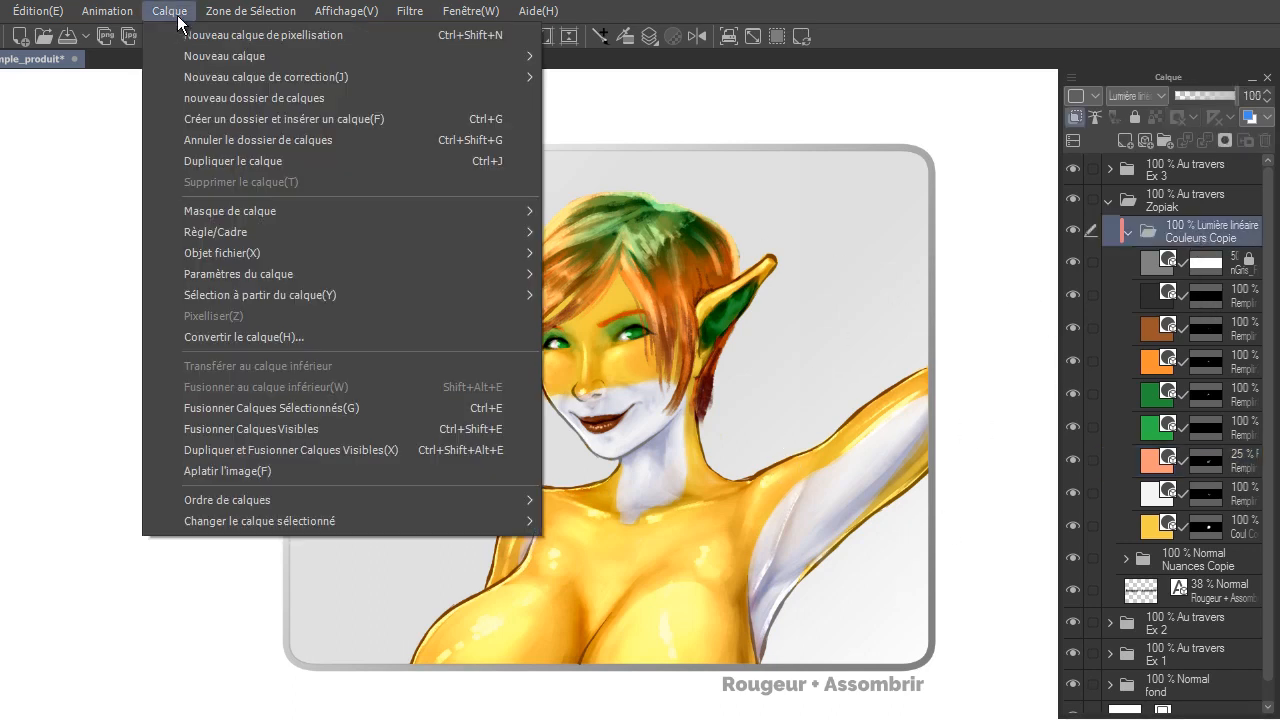
{"action": "mouse_move", "coordinate": [391, 55]}
{"action": "left_click", "coordinate": [668, 127]}
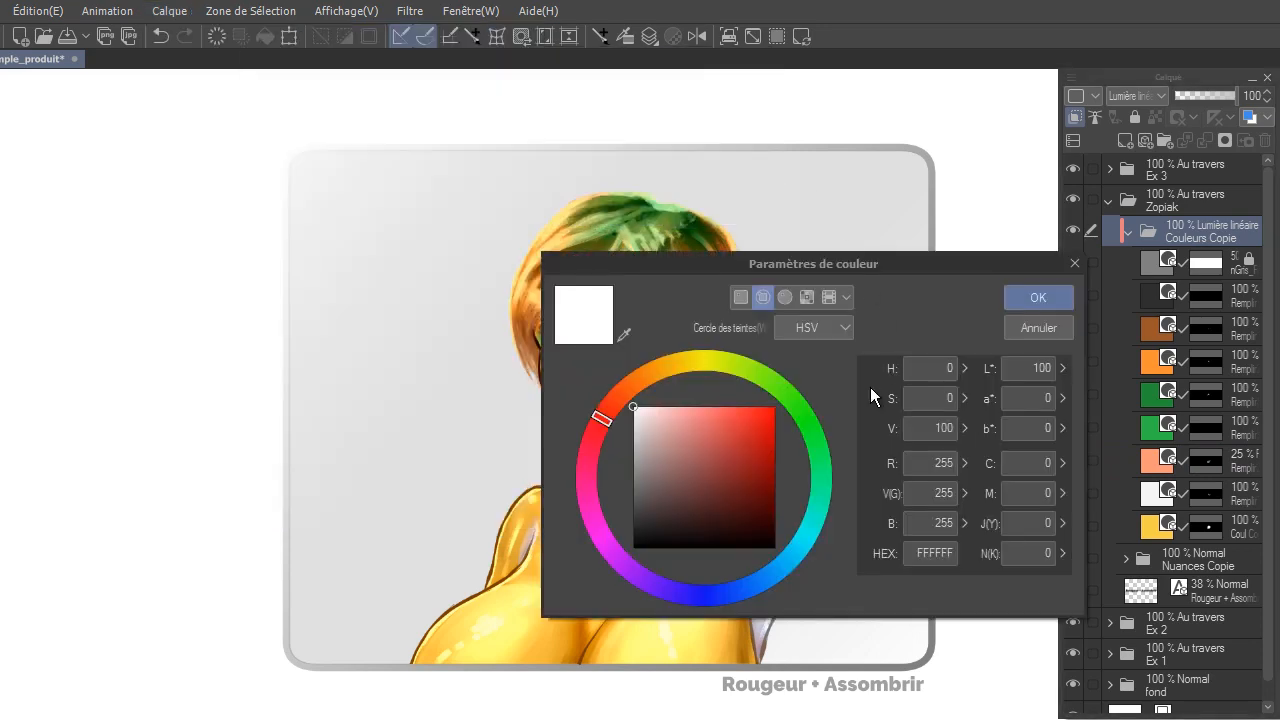
{"action": "left_click", "coordinate": [620, 563]}
{"action": "left_click_drag", "start_coordinate": [709, 476], "coordinate": [707, 497]}
{"action": "left_click", "coordinate": [1038, 297]}
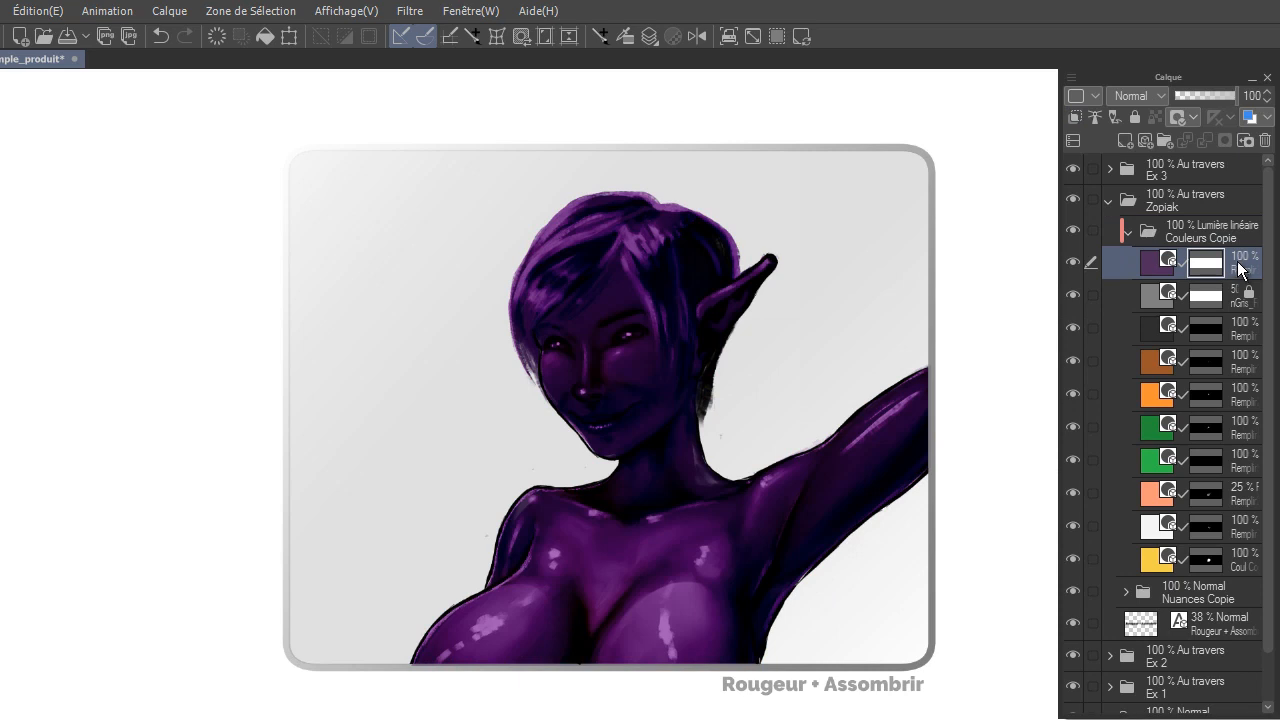
Step: Move the purple fill layer above the Couleurs Copie folder, clip it to the layer below and set its blending mode to Produit
{"action": "left_click_drag", "start_coordinate": [1240, 266], "coordinate": [1242, 218]}
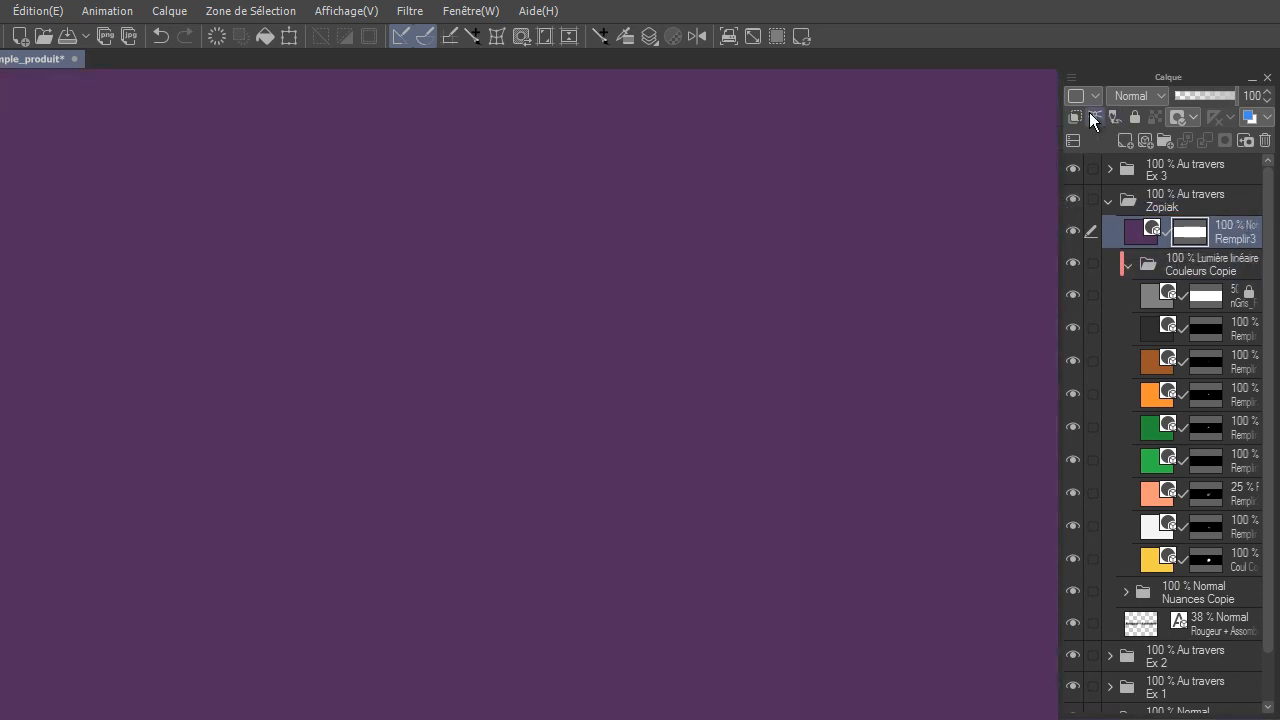
{"action": "left_click", "coordinate": [1076, 120]}
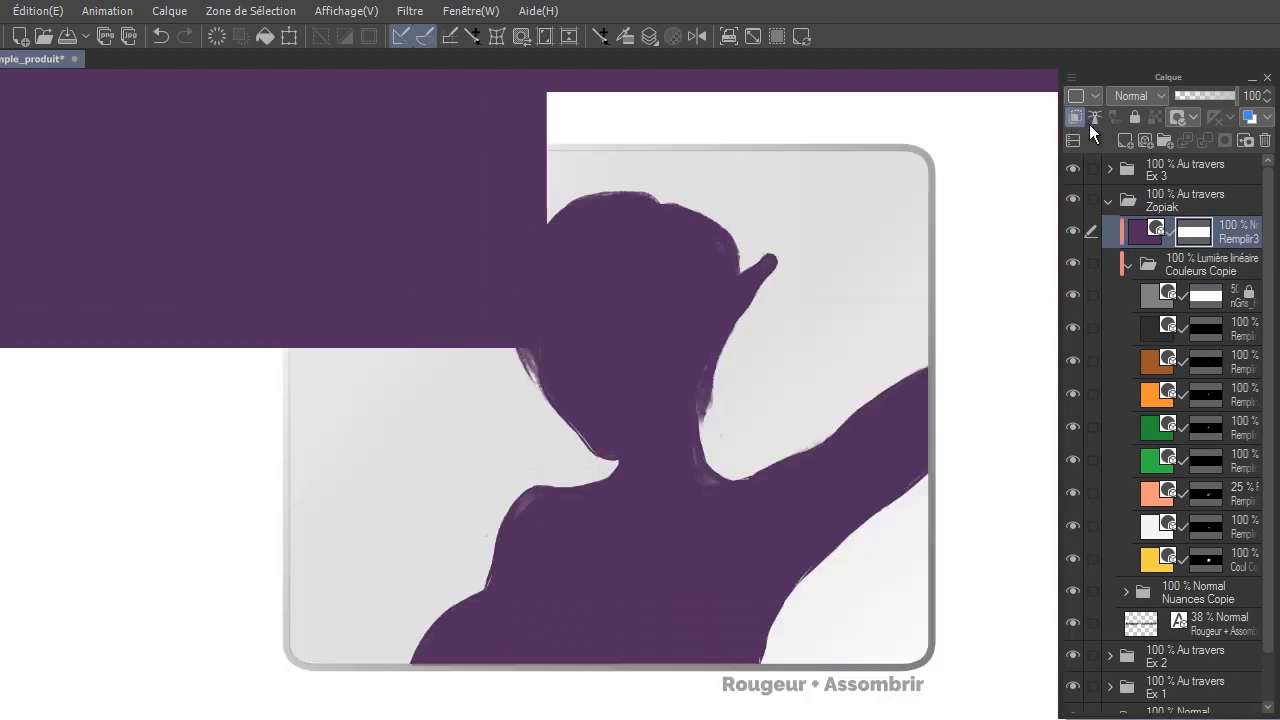
{"action": "left_click", "coordinate": [1138, 96]}
{"action": "left_click", "coordinate": [1130, 156]}
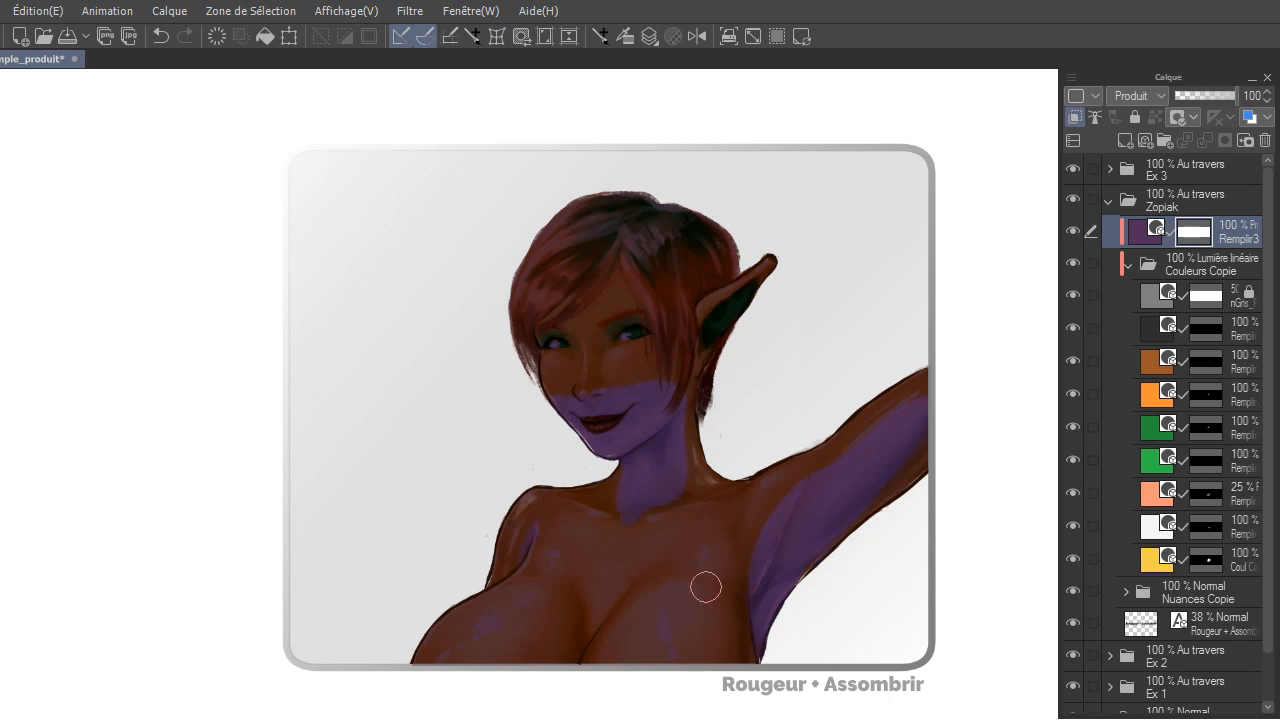
Step: Erase the purple layer's mask over the lit areas of the hair, face, shoulders and chest, and set its opacity to 69%
{"action": "left_click_drag", "start_coordinate": [663, 608], "coordinate": [683, 618]}
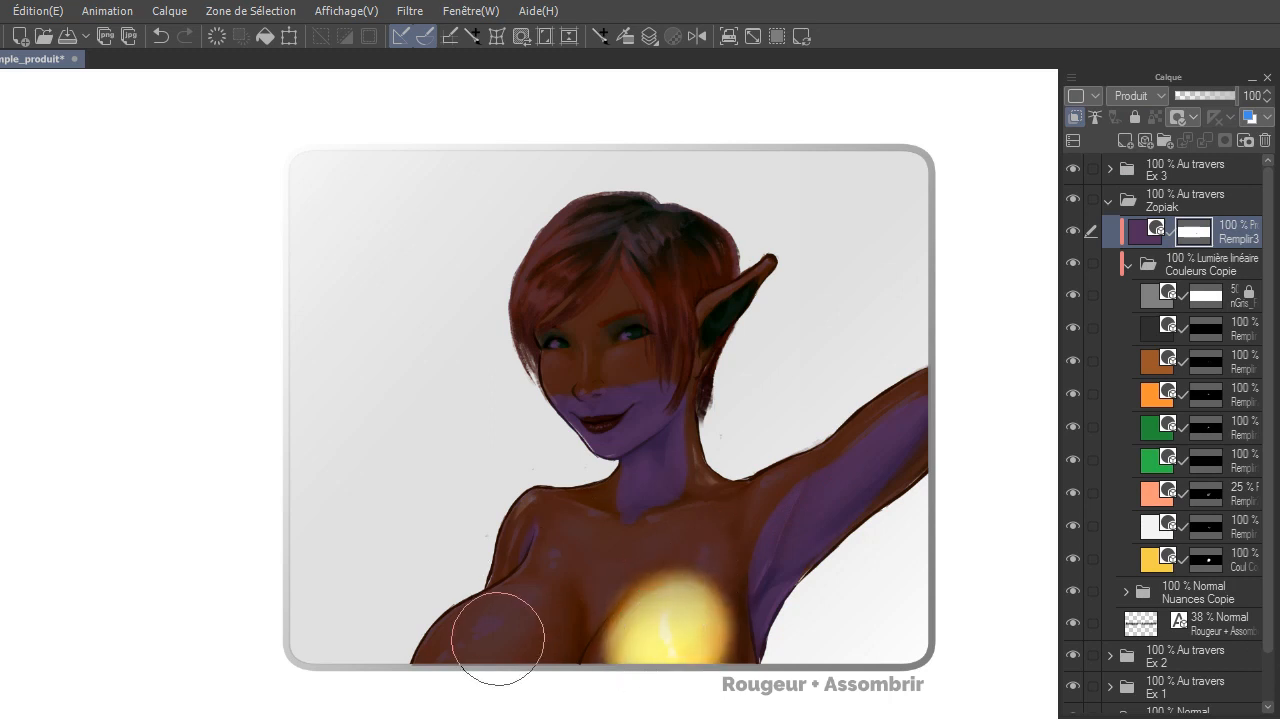
{"action": "left_click_drag", "start_coordinate": [491, 623], "coordinate": [515, 612]}
{"action": "left_click_drag", "start_coordinate": [566, 551], "coordinate": [578, 573]}
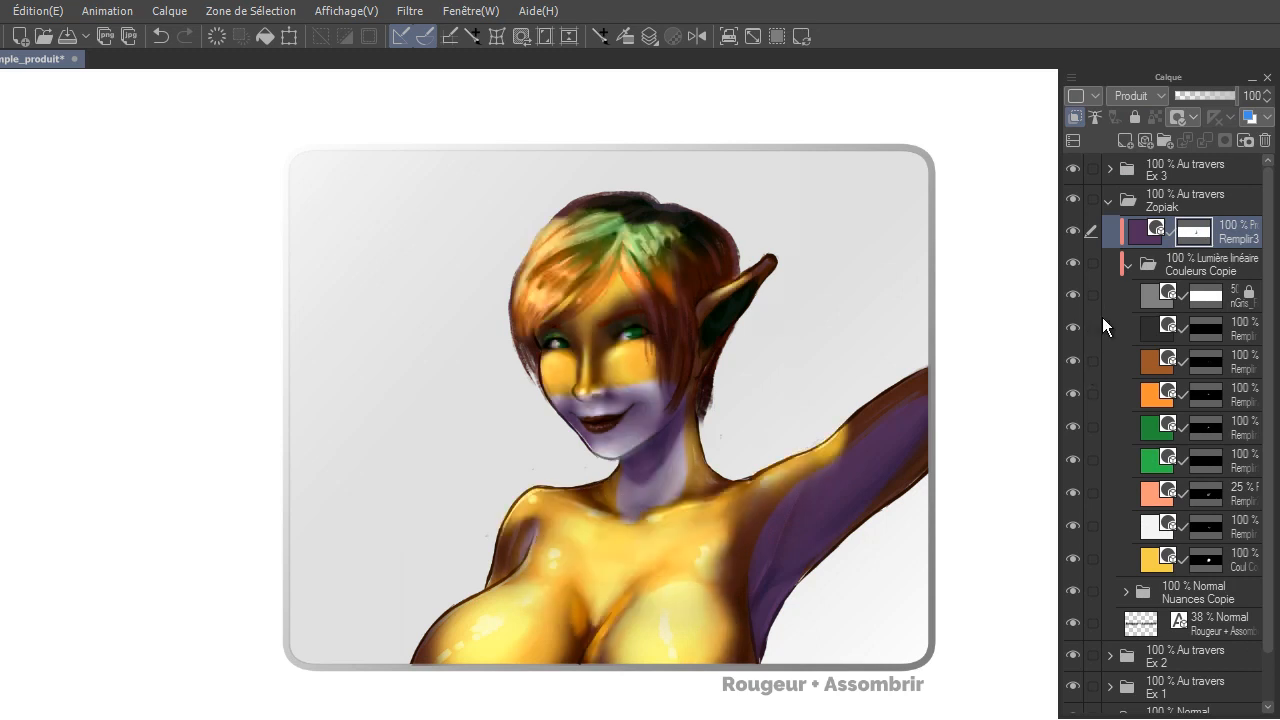
{"action": "left_click", "coordinate": [1217, 95]}
{"action": "left_click", "coordinate": [1214, 95]}
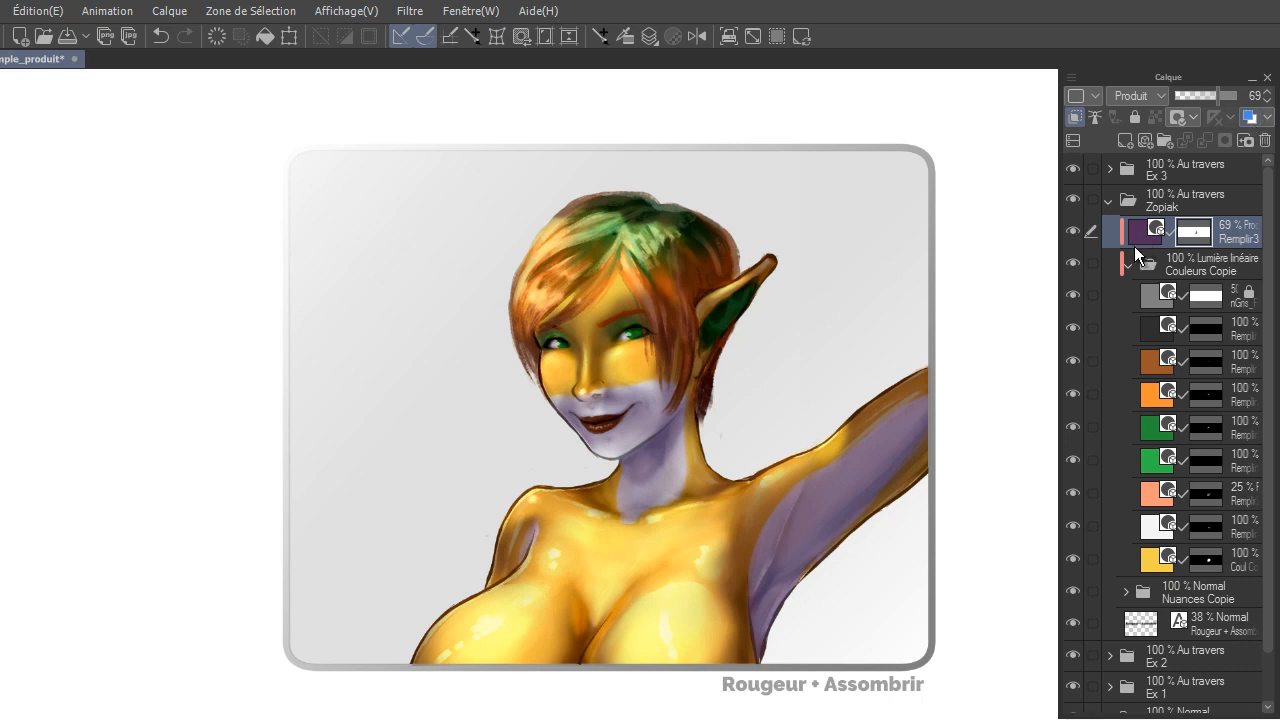
Step: Duplicate the blue fill layer Remplir1 in the Ex 3 folder and set the copy's blending mode to Produit
{"action": "left_click", "coordinate": [1106, 202]}
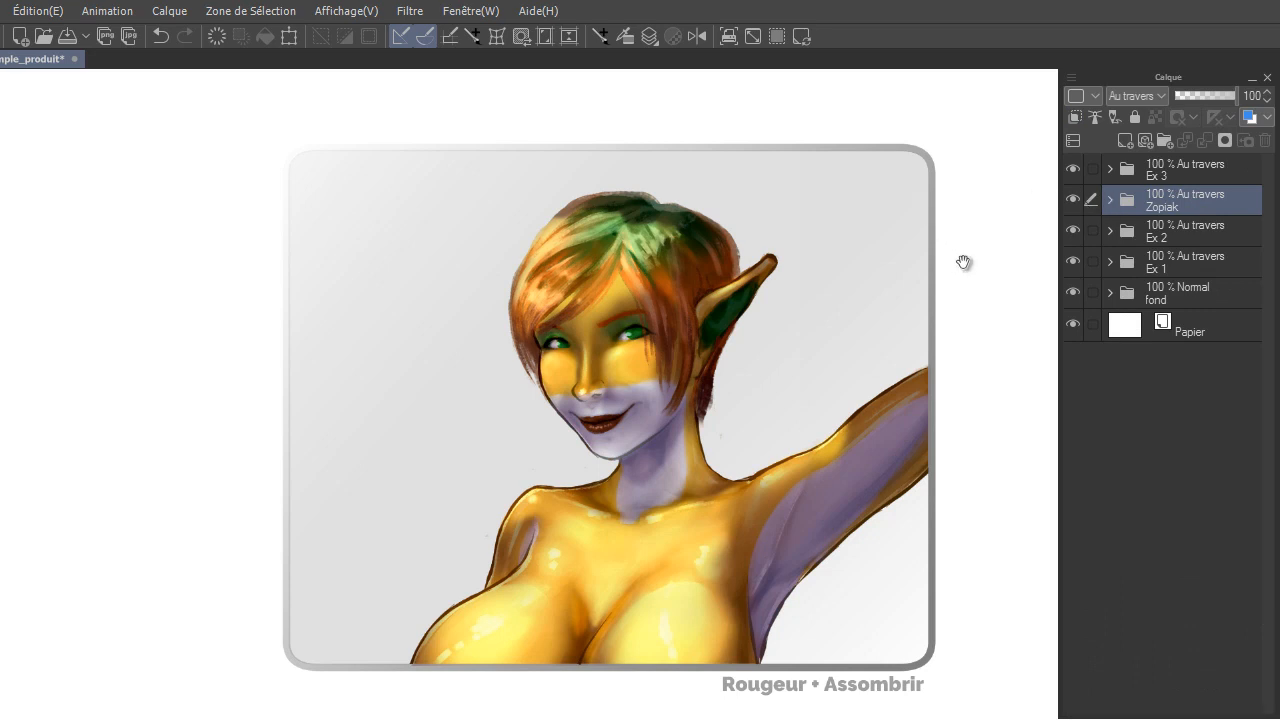
{"action": "left_click_drag", "start_coordinate": [971, 363], "coordinate": [606, 369]}
{"action": "left_click_drag", "start_coordinate": [798, 374], "coordinate": [425, 373]}
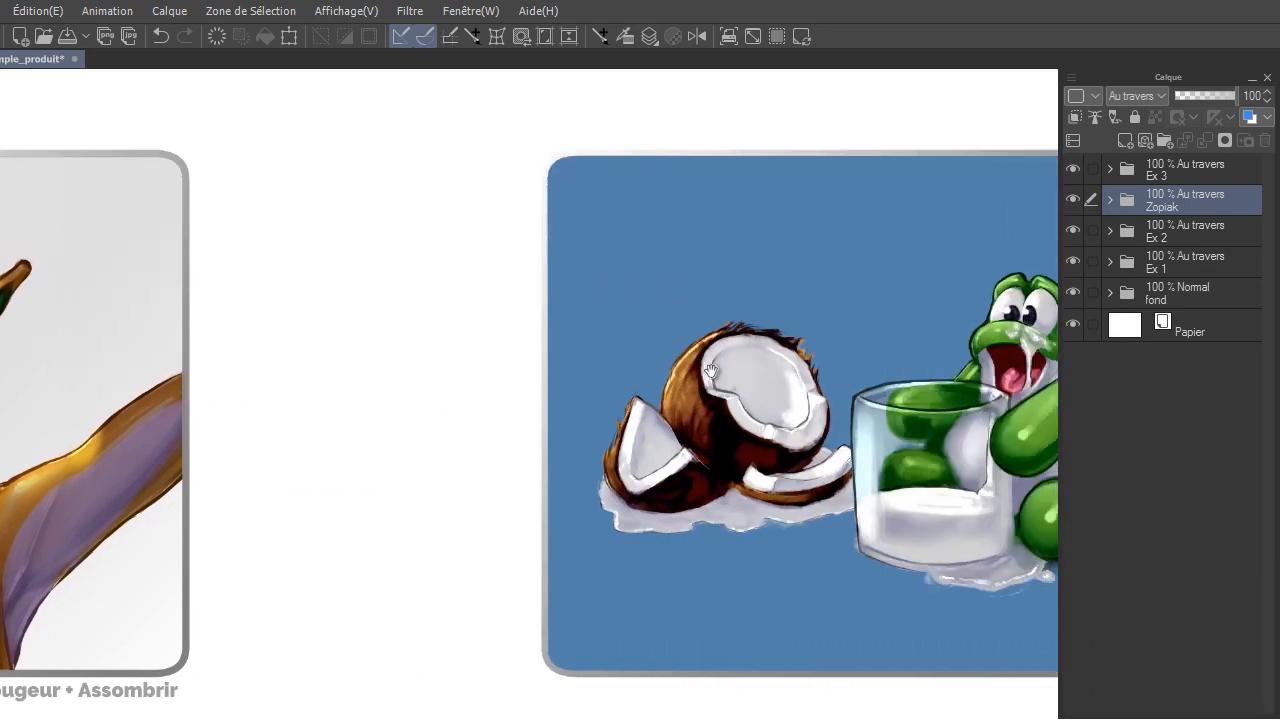
{"action": "left_click_drag", "start_coordinate": [1026, 373], "coordinate": [862, 368]}
{"action": "left_click_drag", "start_coordinate": [941, 372], "coordinate": [878, 366]}
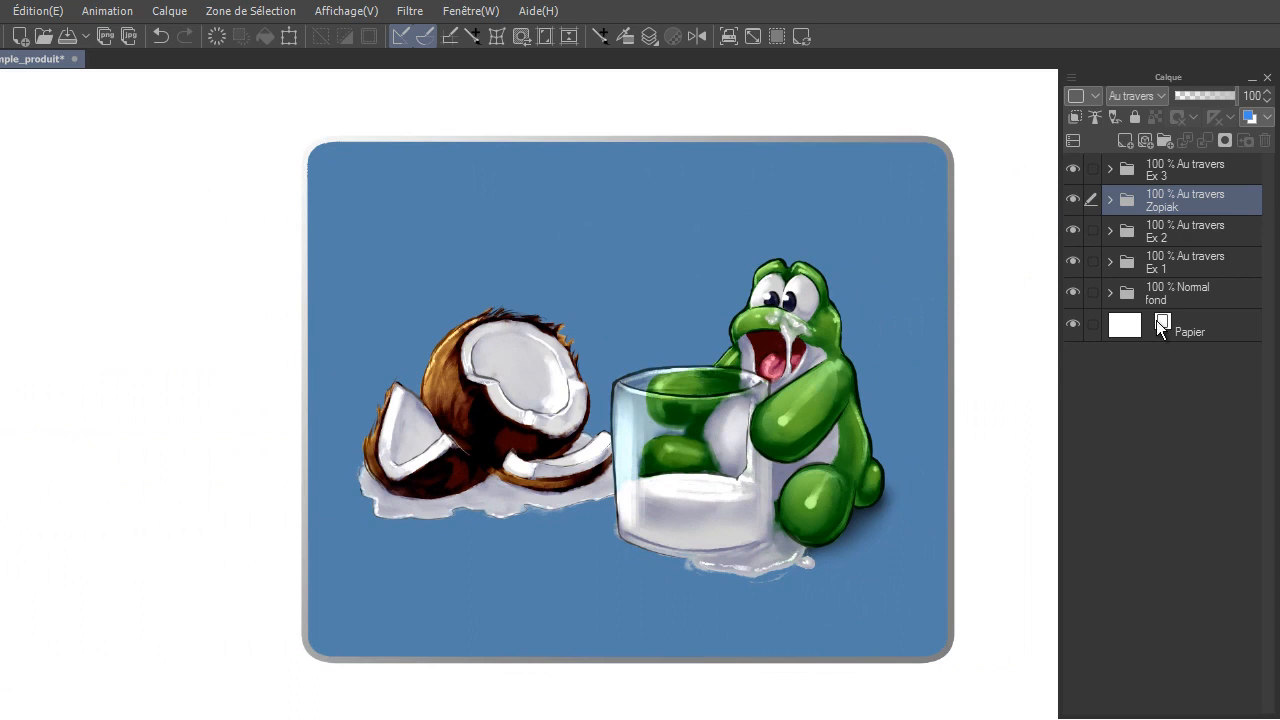
{"action": "left_click", "coordinate": [1110, 169]}
{"action": "left_click", "coordinate": [1222, 333]}
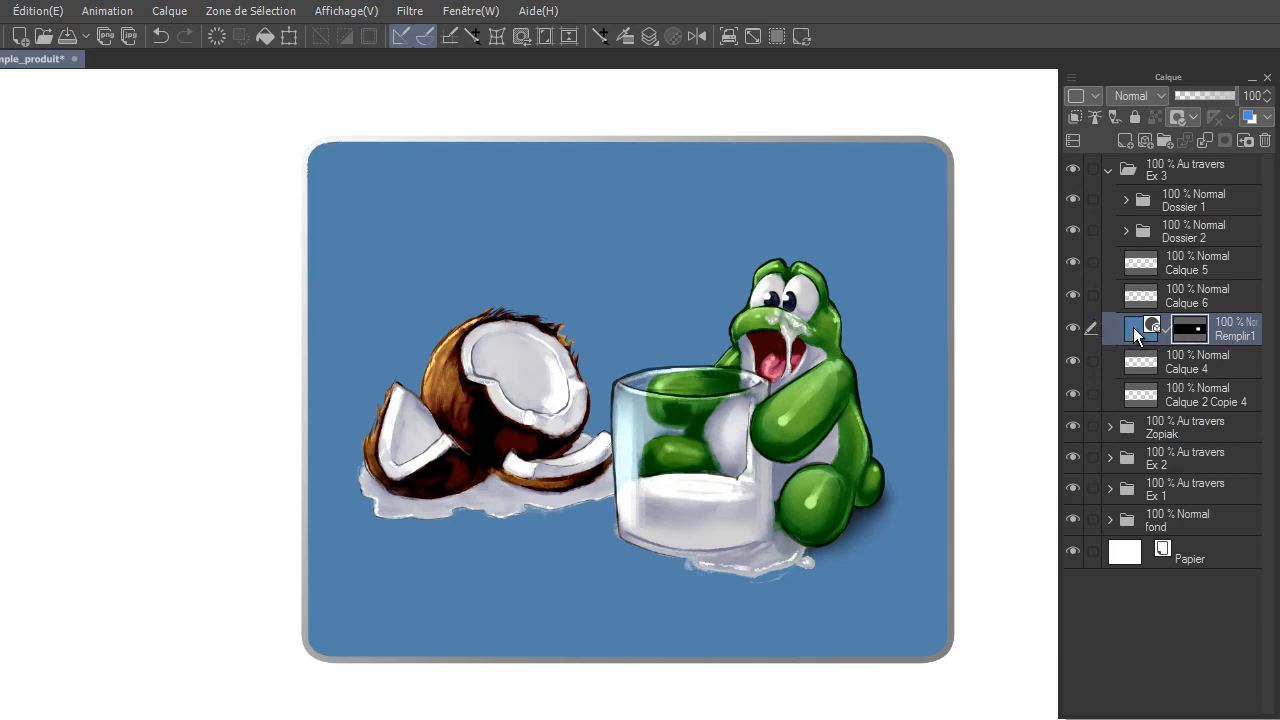
{"action": "left_click_drag", "start_coordinate": [1133, 327], "coordinate": [1126, 140]}
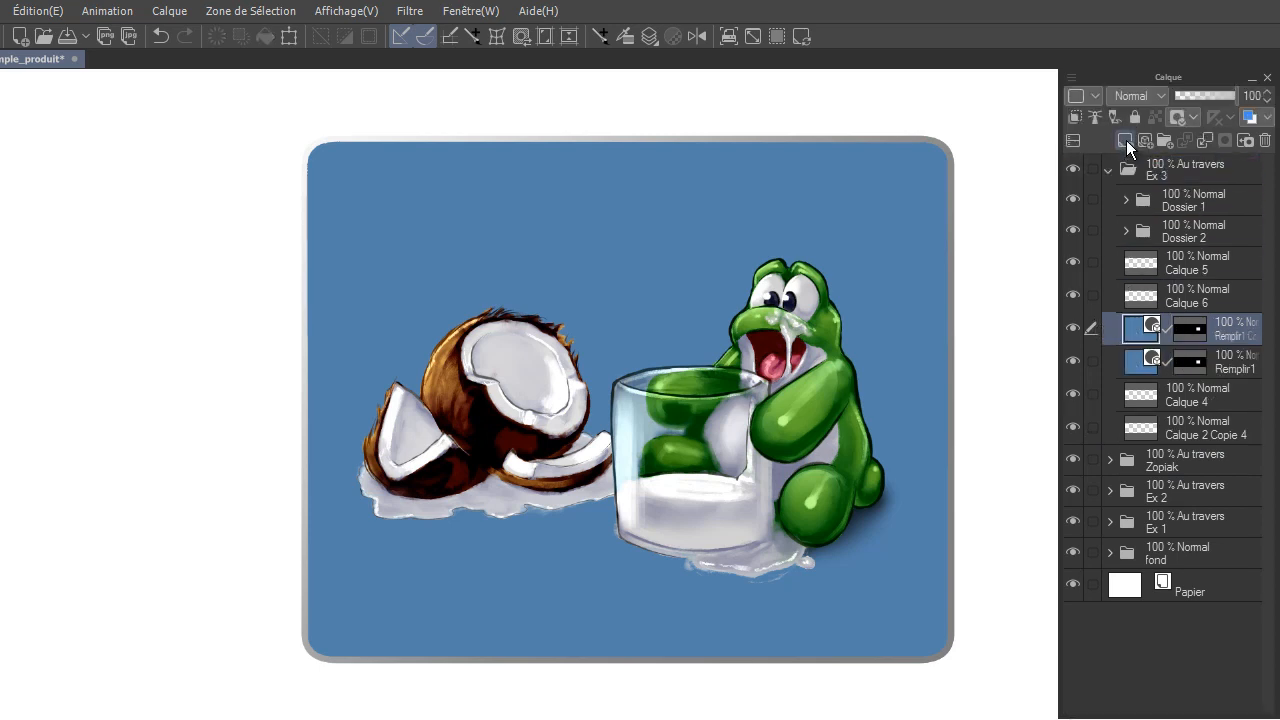
{"action": "left_click", "coordinate": [1185, 334]}
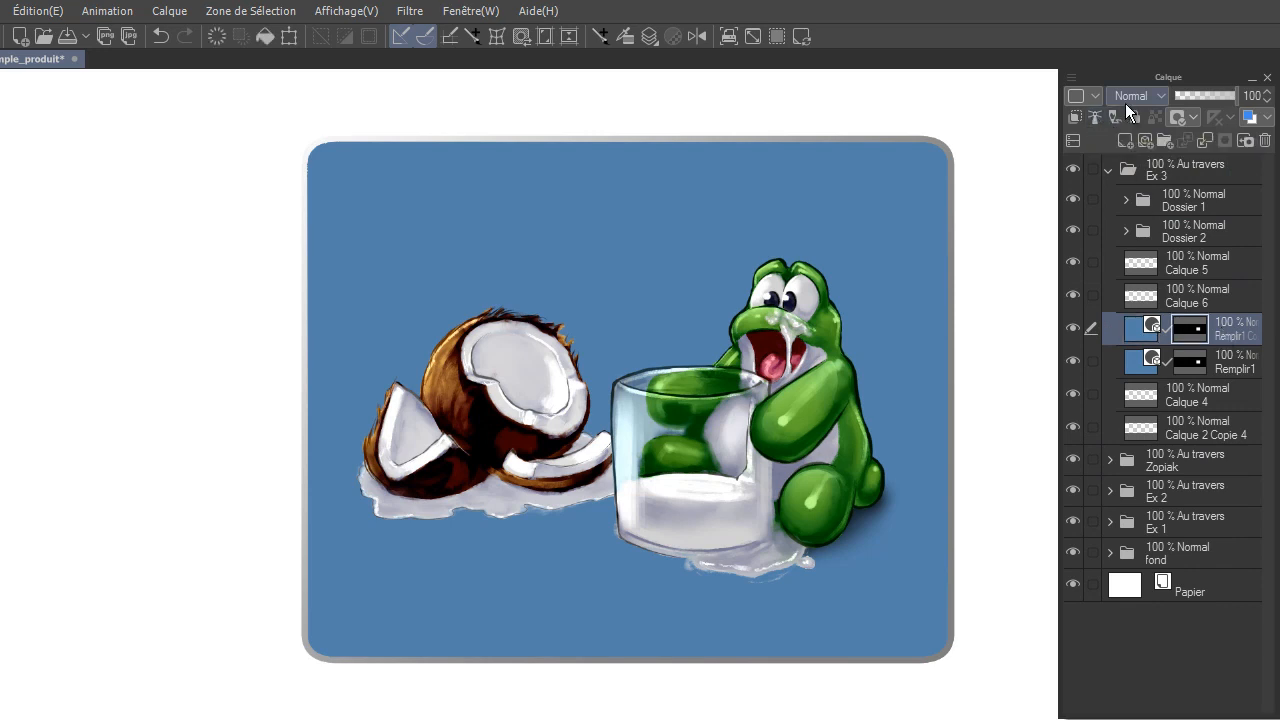
{"action": "left_click", "coordinate": [1125, 103]}
{"action": "left_click", "coordinate": [1126, 154]}
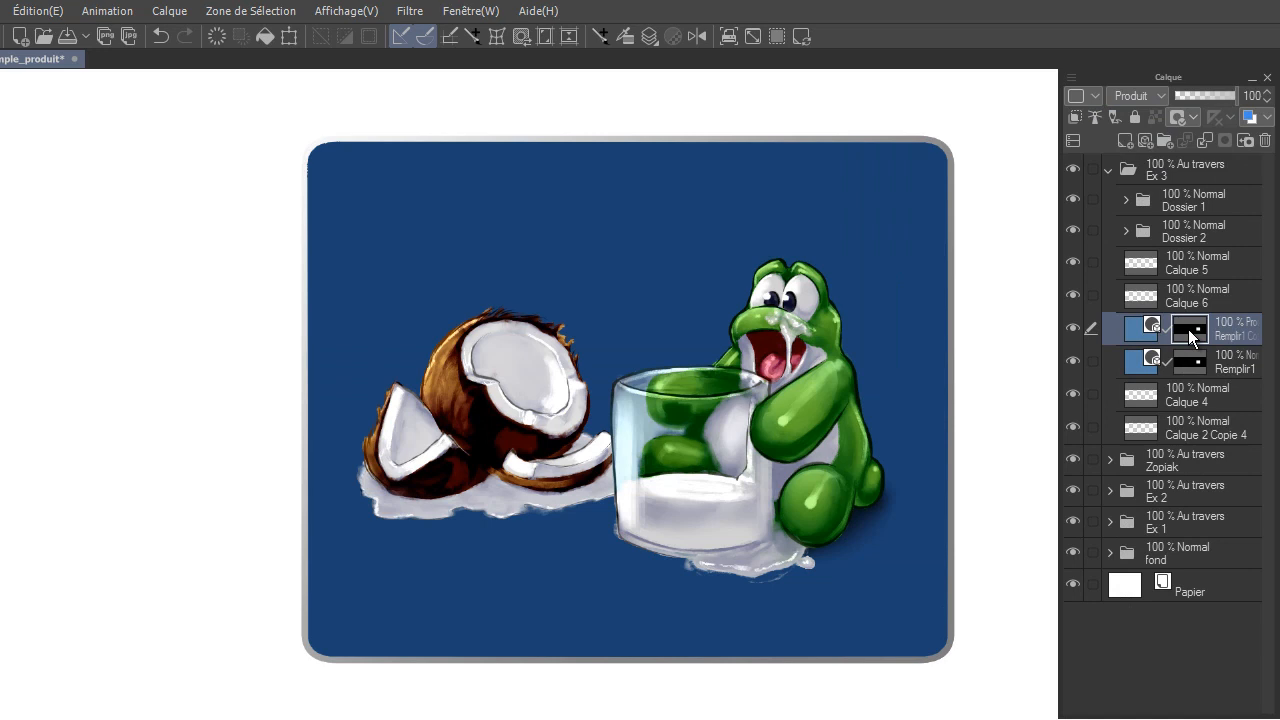
Step: Load the duplicated layer's mask as a selection and shrink it by 50 px with the rounded reduction type
{"action": "left_click", "coordinate": [1188, 329], "text": "ctrl"}
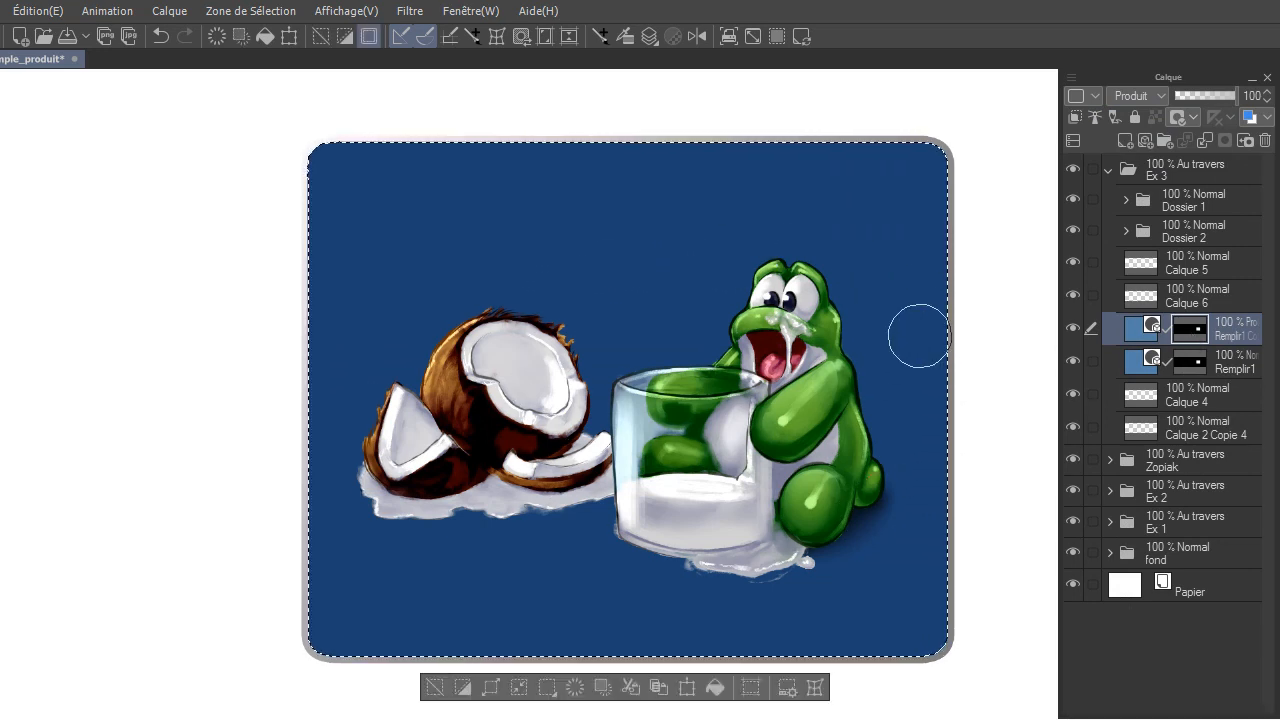
{"action": "left_click", "coordinate": [520, 688]}
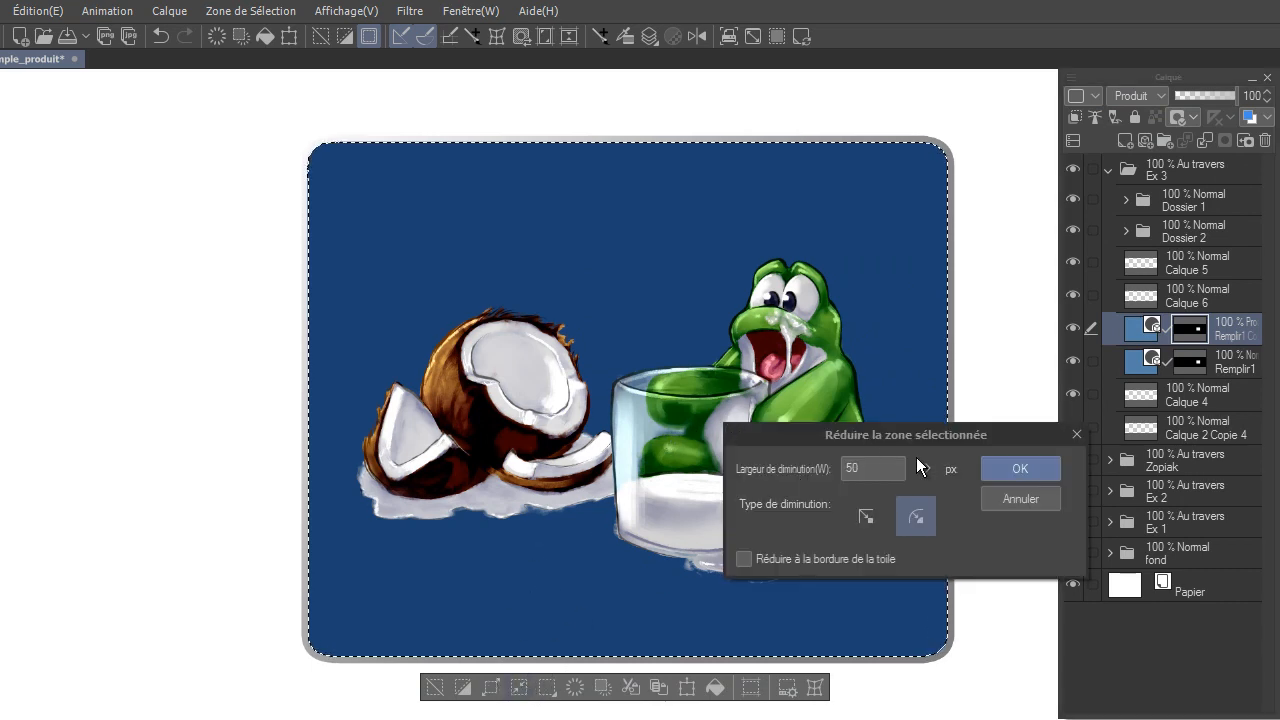
{"action": "left_click", "coordinate": [992, 467]}
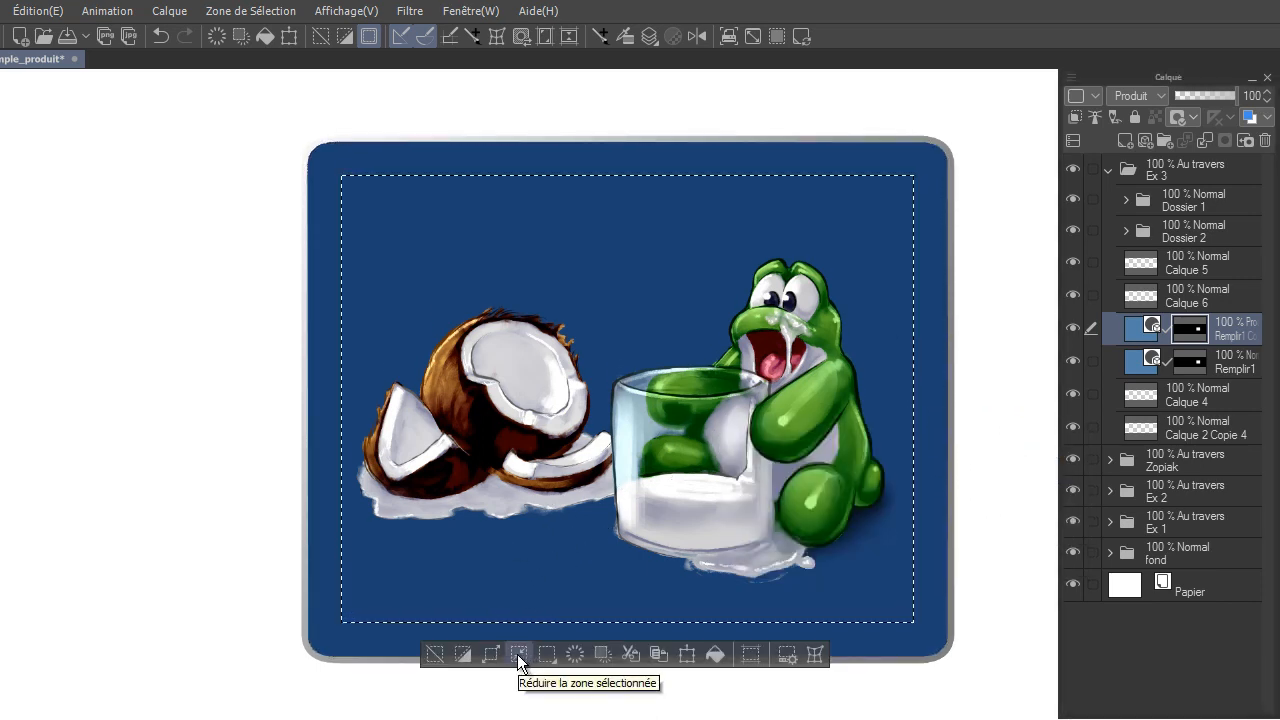
Step: Turn the selection into a quick mask and soften its edges widely with a Gaussian blur
{"action": "left_click", "coordinate": [257, 14]}
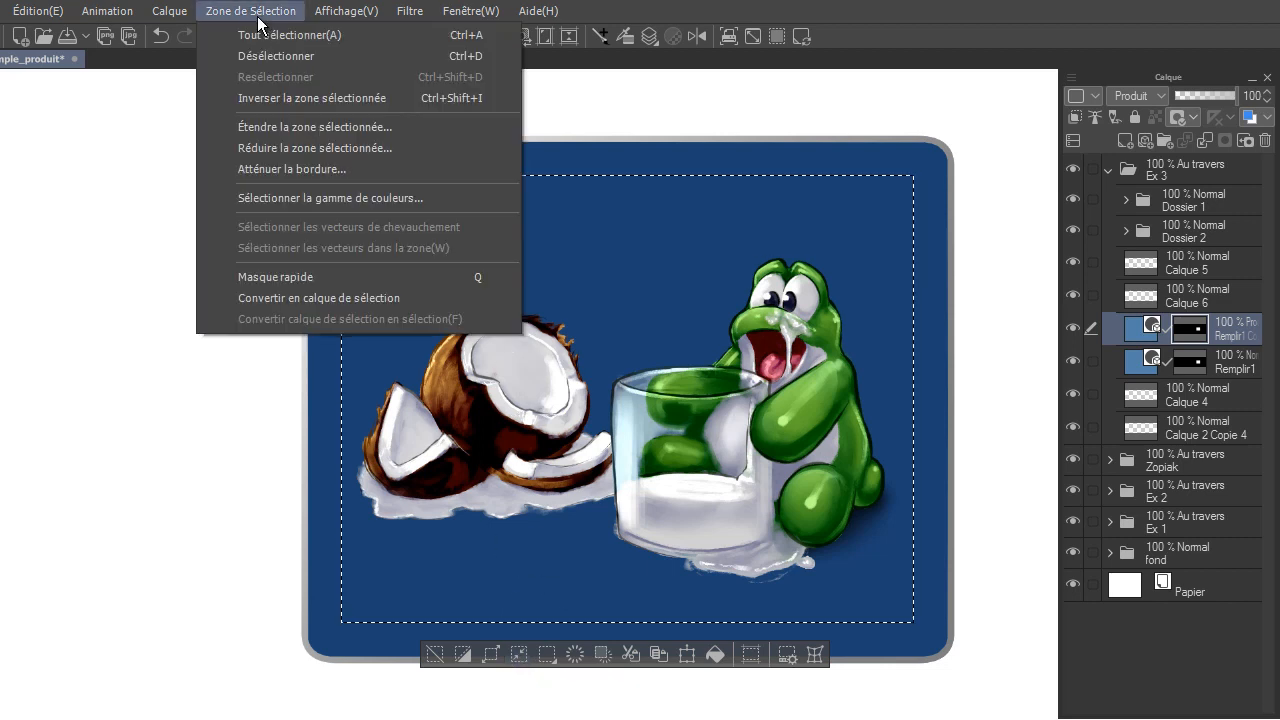
{"action": "left_click", "coordinate": [250, 277]}
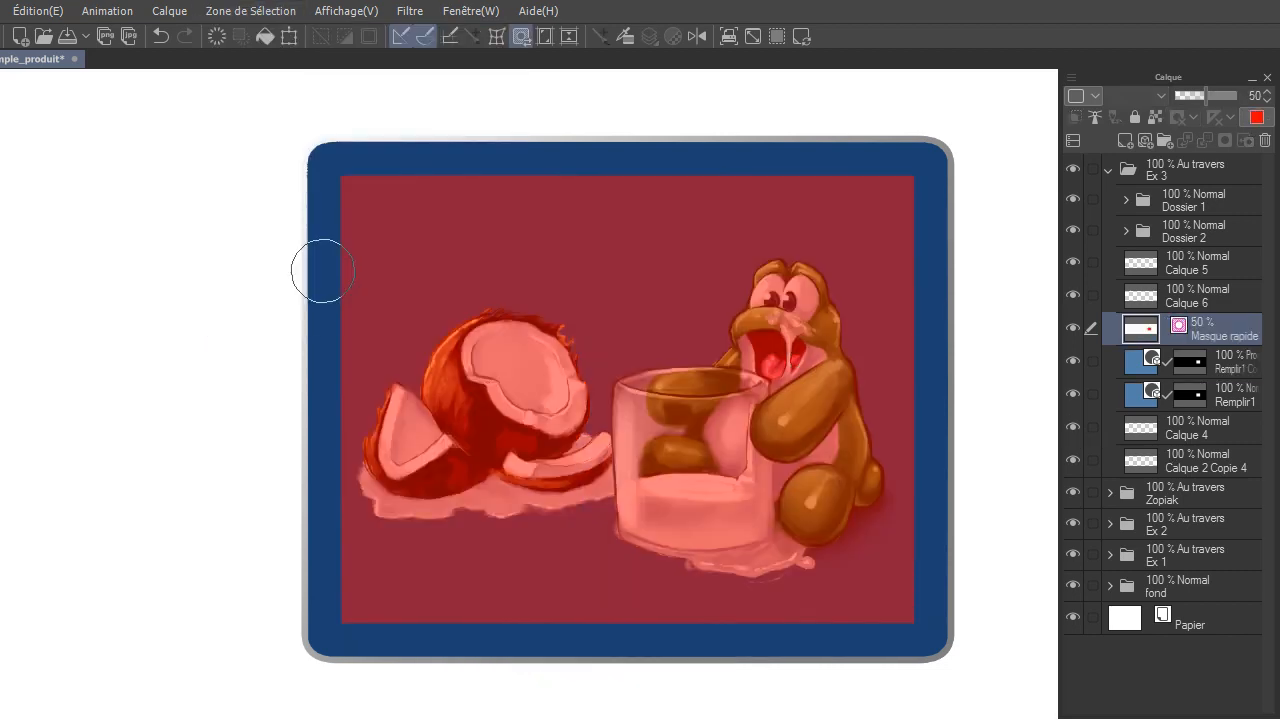
{"action": "left_click", "coordinate": [401, 15]}
{"action": "mouse_move", "coordinate": [461, 99]}
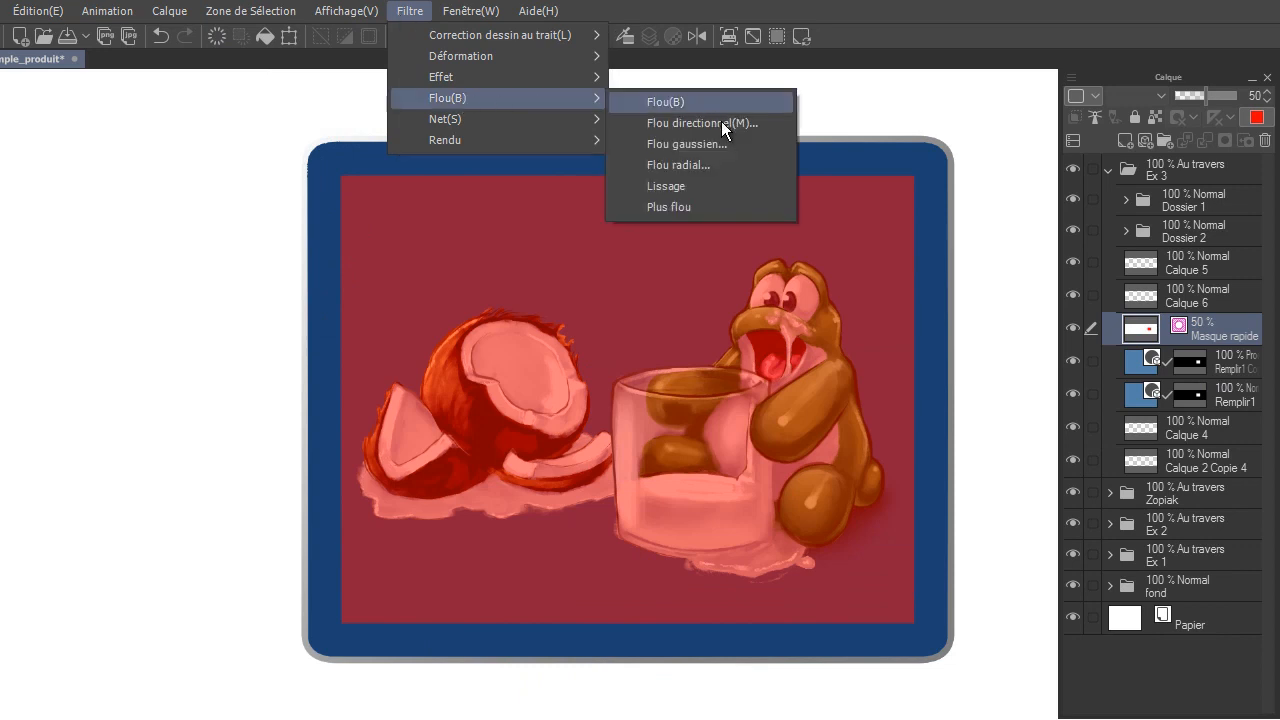
{"action": "left_click", "coordinate": [734, 148]}
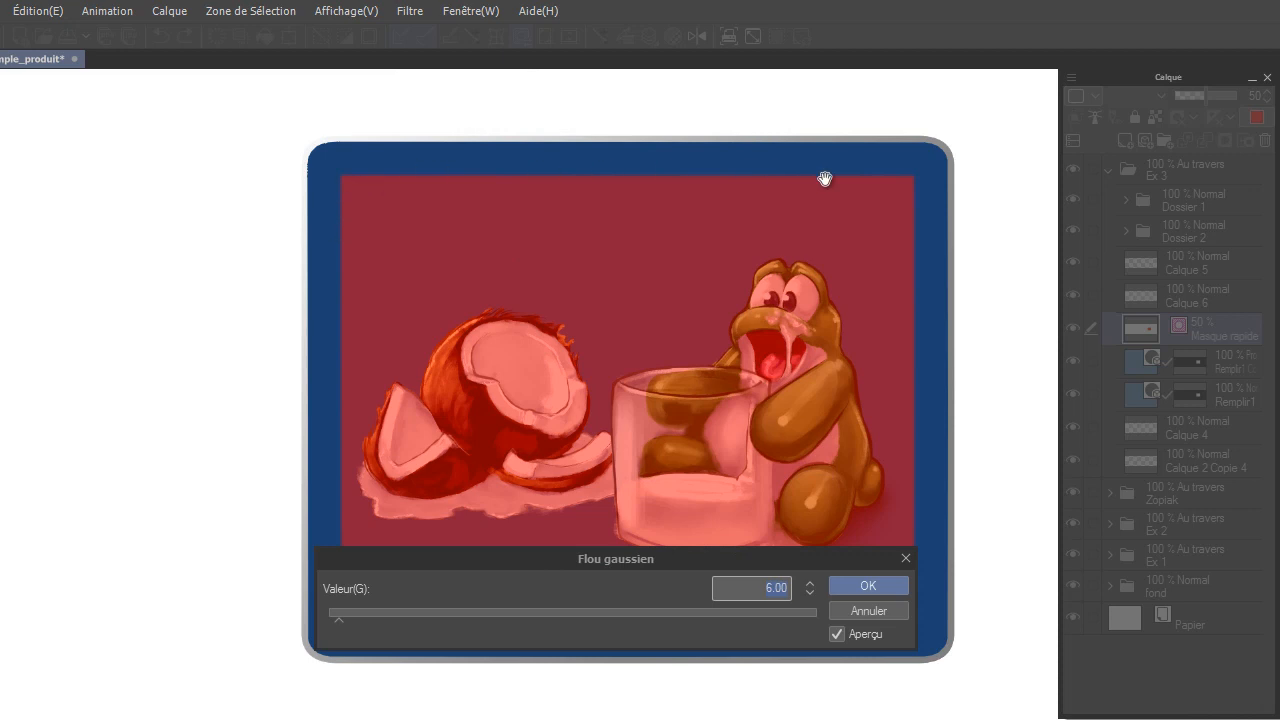
{"action": "left_click", "coordinate": [343, 620]}
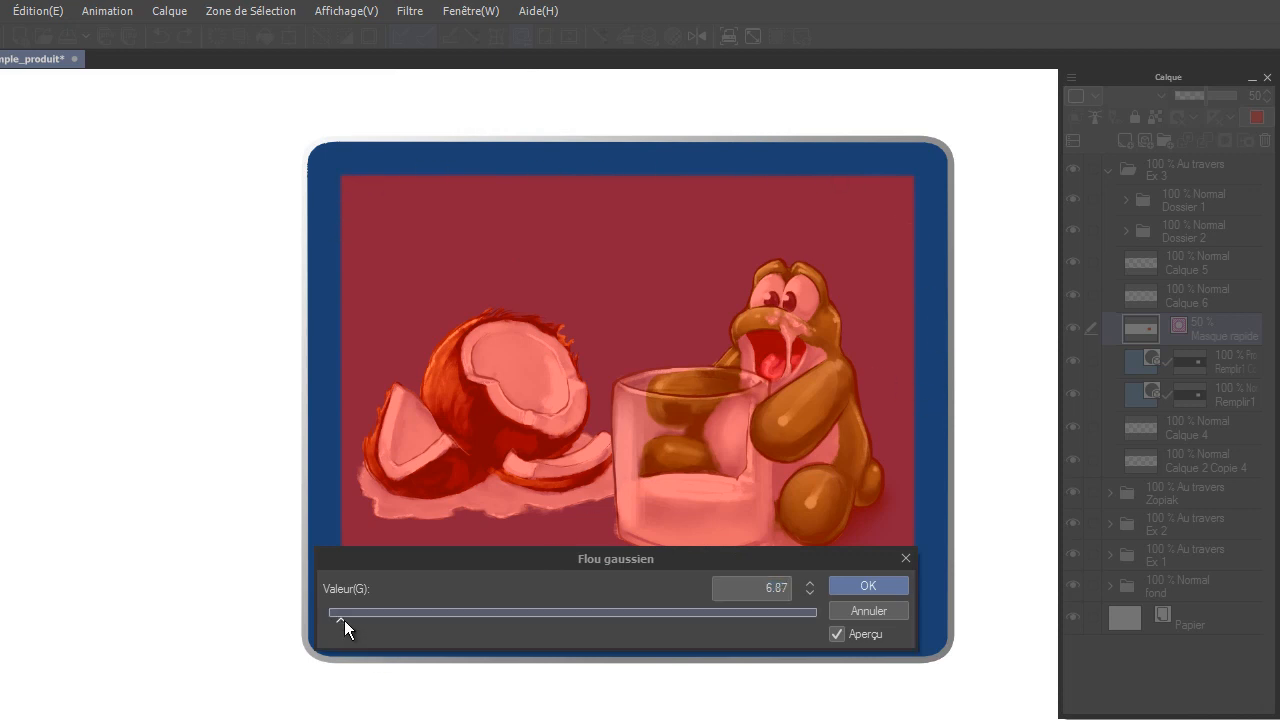
{"action": "left_click", "coordinate": [880, 587]}
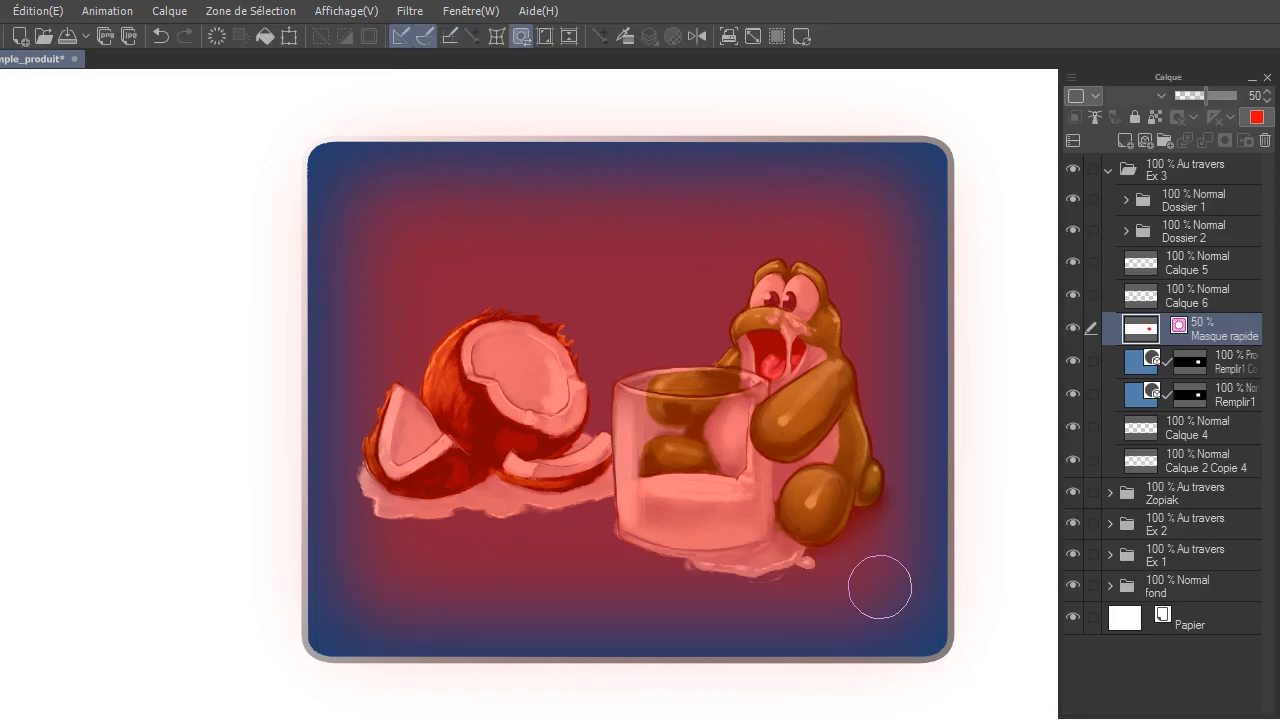
Step: Convert the quick mask back to a selection, clear that area from the Produit layer's mask and deselect
{"action": "left_click", "coordinate": [256, 11]}
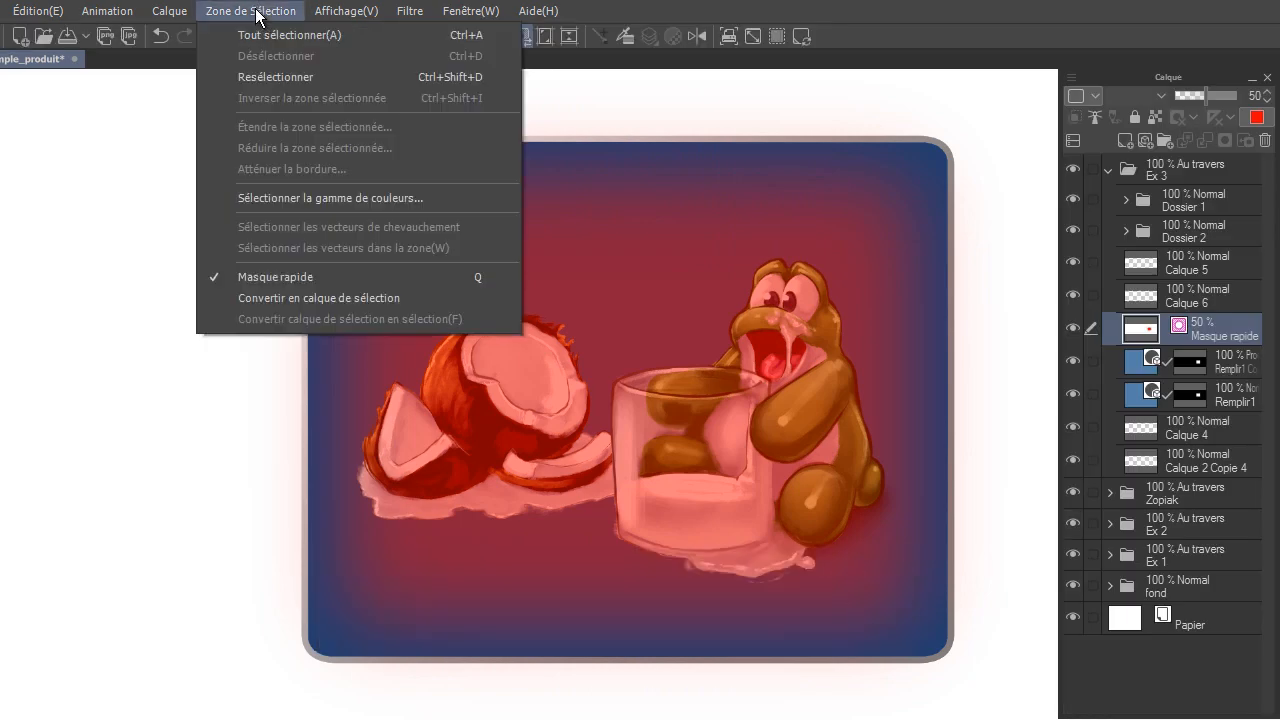
{"action": "left_click", "coordinate": [315, 274]}
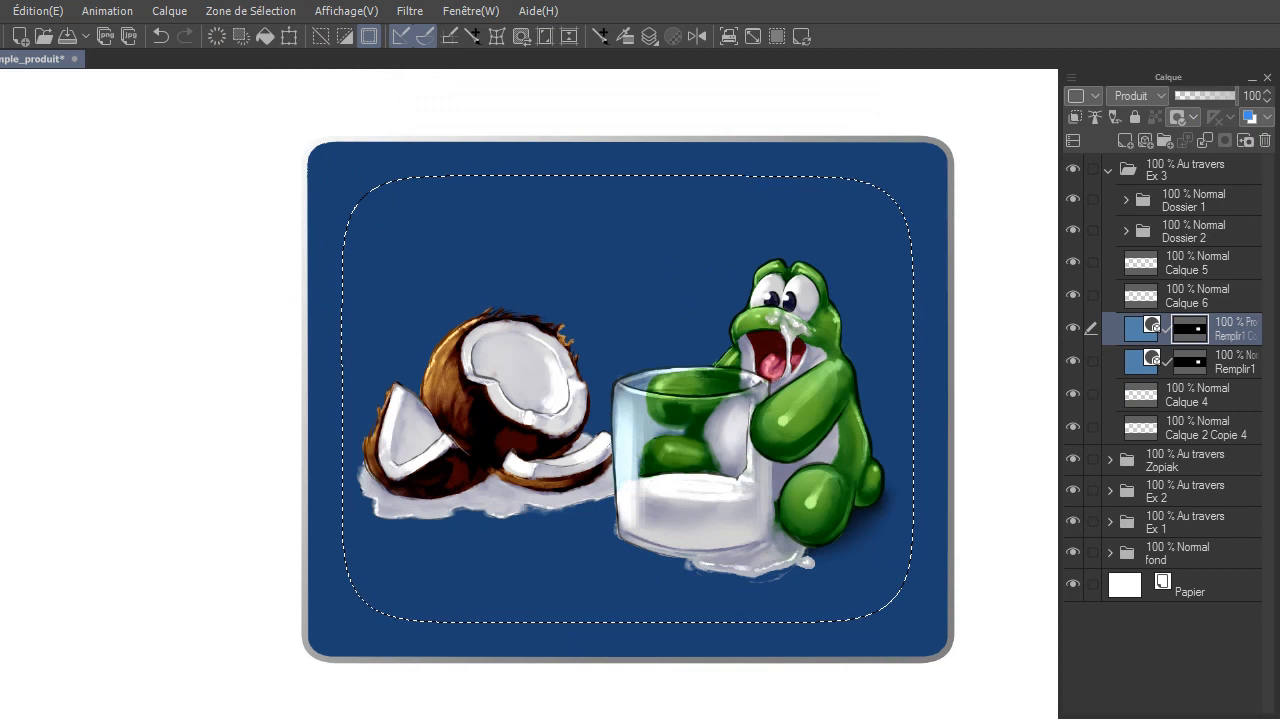
{"action": "left_click", "coordinate": [217, 37]}
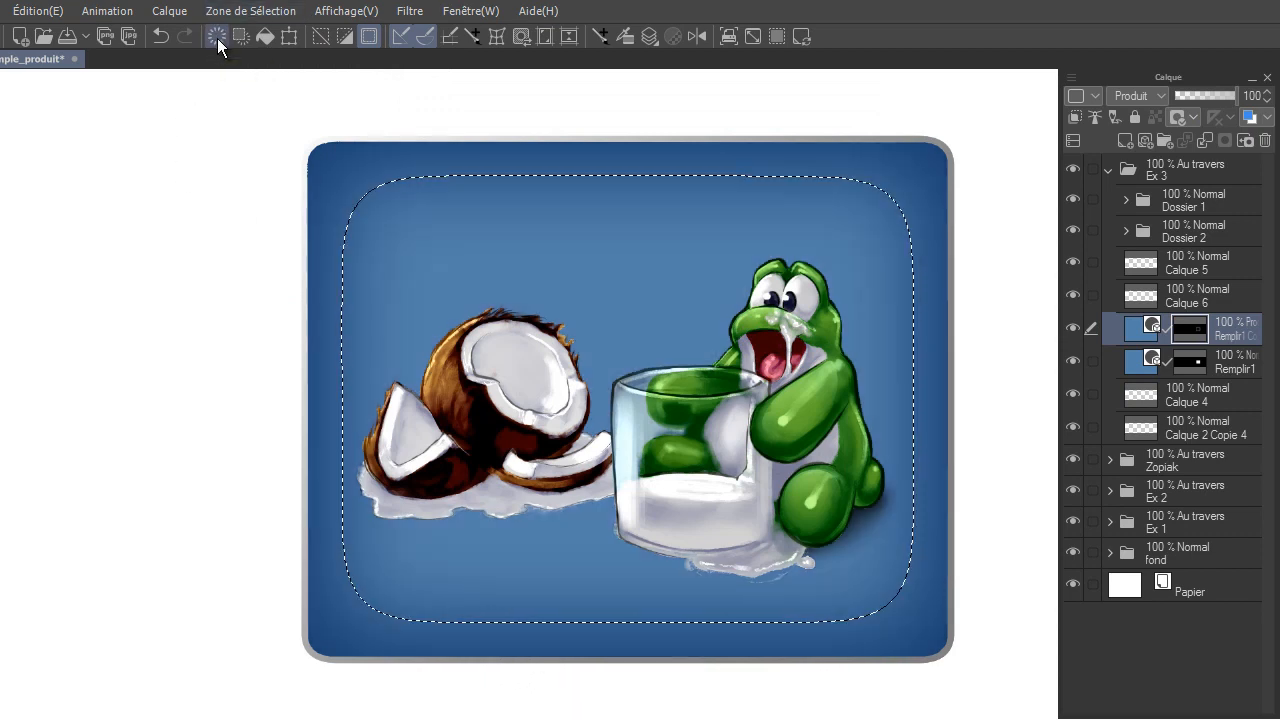
{"action": "key", "text": "ctrl+d"}
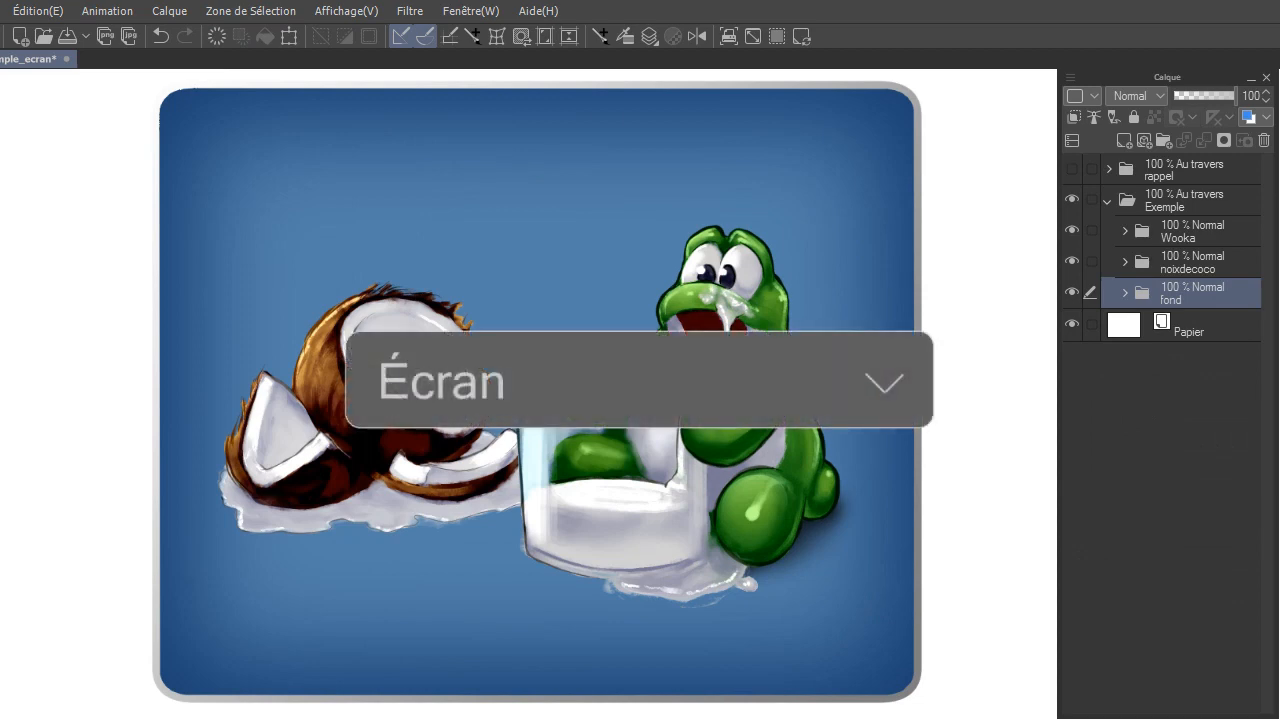
Step: Begin a new fill layer above the fond folder of the Écran example and sample the background blue 5481AB as its colour
{"action": "left_click", "coordinate": [180, 14]}
{"action": "mouse_move", "coordinate": [364, 55]}
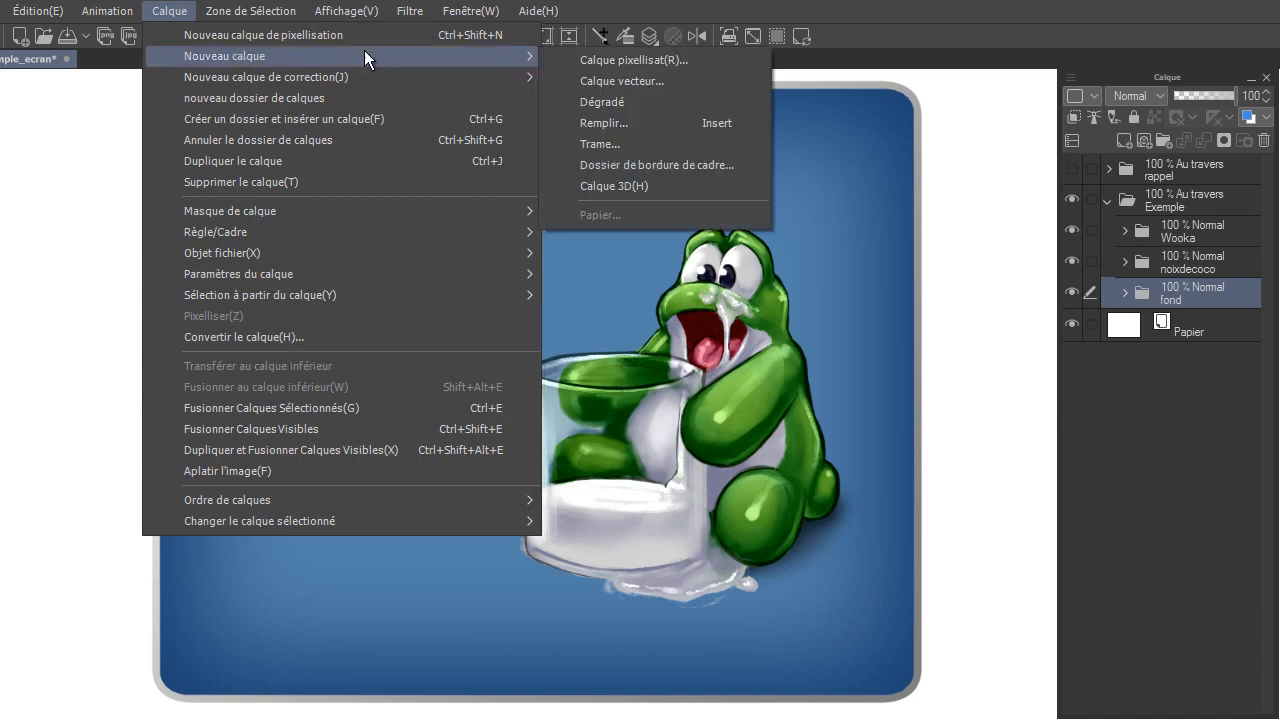
{"action": "left_click", "coordinate": [653, 123]}
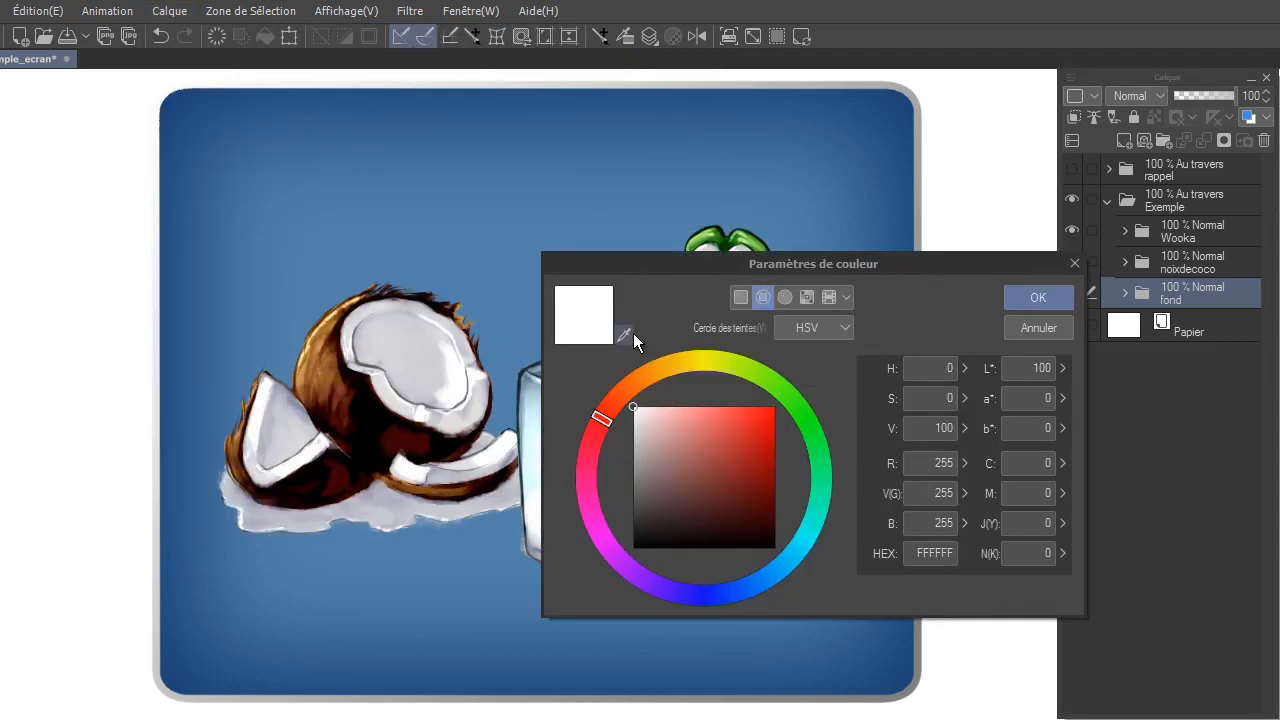
{"action": "left_click", "coordinate": [623, 334]}
{"action": "left_click", "coordinate": [521, 315]}
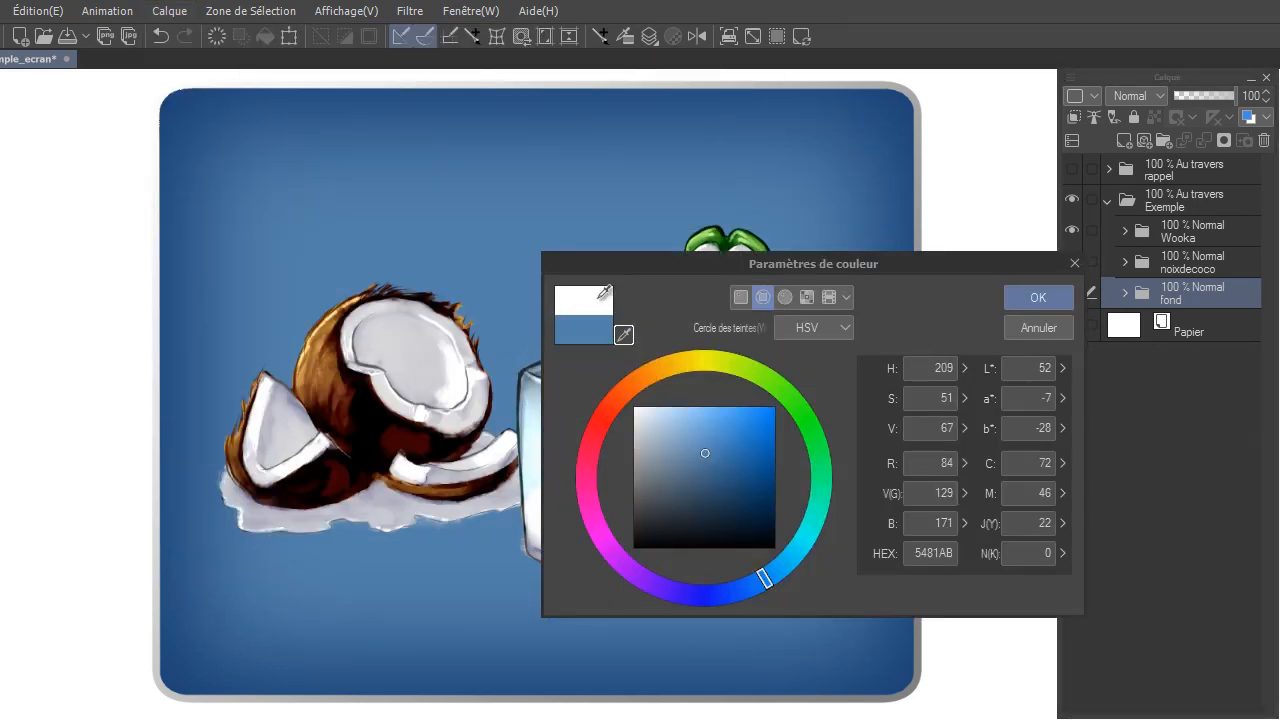
Step: View the colour wheel in HLS mode, return it to HSV and create the fill layer with the sampled blue
{"action": "left_click", "coordinate": [814, 327]}
{"action": "left_click", "coordinate": [825, 377]}
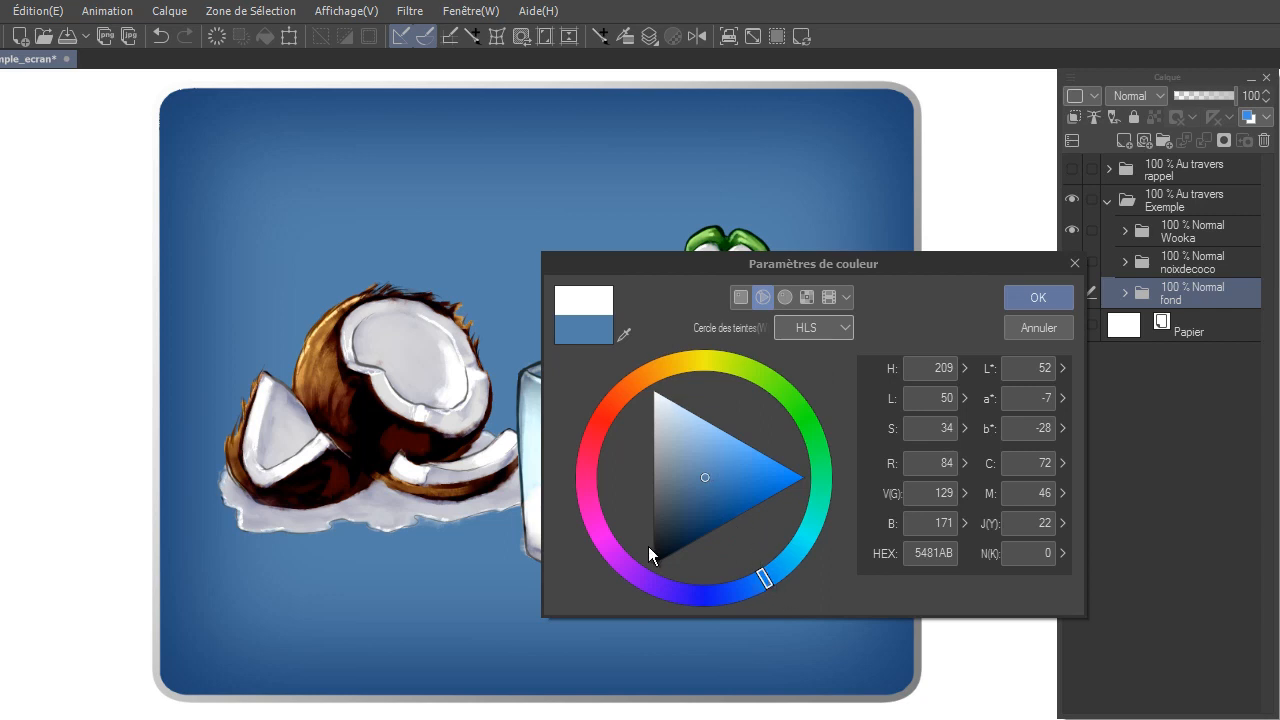
{"action": "left_click", "coordinate": [842, 325]}
{"action": "left_click", "coordinate": [832, 349]}
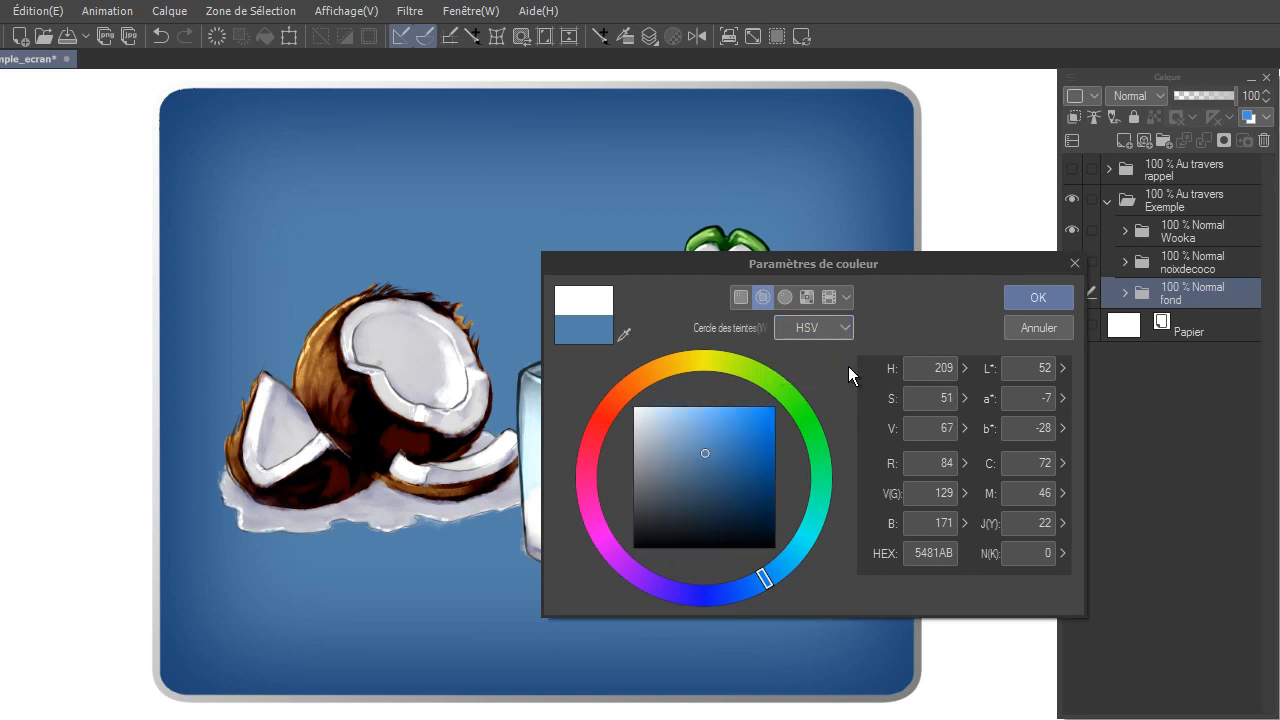
{"action": "left_click", "coordinate": [1038, 297]}
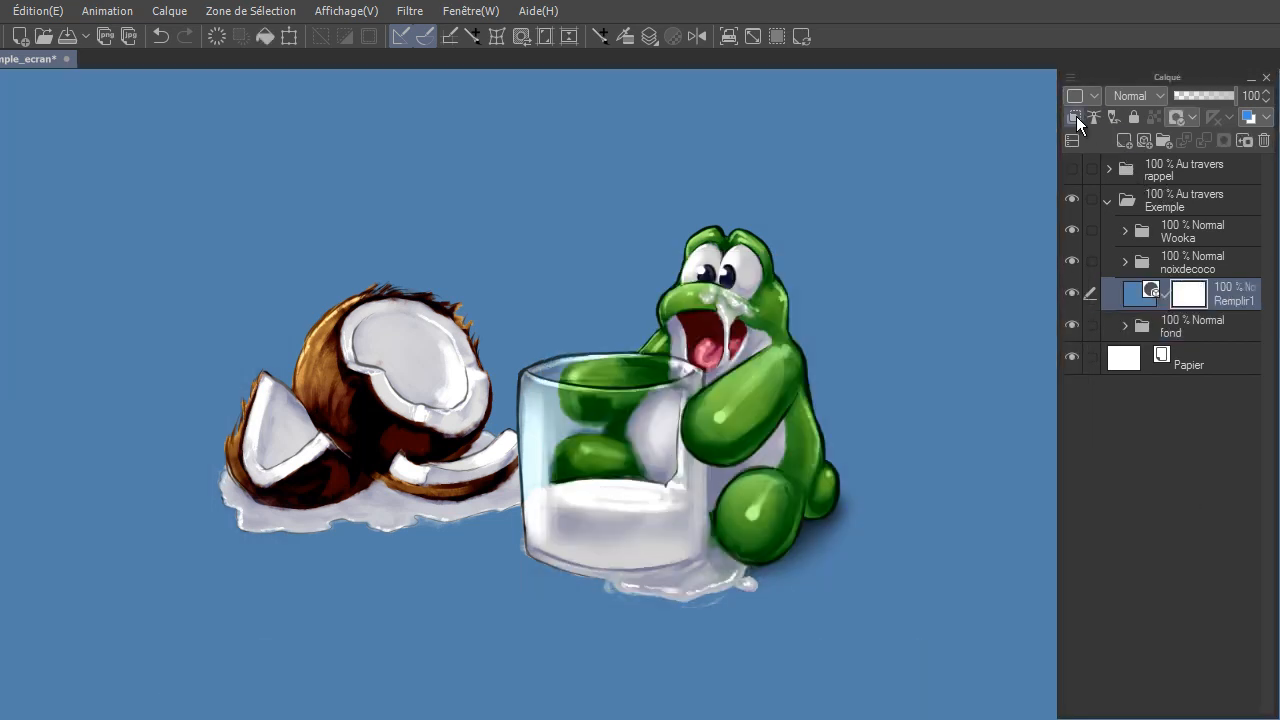
Step: Clip the blue fill layer to the fond folder below and set its blending mode to Écran
{"action": "left_click", "coordinate": [1075, 118]}
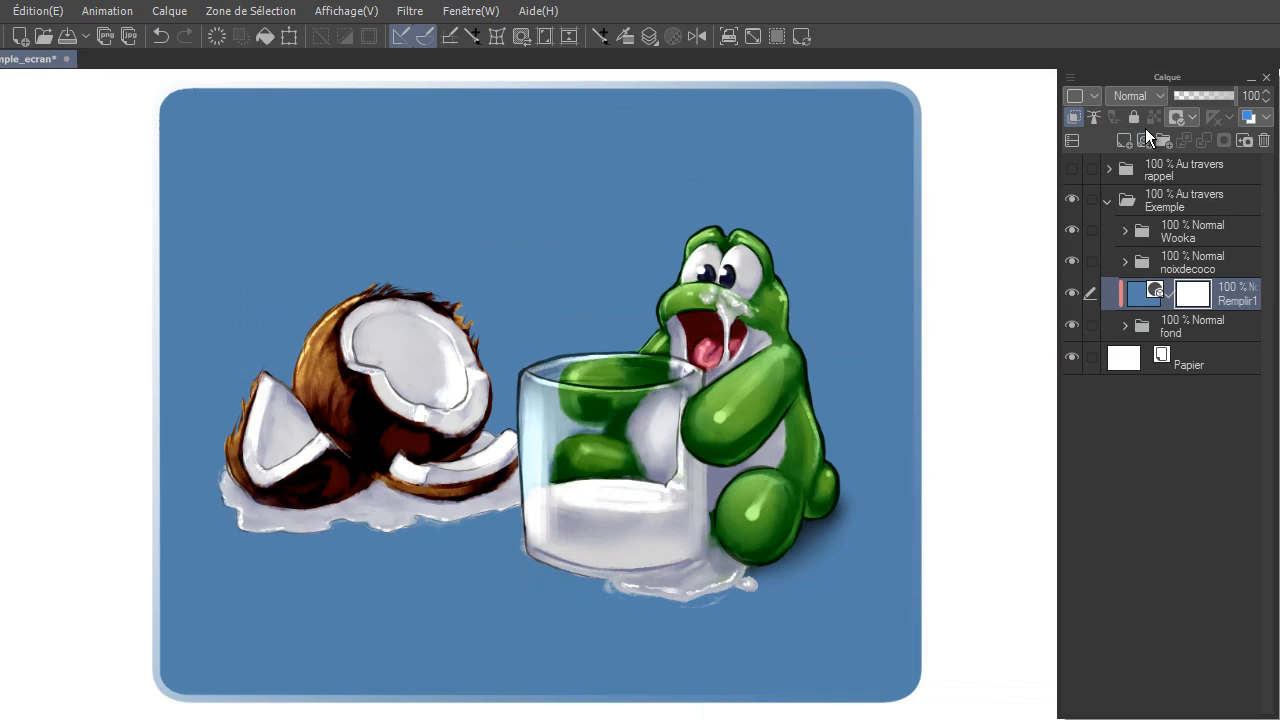
{"action": "left_click", "coordinate": [1140, 96]}
{"action": "left_click", "coordinate": [1157, 251]}
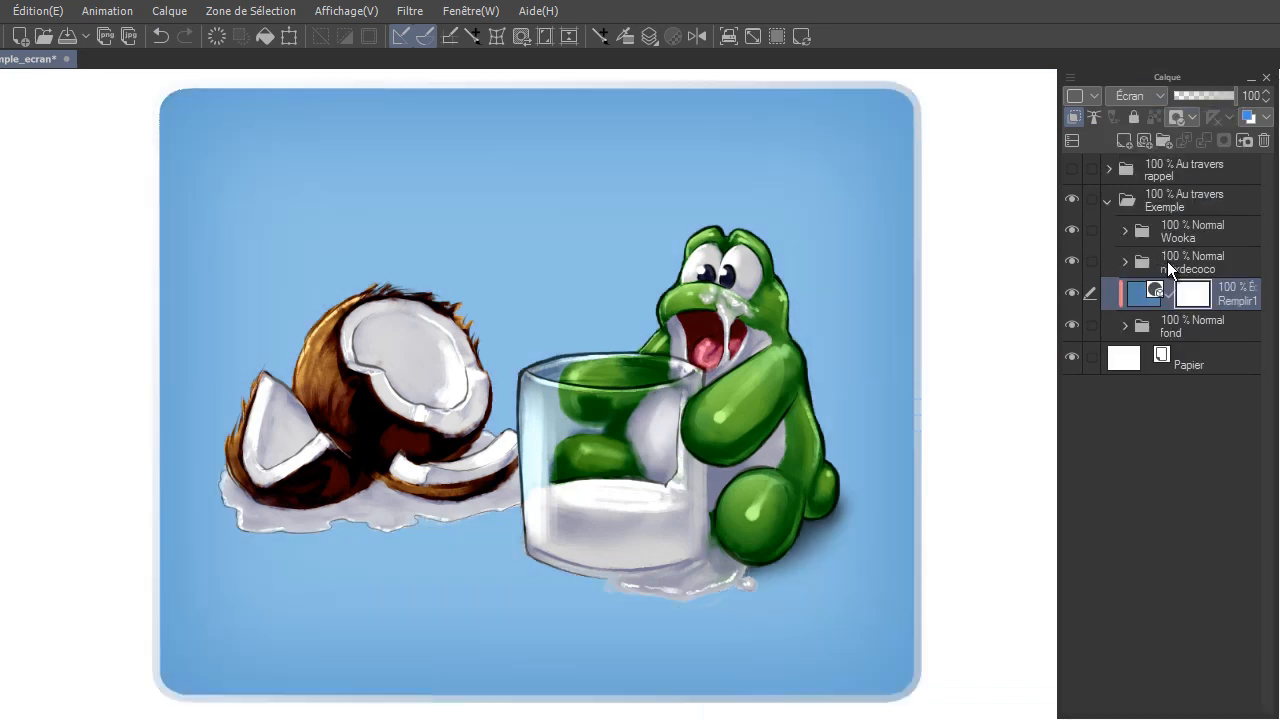
Step: Clear the blue fill's mask and reveal a glow behind the character's head with a circular foreground-to-transparent gradient
{"action": "left_click", "coordinate": [218, 35]}
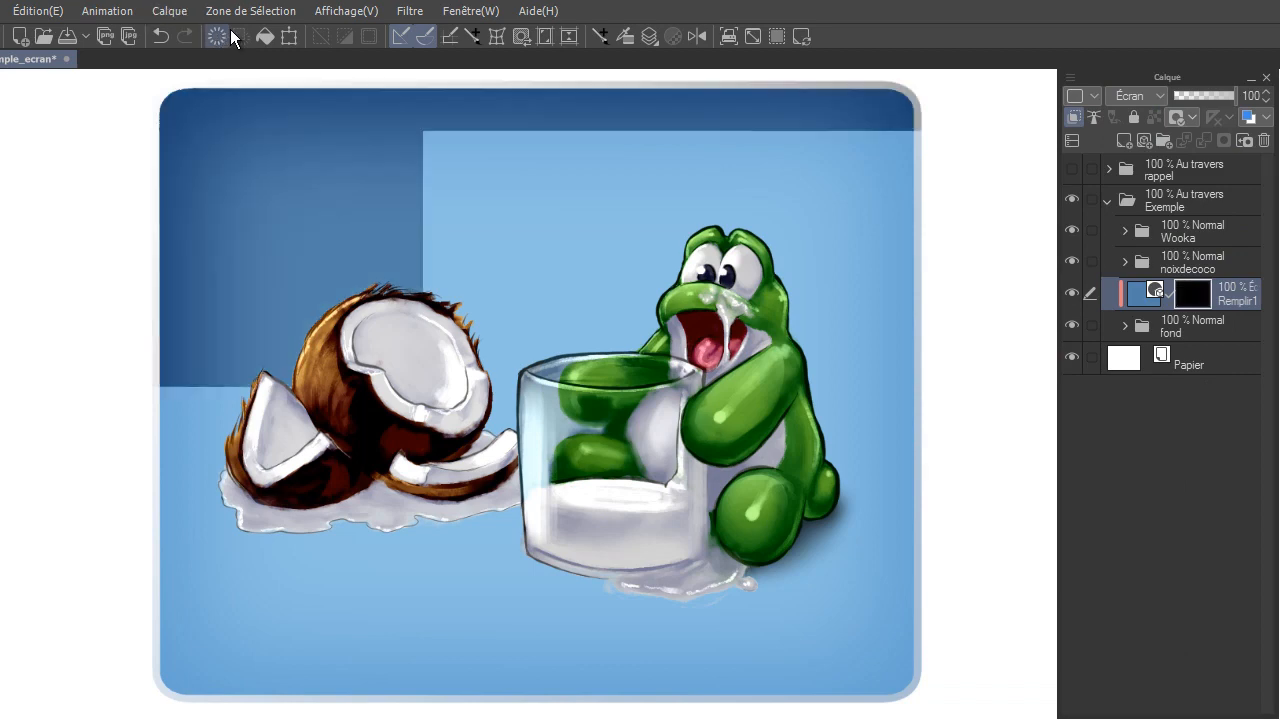
{"action": "key", "text": "g"}
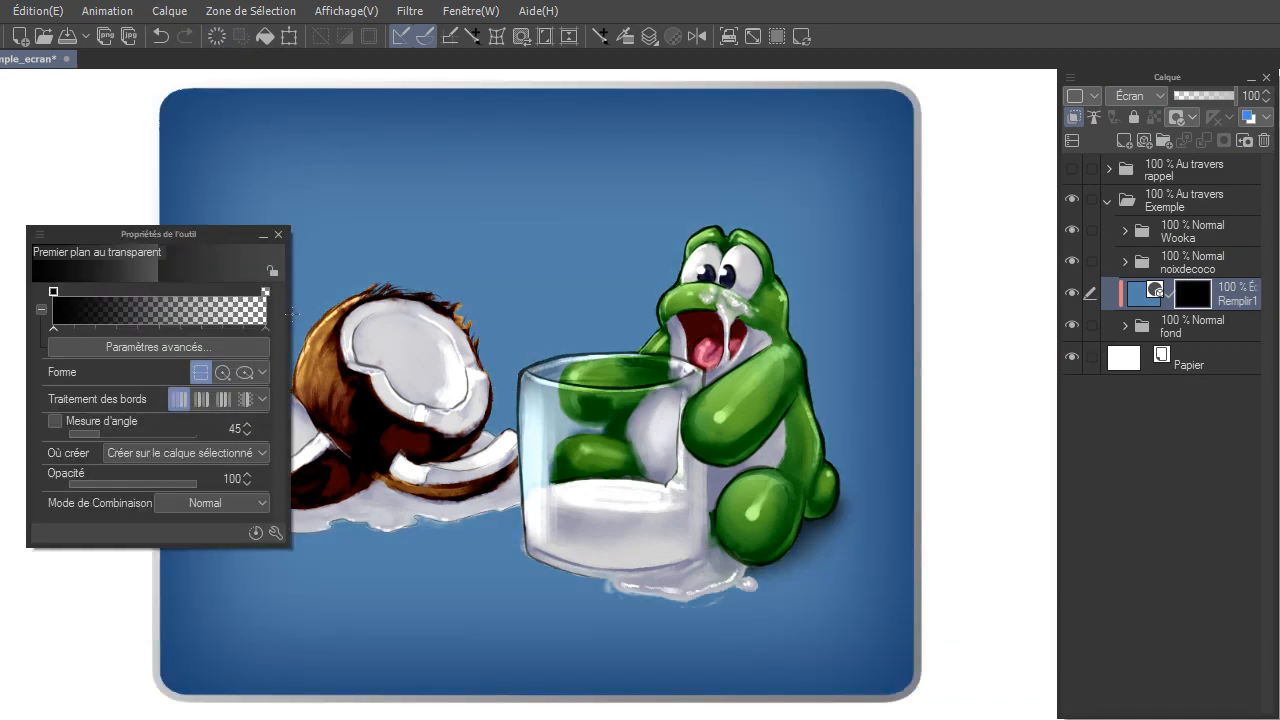
{"action": "left_click", "coordinate": [224, 371]}
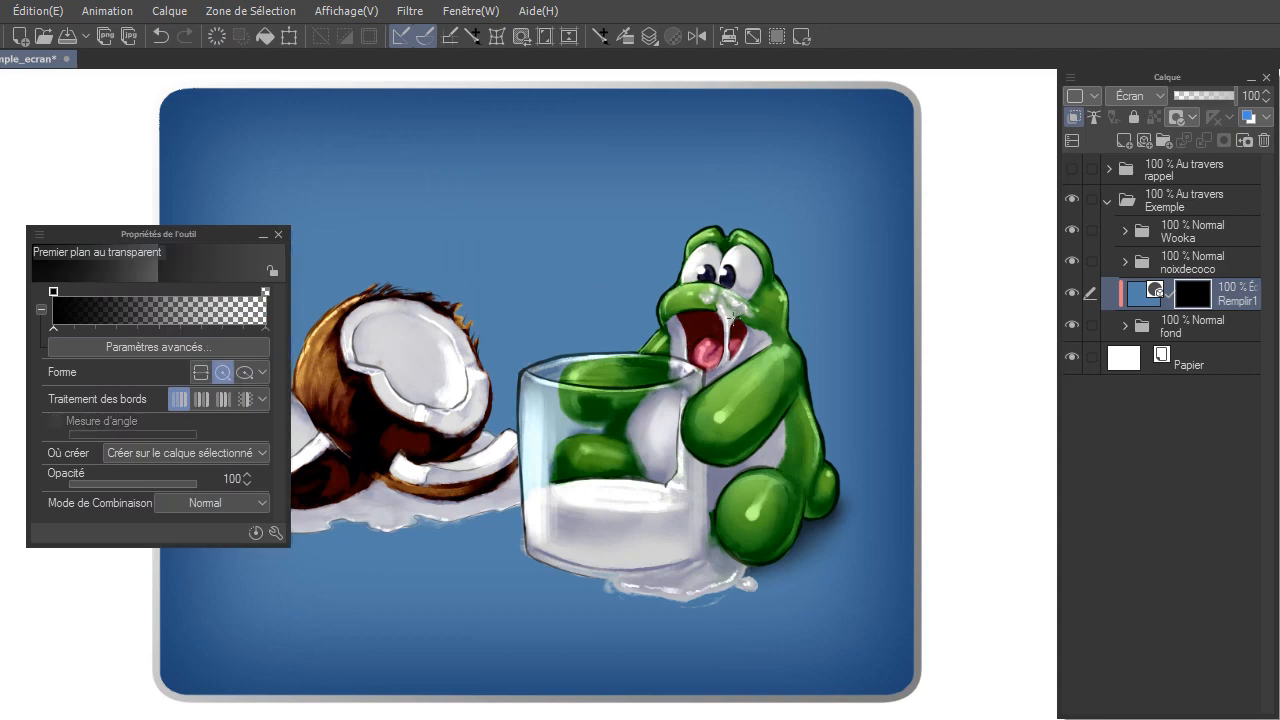
{"action": "left_click_drag", "start_coordinate": [733, 317], "coordinate": [911, 116]}
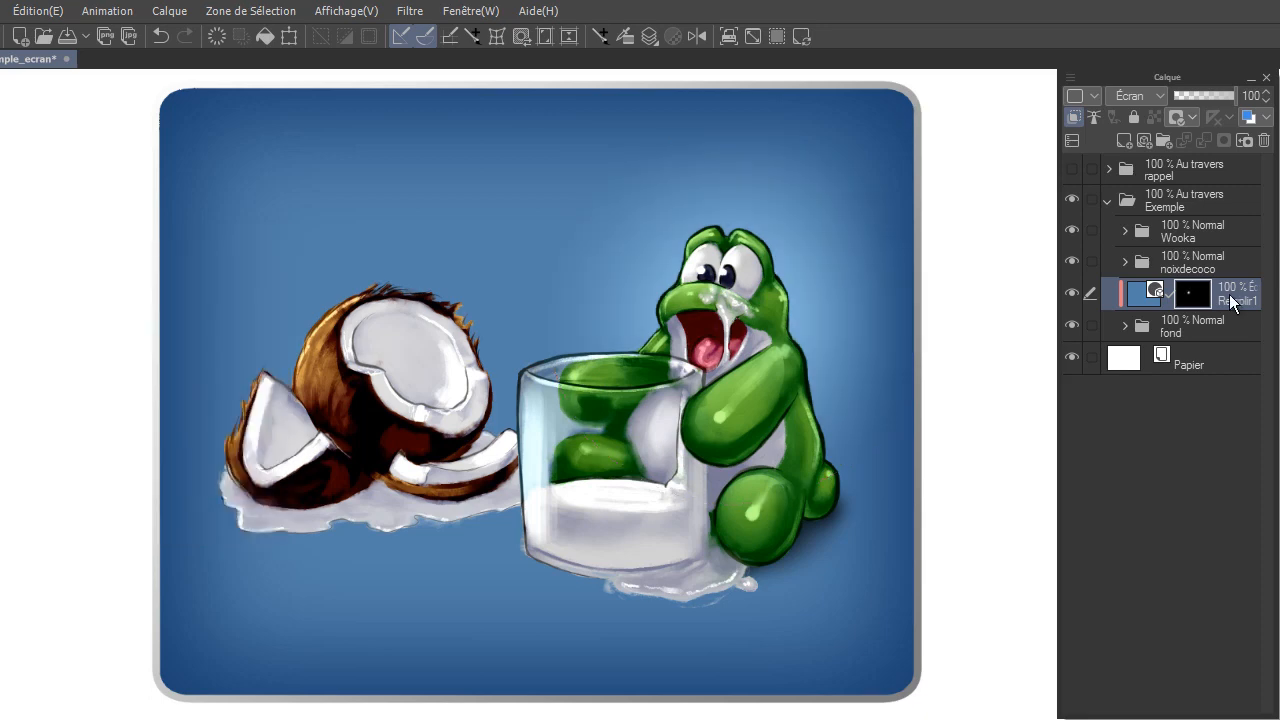
Step: Duplicate the blue Écran fill layer twice to intensify the glow behind the character
{"action": "left_click_drag", "start_coordinate": [1229, 294], "coordinate": [1123, 138]}
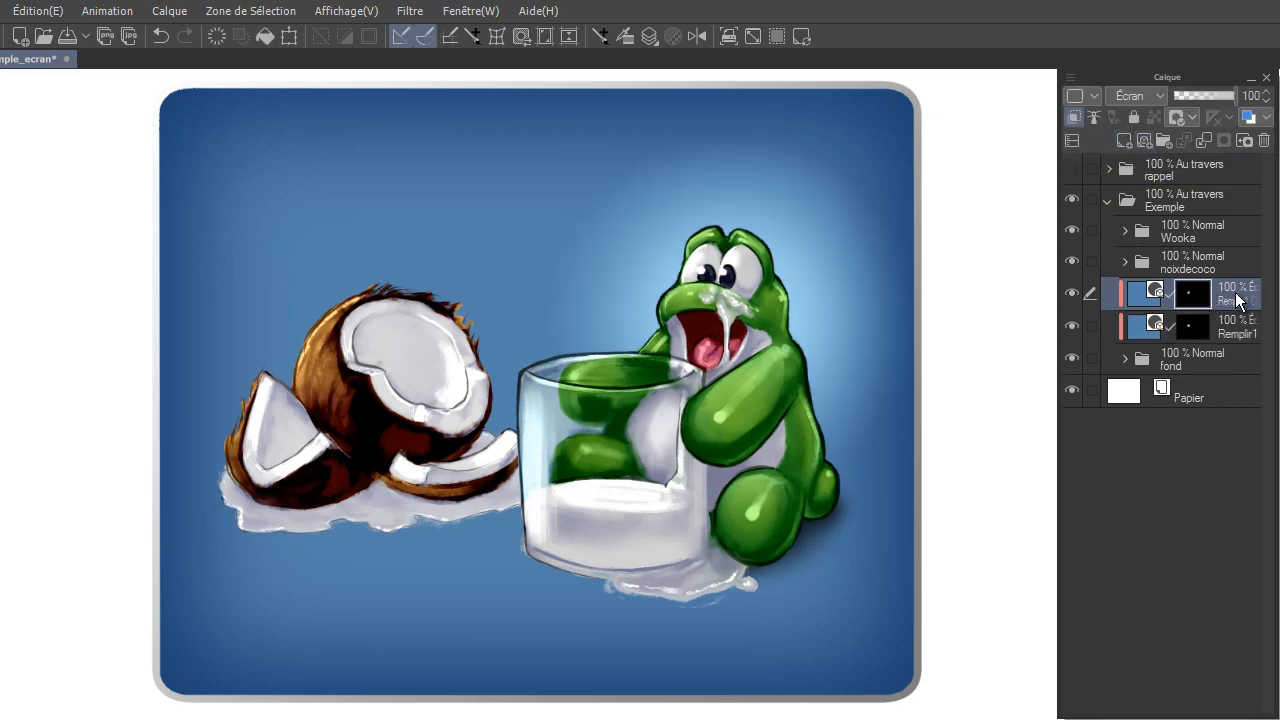
{"action": "left_click_drag", "start_coordinate": [1236, 302], "coordinate": [1123, 141]}
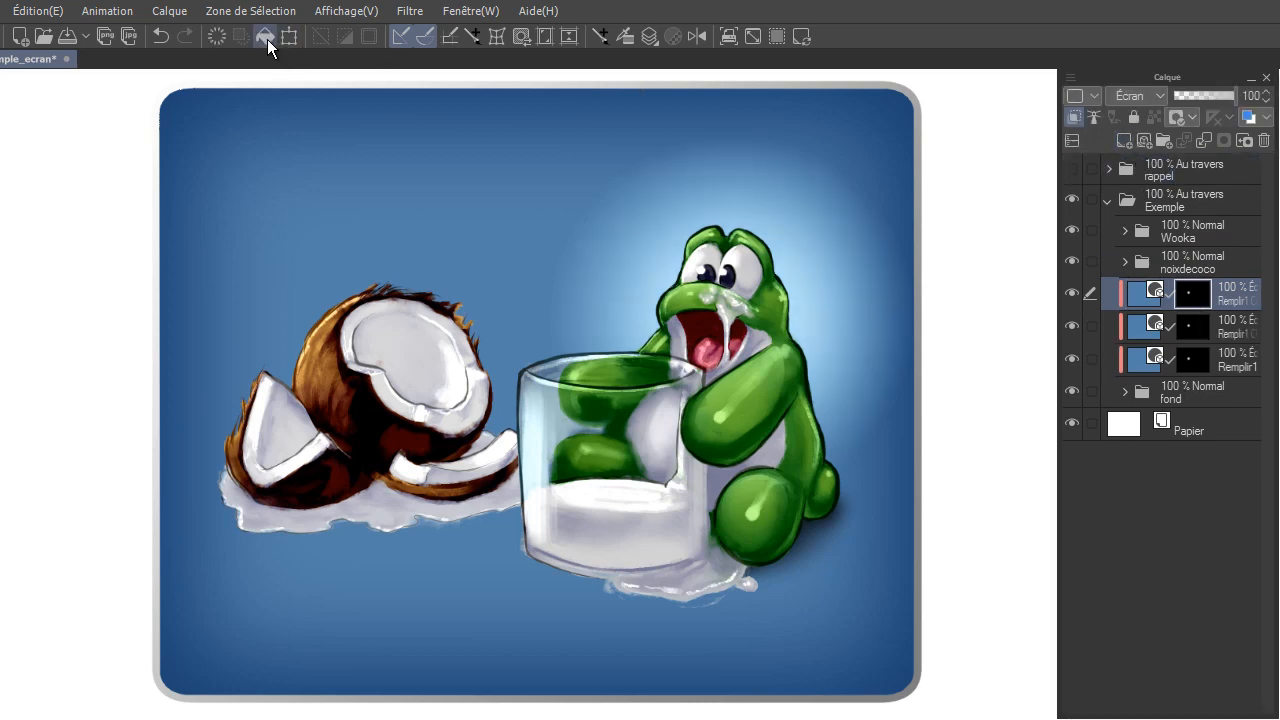
Step: Replace the top copy's mask with a wide circular gradient centred on the scene and remove its glow from the floor area
{"action": "left_click", "coordinate": [219, 35]}
{"action": "left_click_drag", "start_coordinate": [550, 375], "coordinate": [1010, 103]}
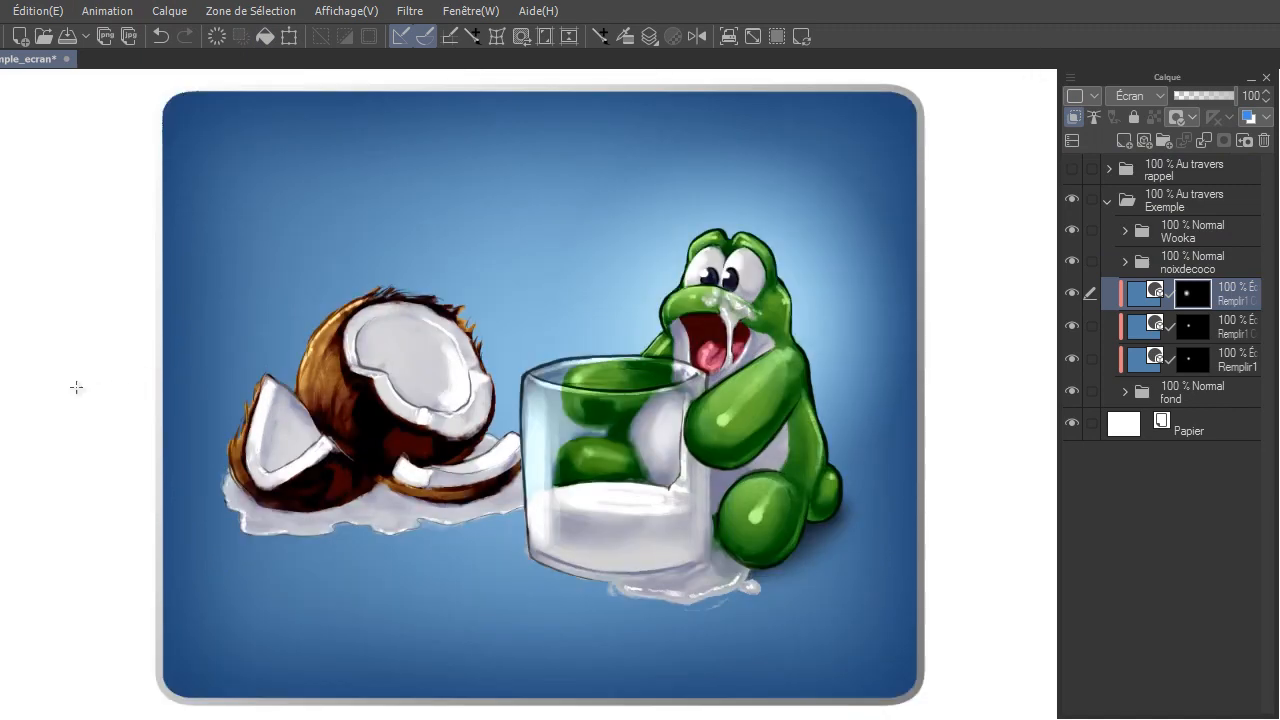
{"action": "left_click_drag", "start_coordinate": [50, 400], "coordinate": [1050, 715]}
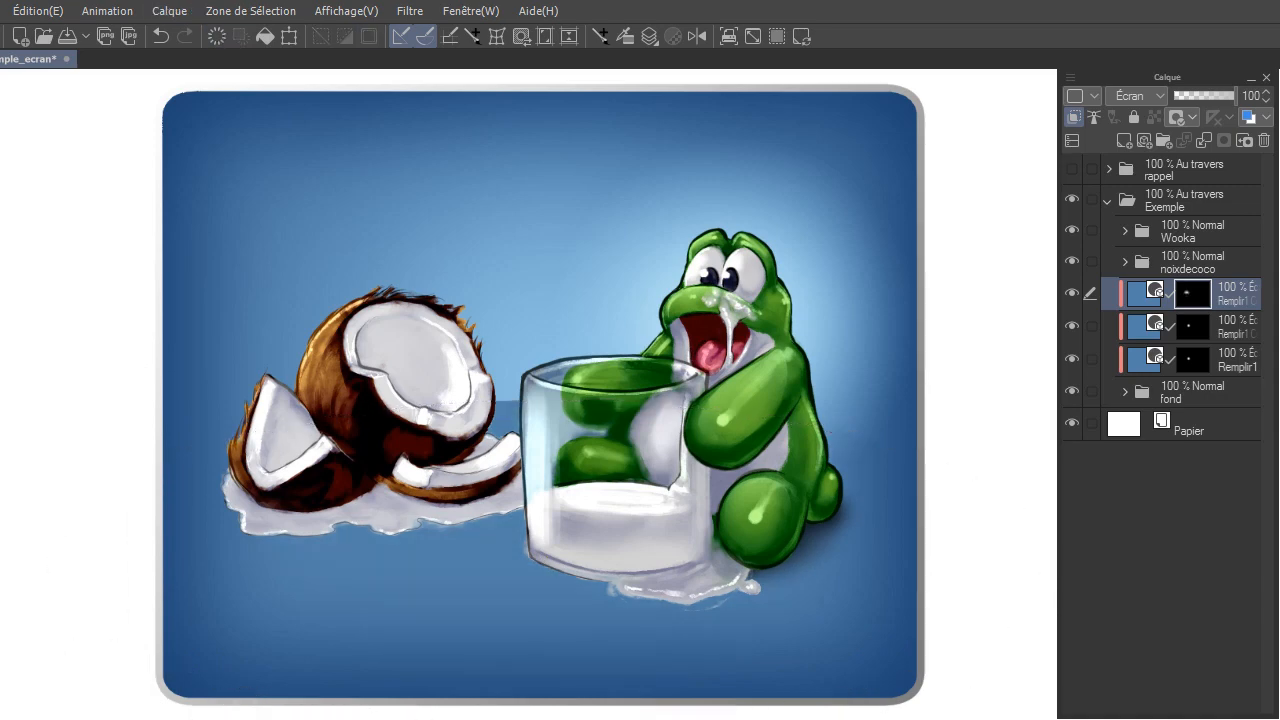
Step: Create a fill layer above the Wooka folder with the pink colour FF7BFC
{"action": "left_click", "coordinate": [1199, 230]}
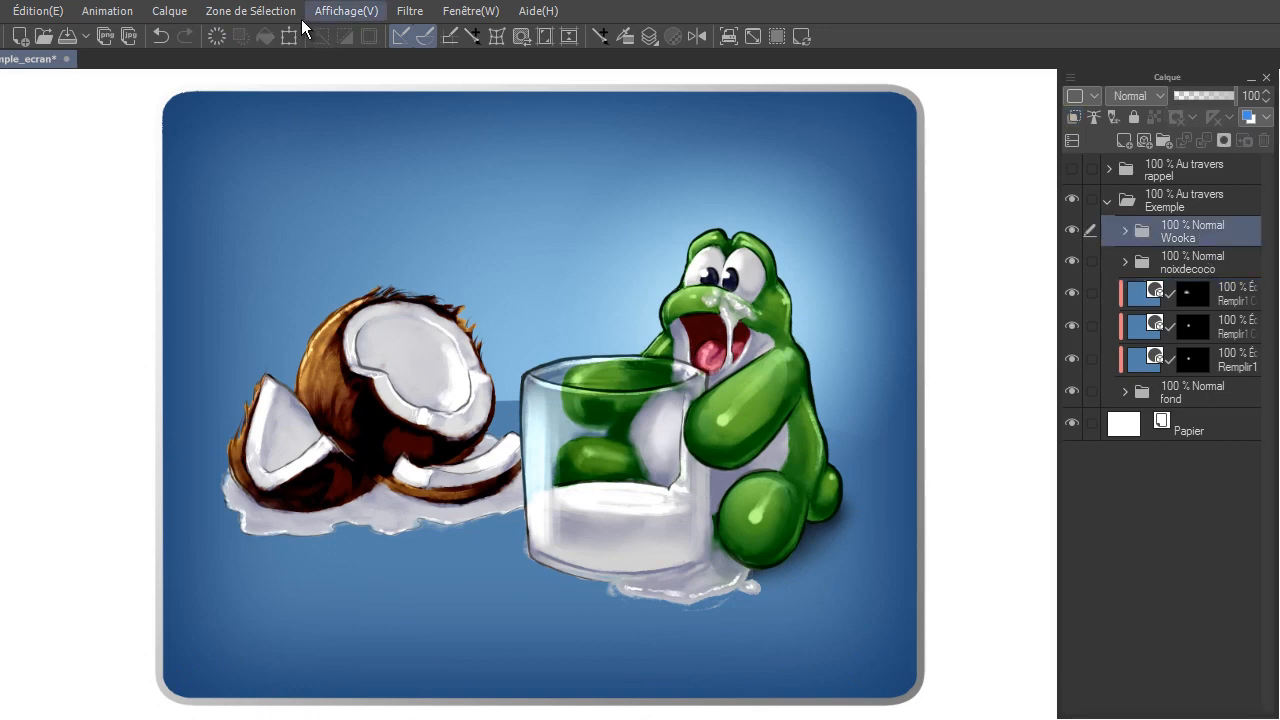
{"action": "left_click", "coordinate": [170, 11]}
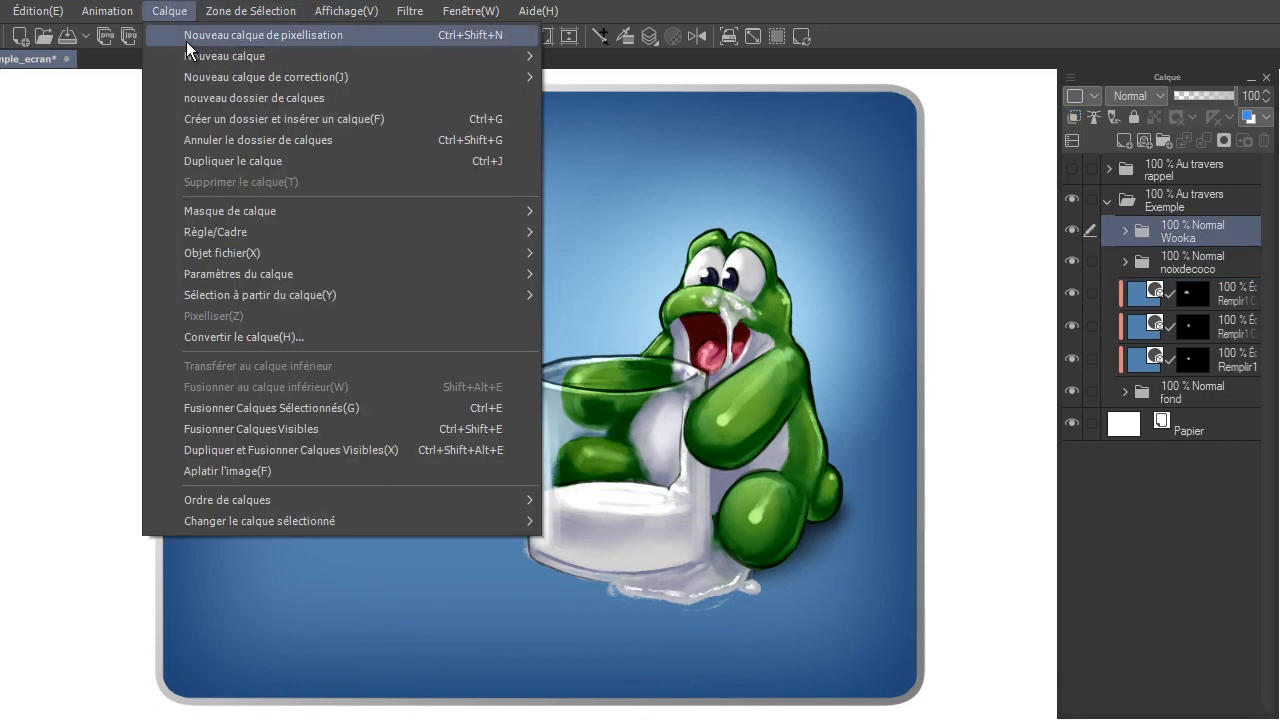
{"action": "mouse_move", "coordinate": [477, 55]}
{"action": "left_click", "coordinate": [635, 125]}
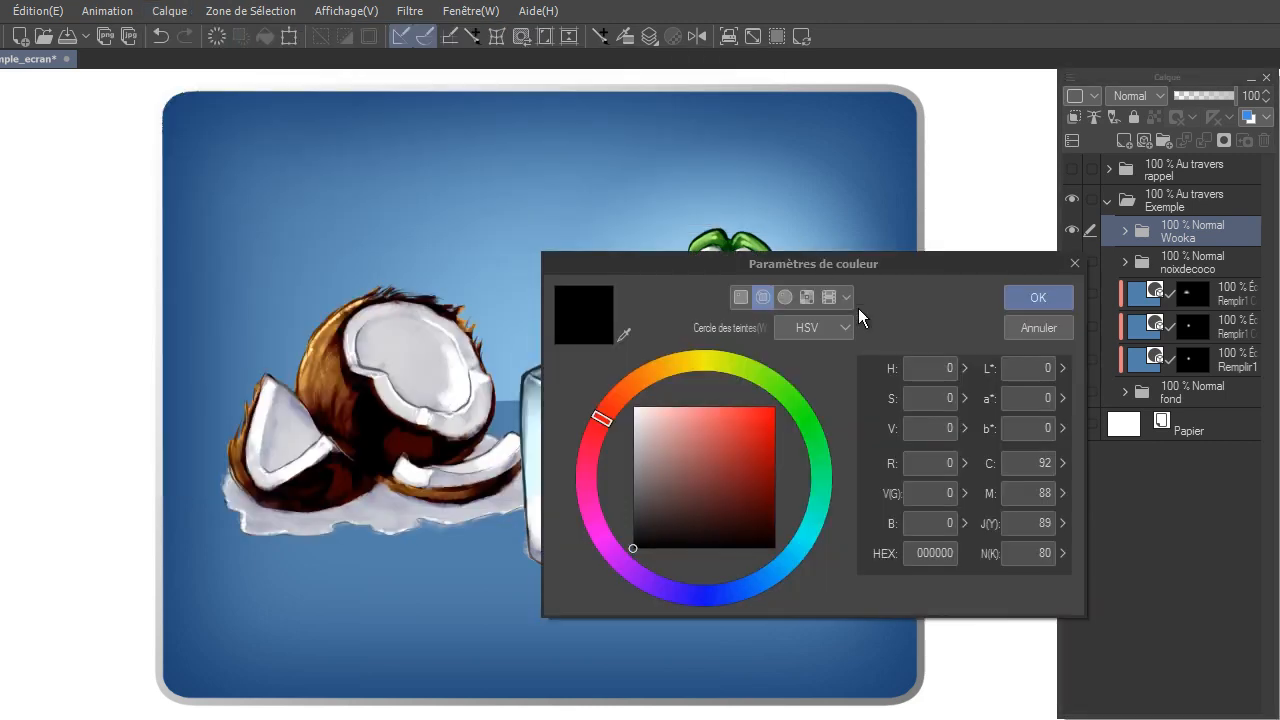
{"action": "left_click", "coordinate": [597, 535]}
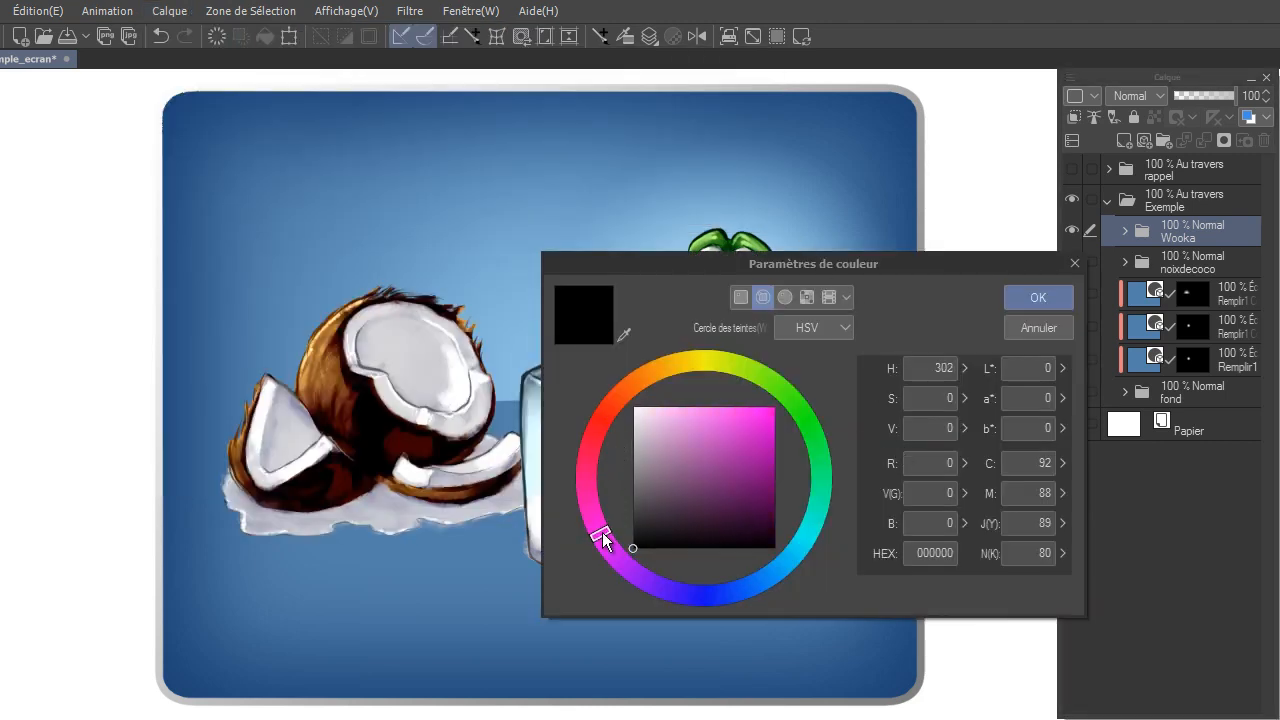
{"action": "left_click", "coordinate": [706, 407]}
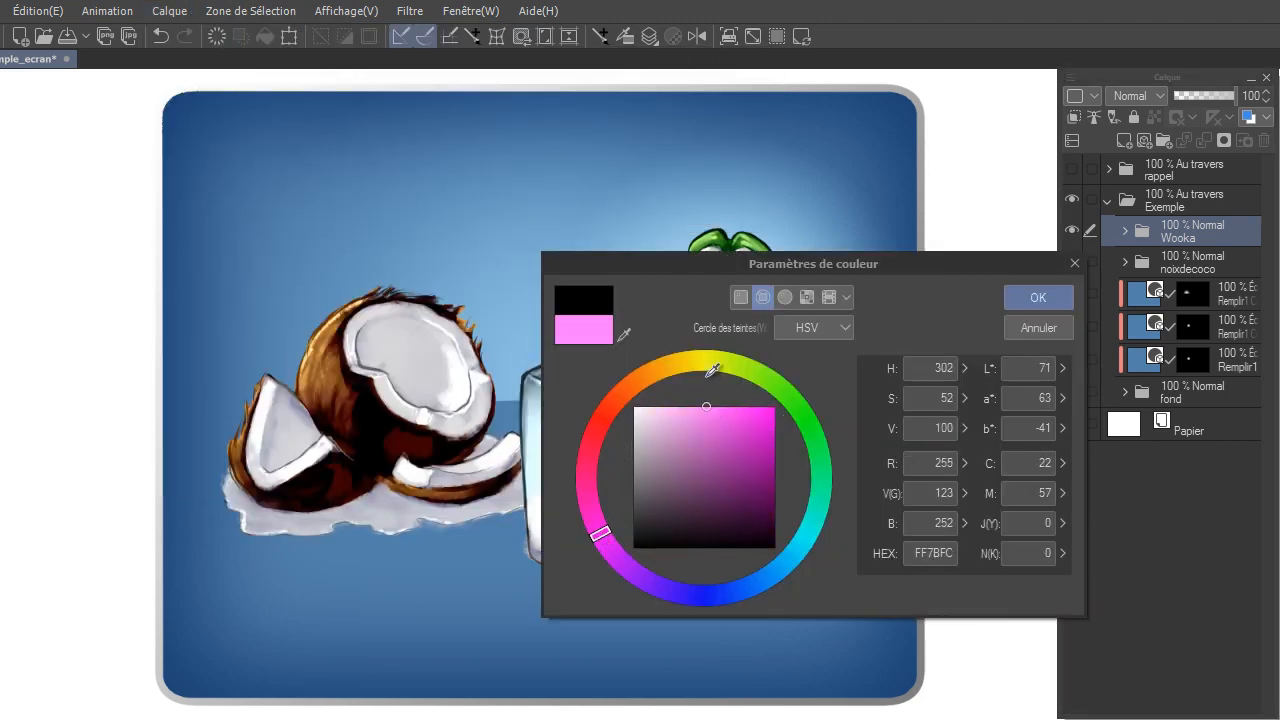
{"action": "left_click", "coordinate": [1040, 296]}
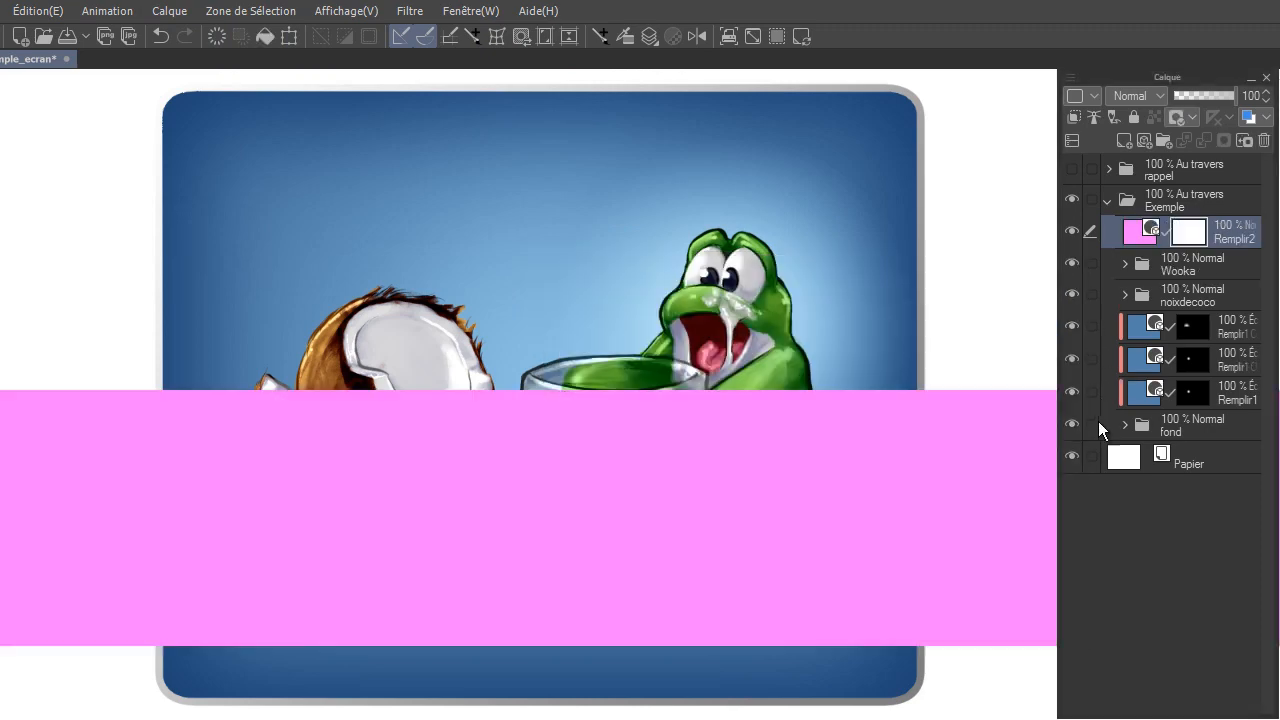
Step: Set the pink fill layer's blending mode to Écran and clear its mask
{"action": "left_click", "coordinate": [1138, 95]}
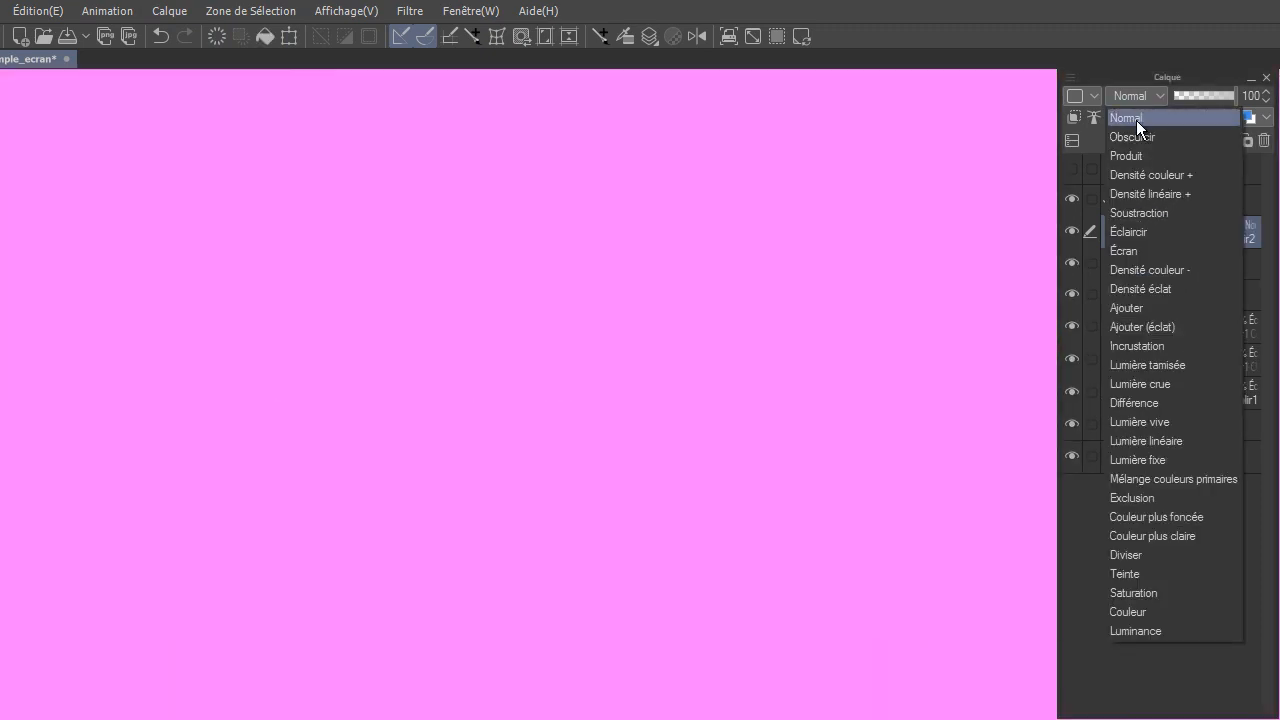
{"action": "left_click", "coordinate": [1148, 249]}
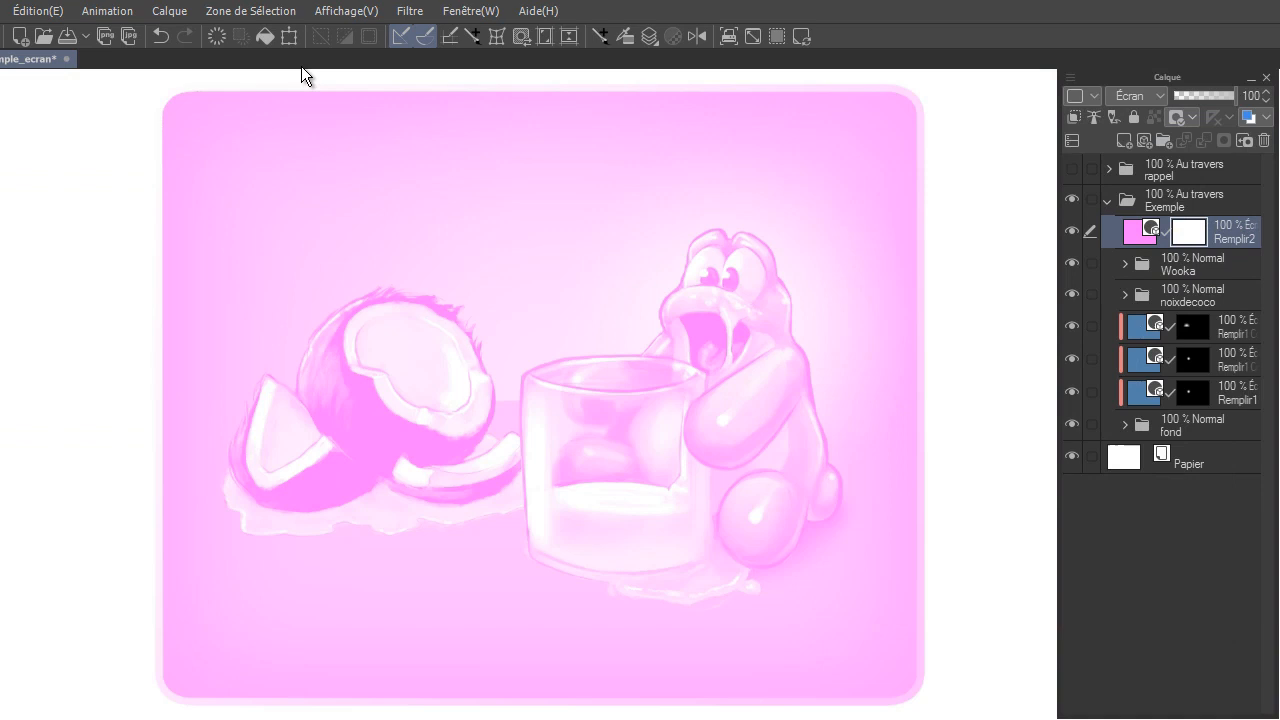
{"action": "left_click", "coordinate": [216, 37]}
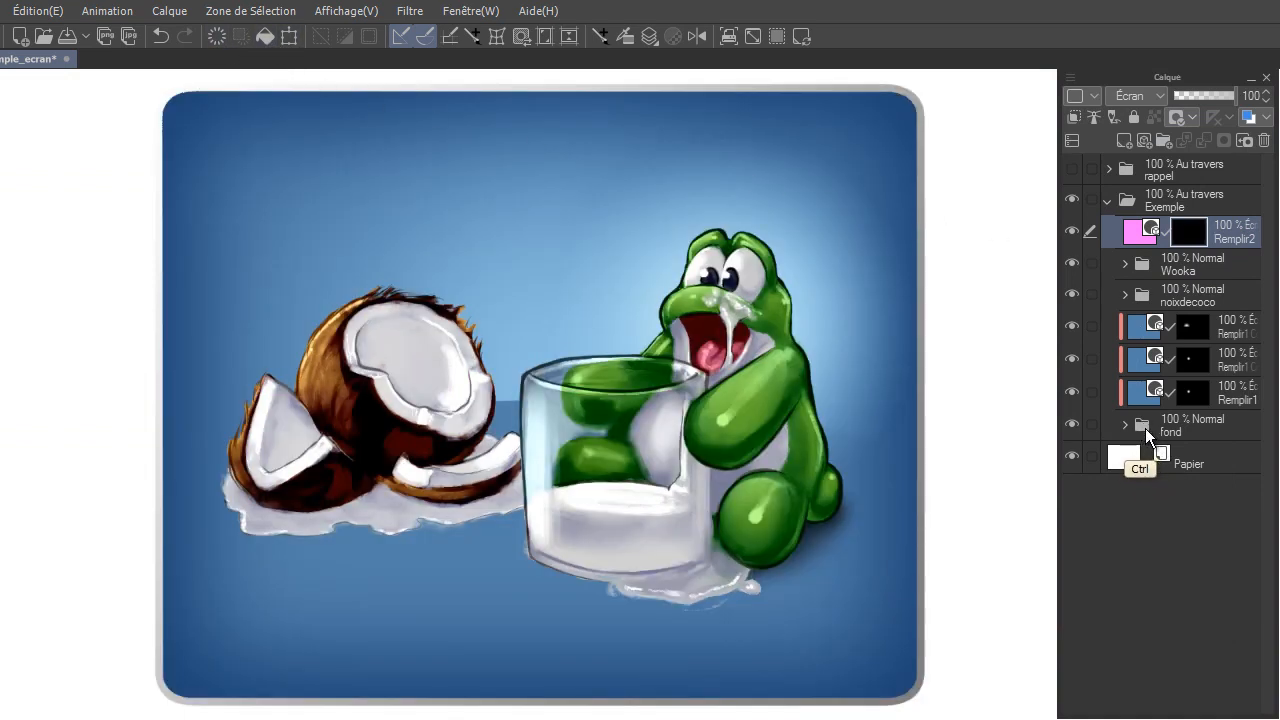
Step: Within the fond folder's outline, reveal the pink fill with a circular gradient from the upper-left corner, deselect and set the layer's opacity to 74
{"action": "left_click", "coordinate": [1140, 423], "text": "ctrl"}
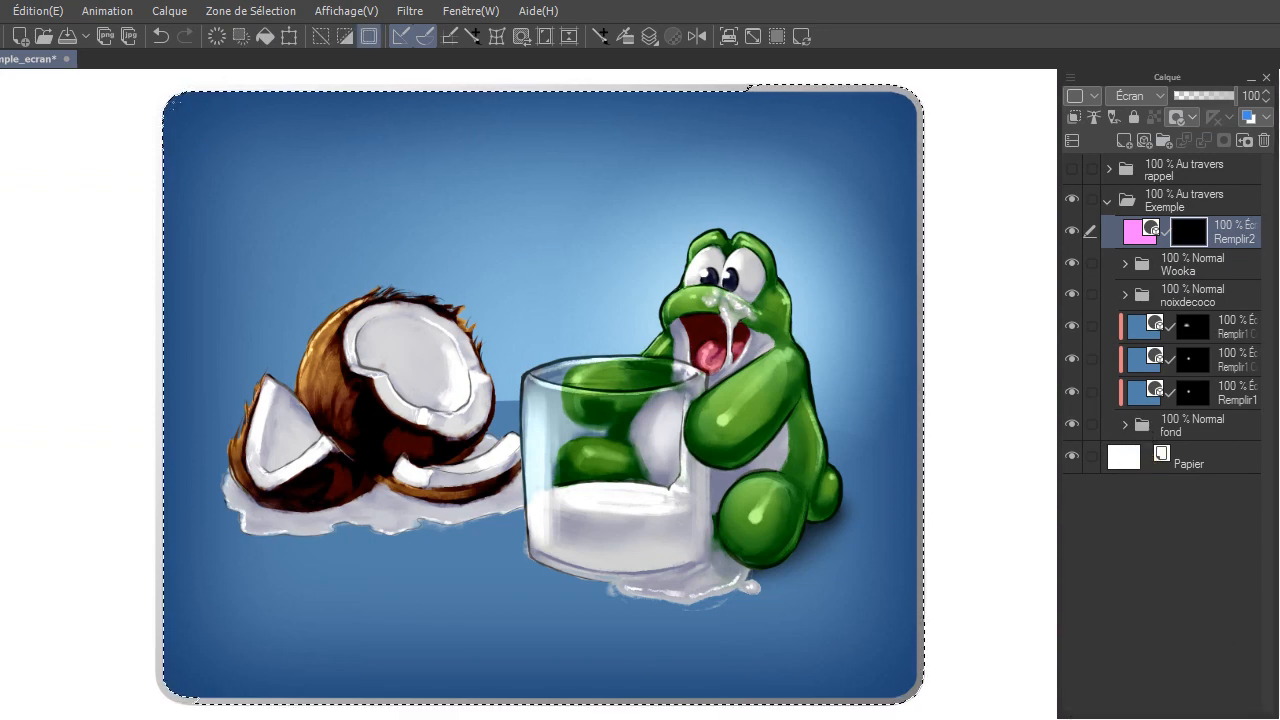
{"action": "left_click_drag", "start_coordinate": [172, 102], "coordinate": [1000, 693]}
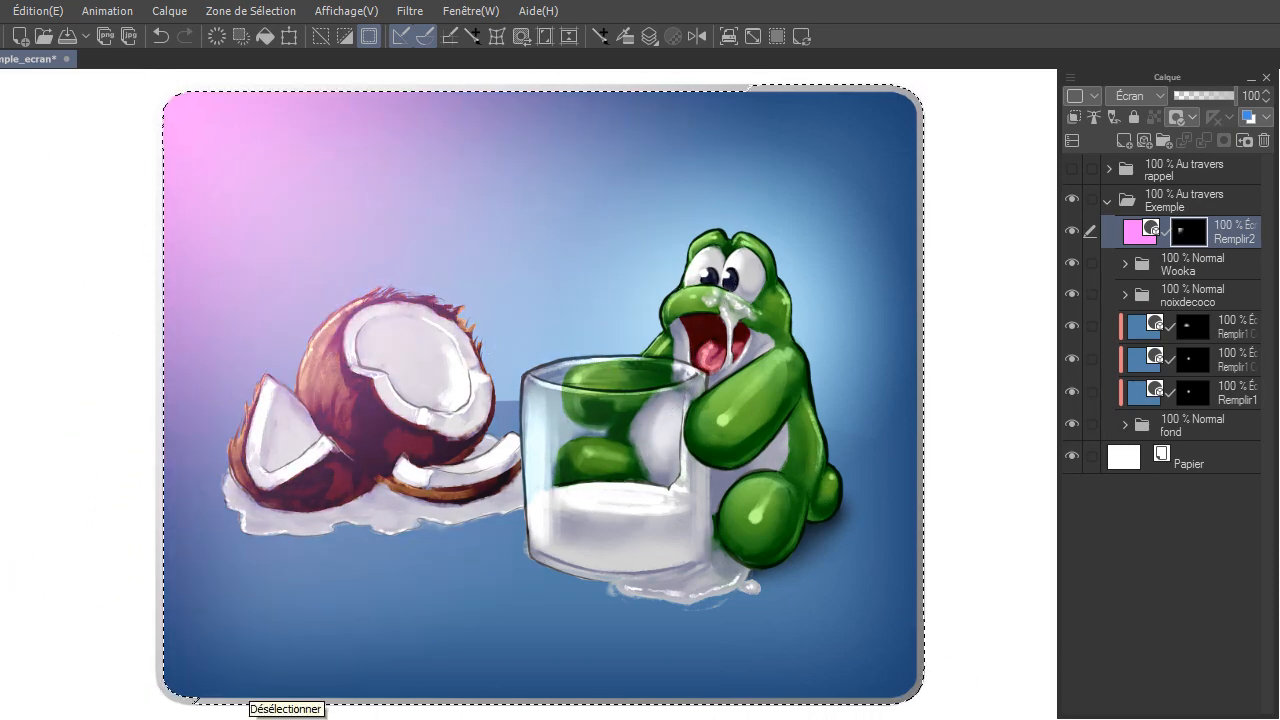
{"action": "left_click", "coordinate": [252, 716]}
{"action": "left_click_drag", "start_coordinate": [1214, 97], "coordinate": [1220, 101]}
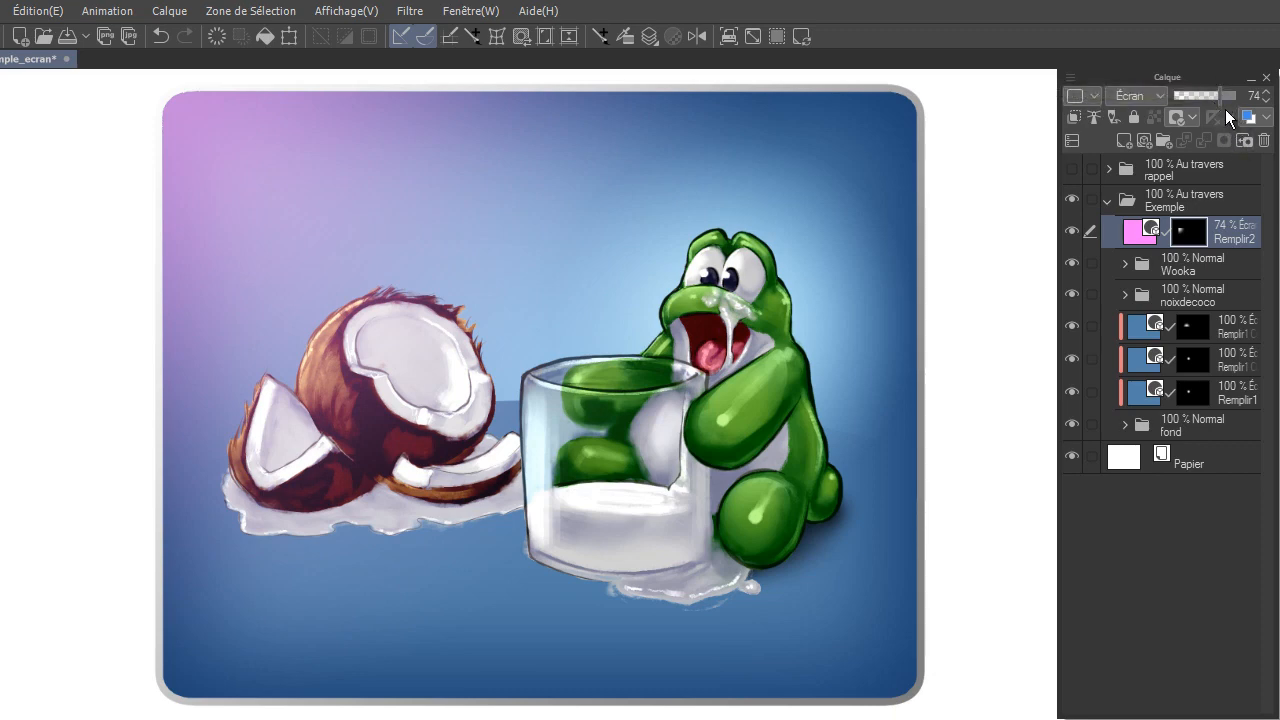
{"action": "left_click_drag", "start_coordinate": [1210, 96], "coordinate": [1222, 137]}
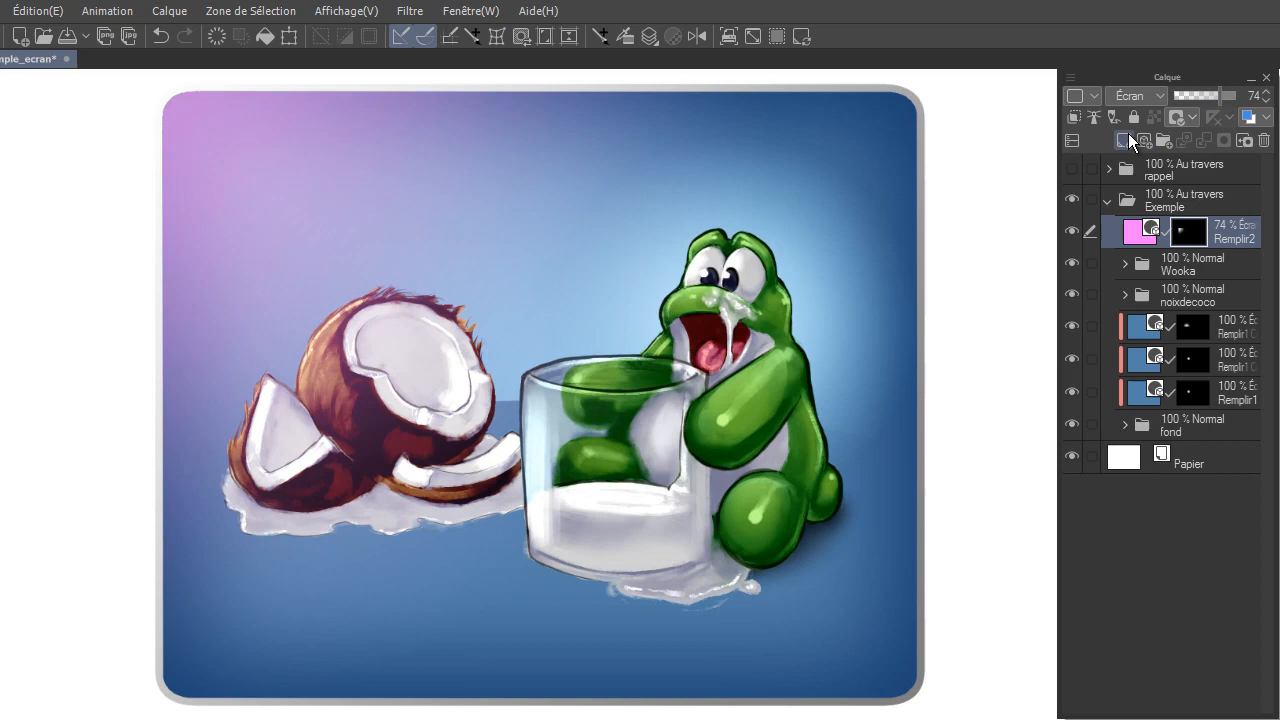
Step: Paint yellow star sparkles around the character's head on a new layer and set that layer to Écran
{"action": "left_click", "coordinate": [1127, 141]}
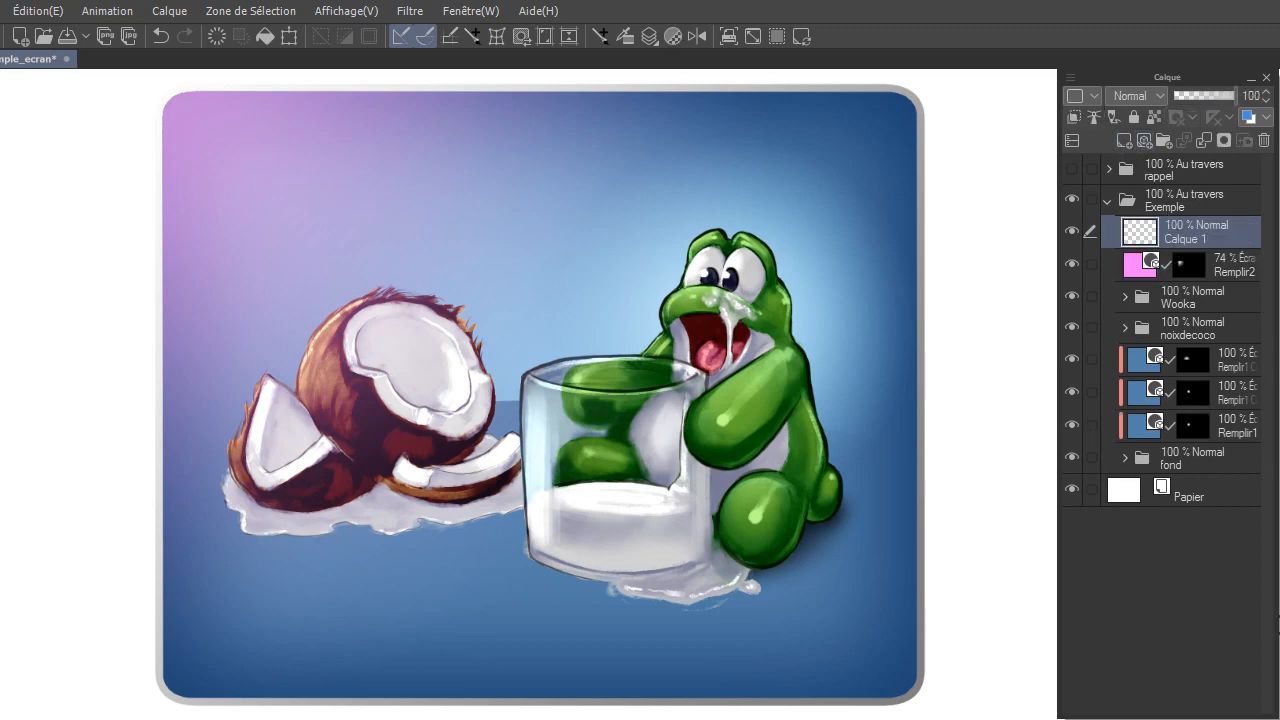
{"action": "mouse_move", "coordinate": [645, 228]}
{"action": "left_mouse_down"}
{"action": "mouse_move", "coordinate": [671, 177]}
{"action": "mouse_move", "coordinate": [750, 195]}
{"action": "mouse_move", "coordinate": [795, 285]}
{"action": "mouse_move", "coordinate": [802, 258]}
{"action": "mouse_move", "coordinate": [746, 196]}
{"action": "mouse_move", "coordinate": [645, 255]}
{"action": "mouse_move", "coordinate": [736, 193]}
{"action": "left_mouse_up"}
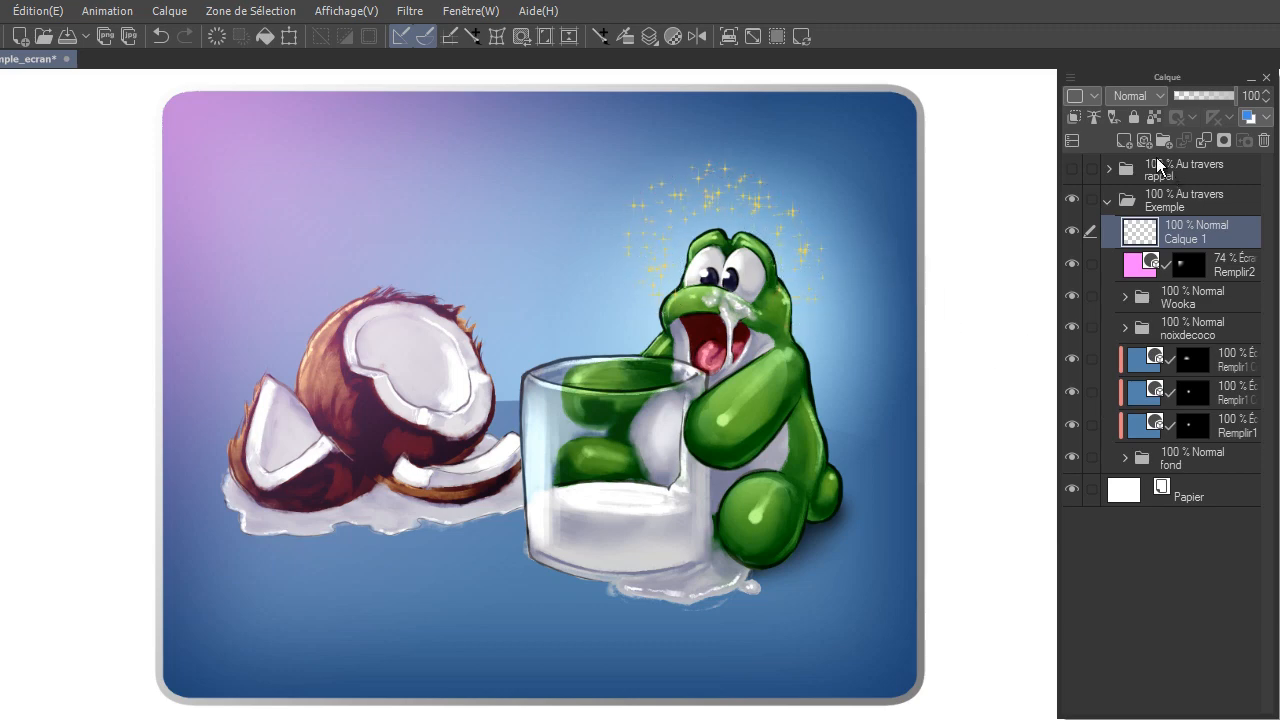
{"action": "left_click", "coordinate": [1136, 97]}
{"action": "left_click", "coordinate": [1146, 251]}
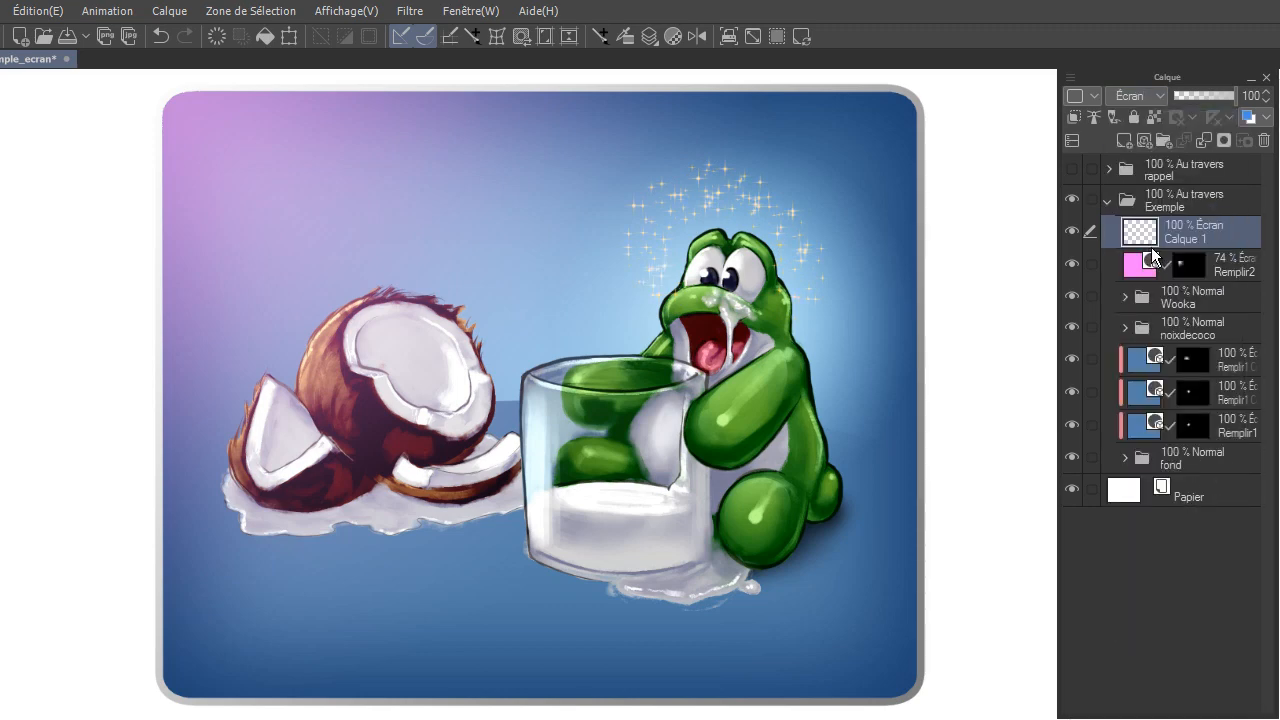
Step: On a new layer, paint multicoloured speckles over the character's arm and leg, the glass, the coconut pieces and the floor
{"action": "left_click", "coordinate": [1123, 140]}
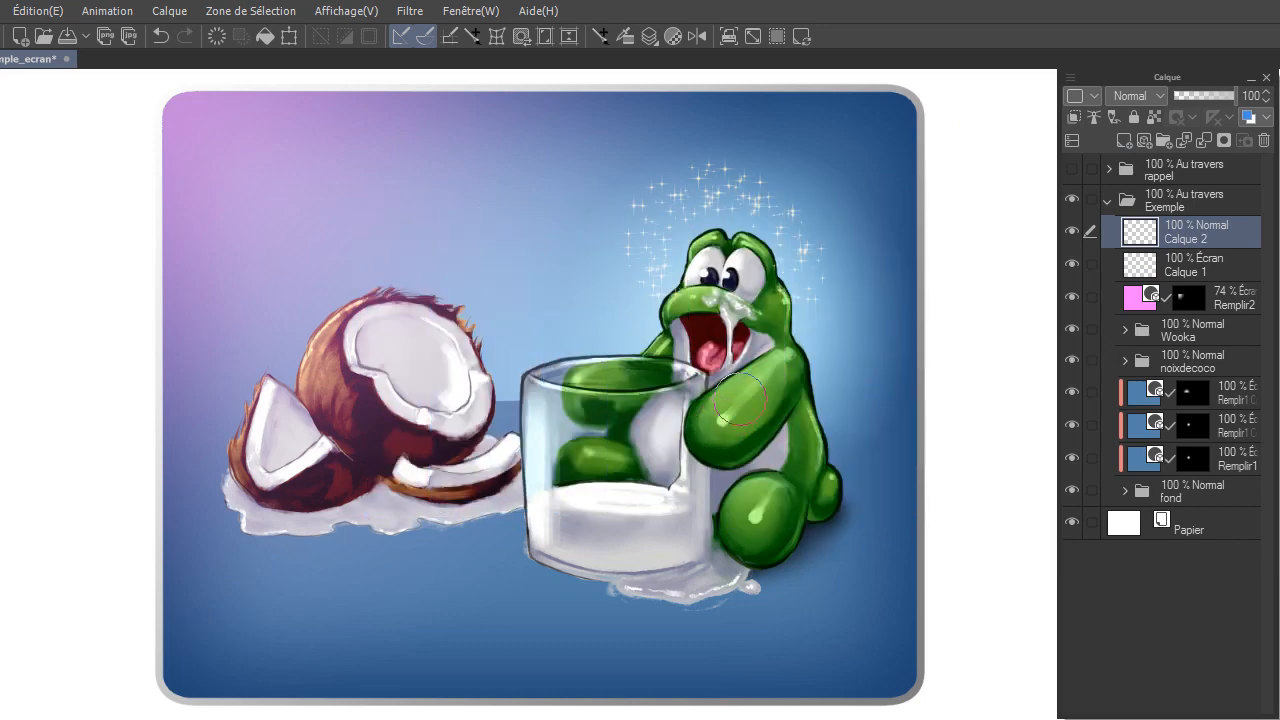
{"action": "mouse_move", "coordinate": [774, 508]}
{"action": "left_mouse_down"}
{"action": "mouse_move", "coordinate": [751, 529]}
{"action": "mouse_move", "coordinate": [771, 537]}
{"action": "left_mouse_up"}
{"action": "mouse_move", "coordinate": [609, 540]}
{"action": "left_mouse_down"}
{"action": "mouse_move", "coordinate": [677, 532]}
{"action": "mouse_move", "coordinate": [561, 521]}
{"action": "mouse_move", "coordinate": [676, 537]}
{"action": "mouse_move", "coordinate": [694, 493]}
{"action": "mouse_move", "coordinate": [648, 522]}
{"action": "left_mouse_up"}
{"action": "mouse_move", "coordinate": [753, 383]}
{"action": "left_mouse_down"}
{"action": "mouse_move", "coordinate": [728, 420]}
{"action": "mouse_move", "coordinate": [760, 388]}
{"action": "left_mouse_up"}
{"action": "left_click_drag", "start_coordinate": [752, 492], "coordinate": [762, 510]}
{"action": "mouse_move", "coordinate": [400, 360]}
{"action": "left_mouse_down"}
{"action": "mouse_move", "coordinate": [379, 336]}
{"action": "mouse_move", "coordinate": [427, 412]}
{"action": "mouse_move", "coordinate": [437, 344]}
{"action": "mouse_move", "coordinate": [446, 383]}
{"action": "left_mouse_up"}
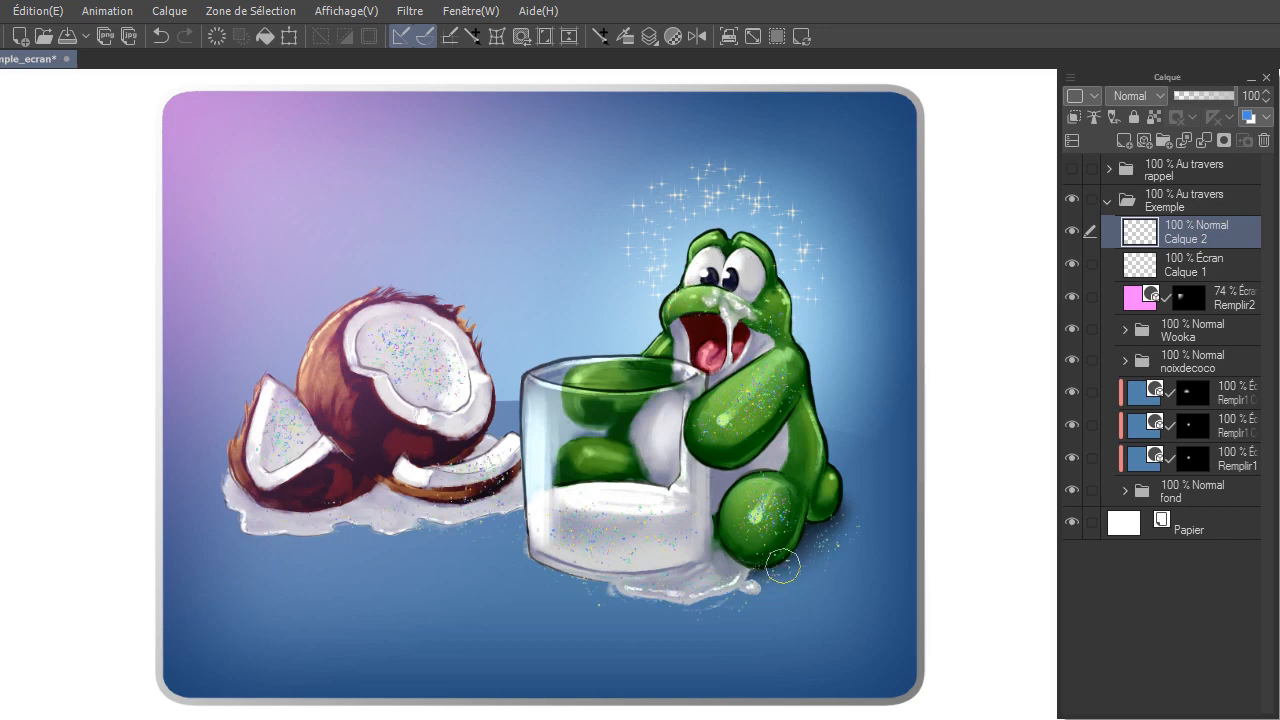
{"action": "left_click_drag", "start_coordinate": [780, 566], "coordinate": [826, 537]}
Step: Set the speckle layer's blending mode to Écran and its opacity to 76
{"action": "left_click", "coordinate": [1138, 96]}
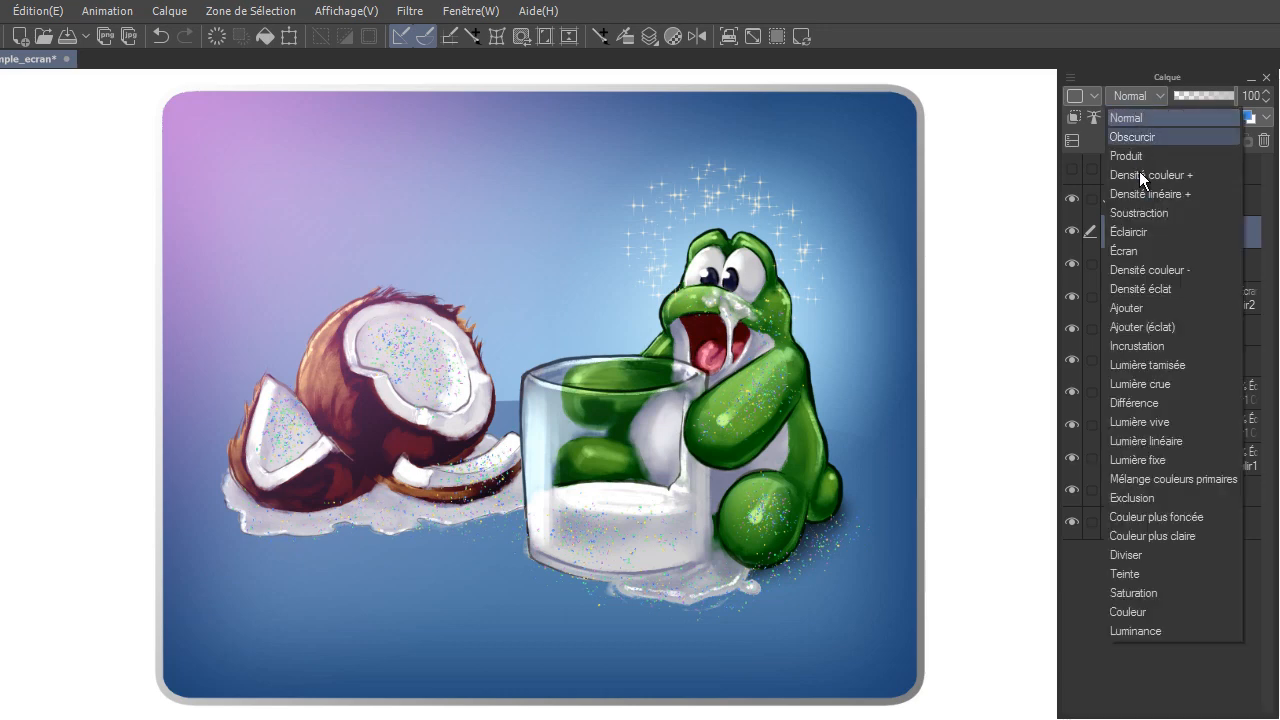
{"action": "left_click", "coordinate": [1146, 249]}
{"action": "left_click_drag", "start_coordinate": [1224, 94], "coordinate": [1222, 118]}
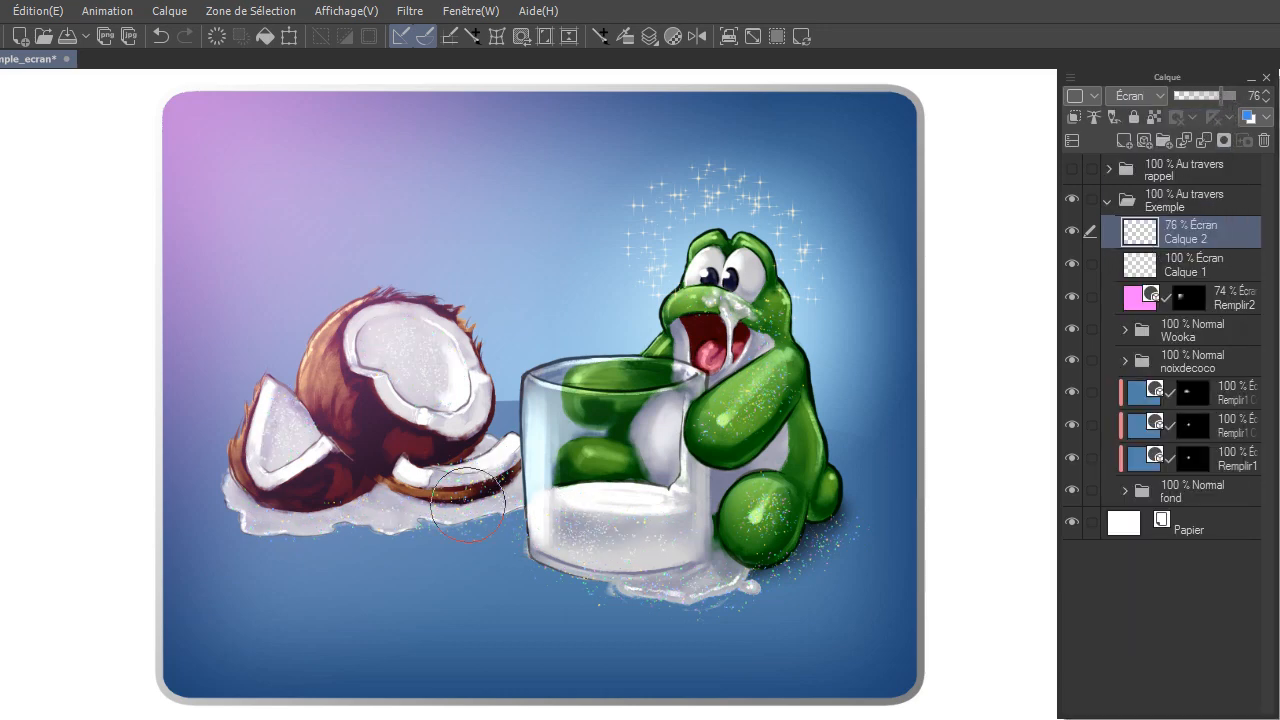
Step: Replace the sparkles on Calque 1 with fewer stars of varied size around the character's head
{"action": "left_click_drag", "start_coordinate": [460, 556], "coordinate": [450, 555], "text": "ctrl+alt"}
{"action": "left_click", "coordinate": [1153, 266]}
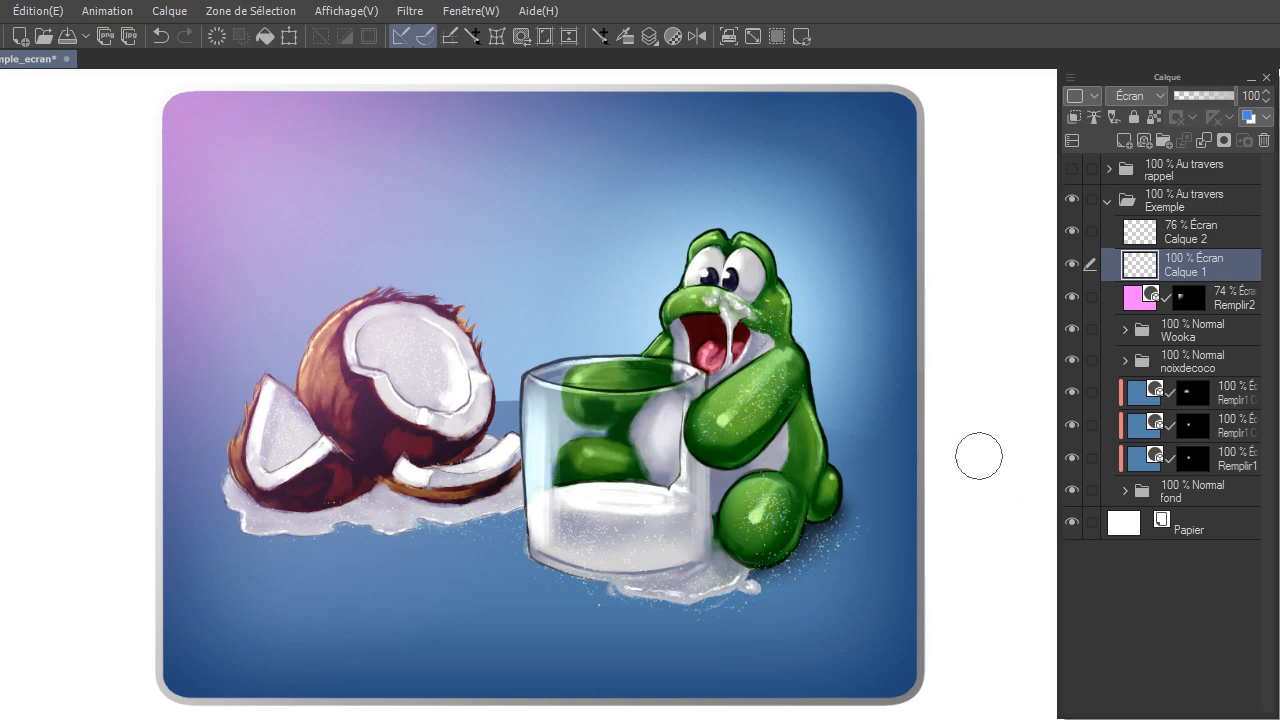
Step: Paste the bokeh photo above Calque 2 and set its blending mode to Écran
{"action": "left_click", "coordinate": [1190, 231]}
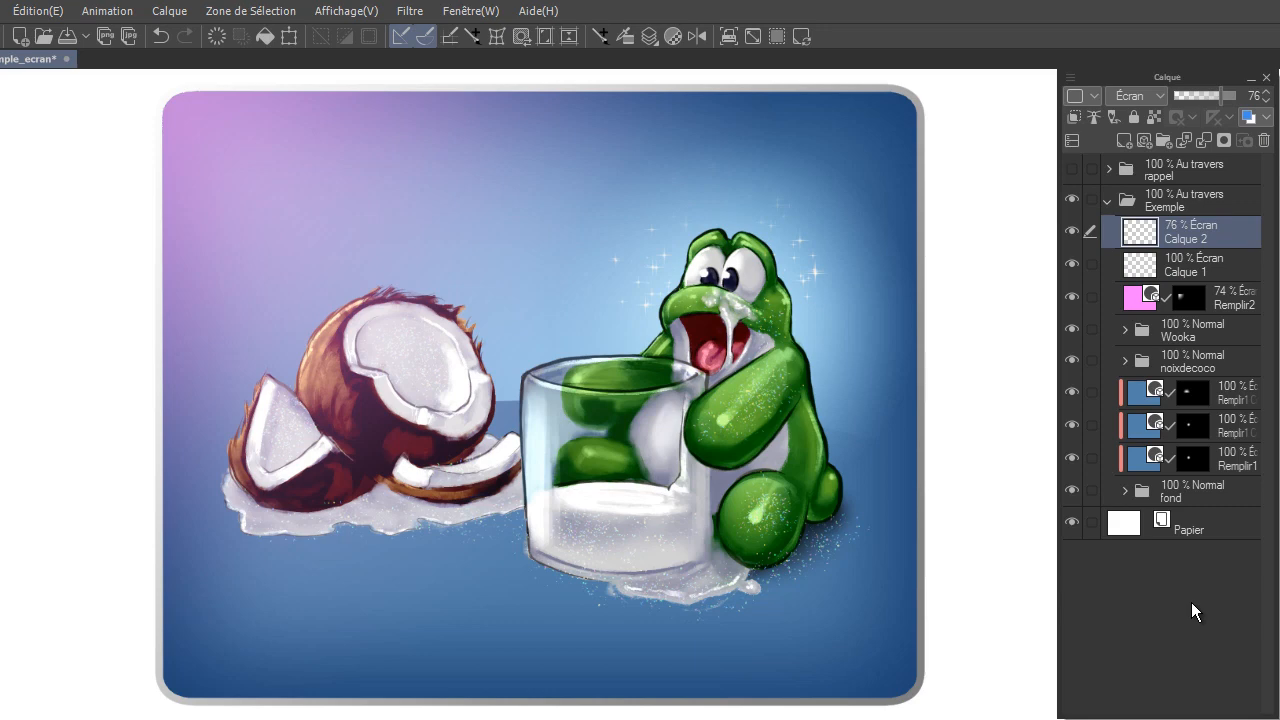
{"action": "key", "text": "ctrl+v"}
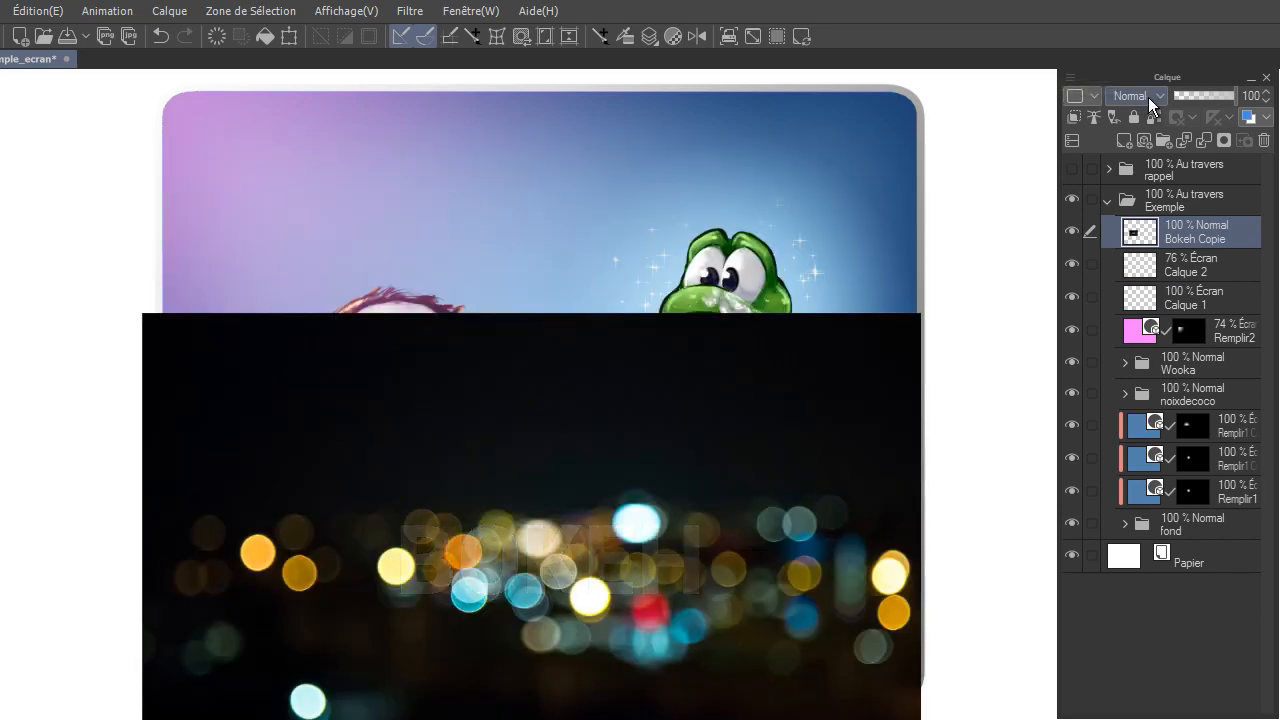
{"action": "left_click", "coordinate": [1148, 97]}
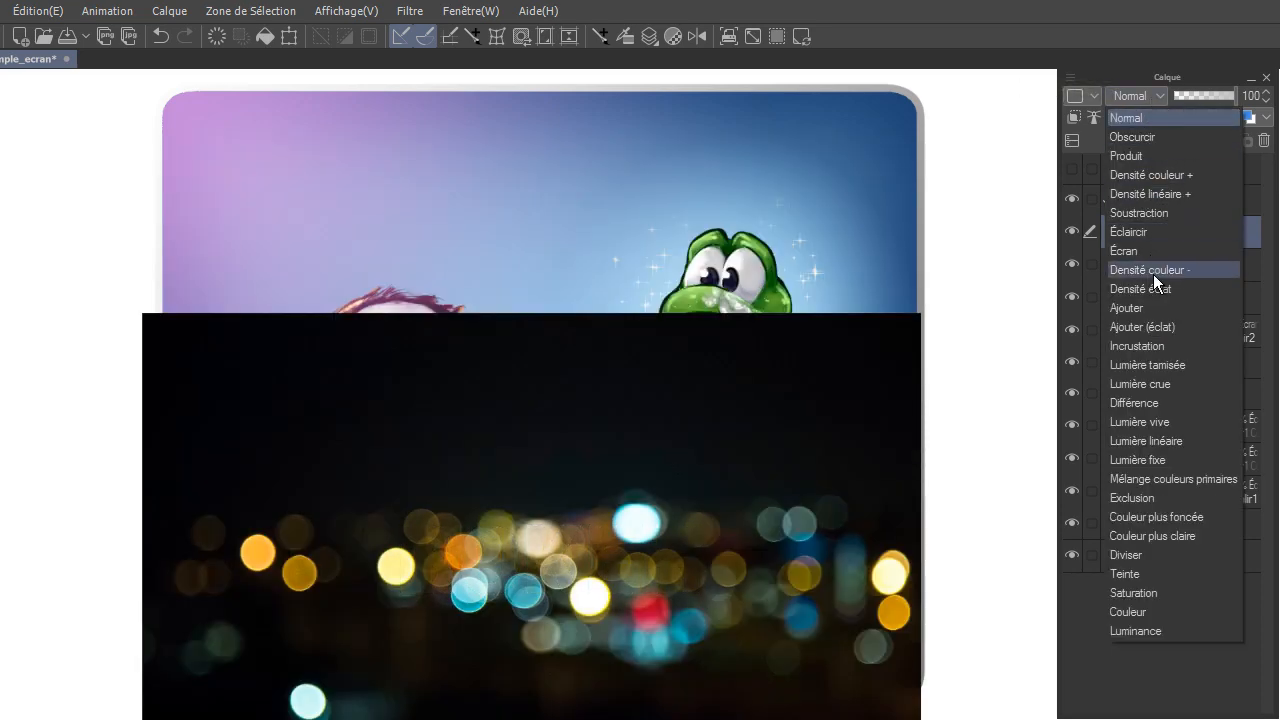
{"action": "left_click", "coordinate": [1168, 250]}
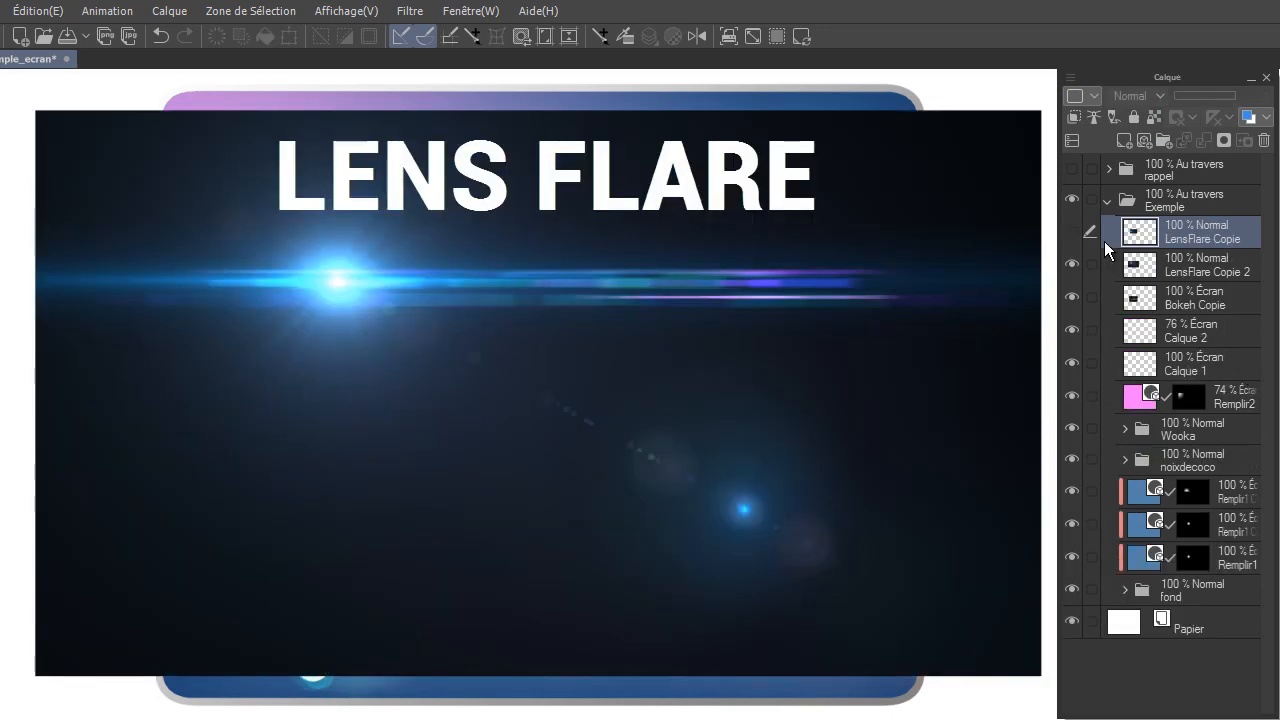
Step: Keep the LensFlare Copie layer hidden and set the blending mode of LensFlare Copie 2 to Écran
{"action": "left_click", "coordinate": [1072, 232]}
{"action": "left_click", "coordinate": [1072, 232]}
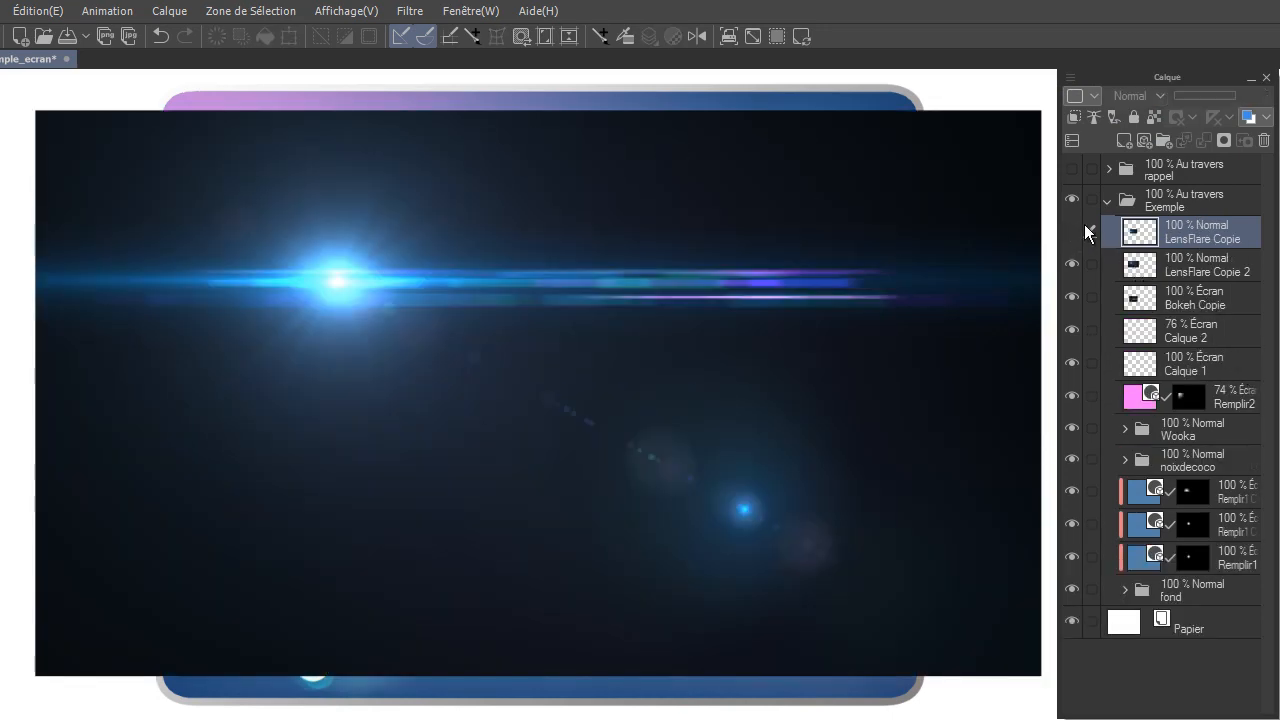
{"action": "left_click", "coordinate": [1183, 268]}
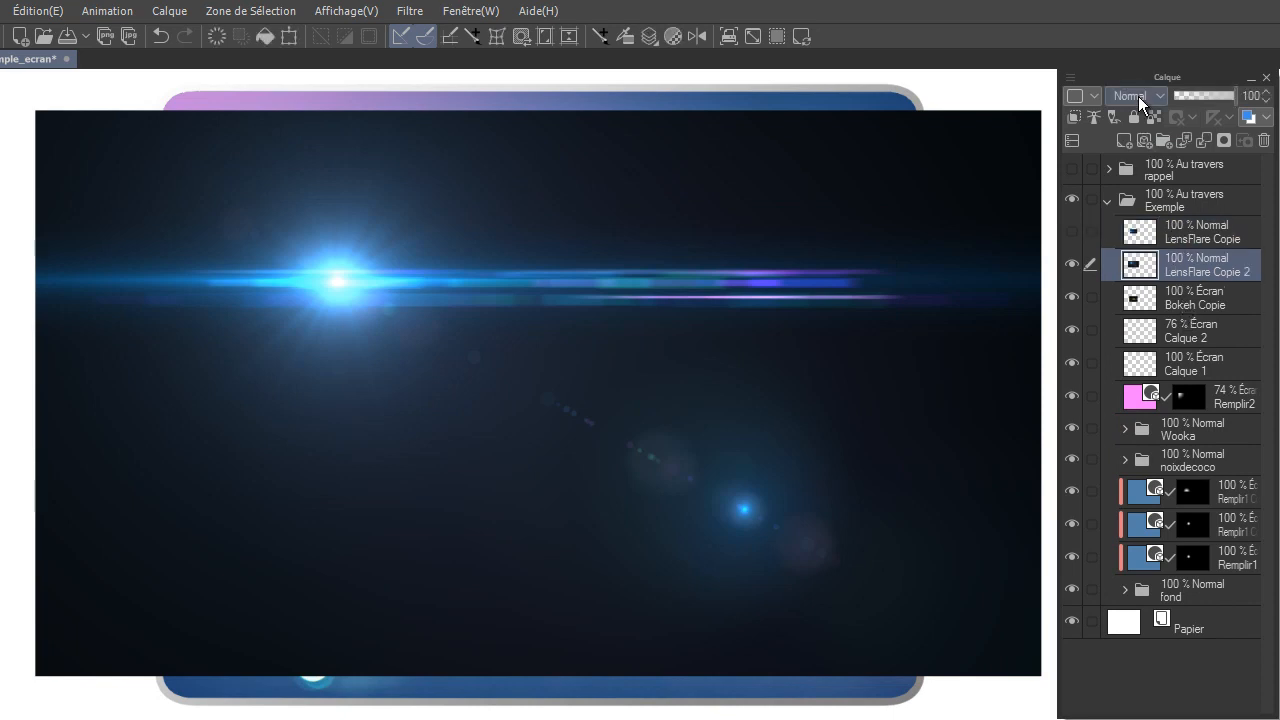
{"action": "left_click", "coordinate": [1138, 96]}
{"action": "left_click", "coordinate": [1152, 251]}
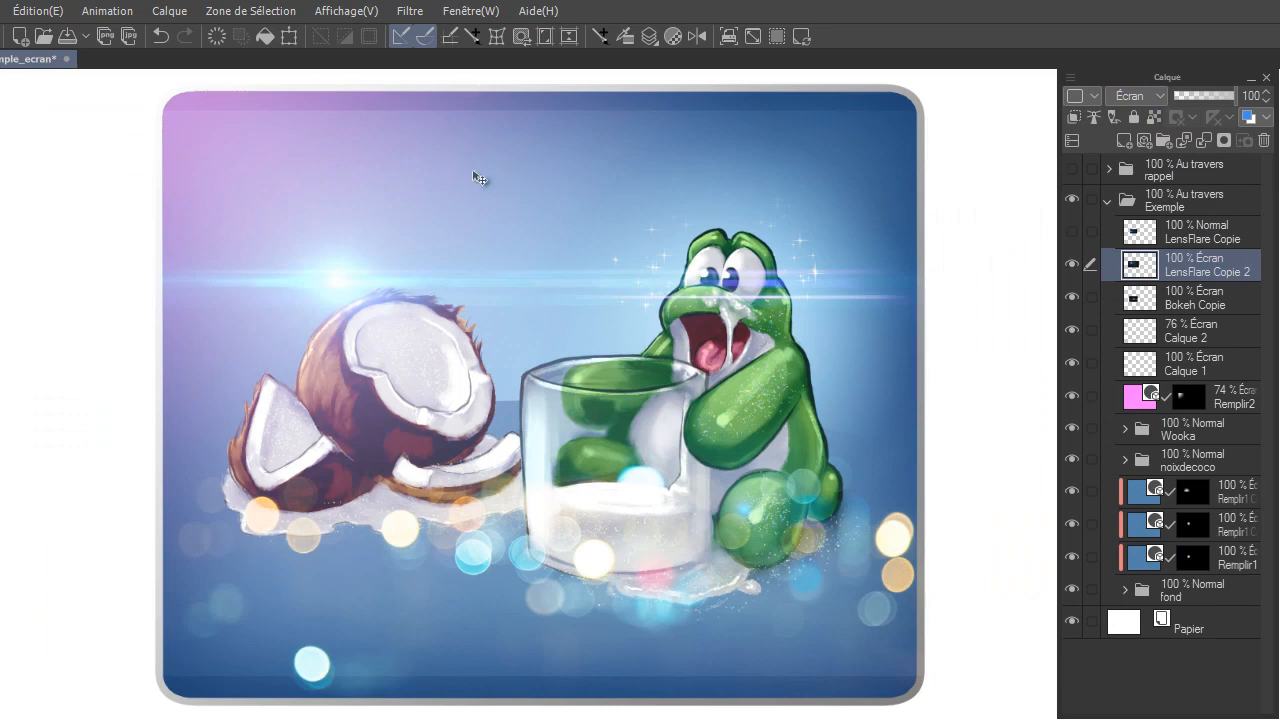
Step: Raise the shadow input level of LensFlare Copie 2 with Correction de niveau, and move the flare to the illustration's upper-left edge
{"action": "left_click", "coordinate": [45, 14]}
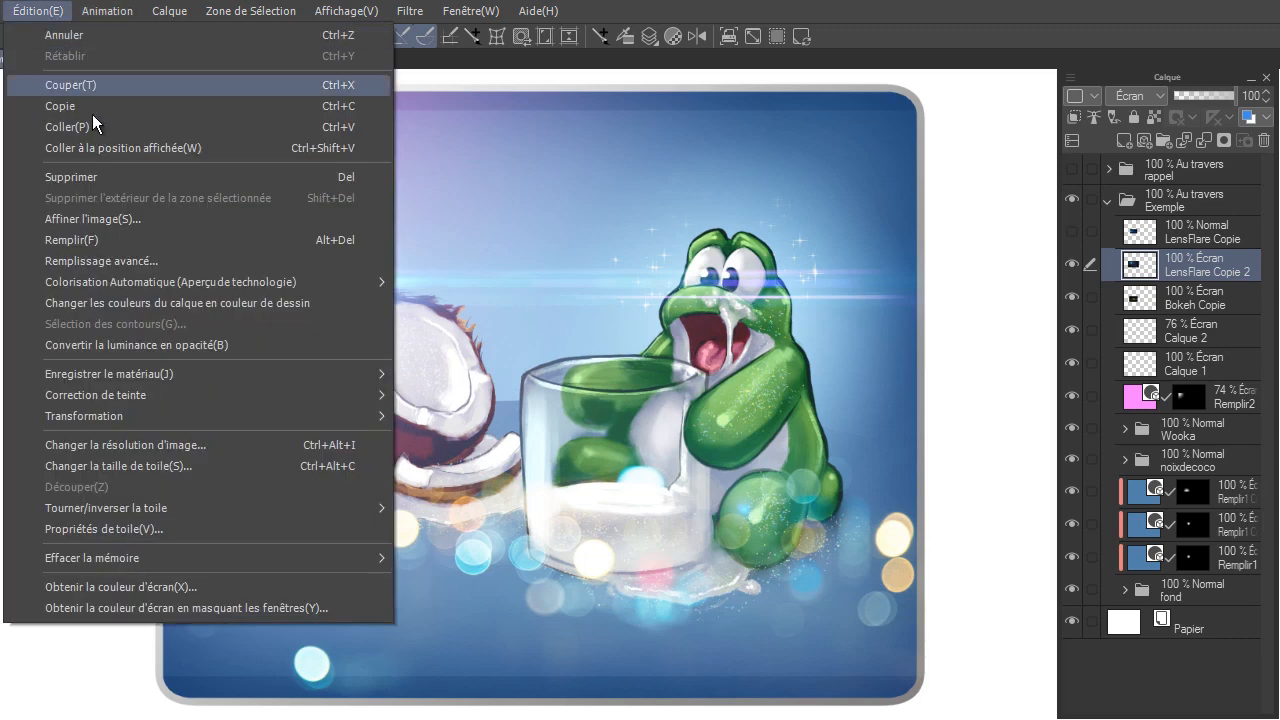
{"action": "mouse_move", "coordinate": [225, 396]}
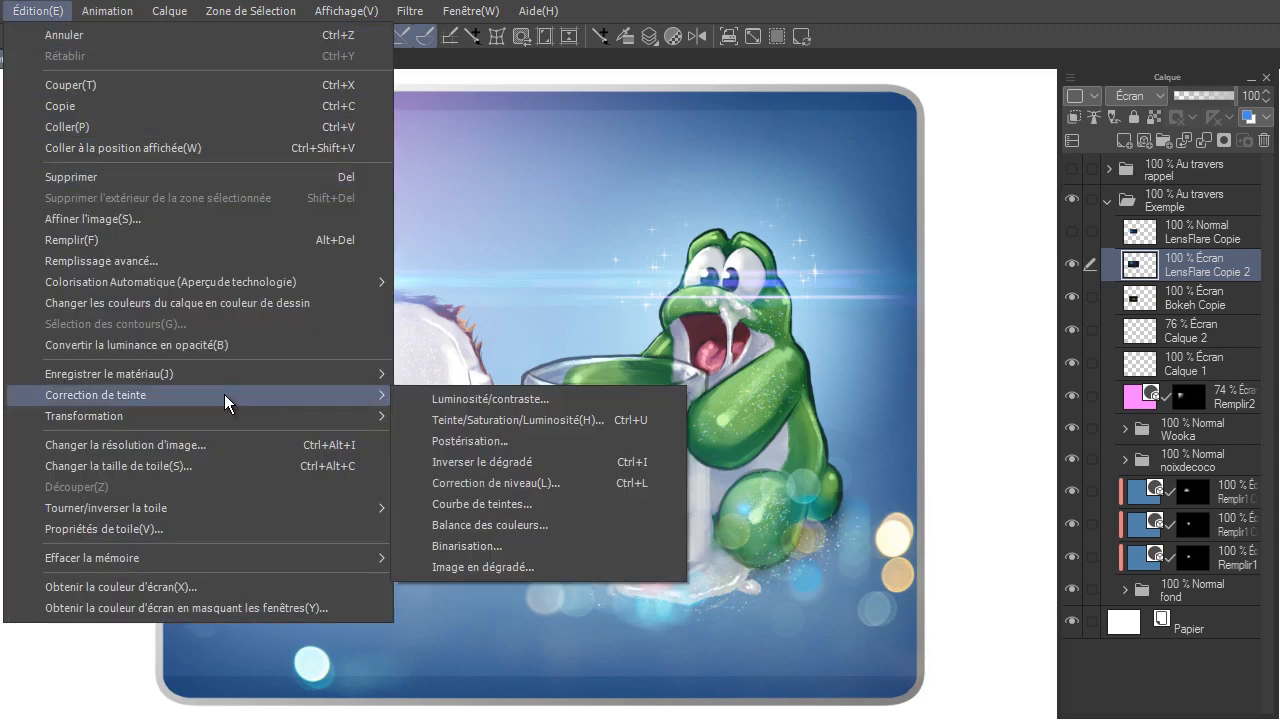
{"action": "left_click", "coordinate": [556, 485]}
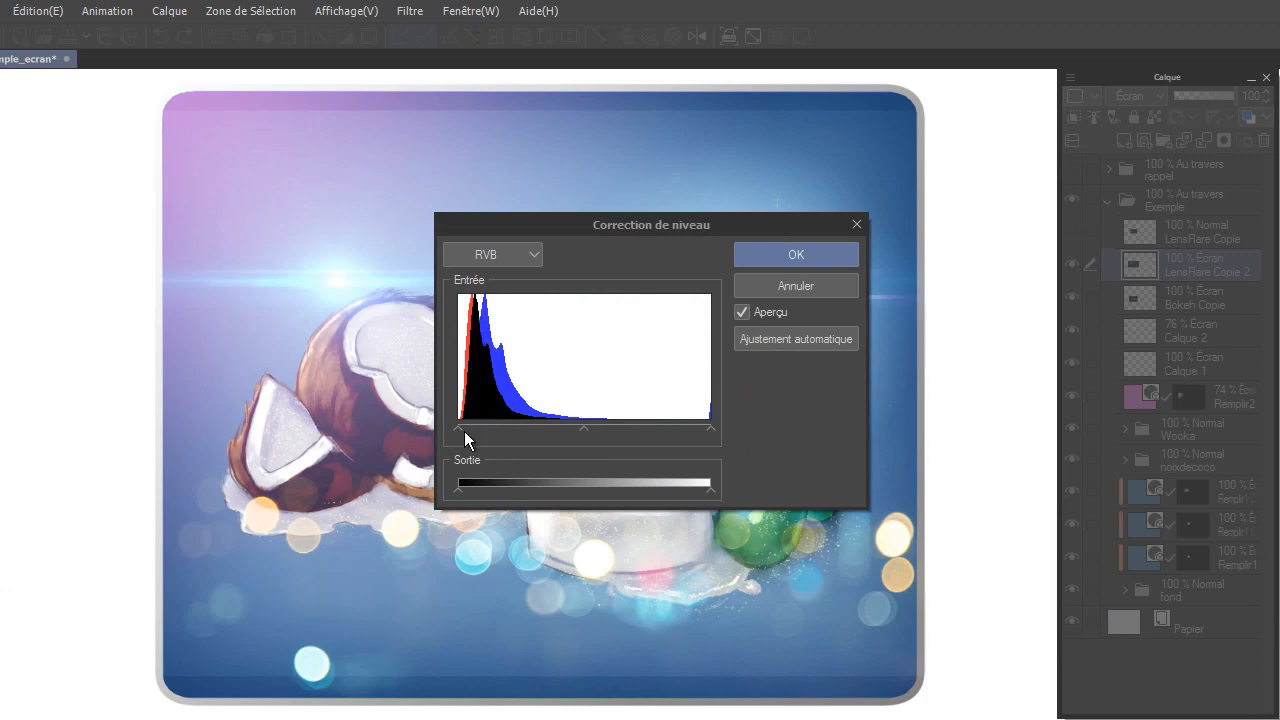
{"action": "left_click_drag", "start_coordinate": [460, 428], "coordinate": [472, 428]}
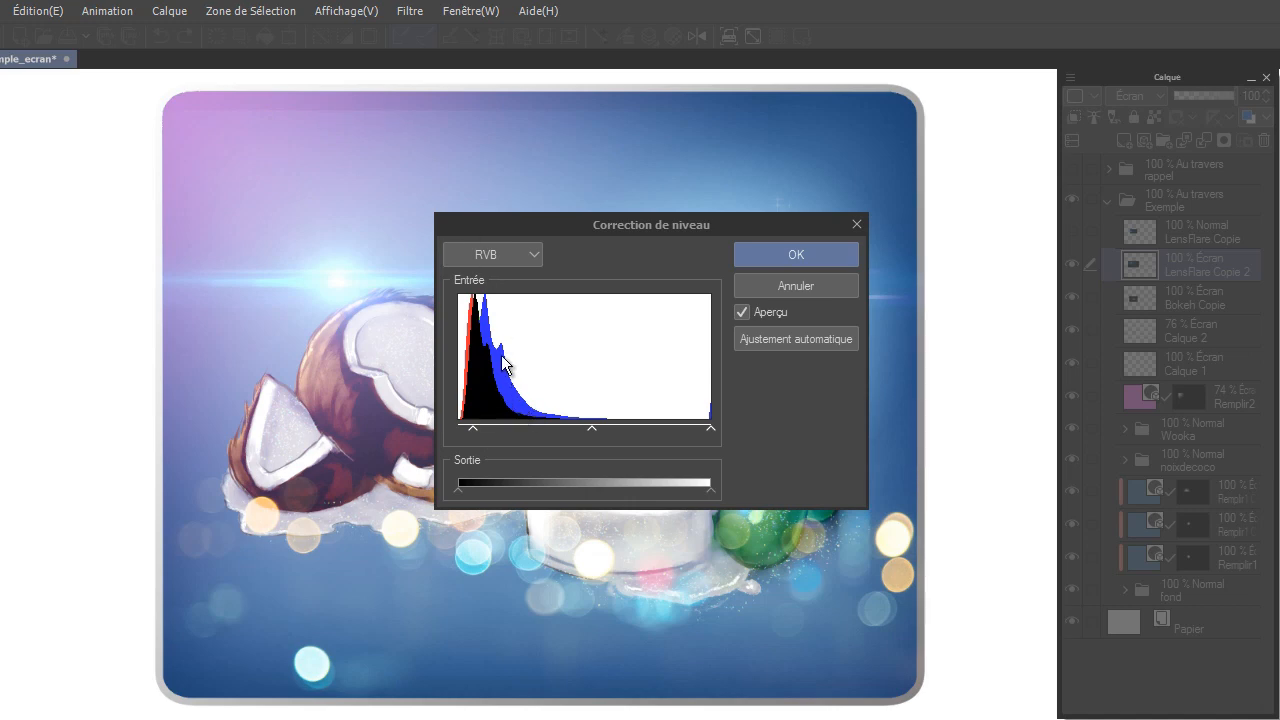
{"action": "left_click_drag", "start_coordinate": [472, 428], "coordinate": [497, 428]}
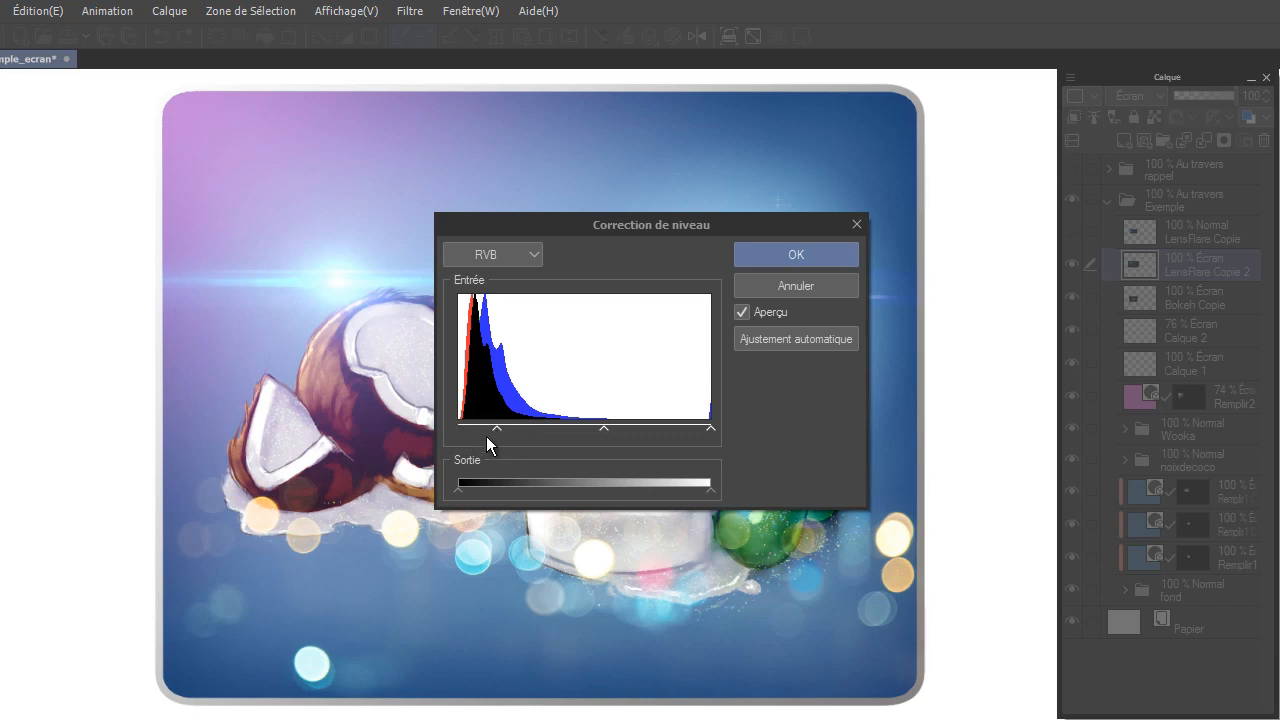
{"action": "left_click", "coordinate": [792, 254]}
{"action": "left_click_drag", "start_coordinate": [848, 403], "coordinate": [708, 347]}
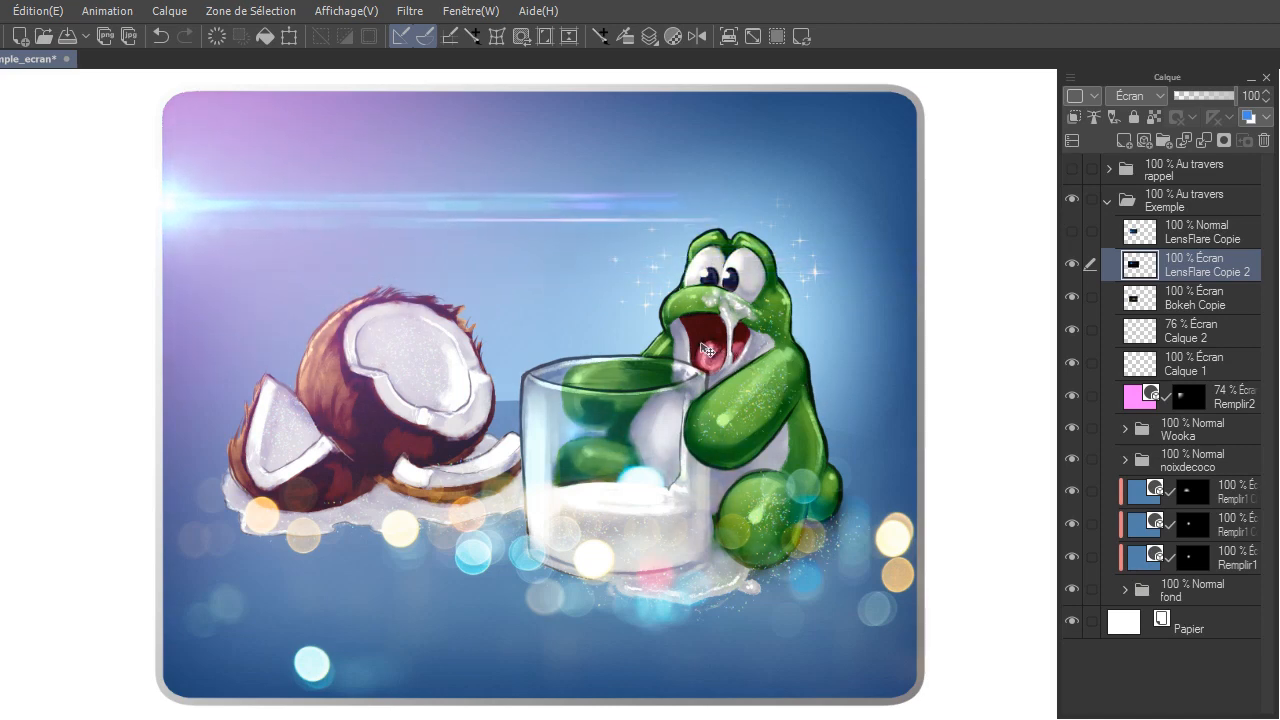
Step: Show the LensFlare Copie layer and set its blending mode to Écran
{"action": "left_click", "coordinate": [1071, 231]}
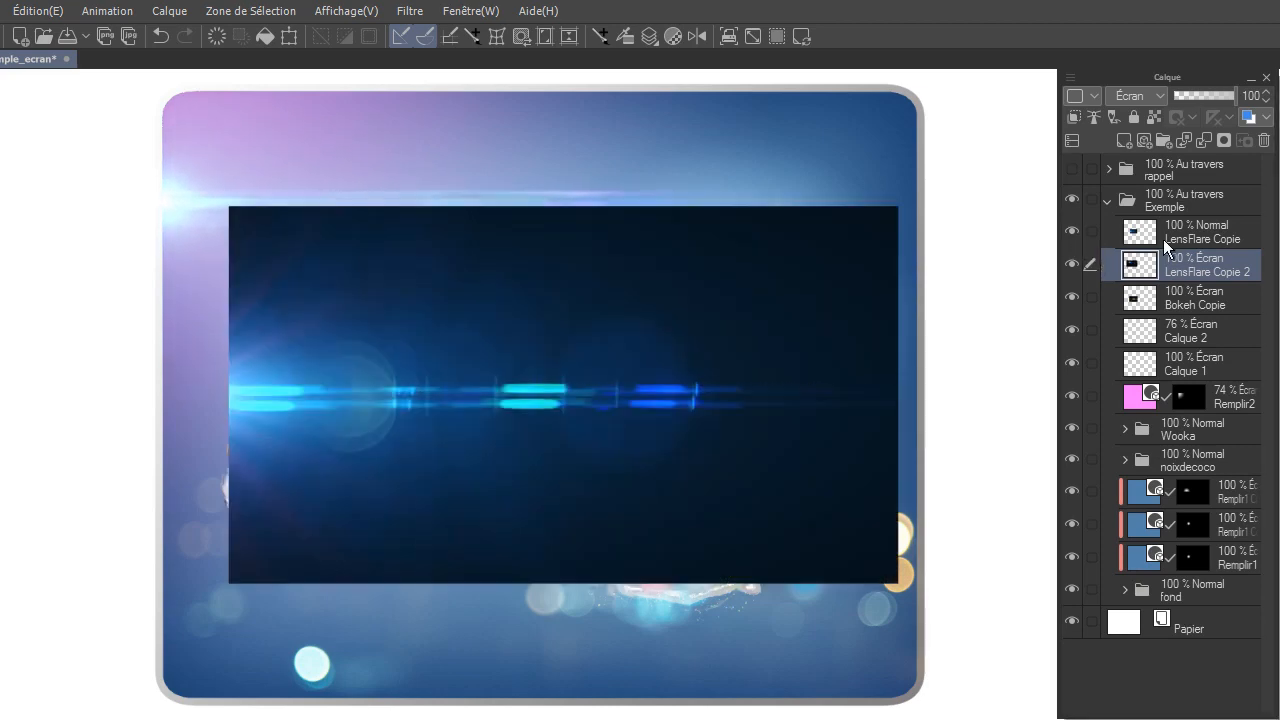
{"action": "left_click", "coordinate": [1163, 239]}
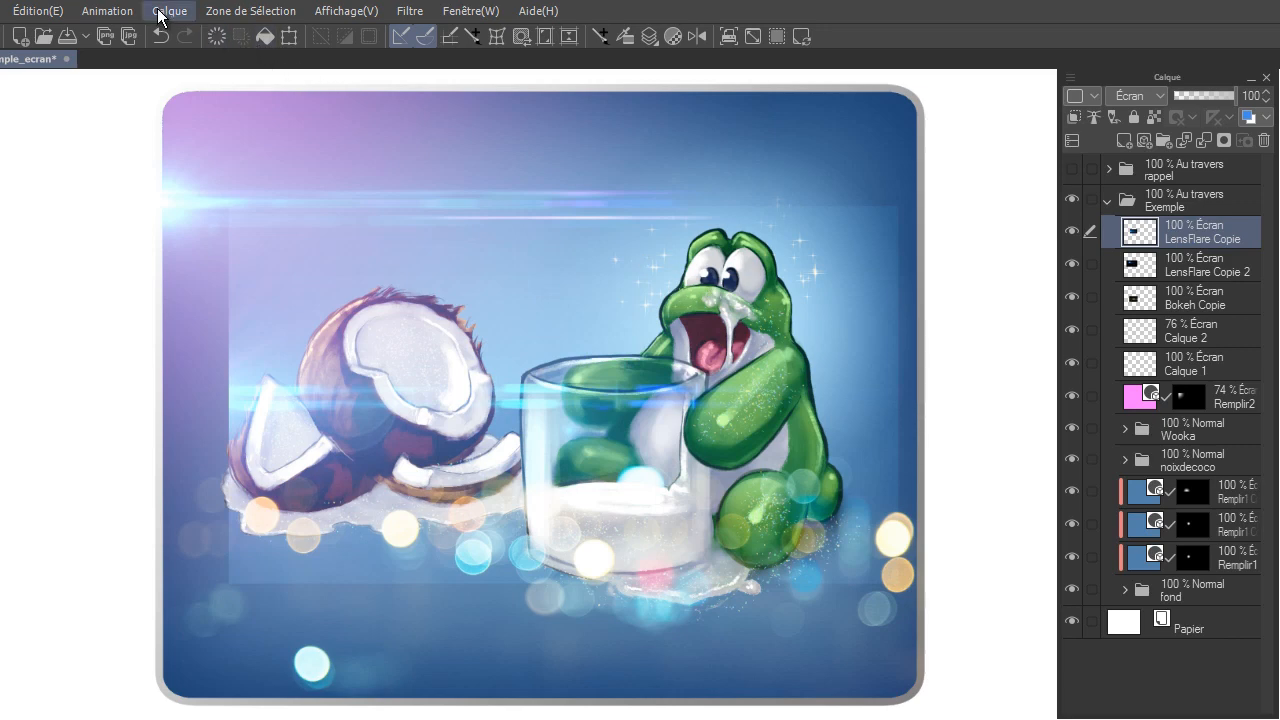
Step: Raise the shadow input level of LensFlare Copie with Correction de niveau, and place its flare across the coconut from the illustration's left edge
{"action": "left_click", "coordinate": [37, 11]}
{"action": "mouse_move", "coordinate": [205, 395]}
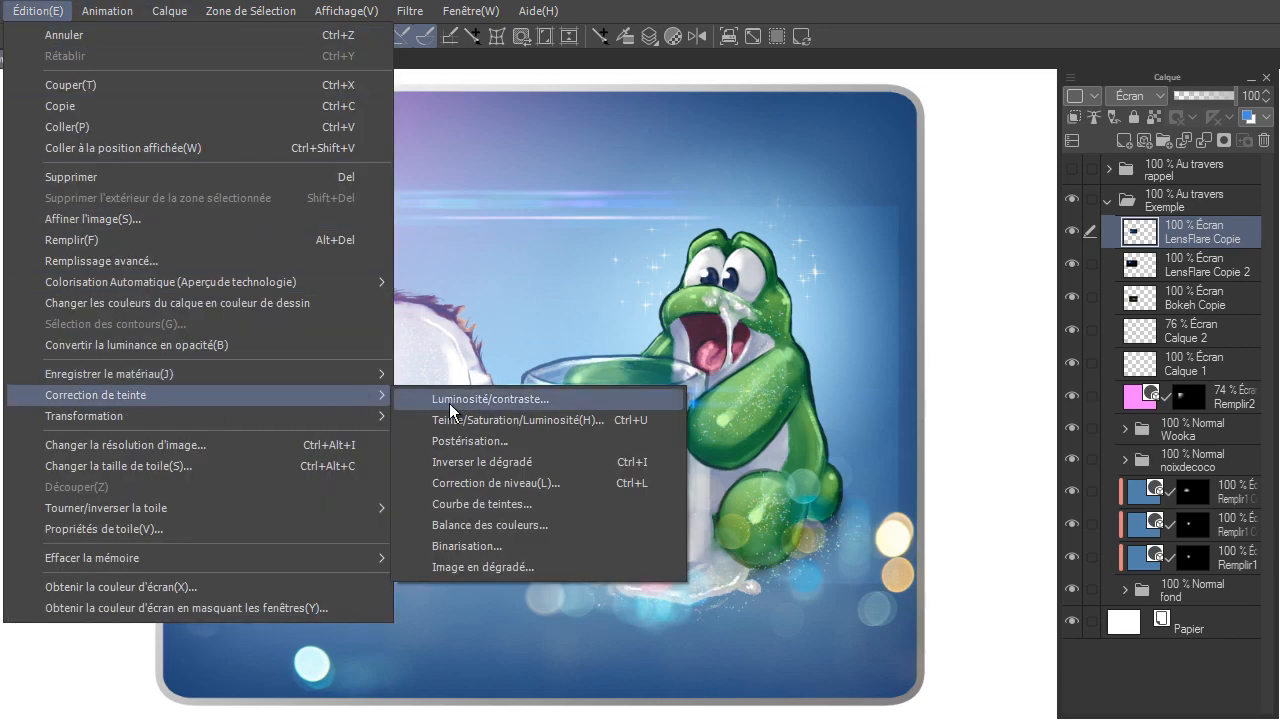
{"action": "left_click", "coordinate": [574, 483]}
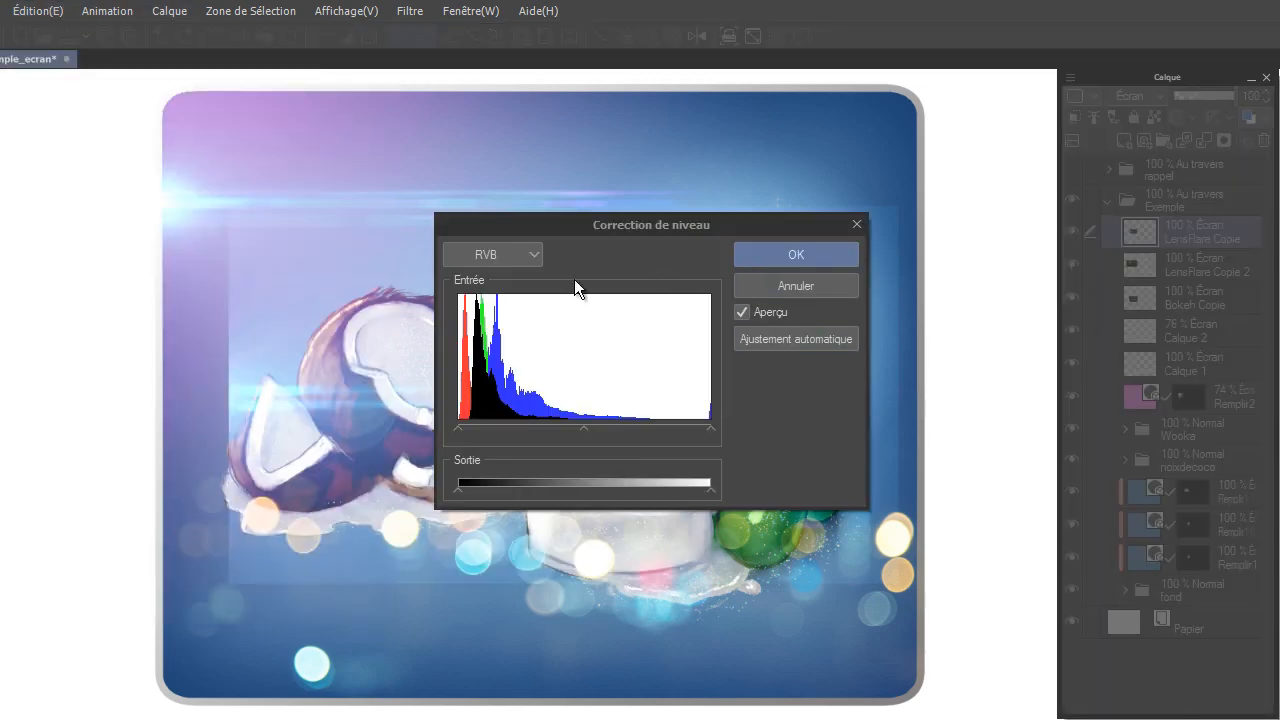
{"action": "left_click_drag", "start_coordinate": [458, 429], "coordinate": [486, 430]}
{"action": "left_click", "coordinate": [828, 253]}
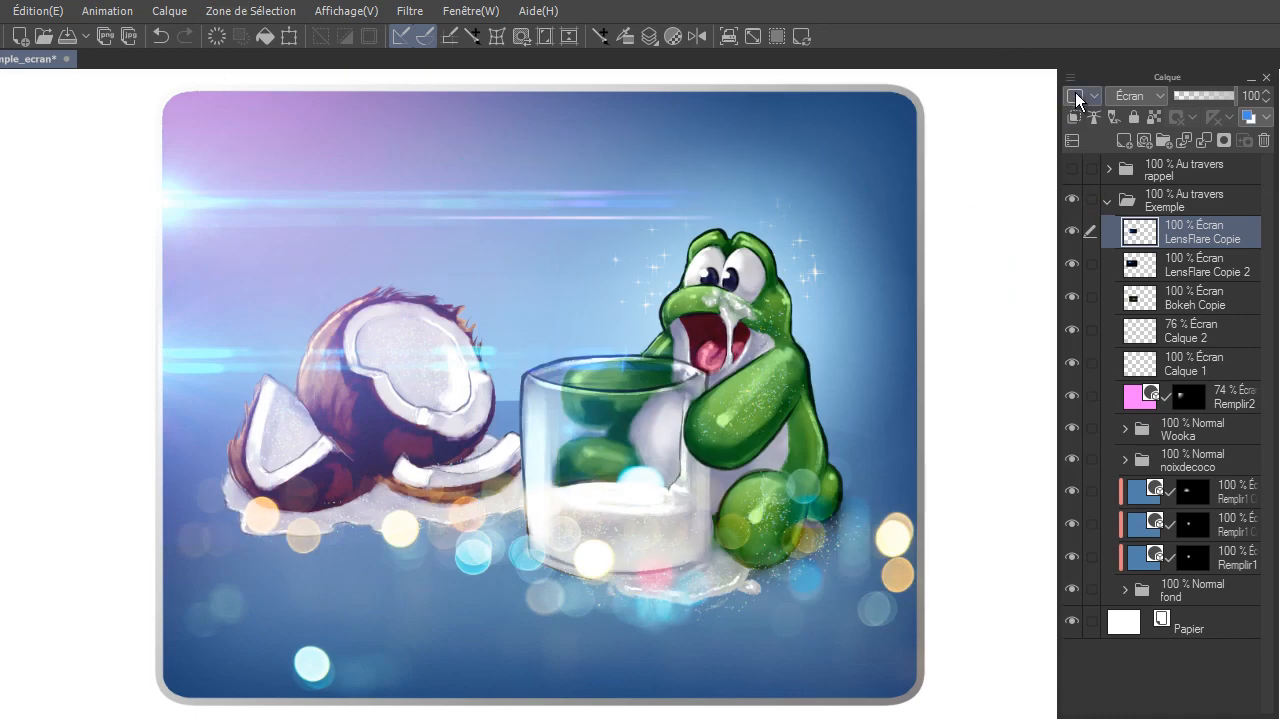
{"action": "left_click", "coordinate": [1069, 78]}
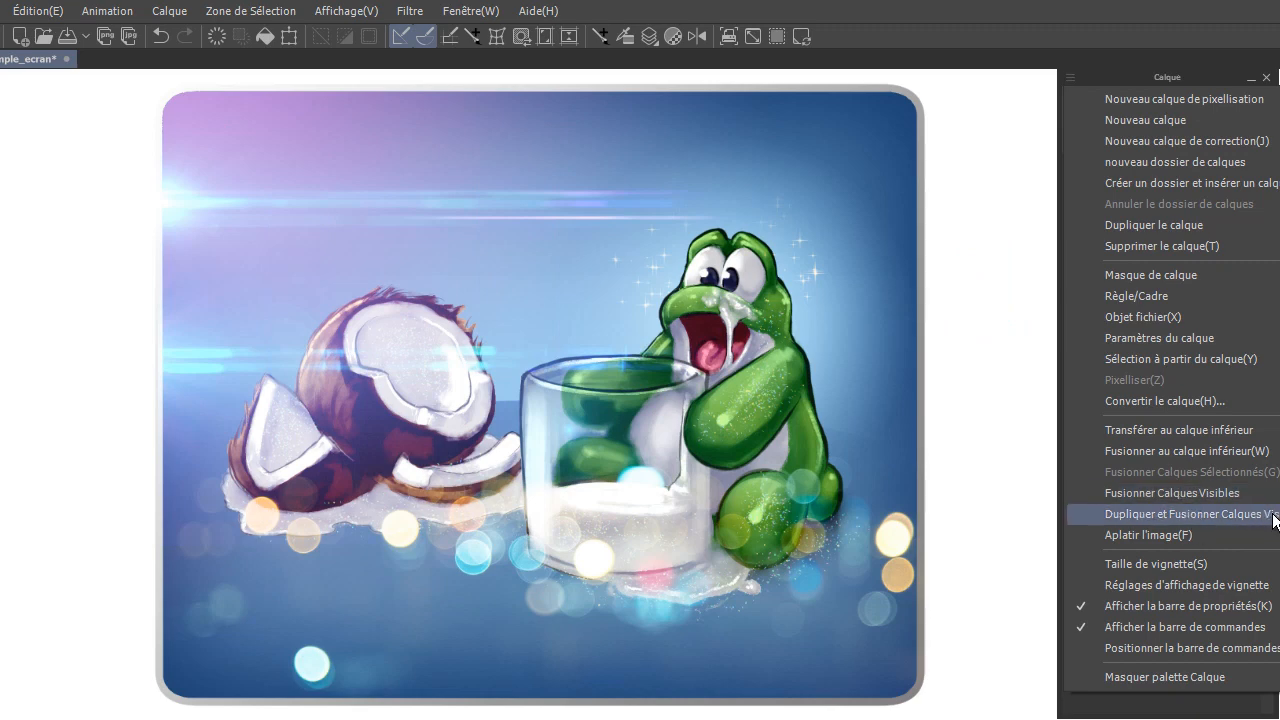
{"action": "left_click", "coordinate": [1190, 513]}
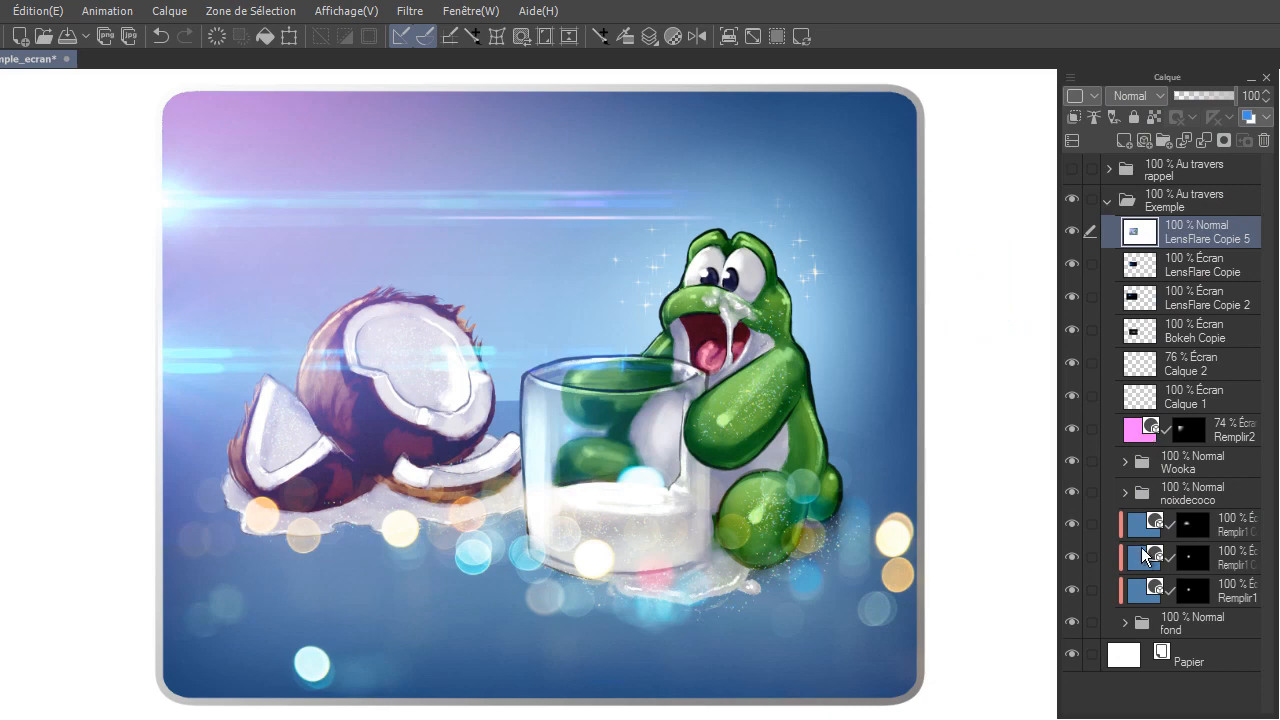
{"action": "left_click", "coordinate": [1264, 140]}
Step: Hide the Papier layer and group the layers from fond up to Remplir2 in a new folder
{"action": "left_click", "coordinate": [1071, 628]}
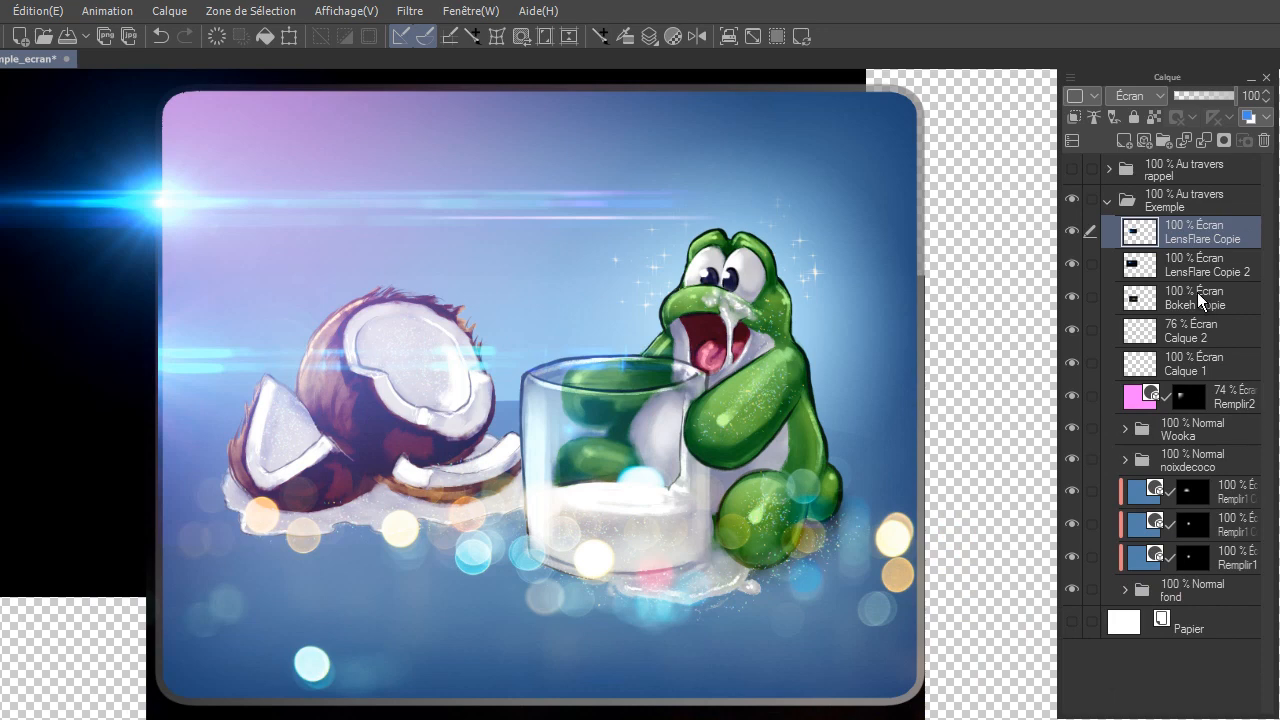
{"action": "left_click", "coordinate": [1206, 587]}
{"action": "left_click", "coordinate": [1240, 394], "text": "shift"}
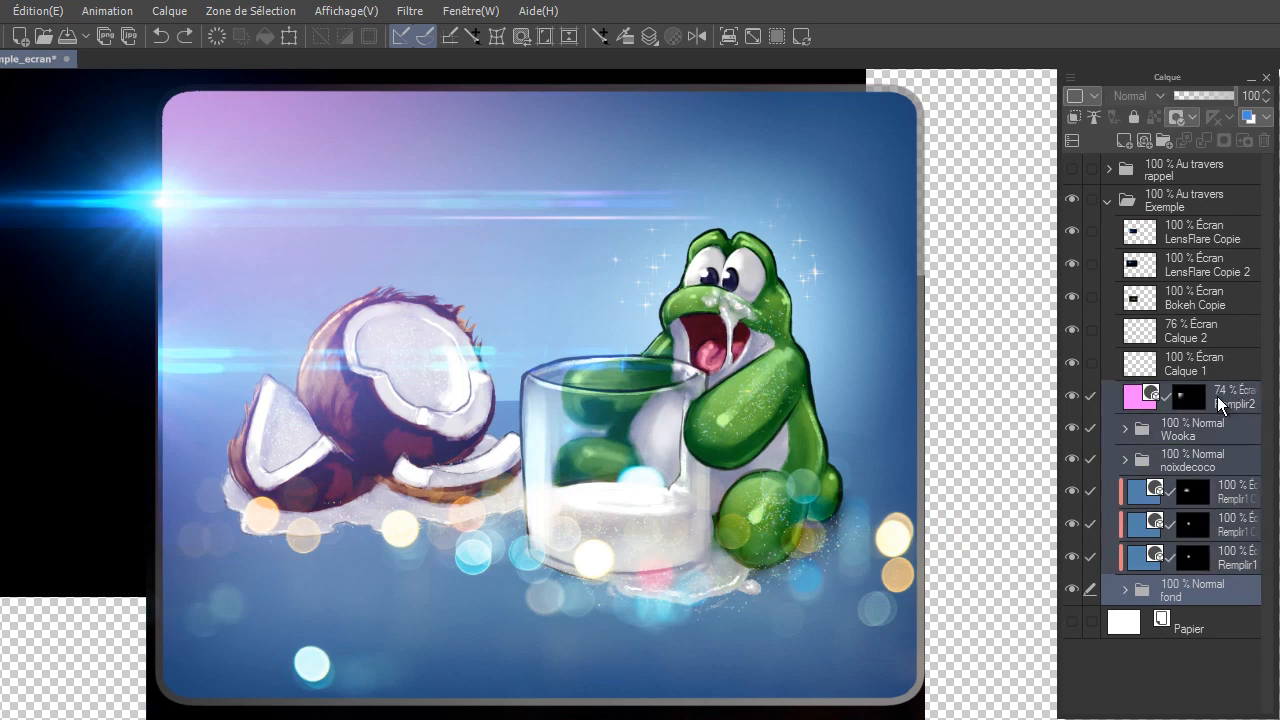
{"action": "left_click_drag", "start_coordinate": [1217, 396], "coordinate": [1161, 137]}
Step: Clip the layers from Calque 1 up to LensFlare Copie to the folder below them
{"action": "left_click", "coordinate": [1198, 352]}
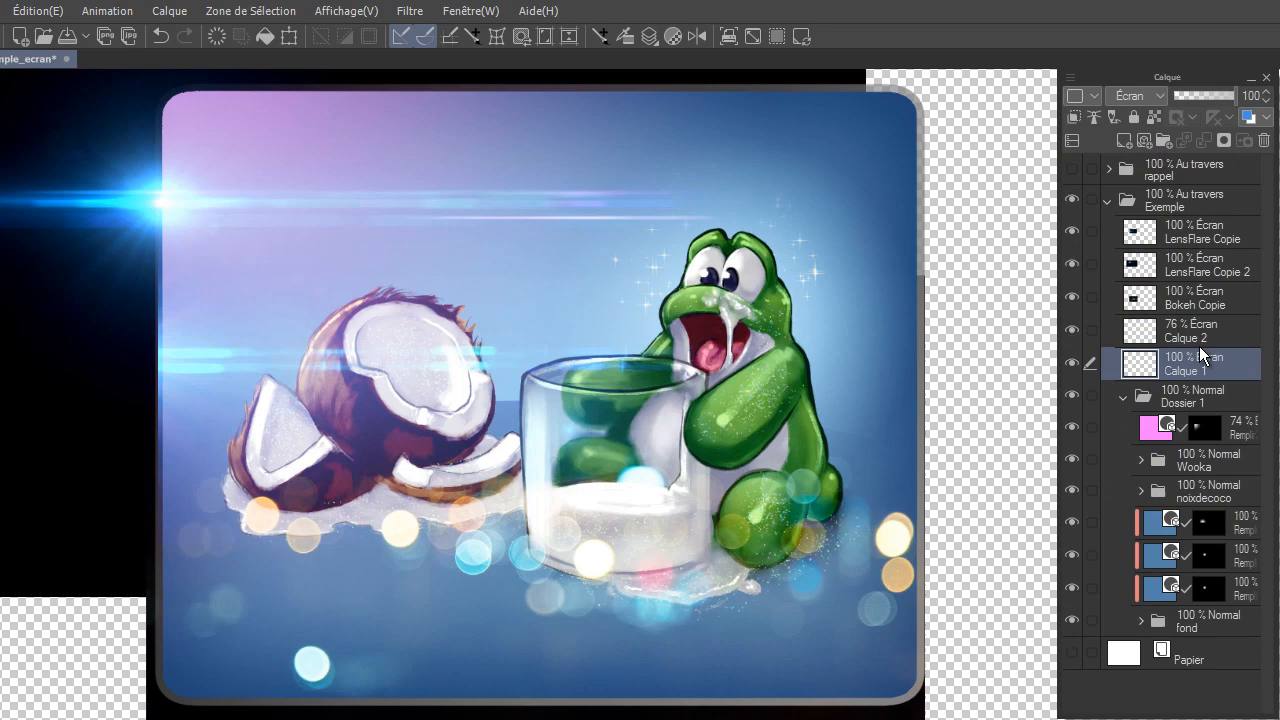
{"action": "left_click", "coordinate": [1203, 229], "text": "shift"}
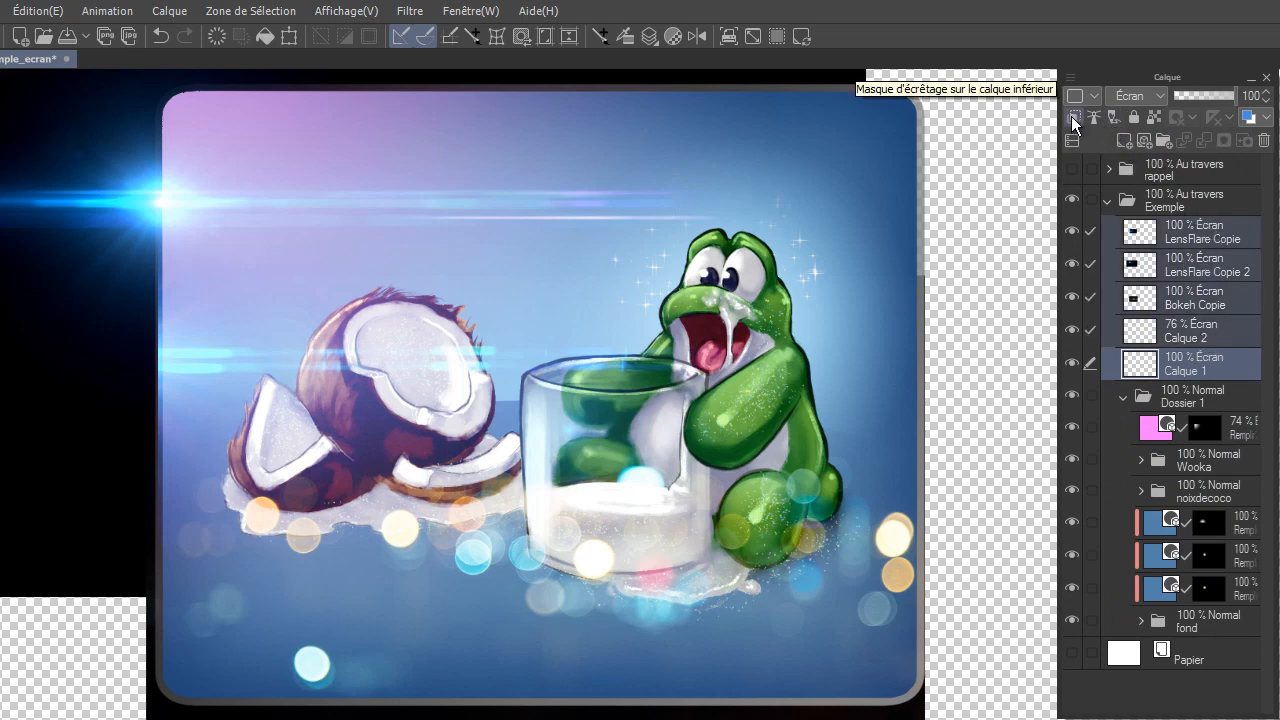
{"action": "left_click", "coordinate": [1073, 119]}
Step: Create a merged copy of all visible layers above LensFlare Copie
{"action": "left_click", "coordinate": [1202, 235]}
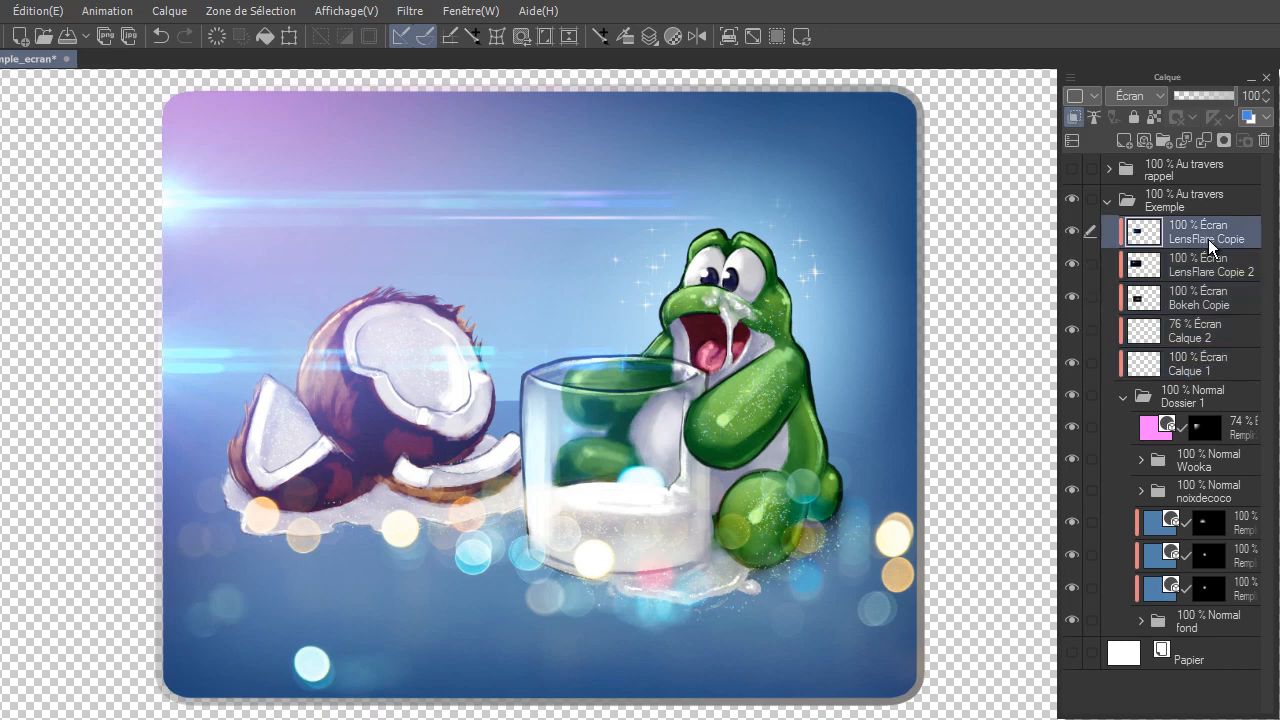
{"action": "left_click", "coordinate": [1069, 77]}
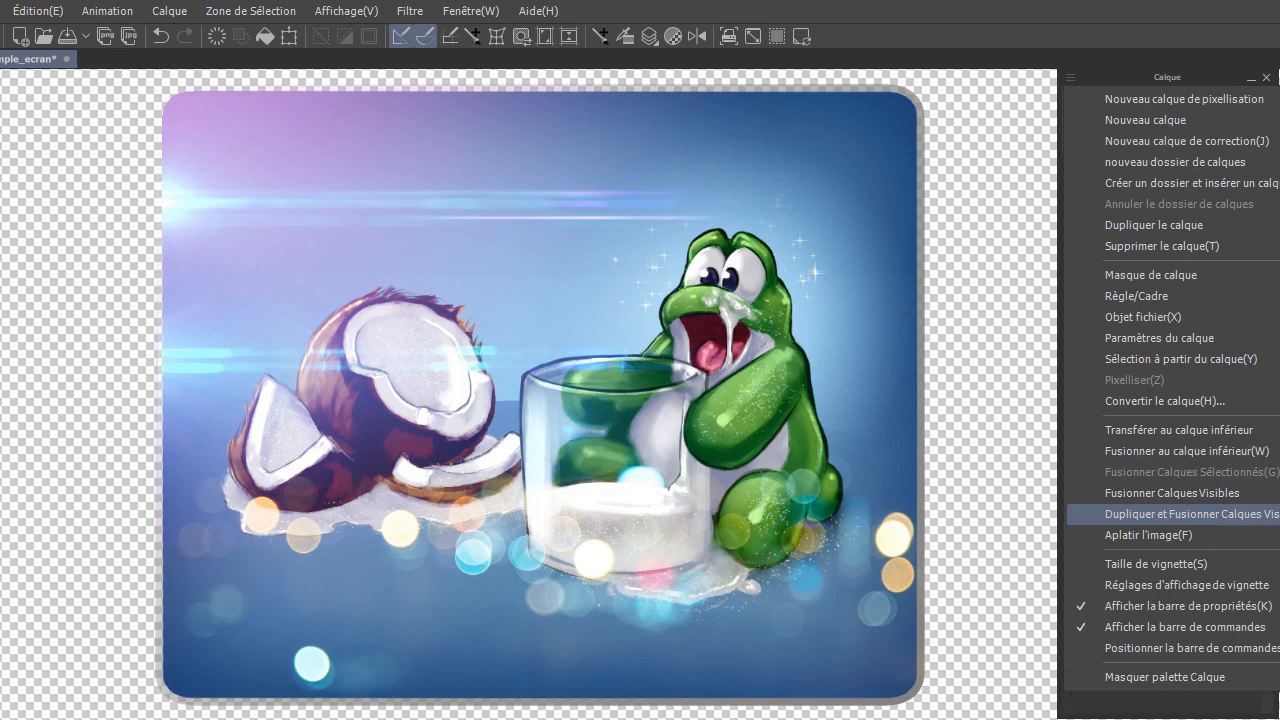
{"action": "left_click", "coordinate": [178, 14]}
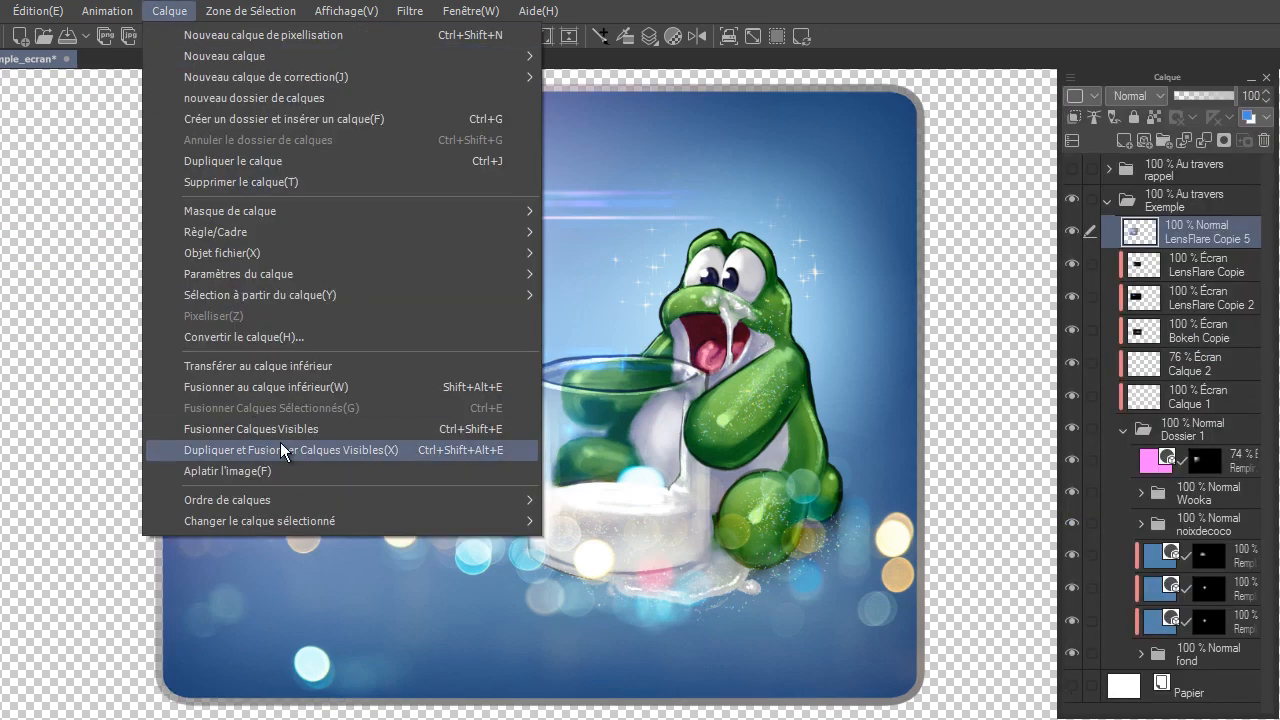
{"action": "left_click", "coordinate": [186, 14]}
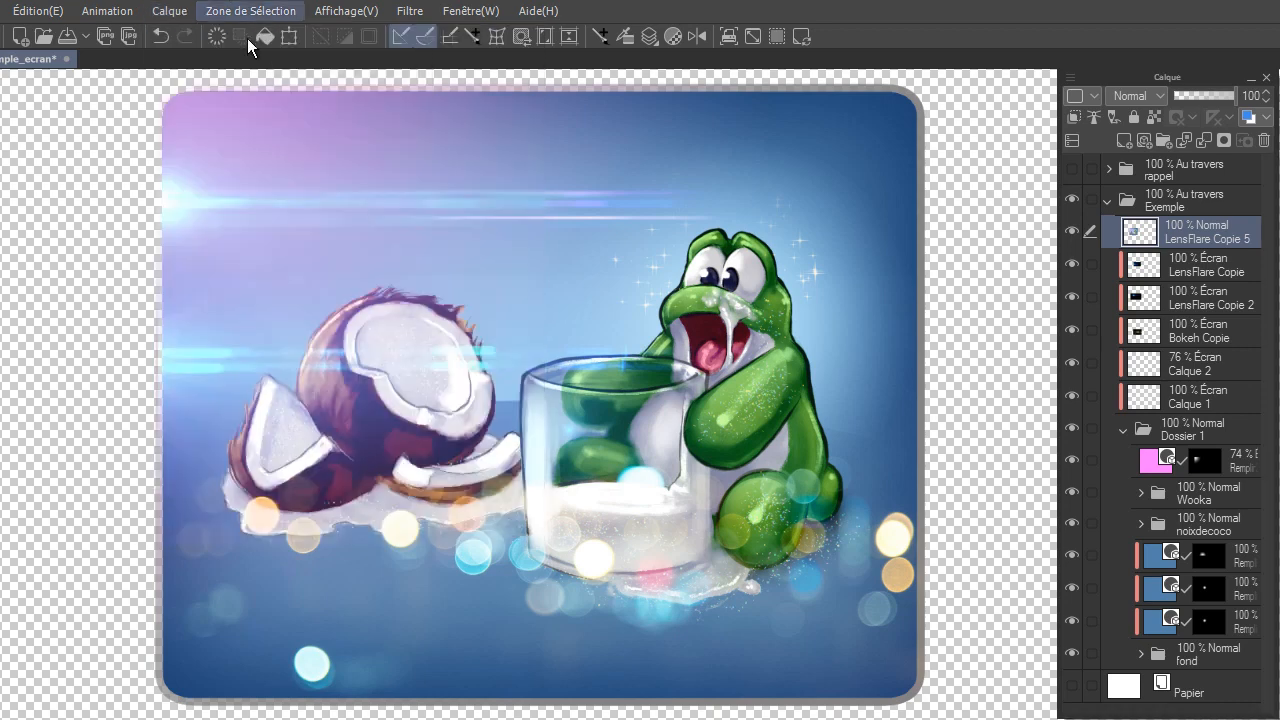
Step: Run the auto action "aberration chromatique" from the Zopiak tuto set on the merged copy
{"action": "left_click", "coordinate": [470, 14]}
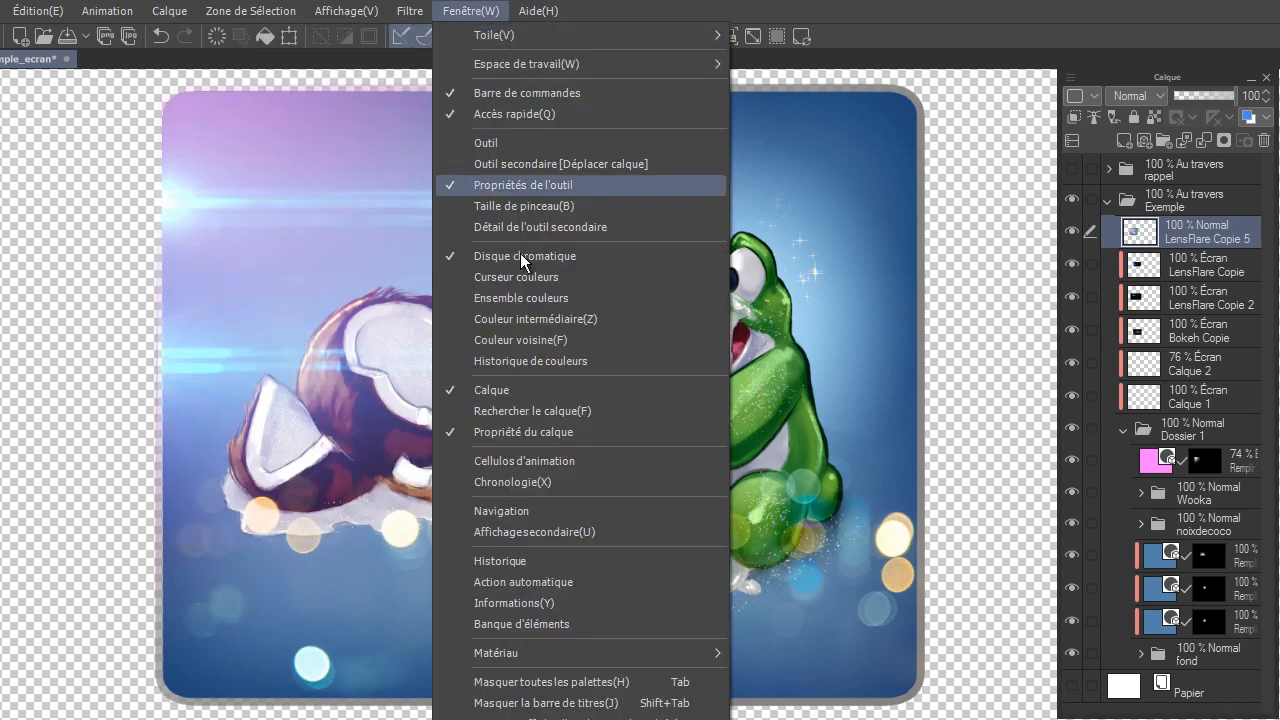
{"action": "left_click", "coordinate": [560, 584]}
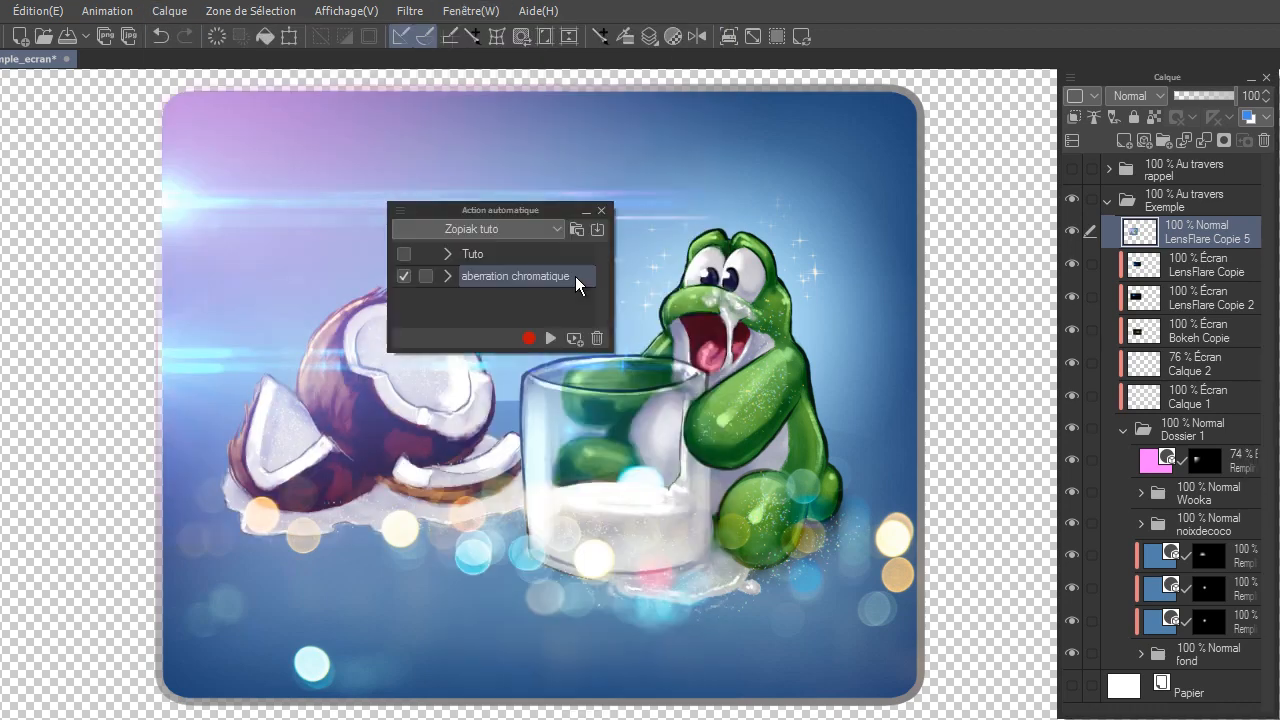
{"action": "left_click", "coordinate": [549, 339]}
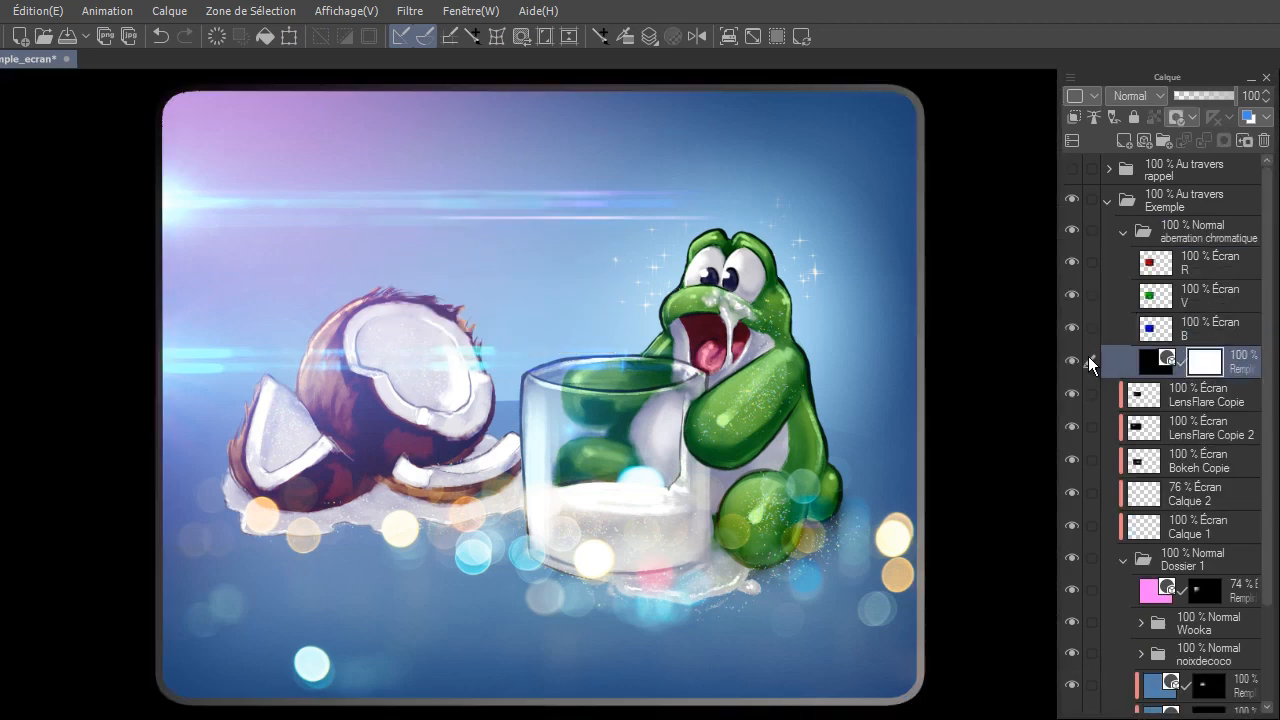
Step: Hide the black fill layer in the aberration chromatique folder and clip that folder to the layer below
{"action": "left_click", "coordinate": [1072, 362]}
{"action": "left_click", "coordinate": [1124, 233]}
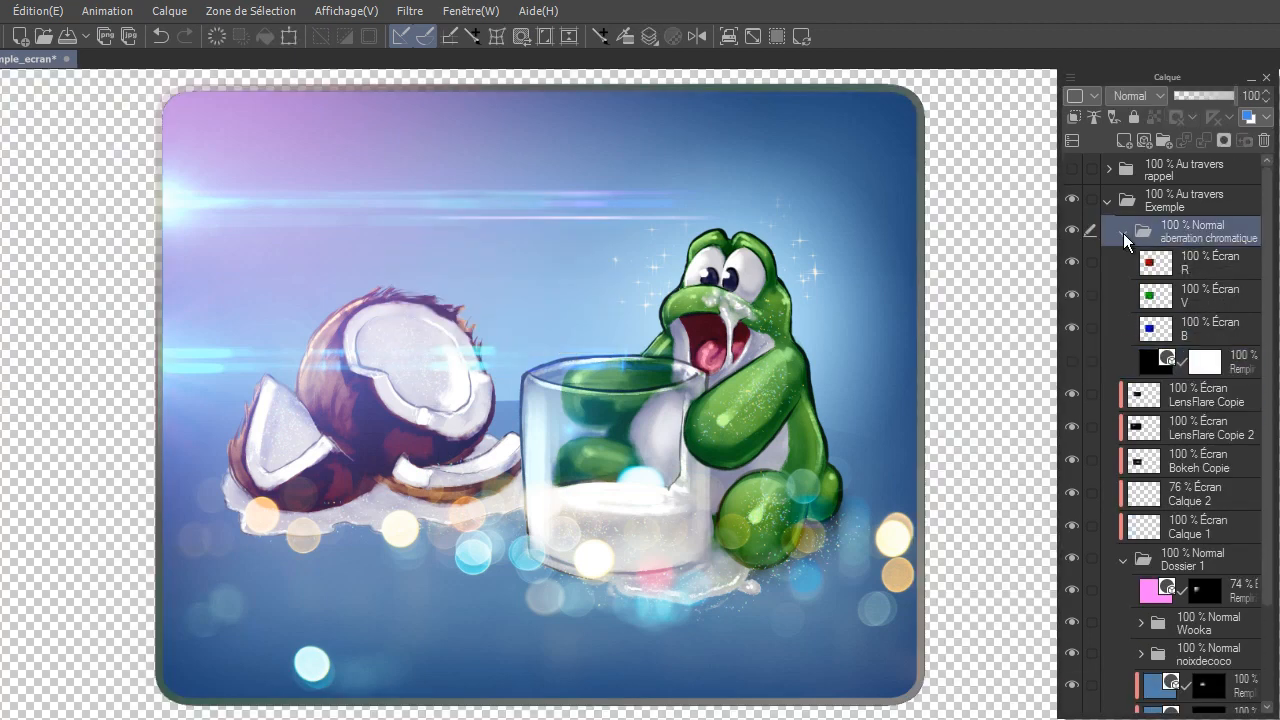
{"action": "left_click", "coordinate": [1123, 231]}
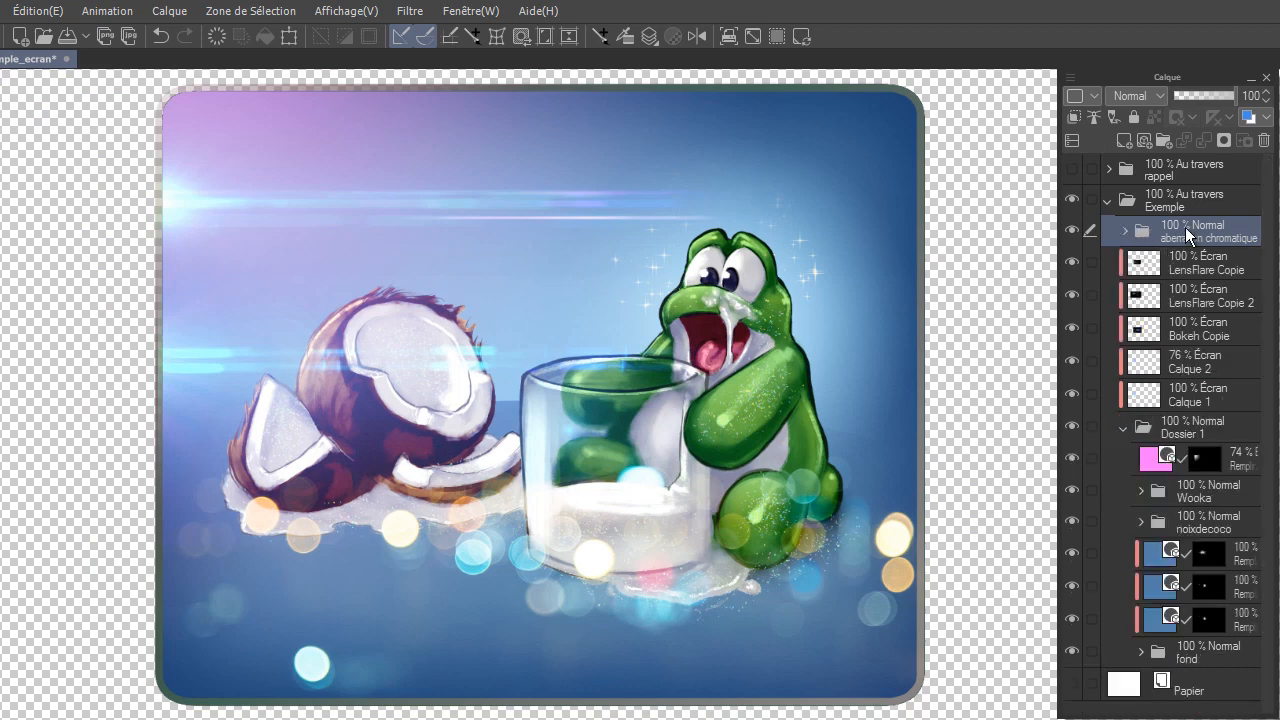
{"action": "left_click", "coordinate": [1075, 118]}
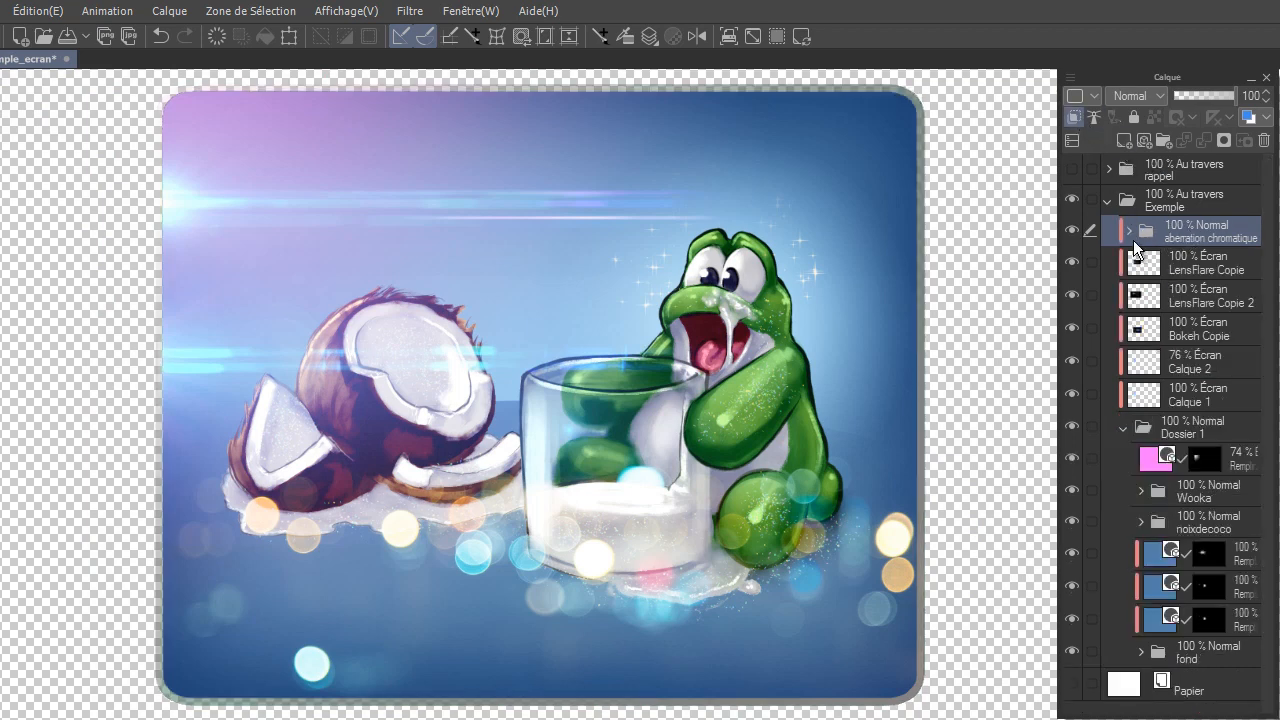
Step: Shift the R layer of the aberration chromatique folder slightly to the right to create coloured fringes
{"action": "left_click", "coordinate": [1128, 233]}
{"action": "left_click", "coordinate": [1200, 262]}
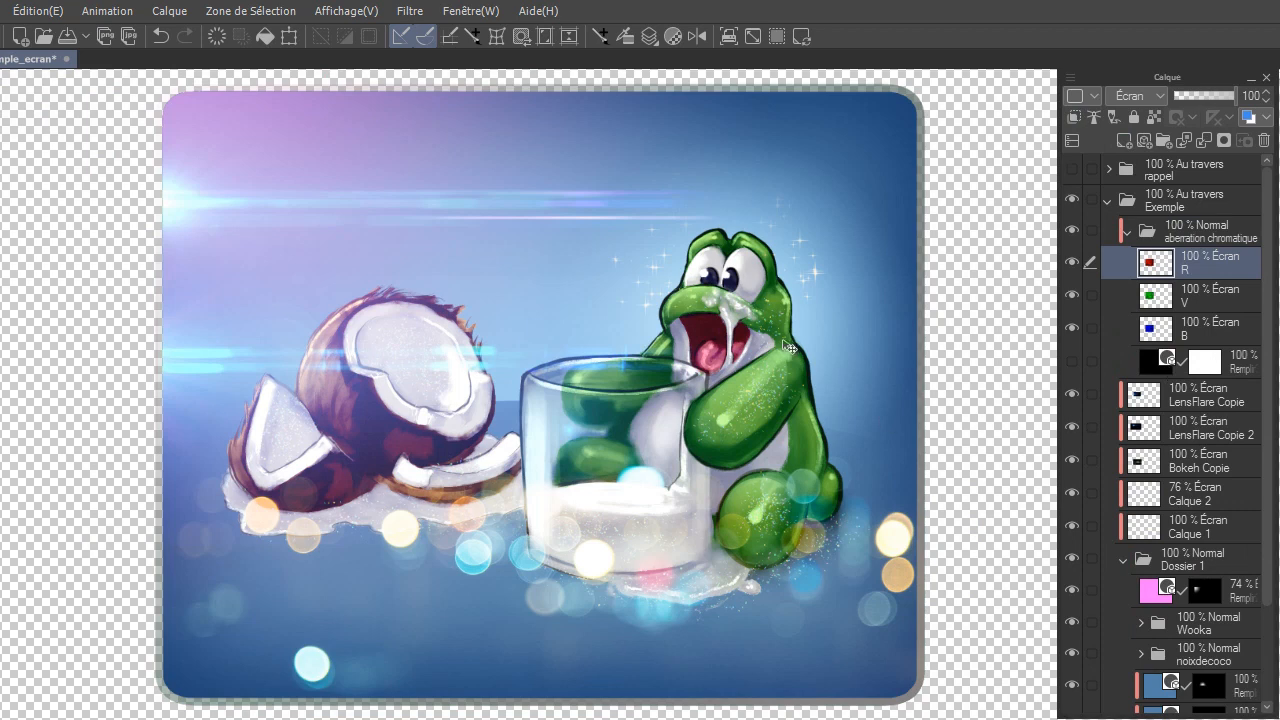
{"action": "left_click_drag", "start_coordinate": [841, 378], "coordinate": [847, 378]}
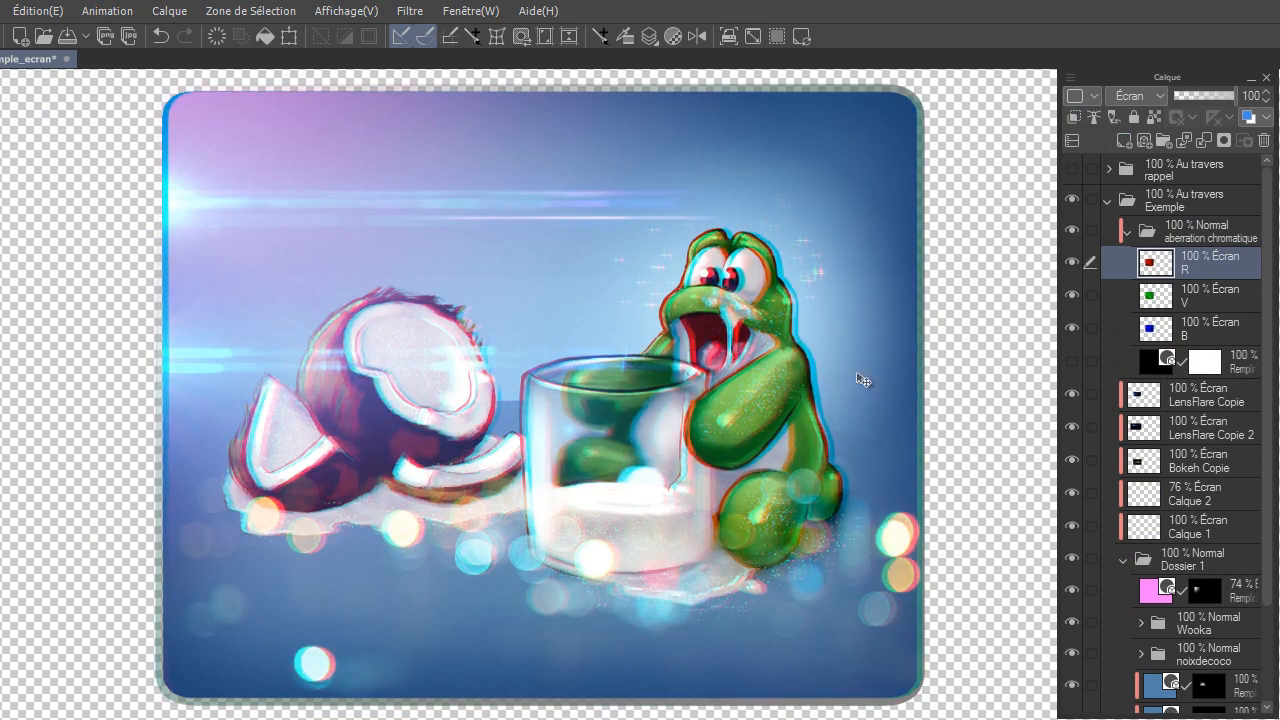
Step: Add a layer mask to the aberration chromatique folder and erase the fringes around the glass and the creature's face
{"action": "left_click", "coordinate": [1213, 232]}
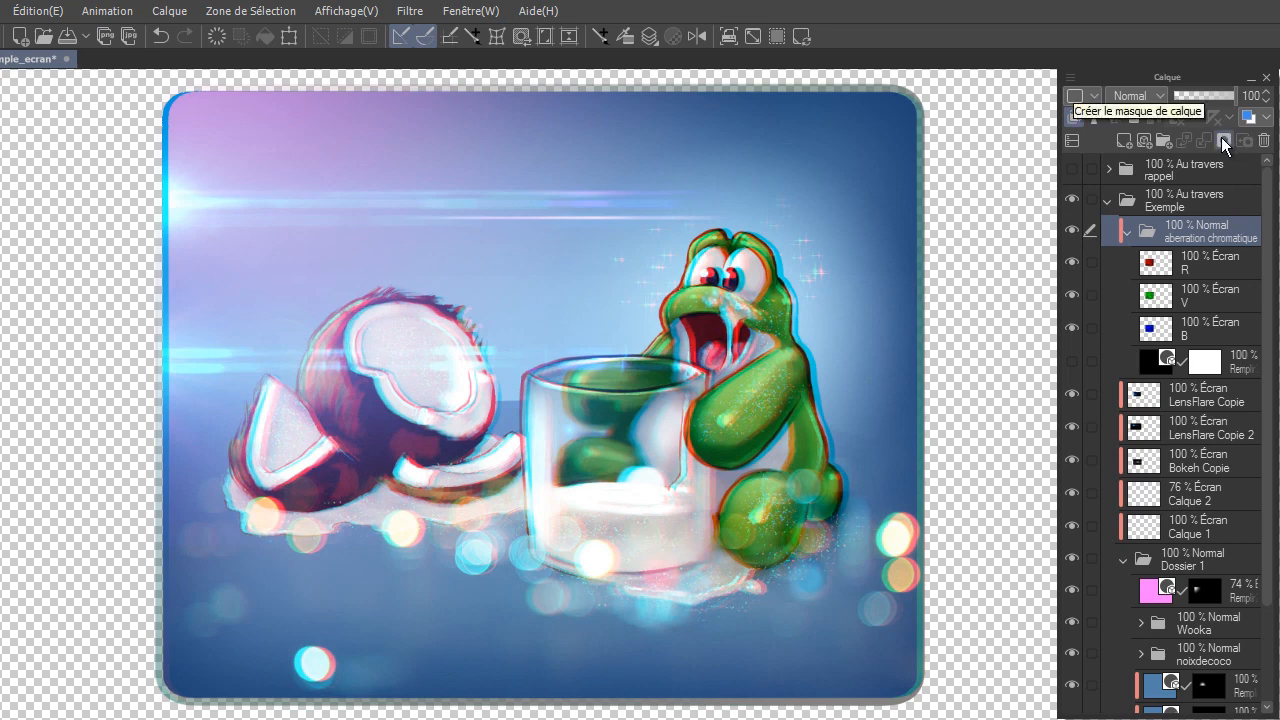
{"action": "left_click", "coordinate": [1222, 143]}
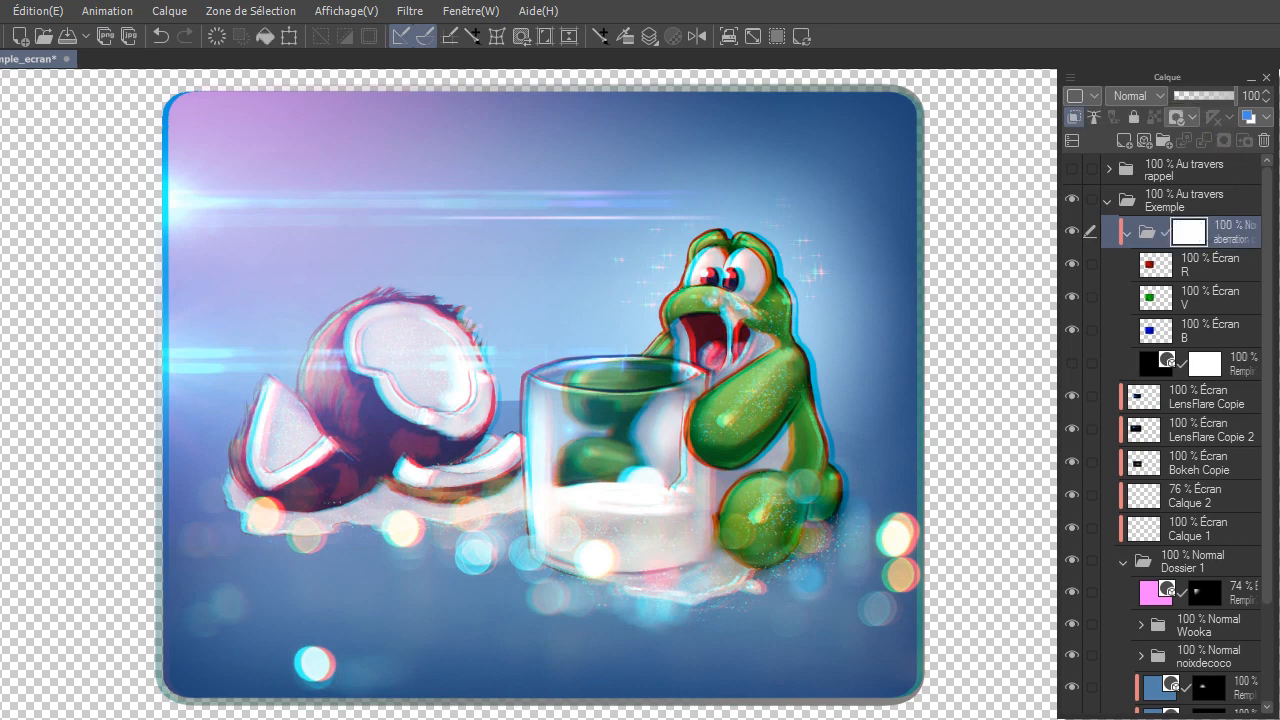
{"action": "key", "text": "e"}
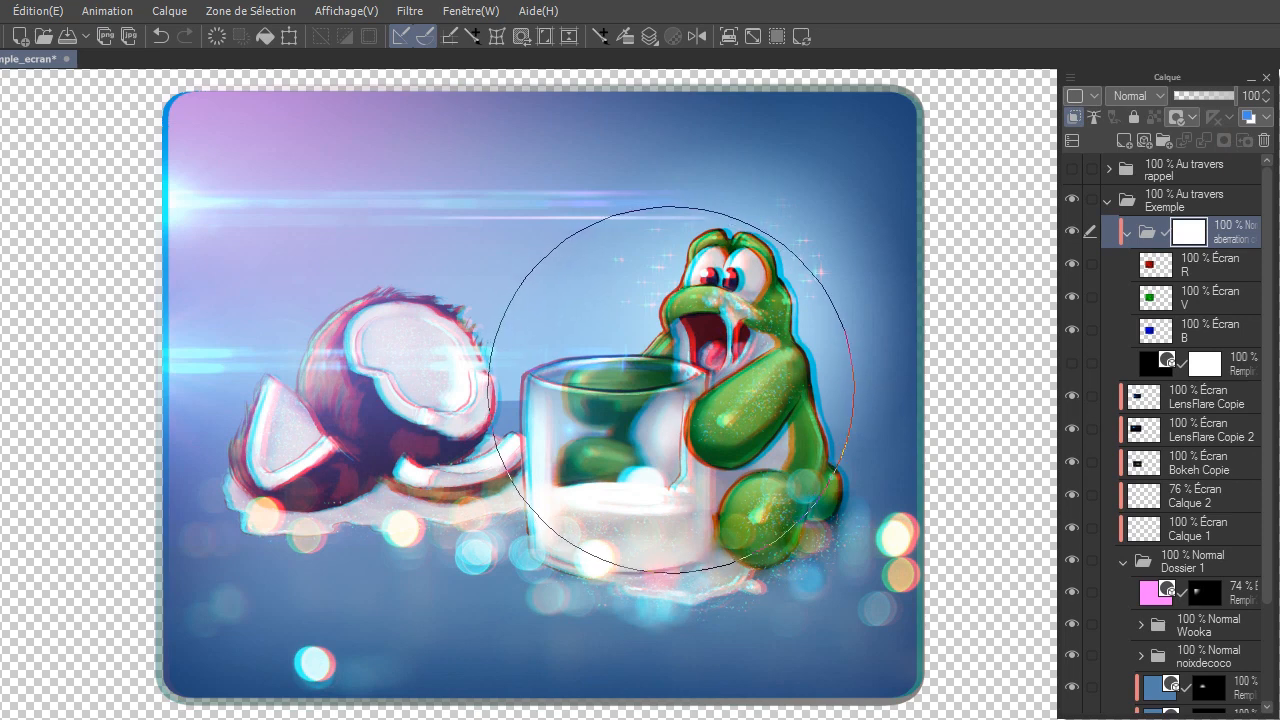
{"action": "mouse_move", "coordinate": [655, 383]}
{"action": "left_mouse_down"}
{"action": "mouse_move", "coordinate": [662, 372]}
{"action": "mouse_move", "coordinate": [610, 401]}
{"action": "mouse_move", "coordinate": [520, 395]}
{"action": "mouse_move", "coordinate": [780, 338]}
{"action": "left_mouse_up"}
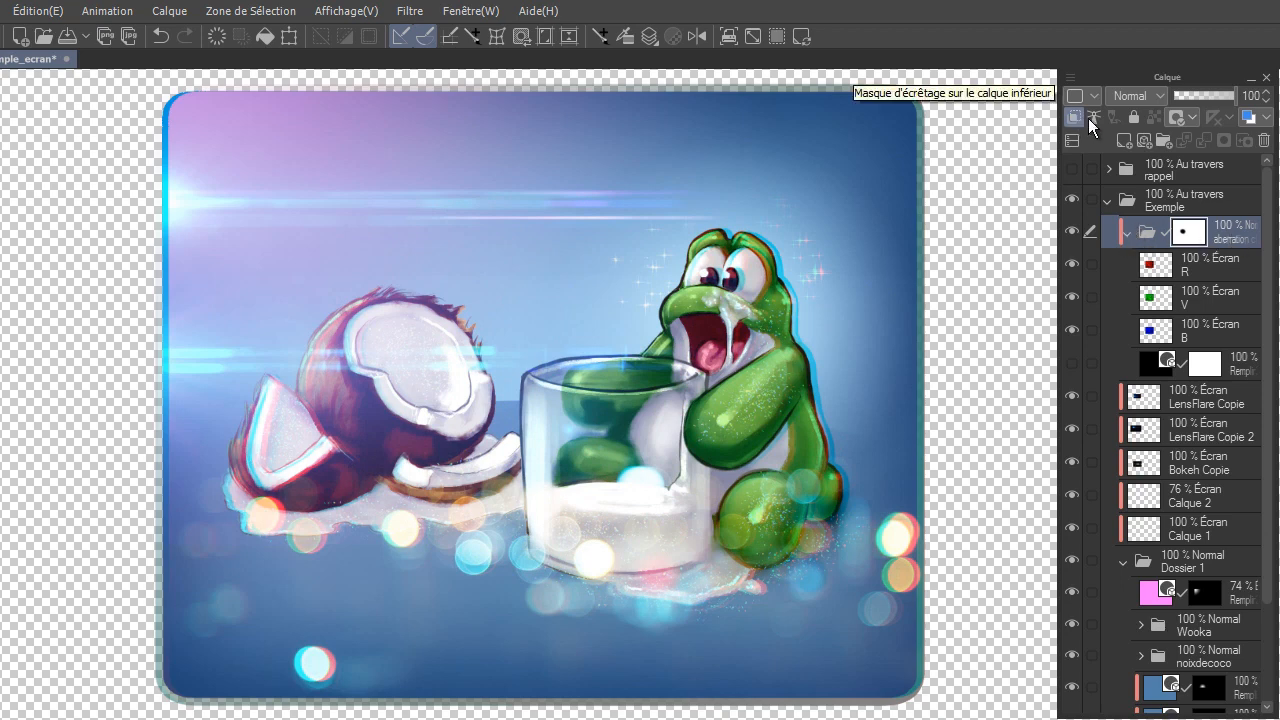
Step: Switch the Dossier 1 folder to Au travers to compare how the clipped overlays behave, and restore Normal
{"action": "left_click", "coordinate": [1136, 95]}
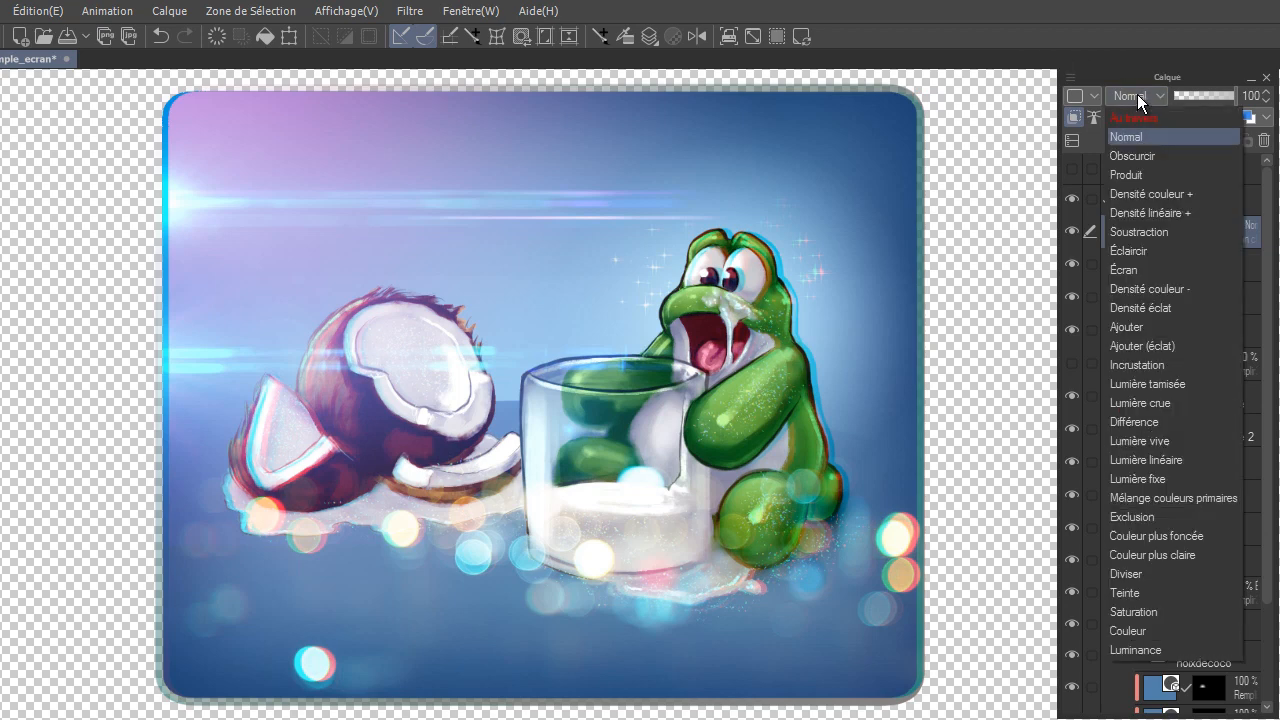
{"action": "left_click", "coordinate": [1167, 136]}
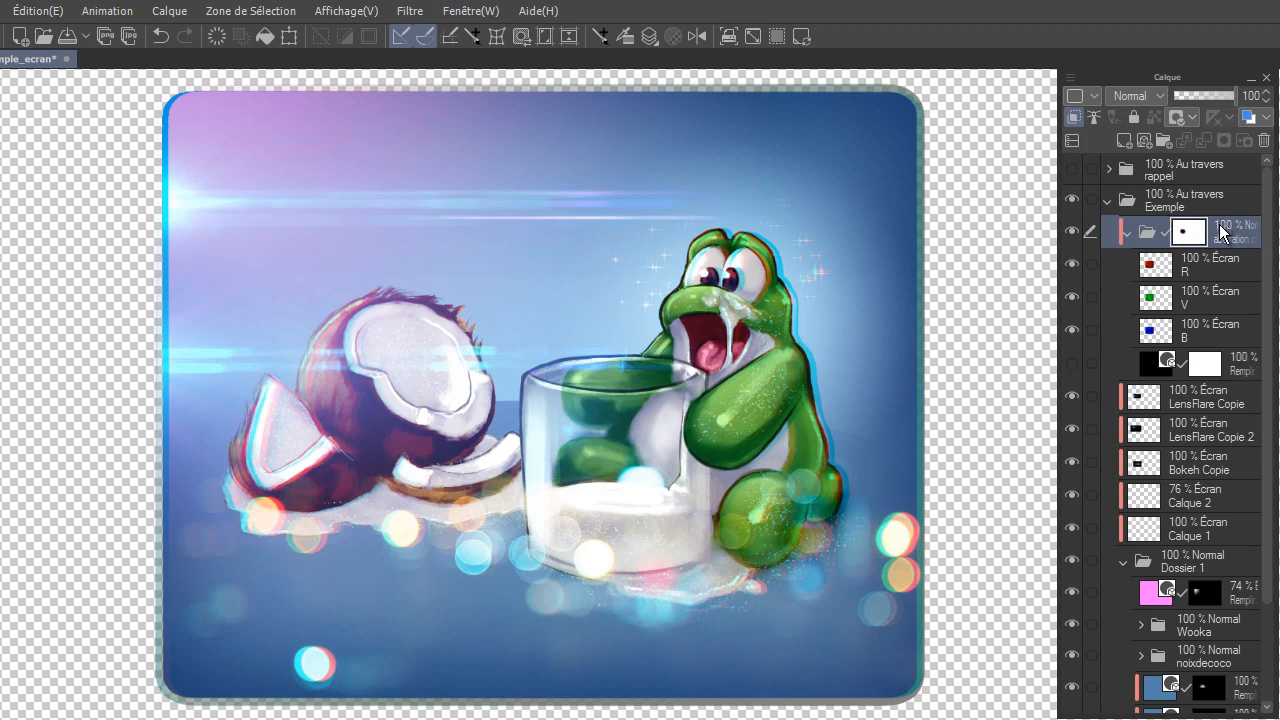
{"action": "left_click", "coordinate": [1199, 568]}
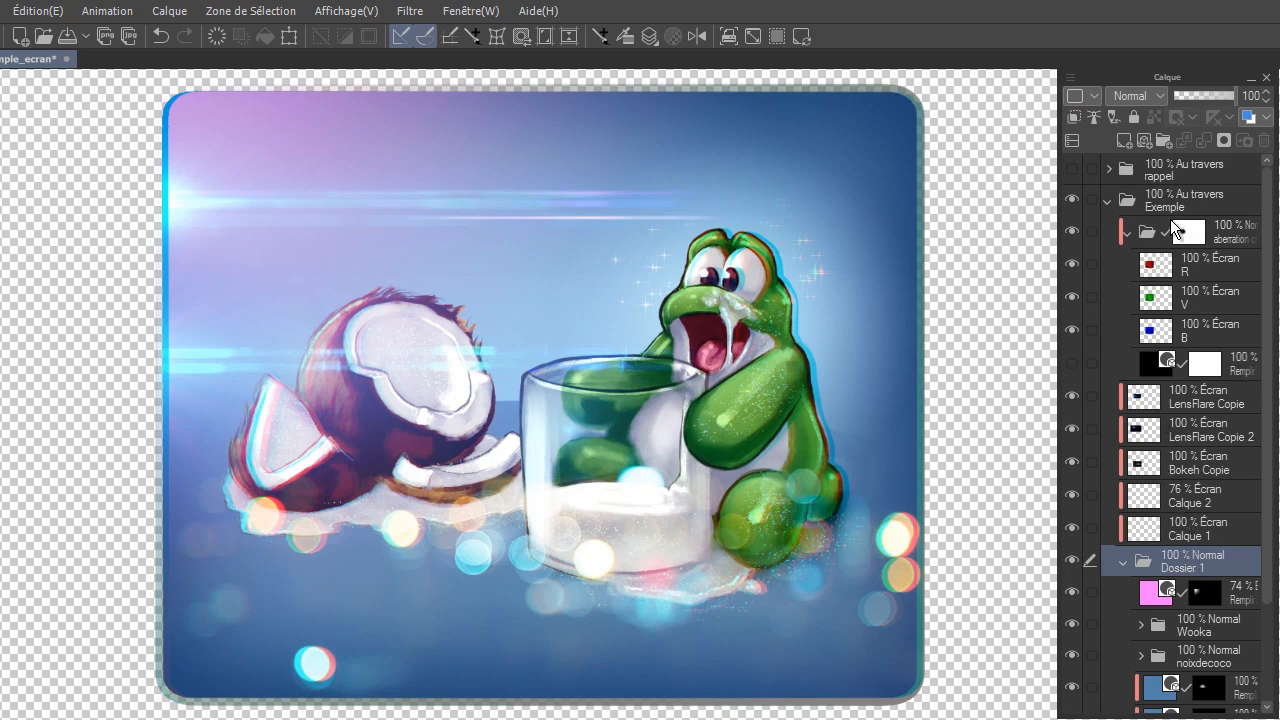
{"action": "left_click", "coordinate": [1127, 233]}
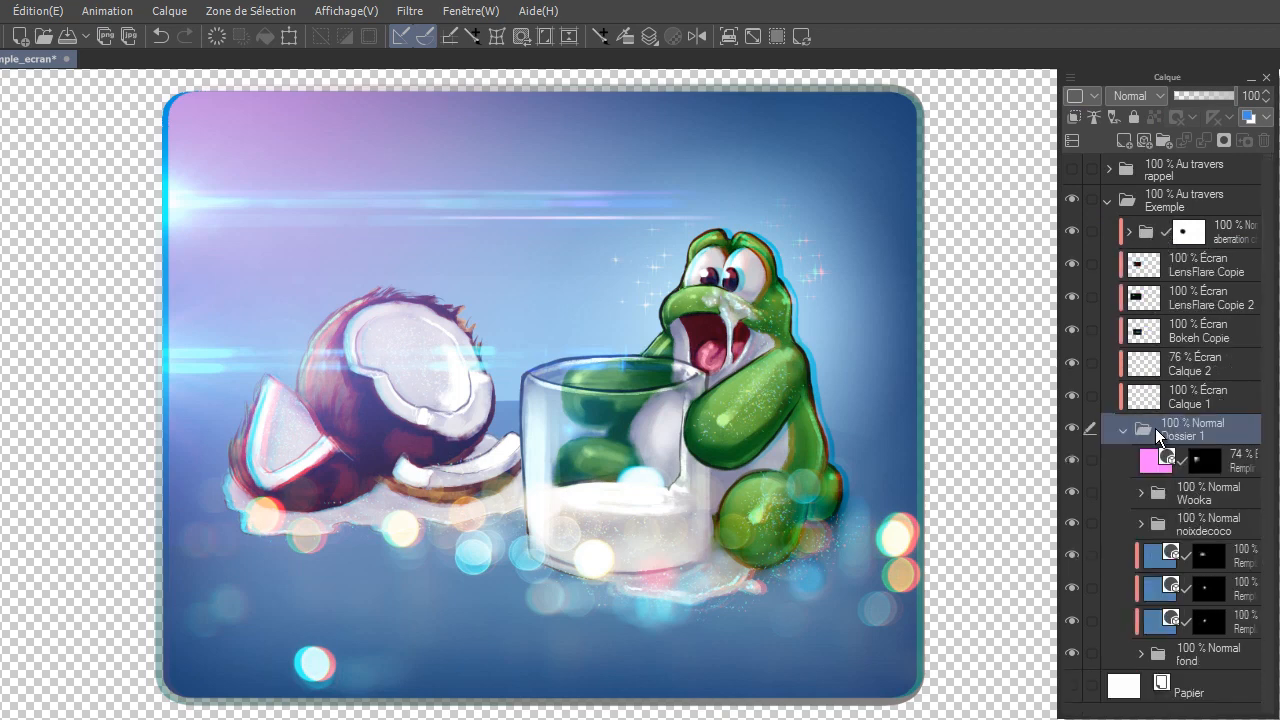
{"action": "left_click", "coordinate": [1154, 97]}
{"action": "left_click", "coordinate": [1150, 117]}
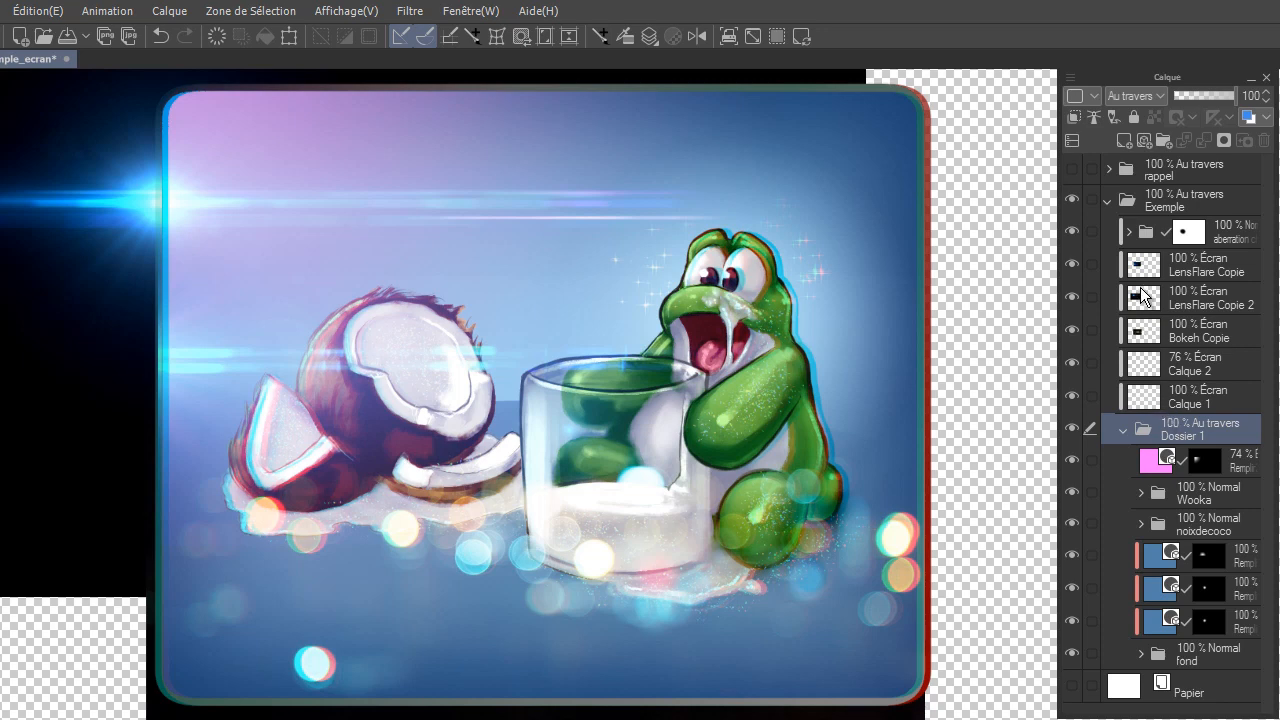
{"action": "left_click", "coordinate": [1136, 95]}
{"action": "left_click", "coordinate": [1138, 133]}
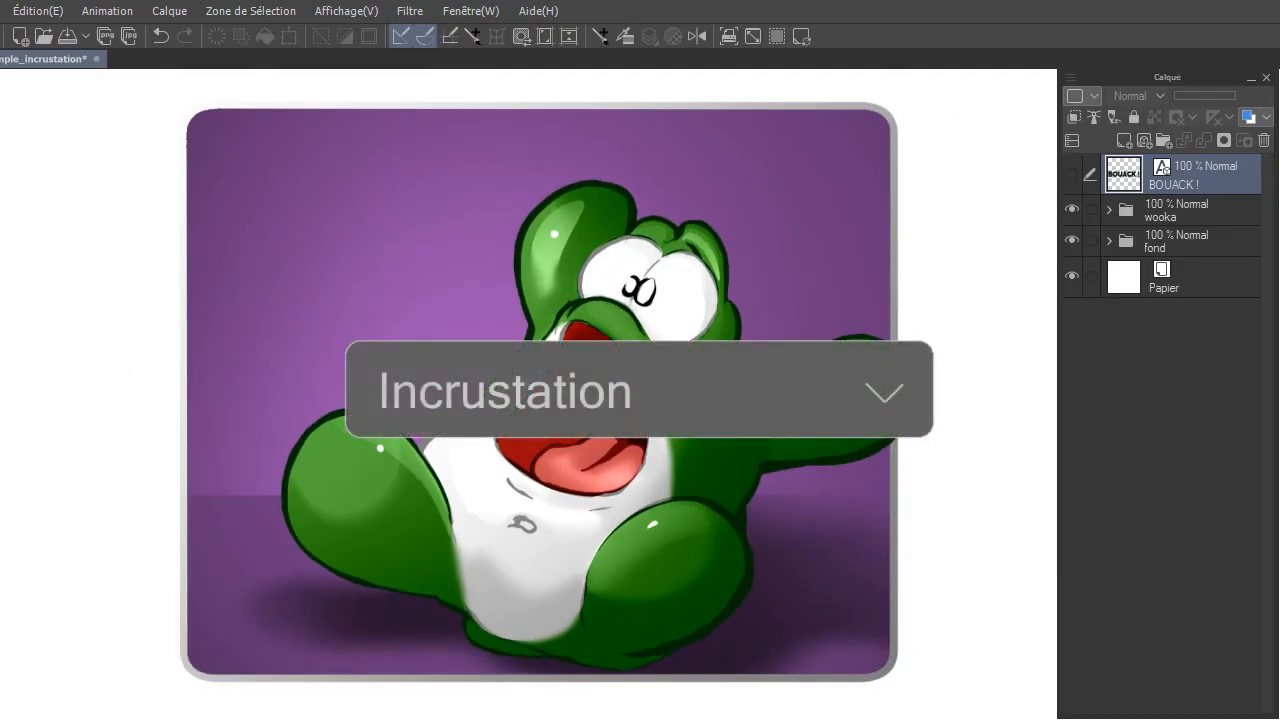
Step: Show the BOUACK ! text layer and set its blending mode to Incrustation
{"action": "left_click", "coordinate": [1068, 180]}
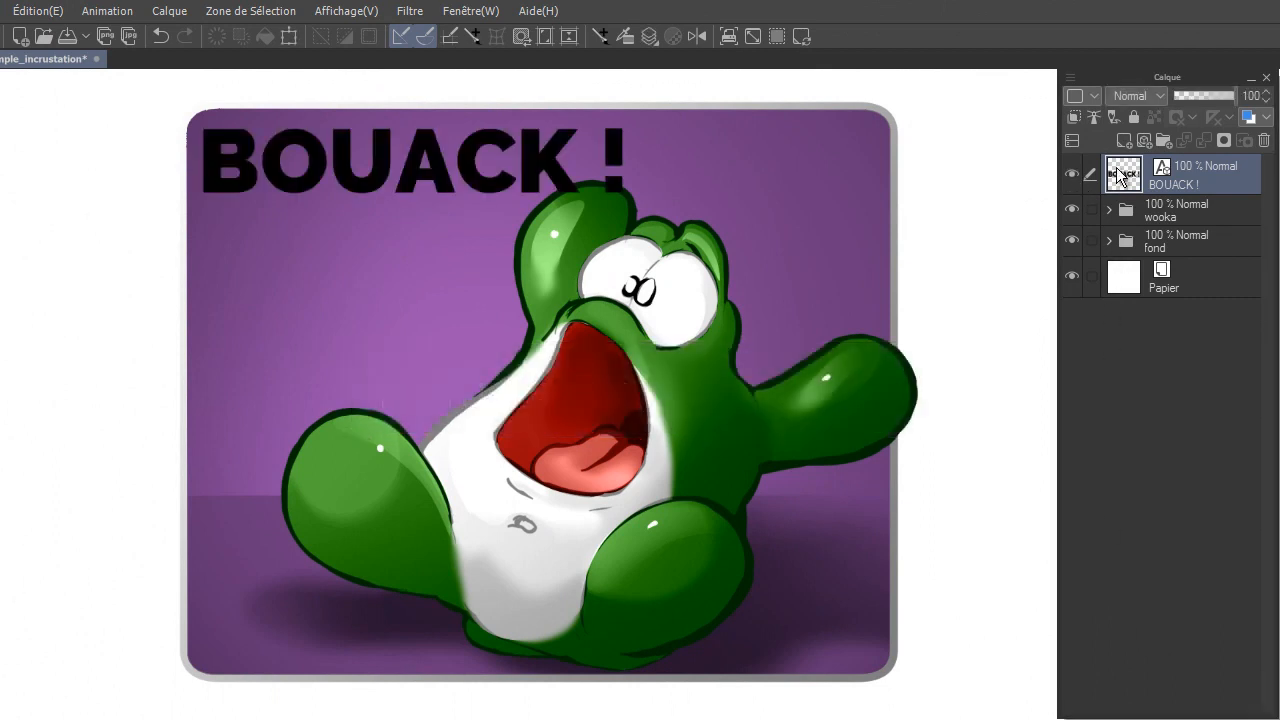
{"action": "left_click", "coordinate": [1142, 98]}
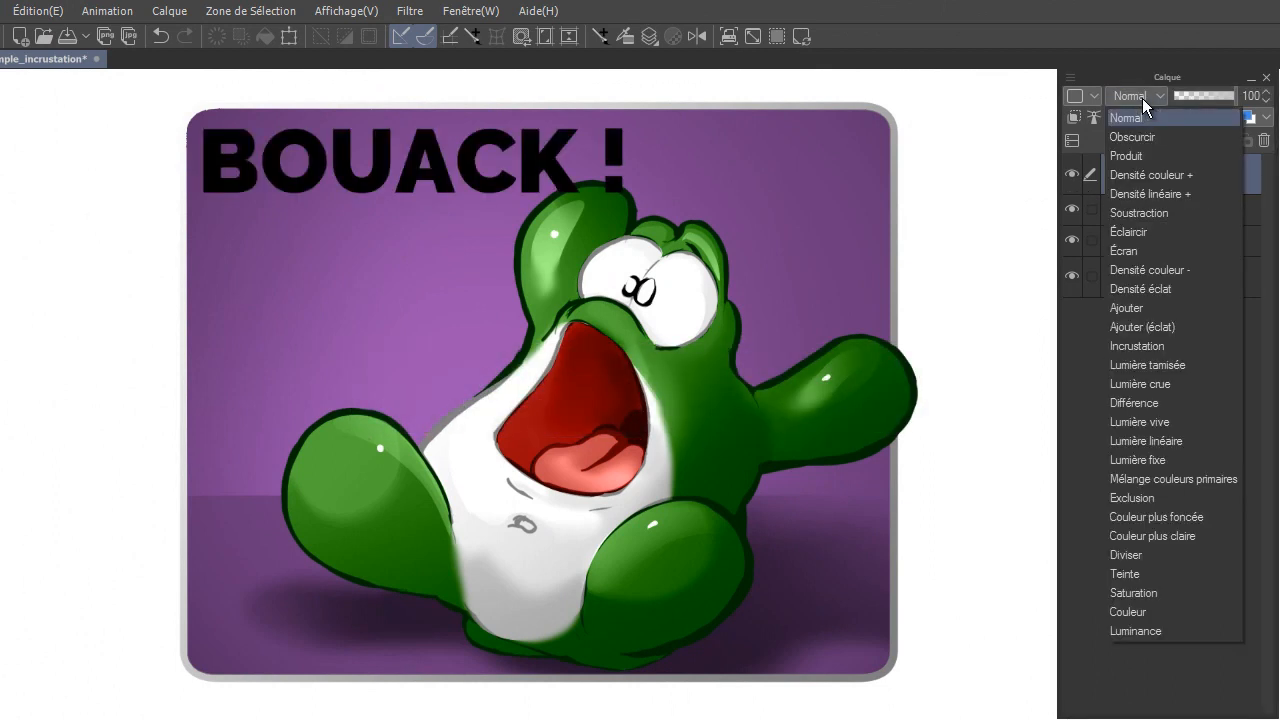
{"action": "left_click", "coordinate": [1152, 350]}
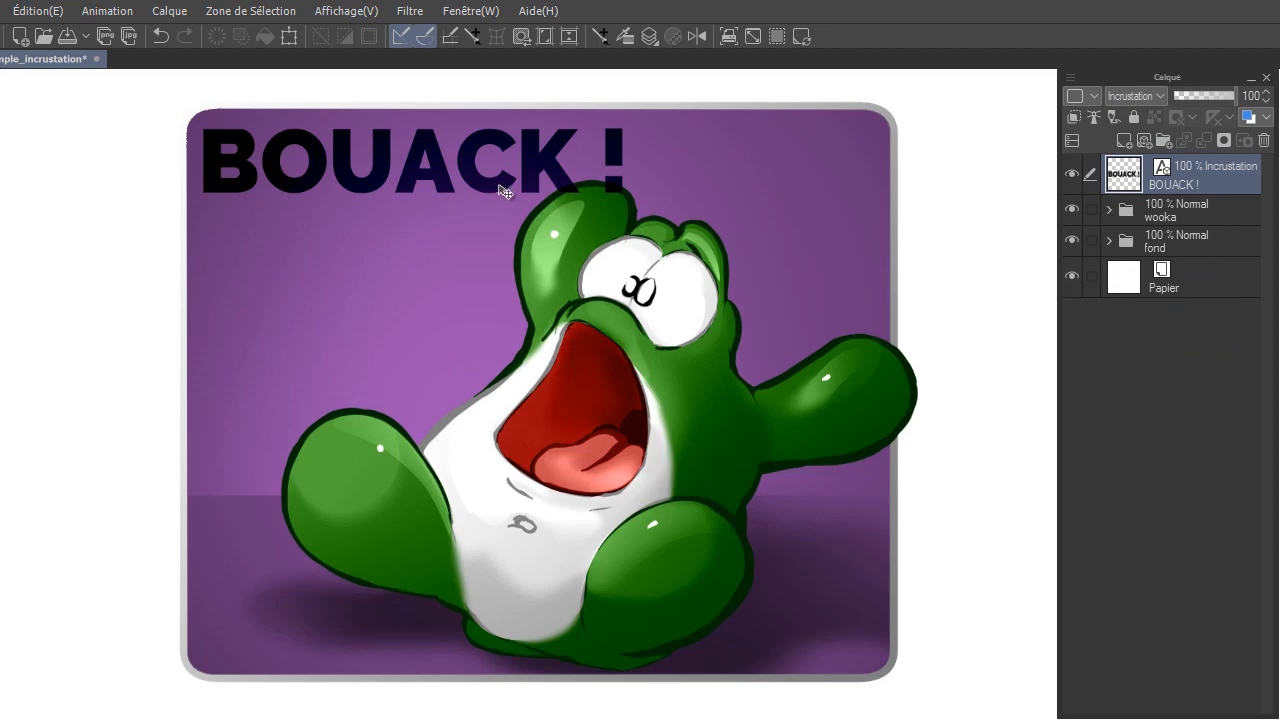
Step: Move the BOUACK ! text across the character and background to test the Incrustation blend, ending at the illustration's upper-left corner
{"action": "left_click_drag", "start_coordinate": [506, 203], "coordinate": [574, 290]}
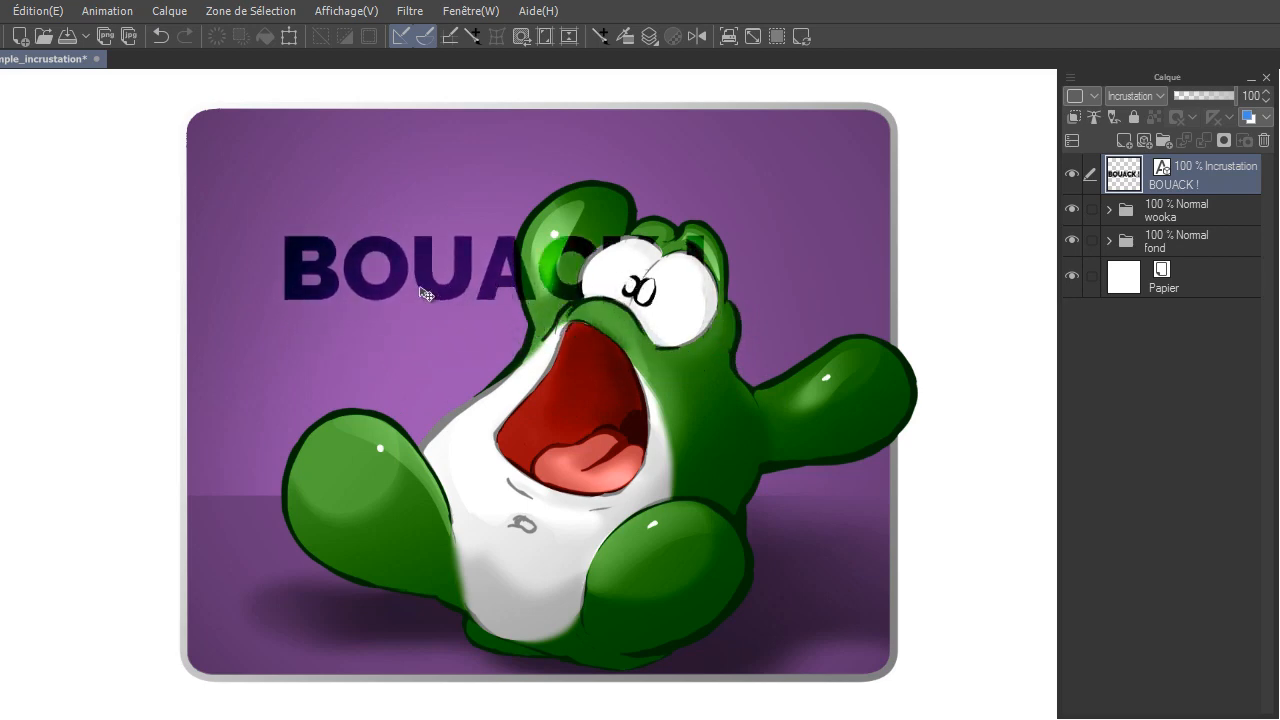
{"action": "left_click_drag", "start_coordinate": [520, 294], "coordinate": [606, 440]}
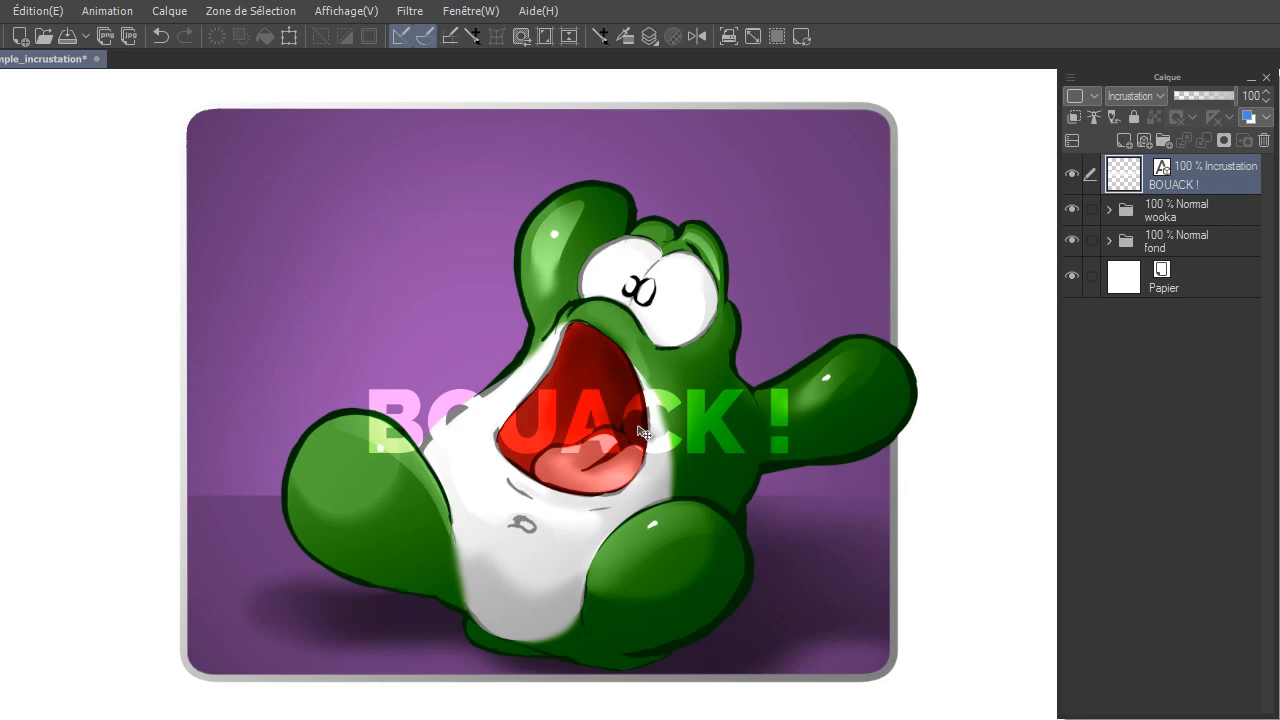
{"action": "left_click_drag", "start_coordinate": [643, 432], "coordinate": [456, 642]}
{"action": "left_click_drag", "start_coordinate": [533, 651], "coordinate": [528, 175]}
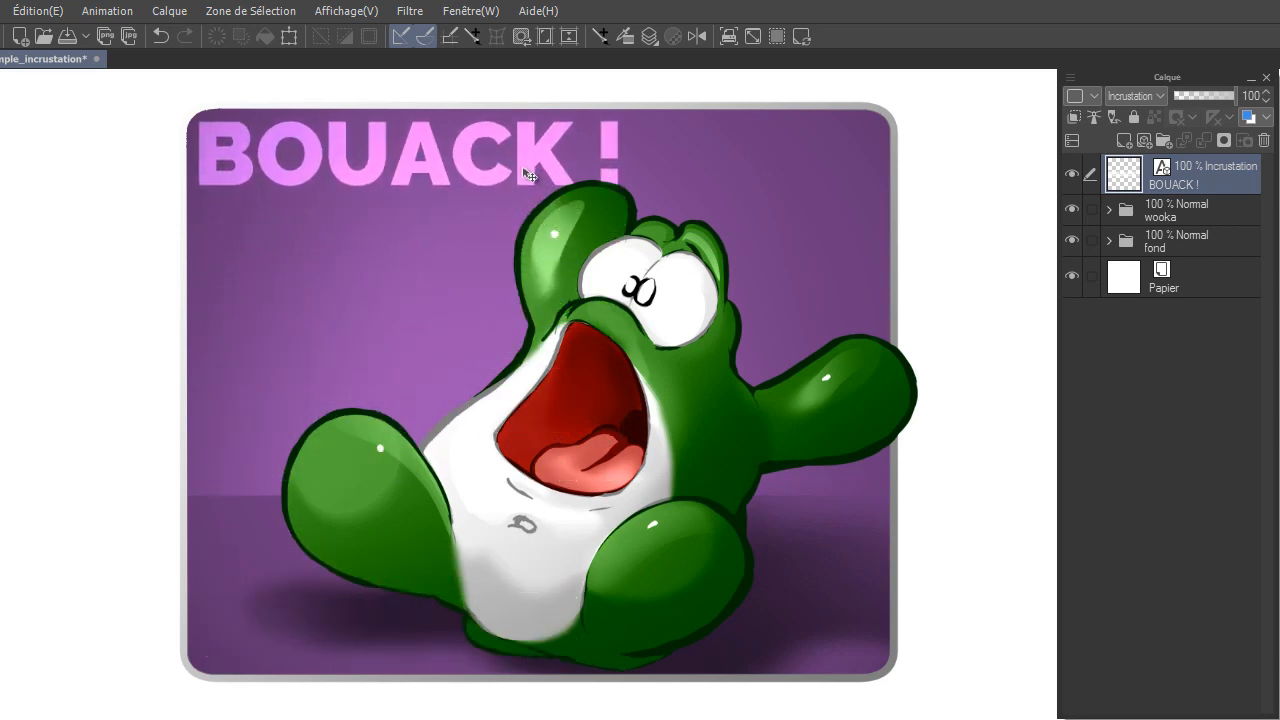
Step: Paint a large soft white glow over the character's mouth on a new layer above the text
{"action": "left_click", "coordinate": [1124, 143]}
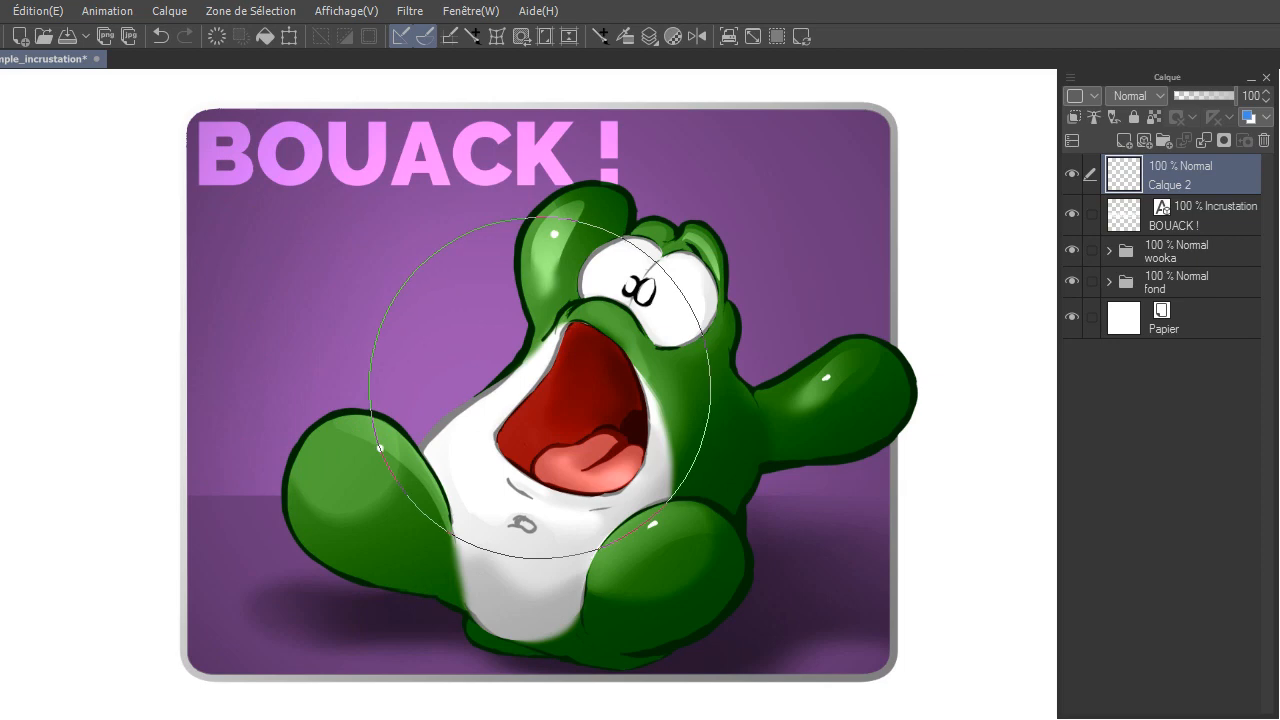
{"action": "left_click", "coordinate": [532, 383]}
{"action": "left_click", "coordinate": [532, 383]}
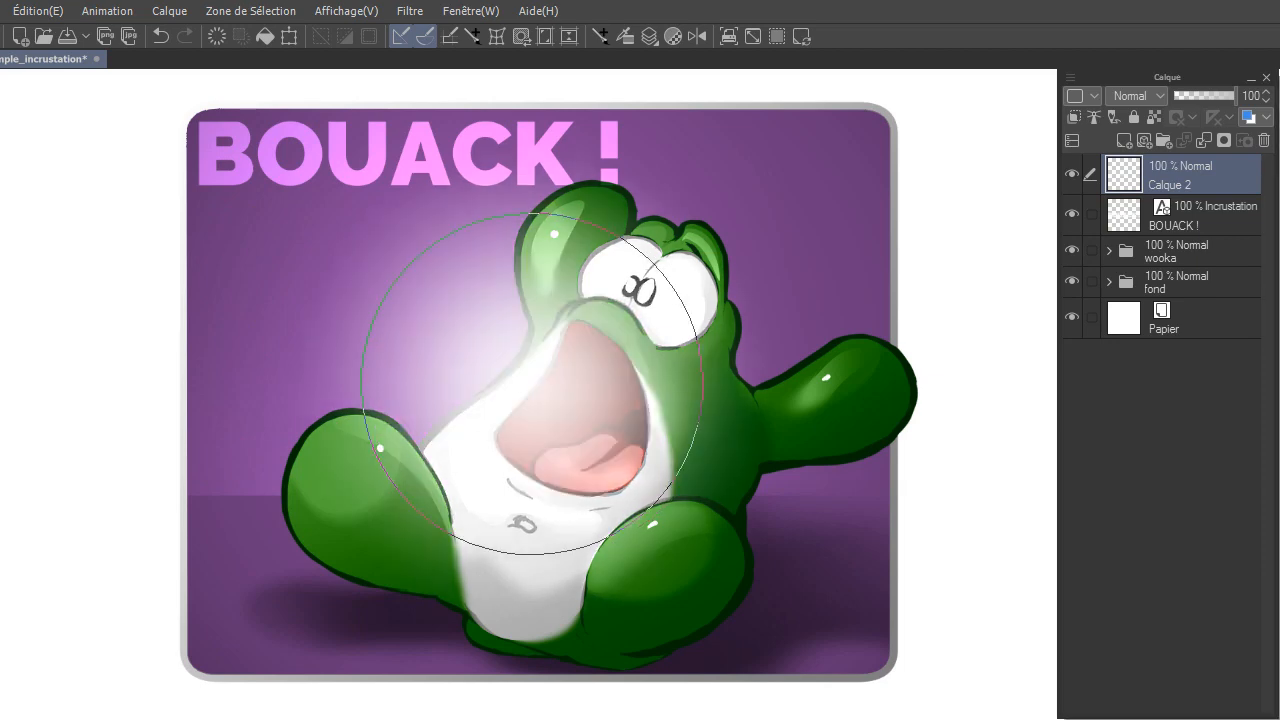
Step: Set the glow layer to Incrustation and place it between the wooka and fond folders
{"action": "left_click", "coordinate": [1153, 98]}
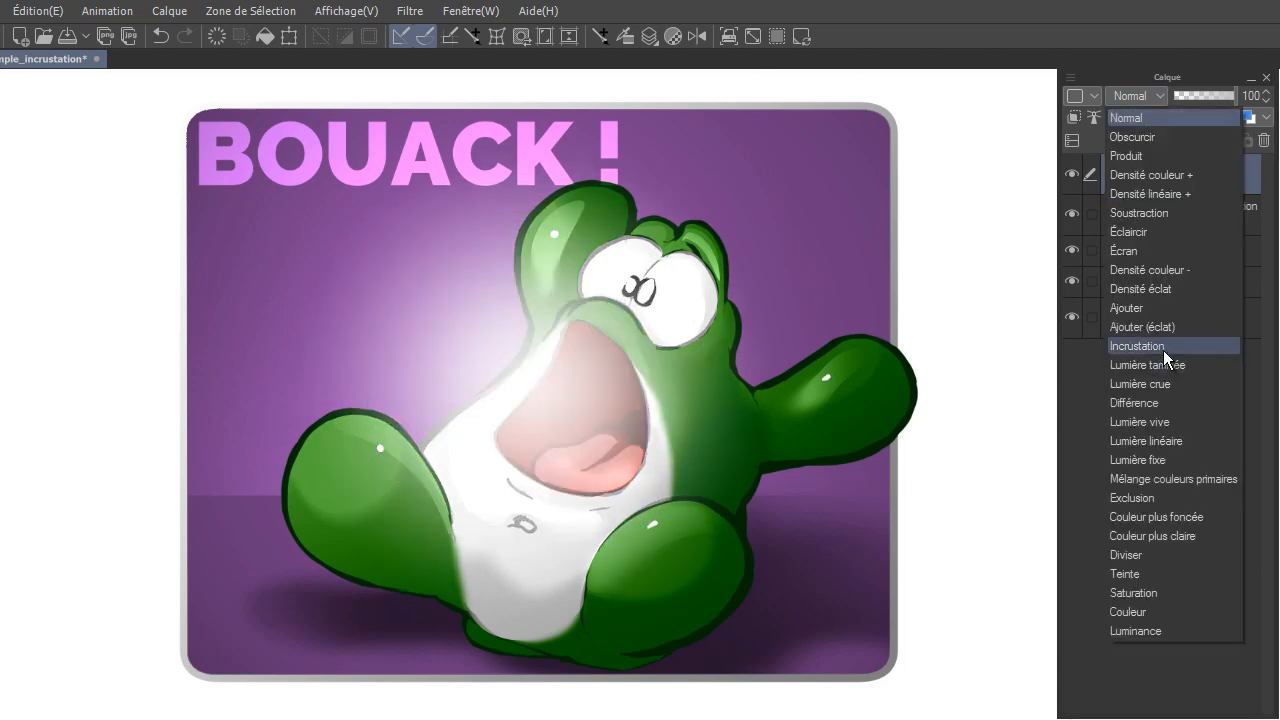
{"action": "left_click", "coordinate": [1165, 346]}
{"action": "left_click_drag", "start_coordinate": [1124, 160], "coordinate": [1195, 272]}
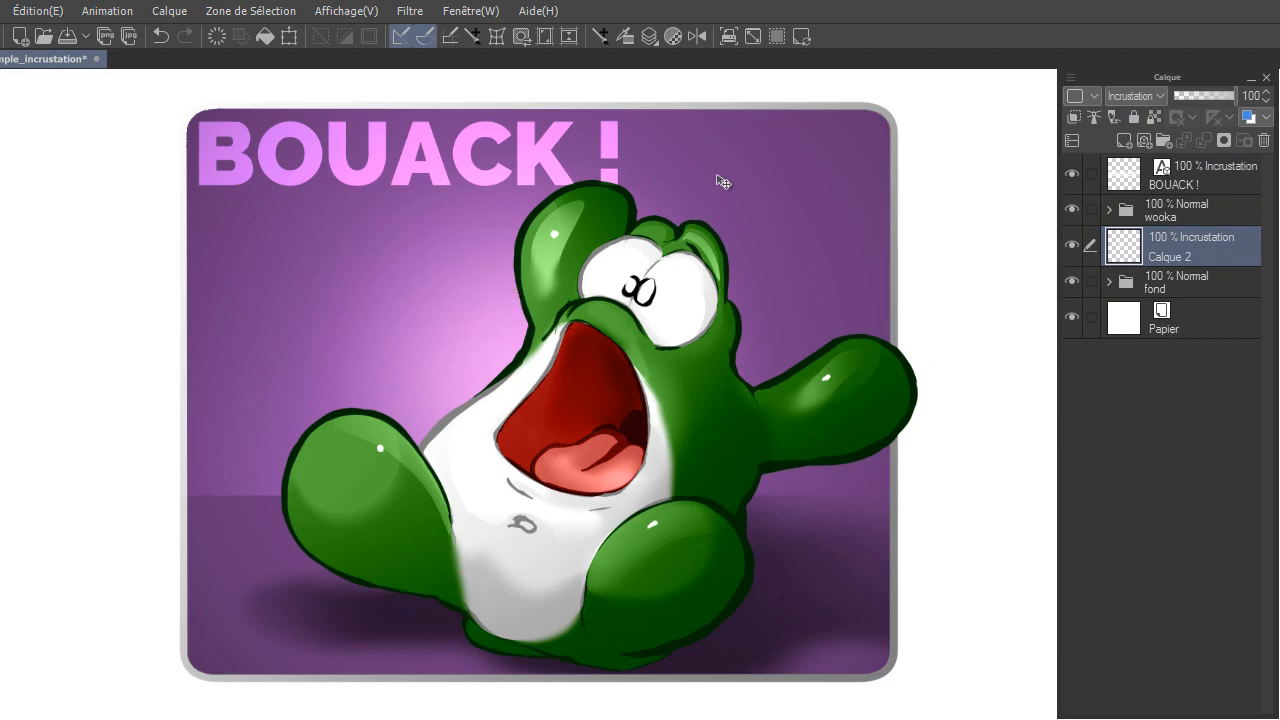
Step: Try the Écran blending mode on the glow layer for comparison and restore Incrustation
{"action": "left_click", "coordinate": [1147, 97]}
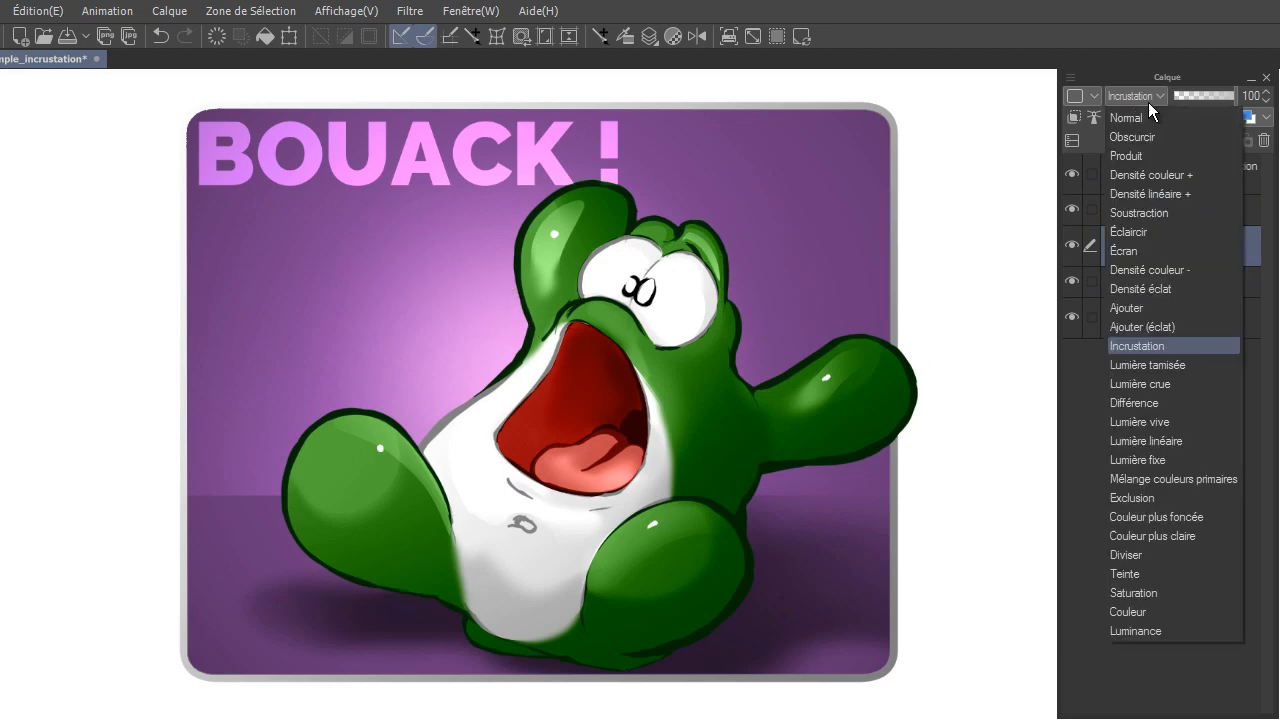
{"action": "left_click", "coordinate": [1147, 246]}
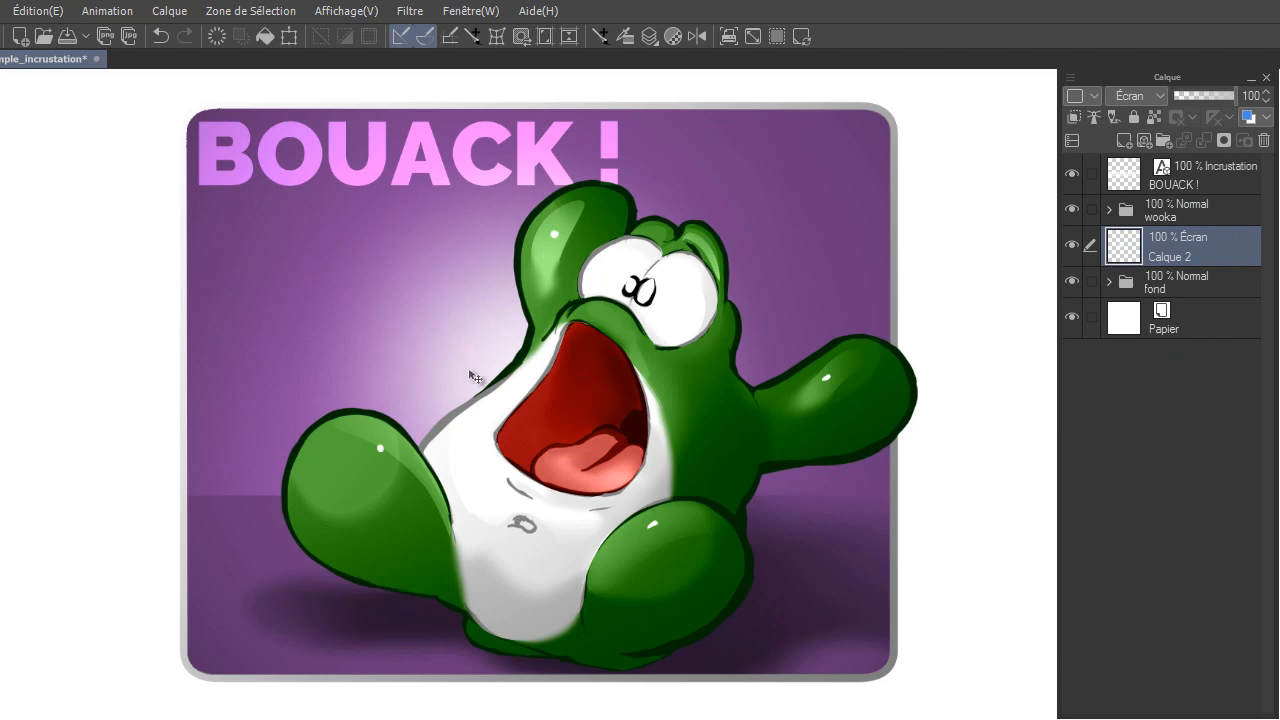
{"action": "left_click", "coordinate": [1137, 96]}
{"action": "left_click", "coordinate": [1175, 251]}
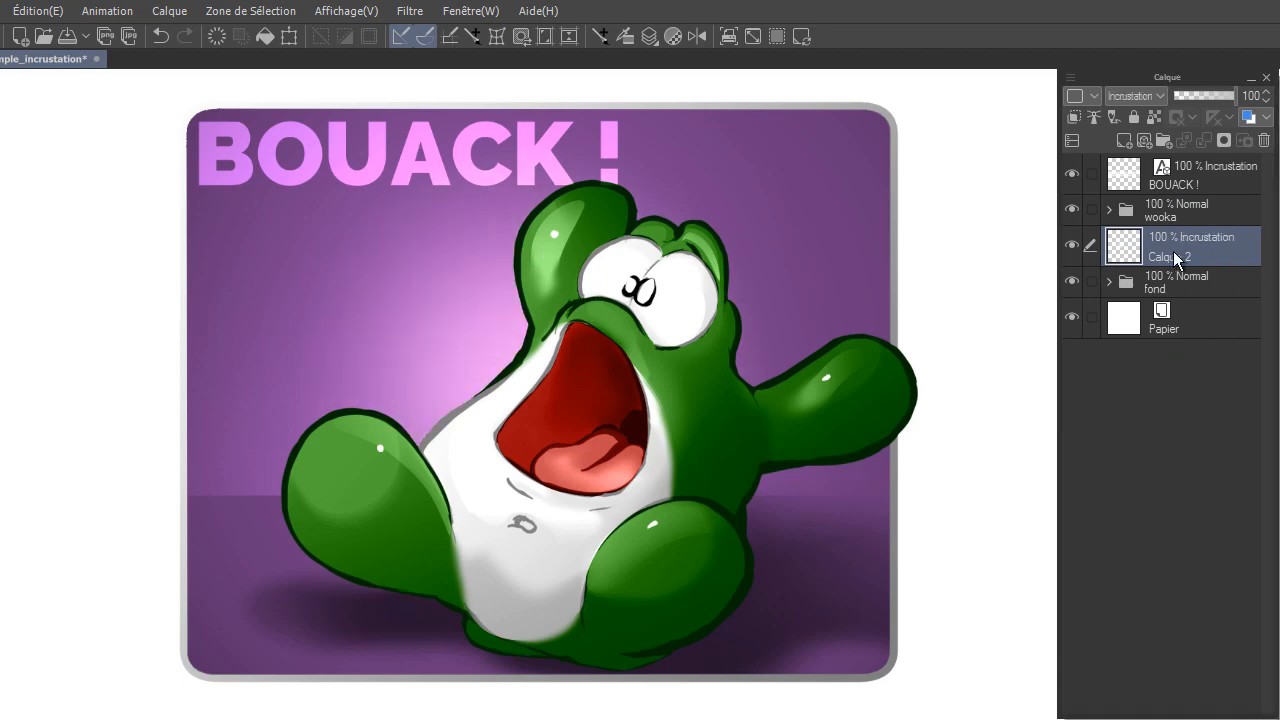
Step: Create a solid colour fill layer above the glow layer, sampling its colour from the purple background
{"action": "left_click", "coordinate": [169, 10]}
{"action": "mouse_move", "coordinate": [300, 56]}
{"action": "left_click", "coordinate": [640, 119]}
{"action": "left_click", "coordinate": [622, 330]}
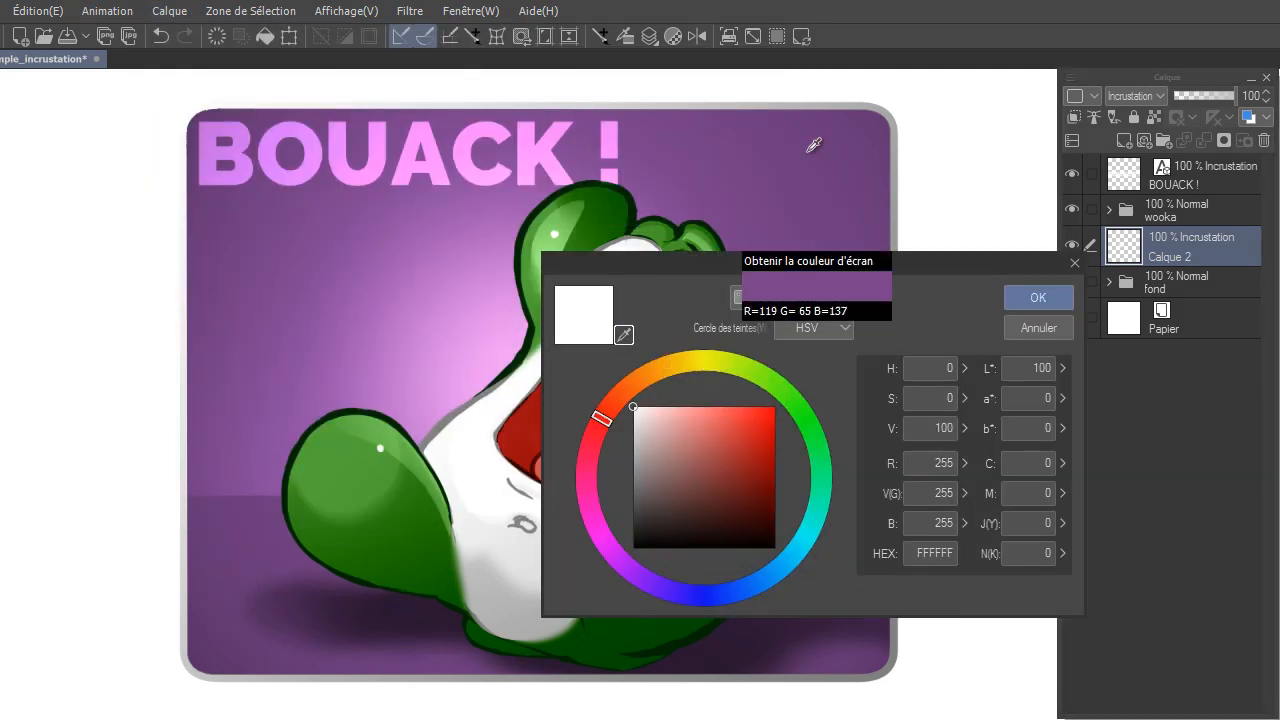
{"action": "left_click", "coordinate": [814, 160]}
{"action": "left_click", "coordinate": [1036, 298]}
Step: Set the purple fill layer to Écran, invert its mask and paint a soft glow in the background's upper right
{"action": "left_click", "coordinate": [1140, 96]}
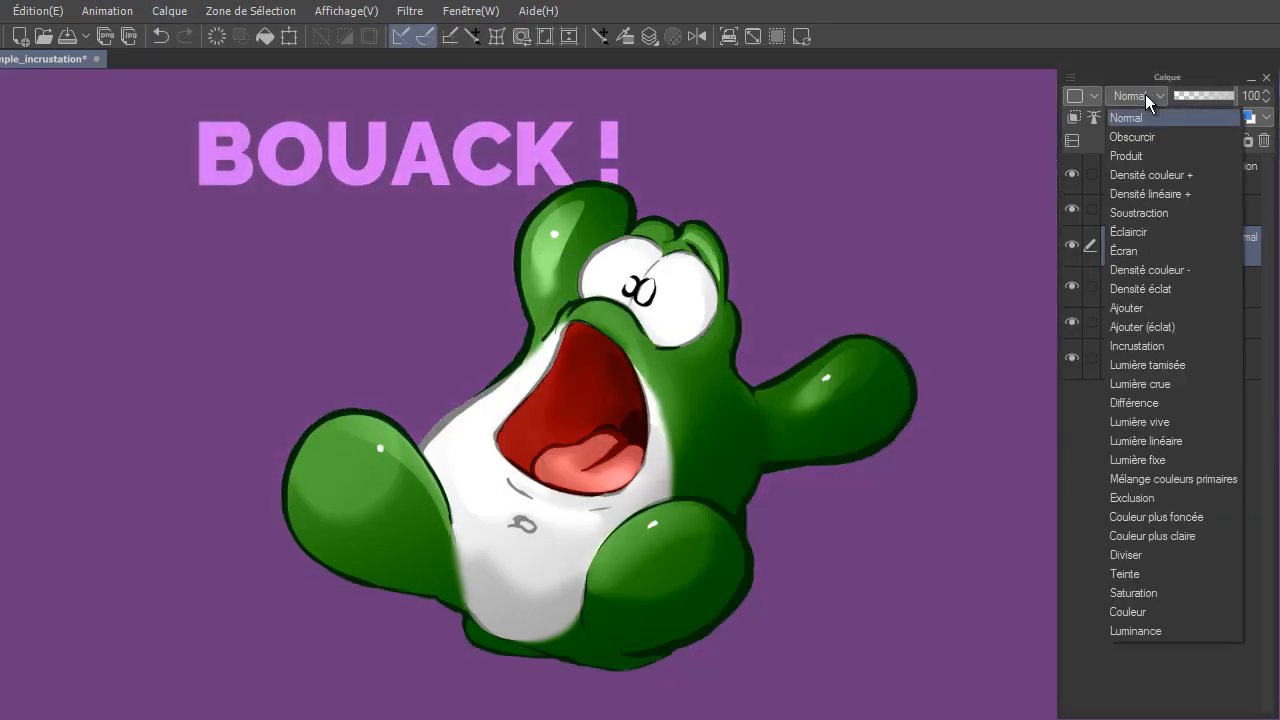
{"action": "left_click", "coordinate": [1130, 249]}
{"action": "key", "text": "ctrl+i"}
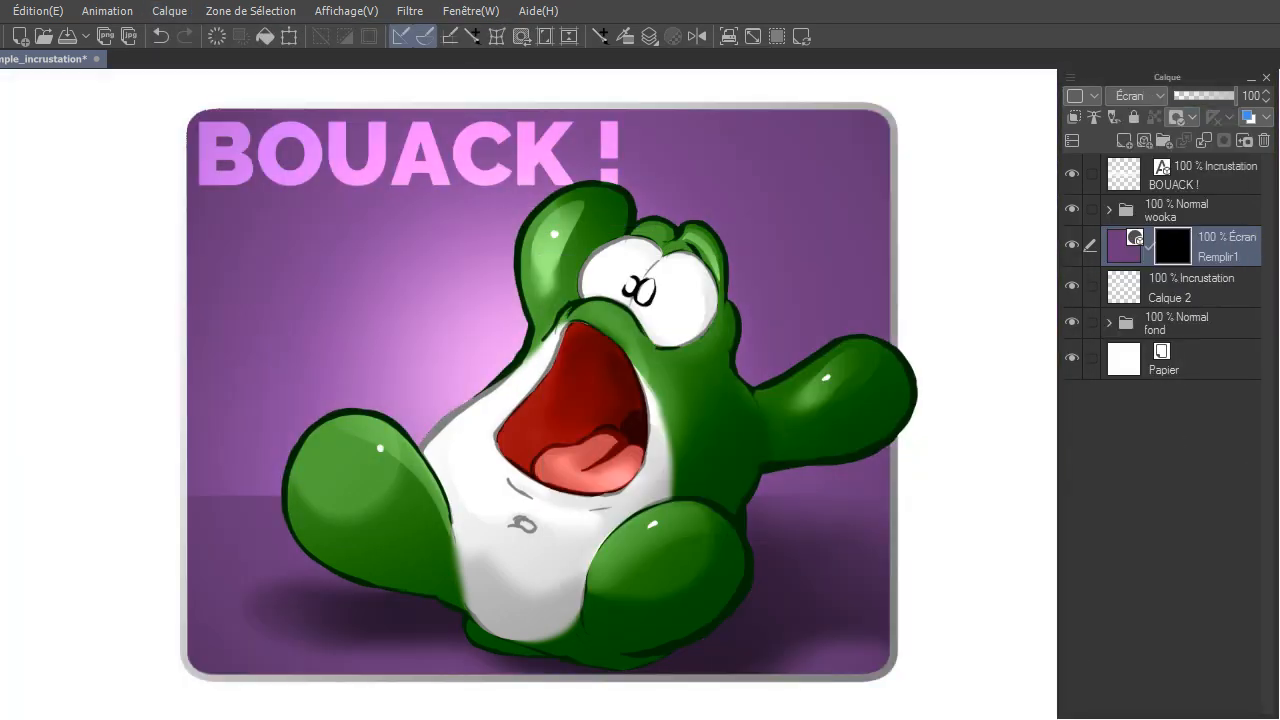
{"action": "mouse_move", "coordinate": [829, 300]}
{"action": "left_mouse_down"}
{"action": "mouse_move", "coordinate": [850, 298]}
{"action": "mouse_move", "coordinate": [800, 243]}
{"action": "left_mouse_up"}
Step: Duplicate the purple fill layer to strengthen the glow, and delete both fill layers
{"action": "mouse_move", "coordinate": [1215, 250]}
{"action": "left_mouse_down"}
{"action": "mouse_move", "coordinate": [1250, 150]}
{"action": "mouse_move", "coordinate": [1123, 146]}
{"action": "left_mouse_up"}
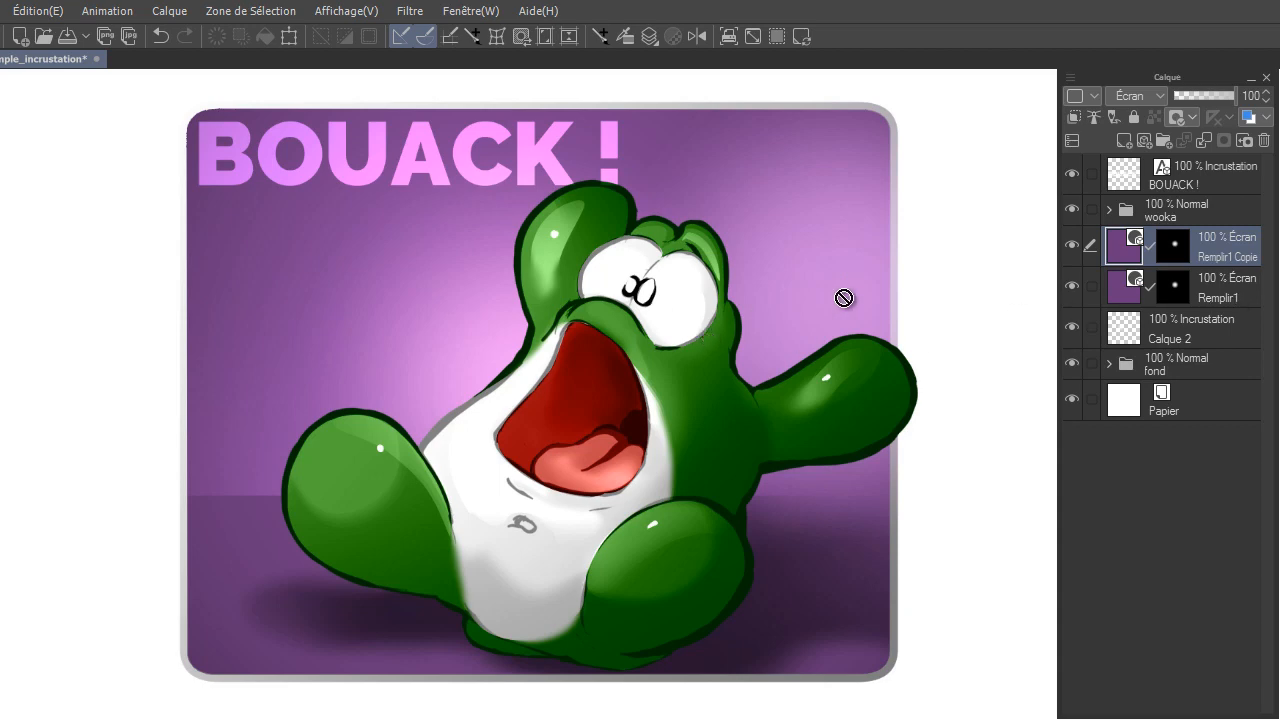
{"action": "left_click", "coordinate": [1232, 293], "text": "ctrl"}
{"action": "key", "text": "Delete"}
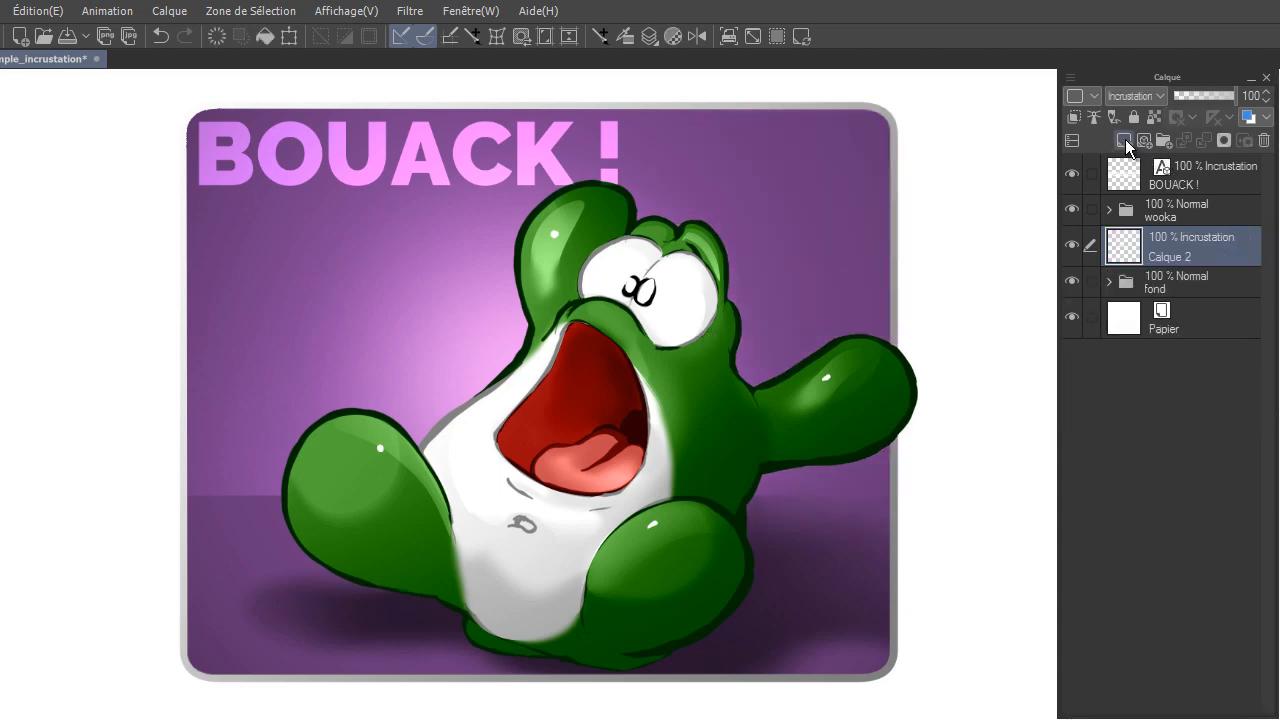
Step: Create a new layer directly above the fond folder, beneath Calque 2, and clip it to that folder
{"action": "left_click", "coordinate": [1125, 139]}
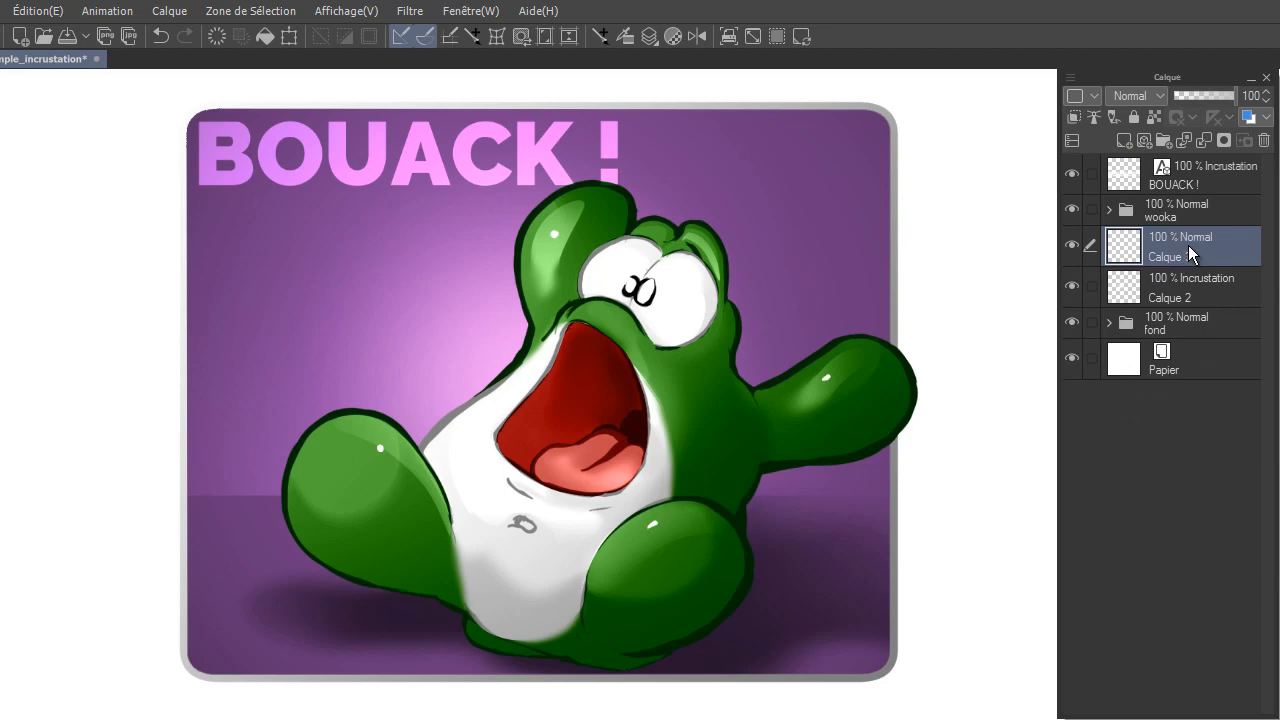
{"action": "left_click_drag", "start_coordinate": [1188, 245], "coordinate": [1191, 303]}
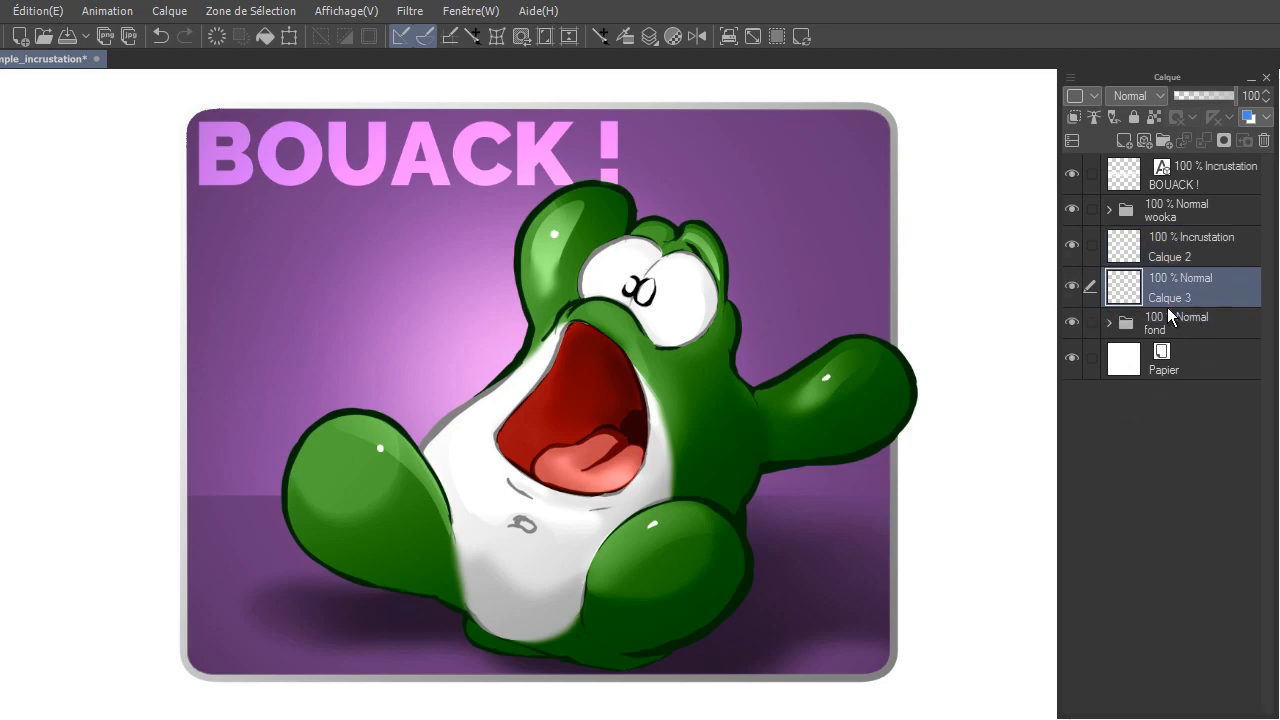
{"action": "left_click", "coordinate": [1080, 120]}
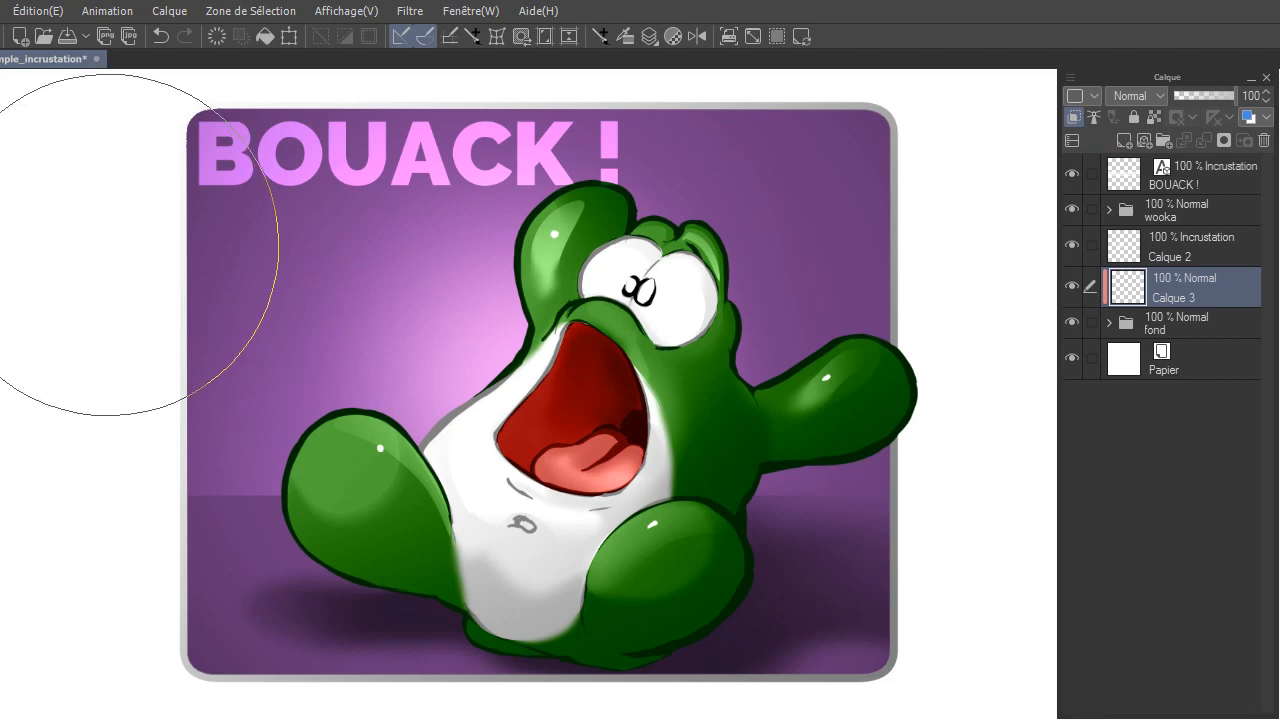
Step: Paint soft black shading around the background's sides and bottom on Calque 3, and blend it as Incrustation at 26% opacity
{"action": "mouse_move", "coordinate": [108, 245]}
{"action": "left_mouse_down"}
{"action": "mouse_move", "coordinate": [110, 410]}
{"action": "mouse_move", "coordinate": [193, 658]}
{"action": "mouse_move", "coordinate": [329, 708]}
{"action": "mouse_move", "coordinate": [563, 710]}
{"action": "mouse_move", "coordinate": [822, 673]}
{"action": "mouse_move", "coordinate": [1016, 428]}
{"action": "left_mouse_up"}
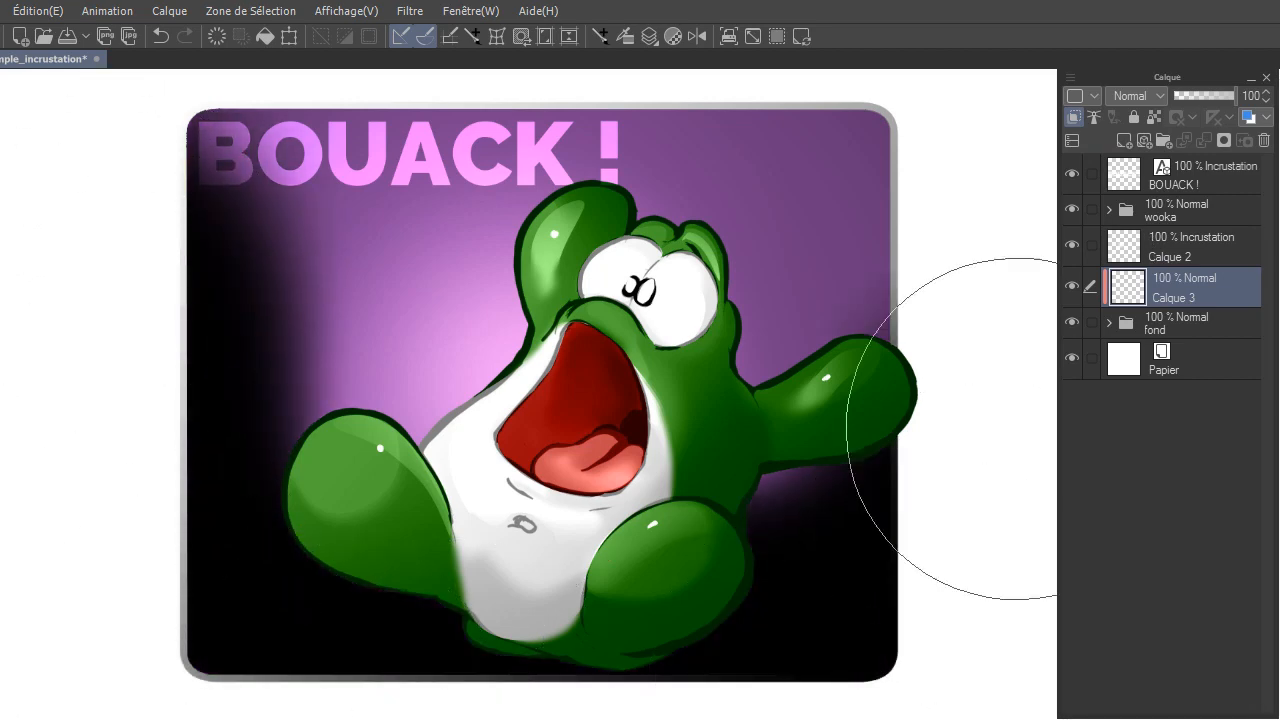
{"action": "left_click", "coordinate": [1135, 96]}
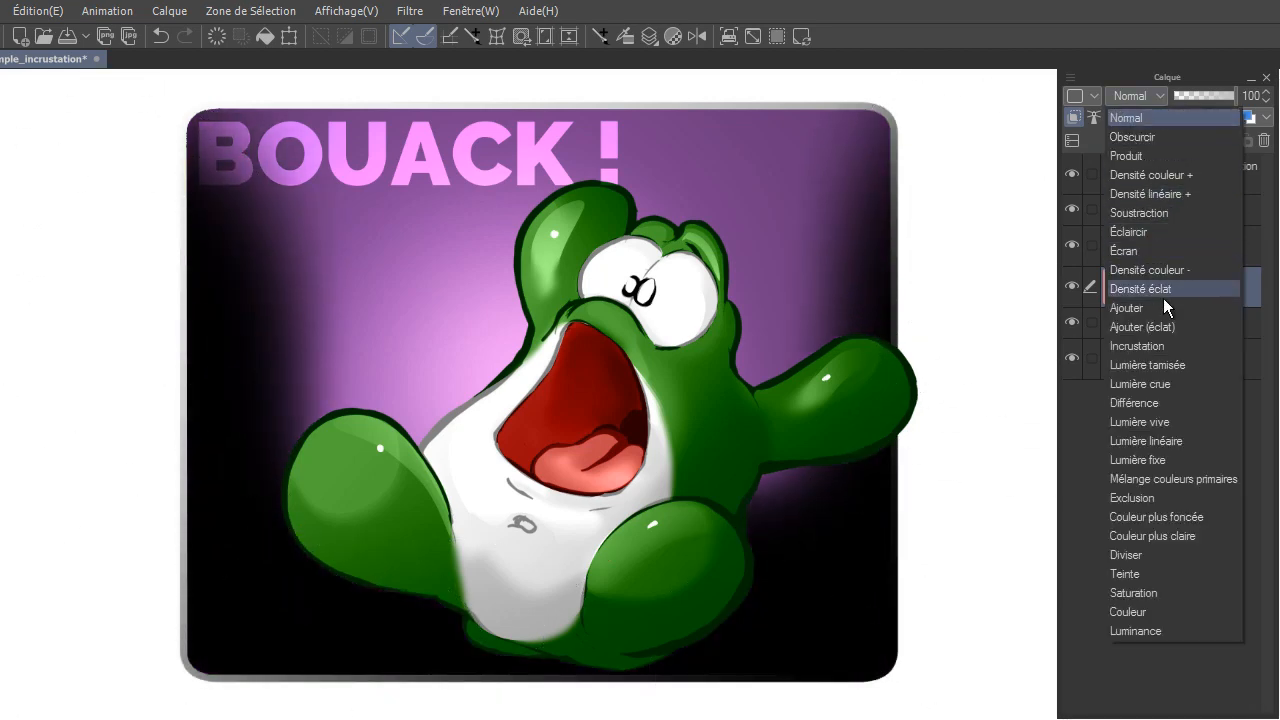
{"action": "left_click", "coordinate": [1137, 346]}
{"action": "left_click", "coordinate": [1194, 96]}
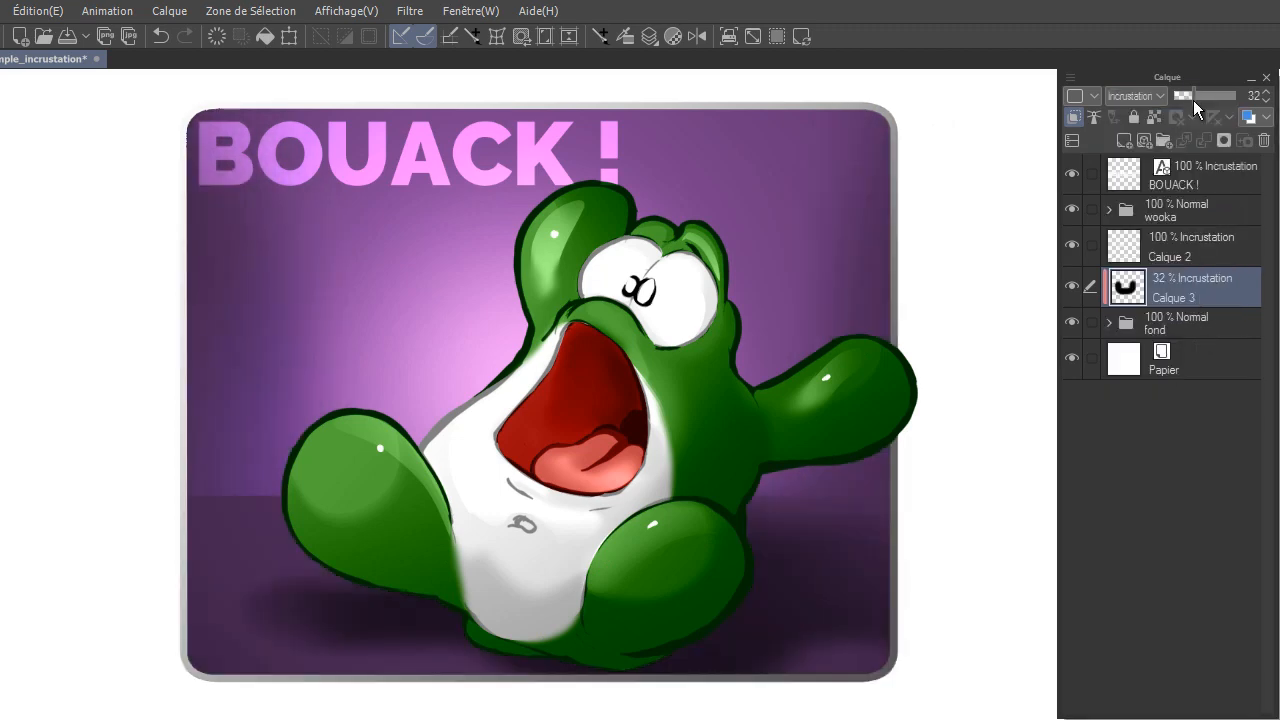
{"action": "left_click_drag", "start_coordinate": [1194, 100], "coordinate": [1190, 100]}
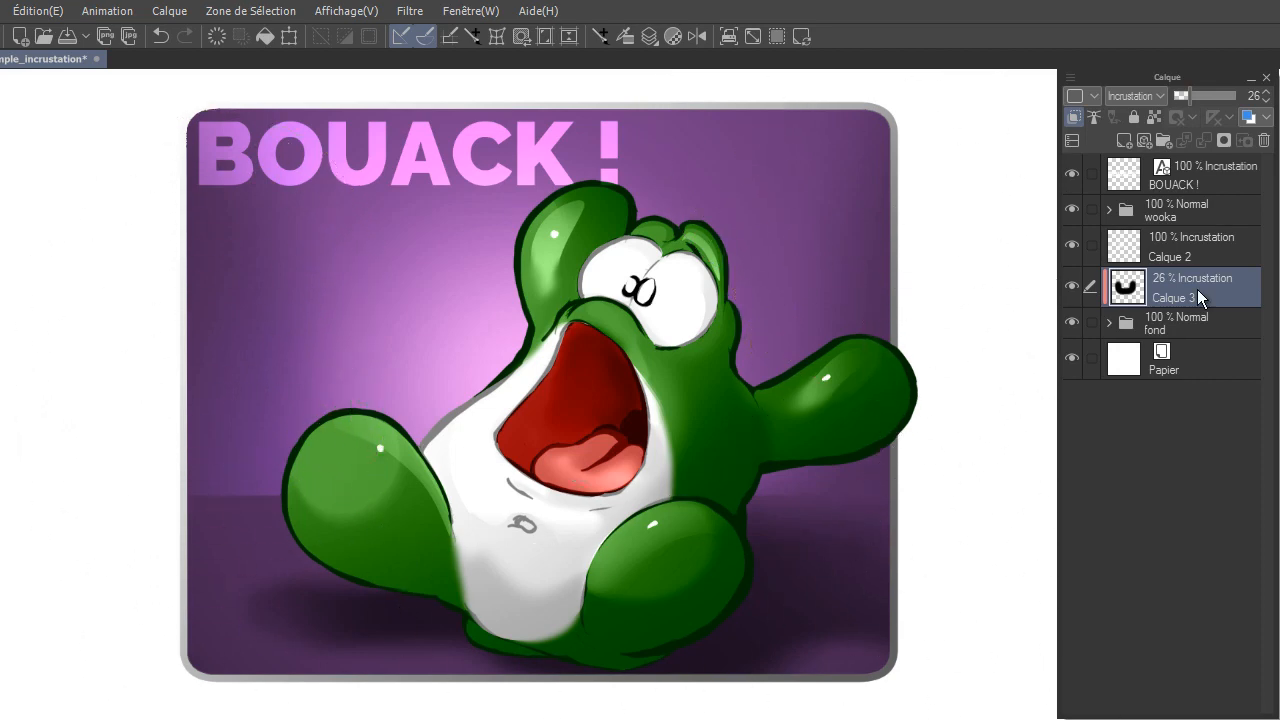
Step: Create a new layer above the BOUACK ! text and paint a soft yellow glow in front of the character's mouth
{"action": "left_click", "coordinate": [1185, 178]}
{"action": "left_click", "coordinate": [1124, 140]}
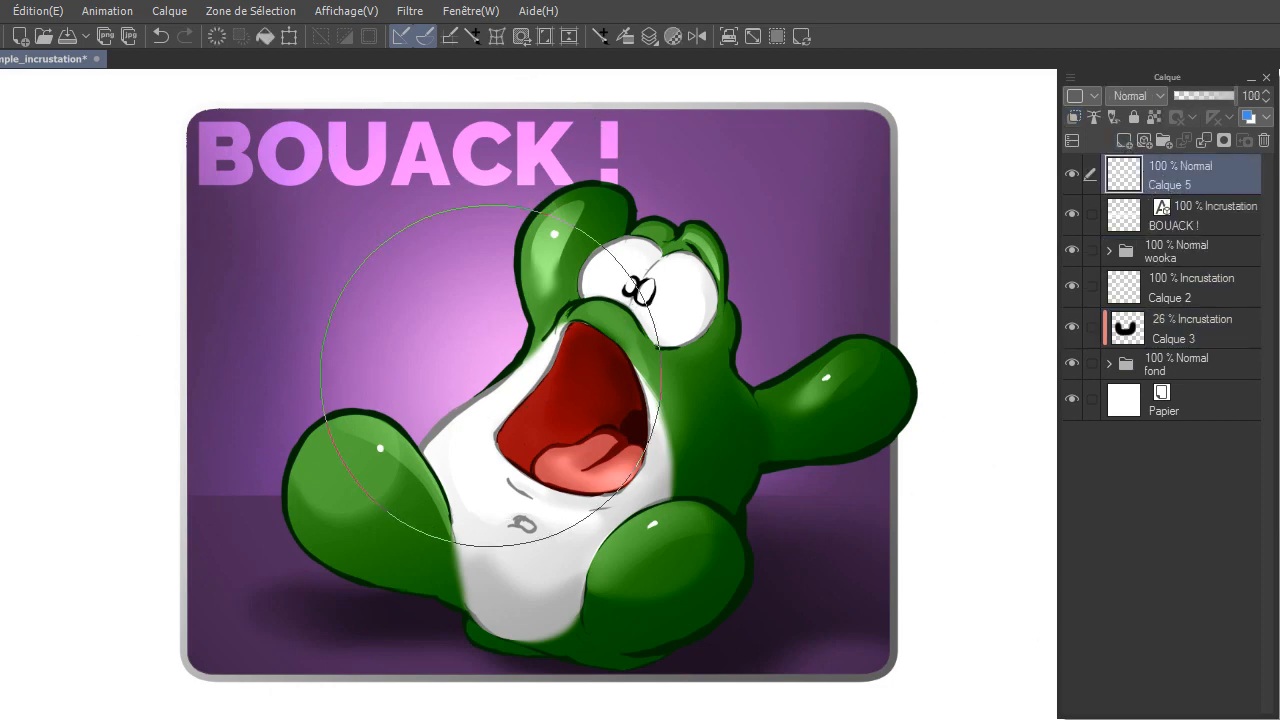
{"action": "left_click", "coordinate": [491, 376]}
{"action": "left_click", "coordinate": [491, 376]}
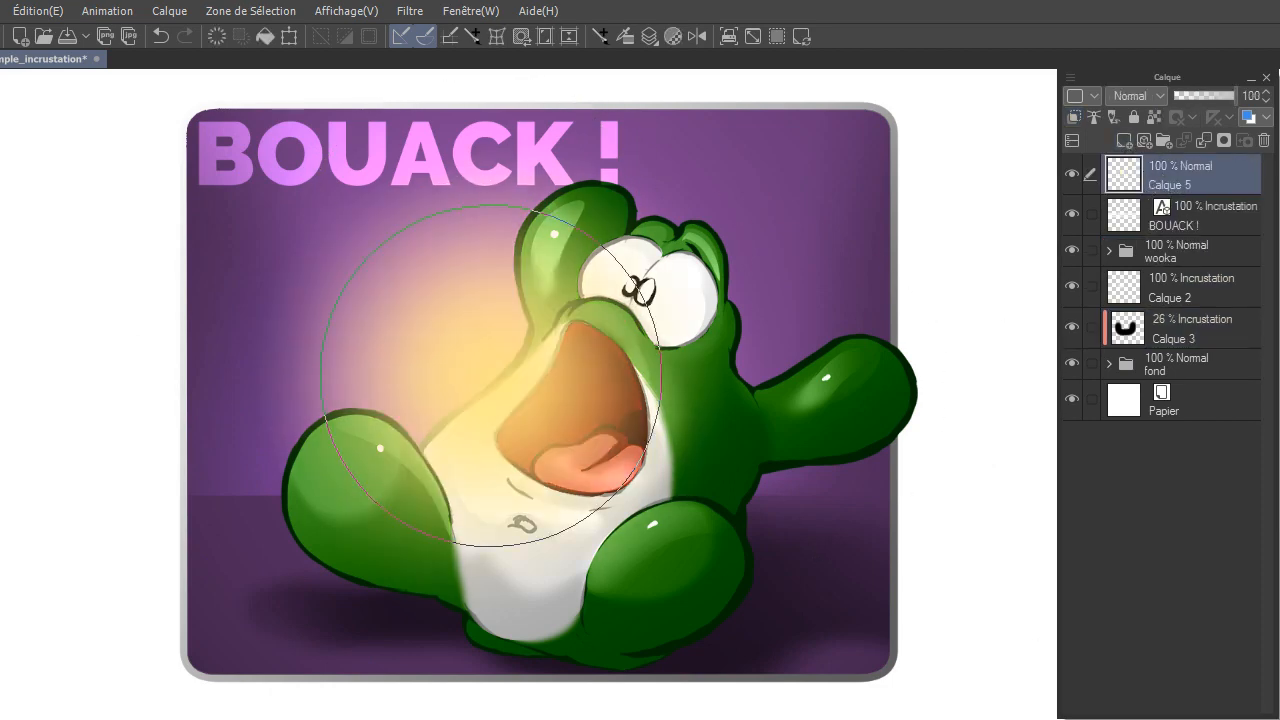
Step: Distort the yellow glow into a diagonal beam from the illustration's upper-left corner towards the mouth, and blend it as Incrustation
{"action": "key", "text": "ctrl+t"}
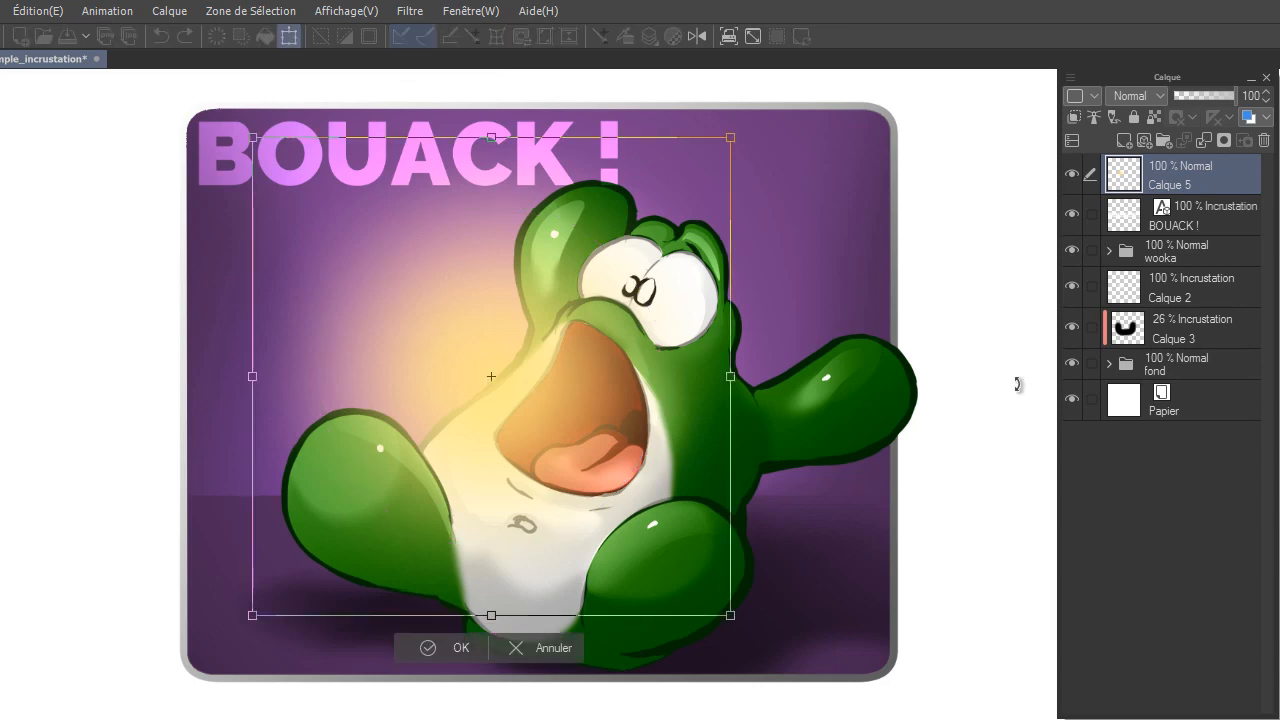
{"action": "left_click_drag", "start_coordinate": [730, 376], "coordinate": [455, 357]}
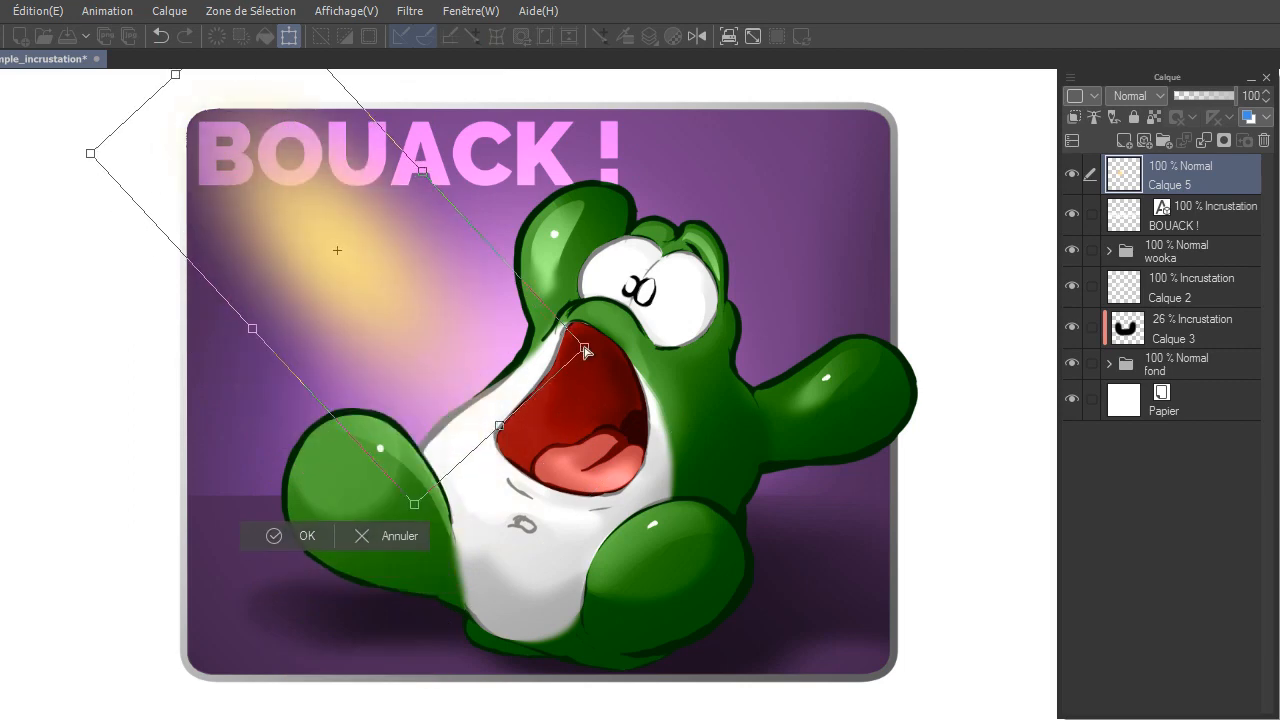
{"action": "left_click_drag", "start_coordinate": [585, 350], "coordinate": [783, 227]}
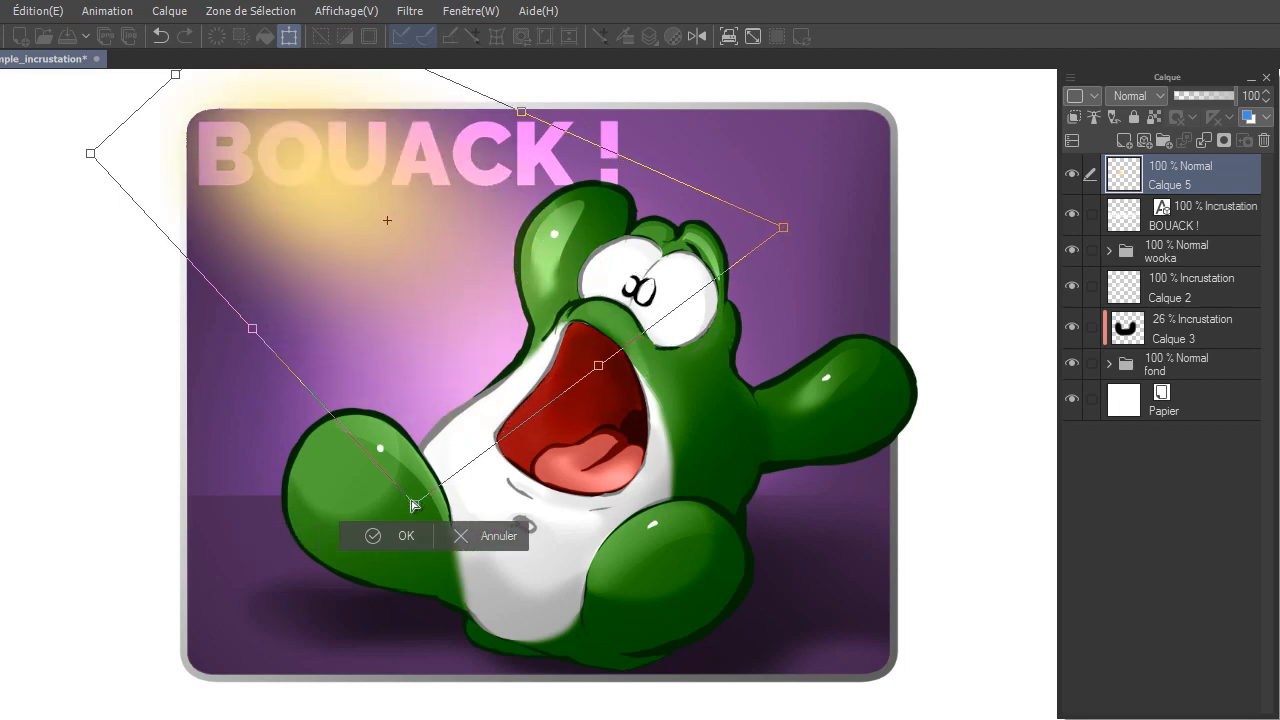
{"action": "left_click_drag", "start_coordinate": [415, 503], "coordinate": [361, 671]}
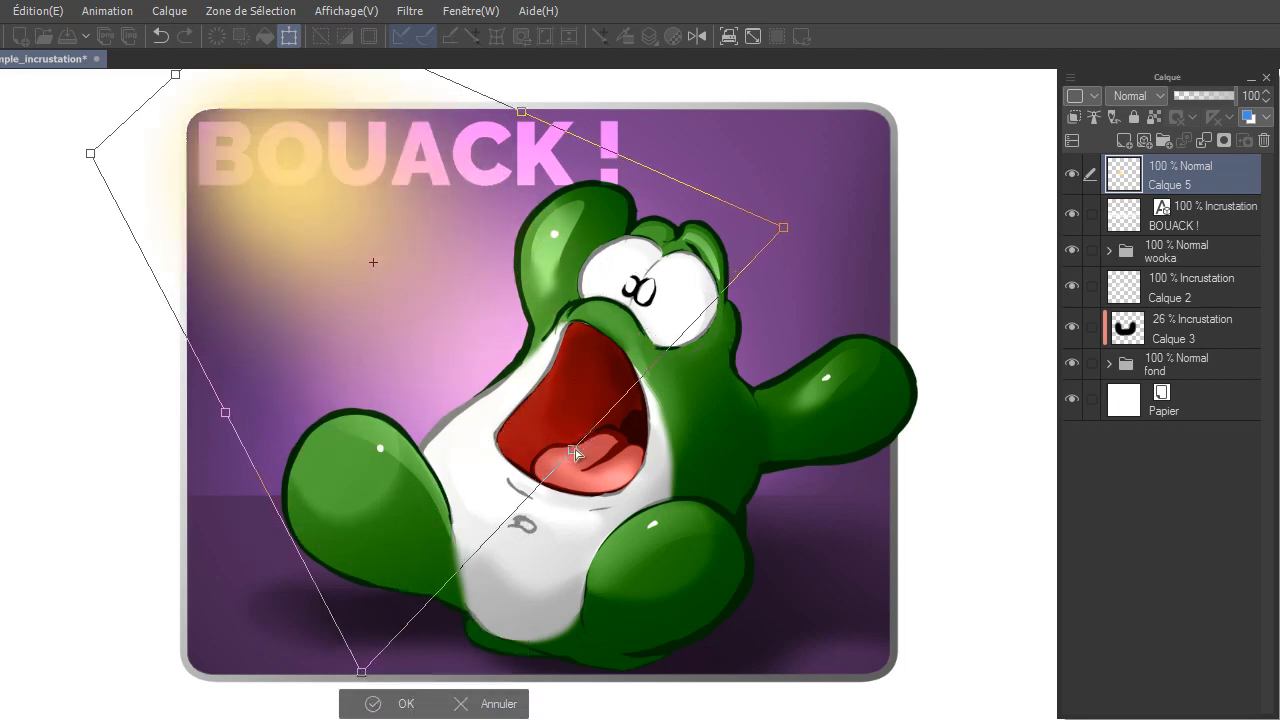
{"action": "left_click_drag", "start_coordinate": [575, 453], "coordinate": [890, 657]}
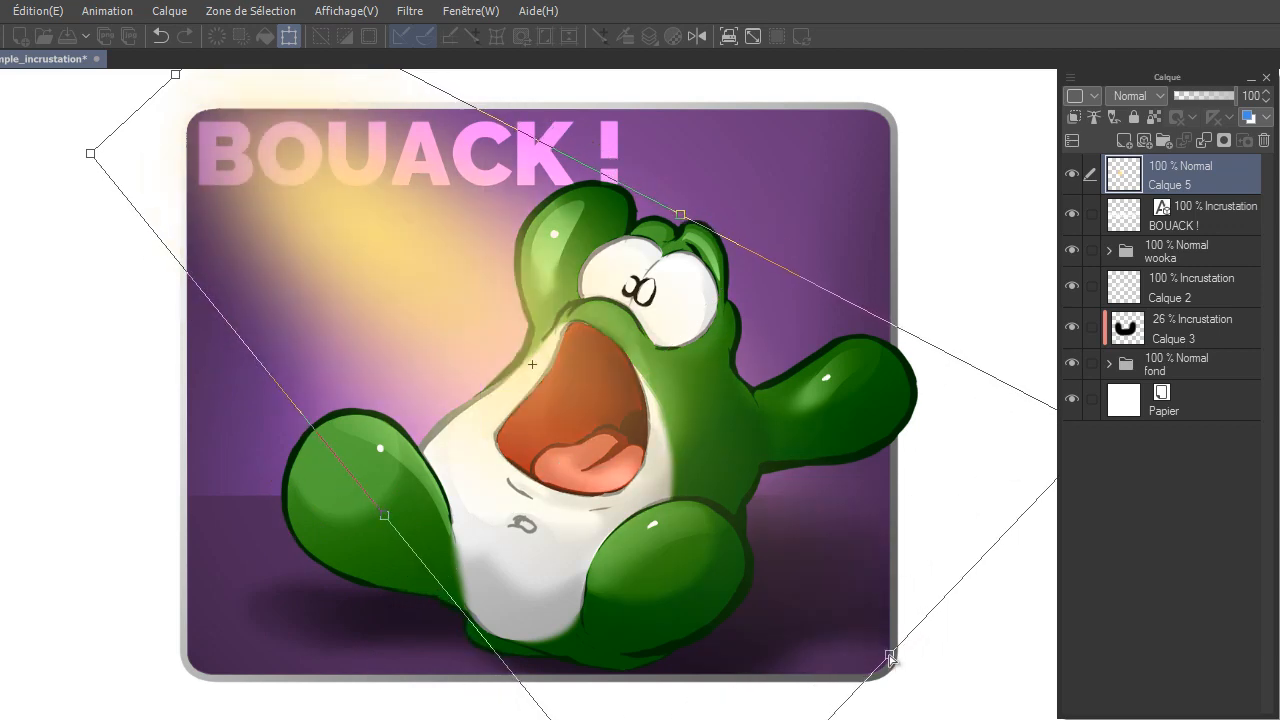
{"action": "left_click_drag", "start_coordinate": [563, 436], "coordinate": [501, 398]}
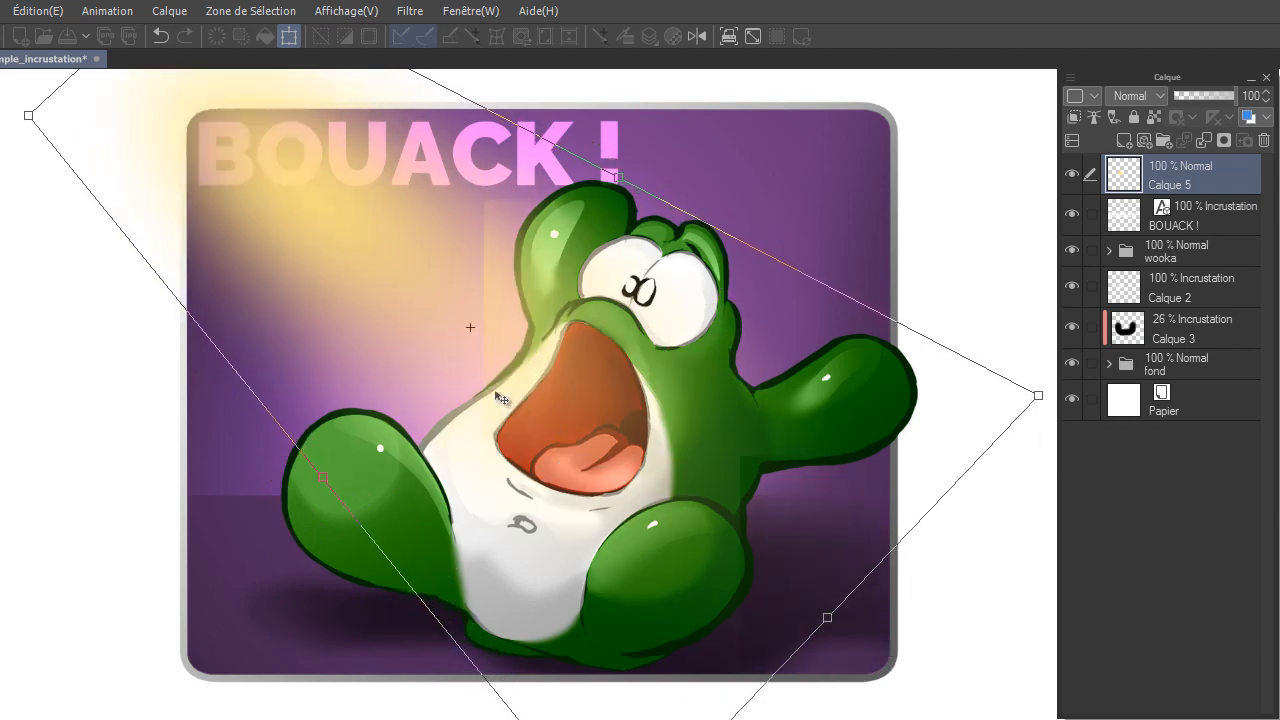
{"action": "key", "text": "Return"}
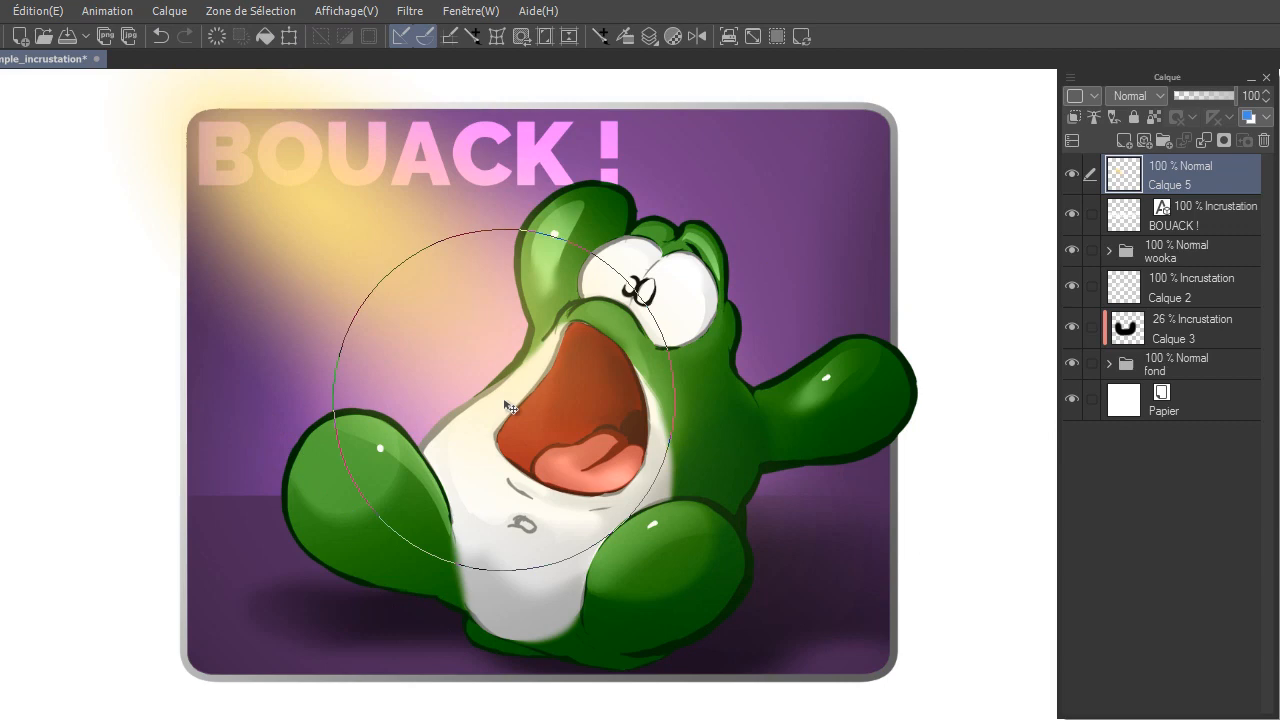
{"action": "left_click", "coordinate": [1151, 93]}
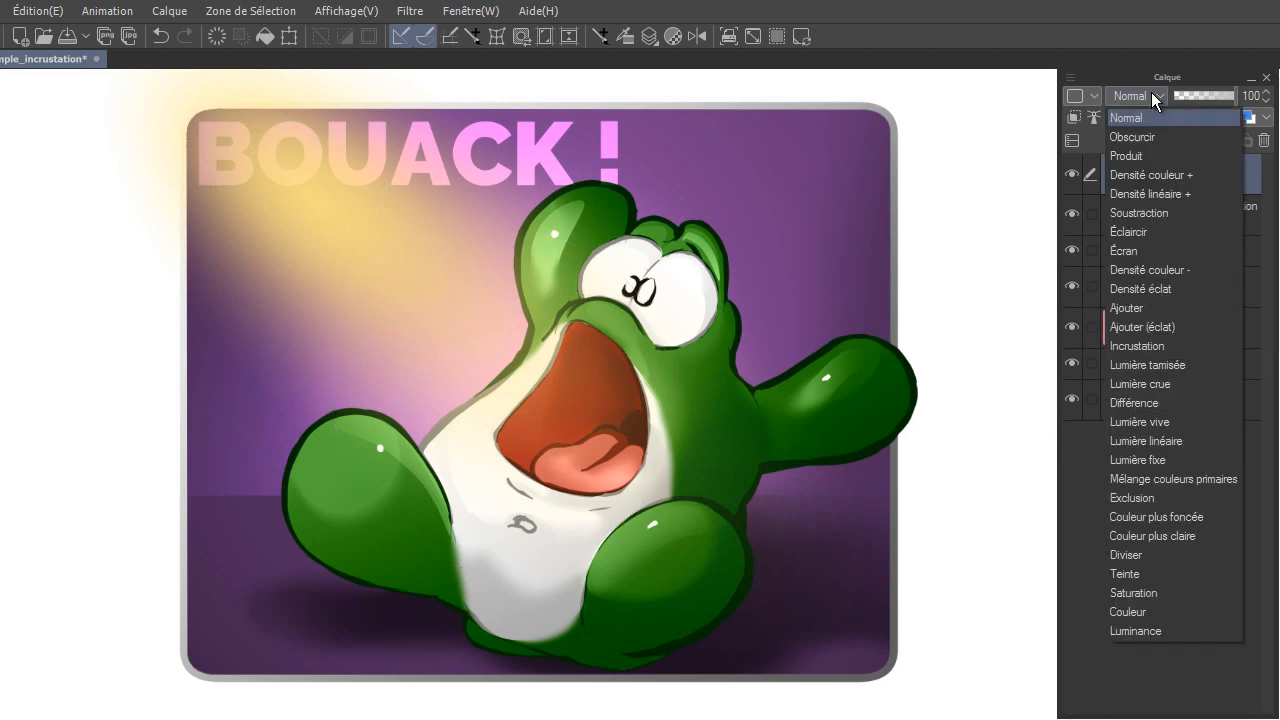
{"action": "left_click", "coordinate": [1150, 346]}
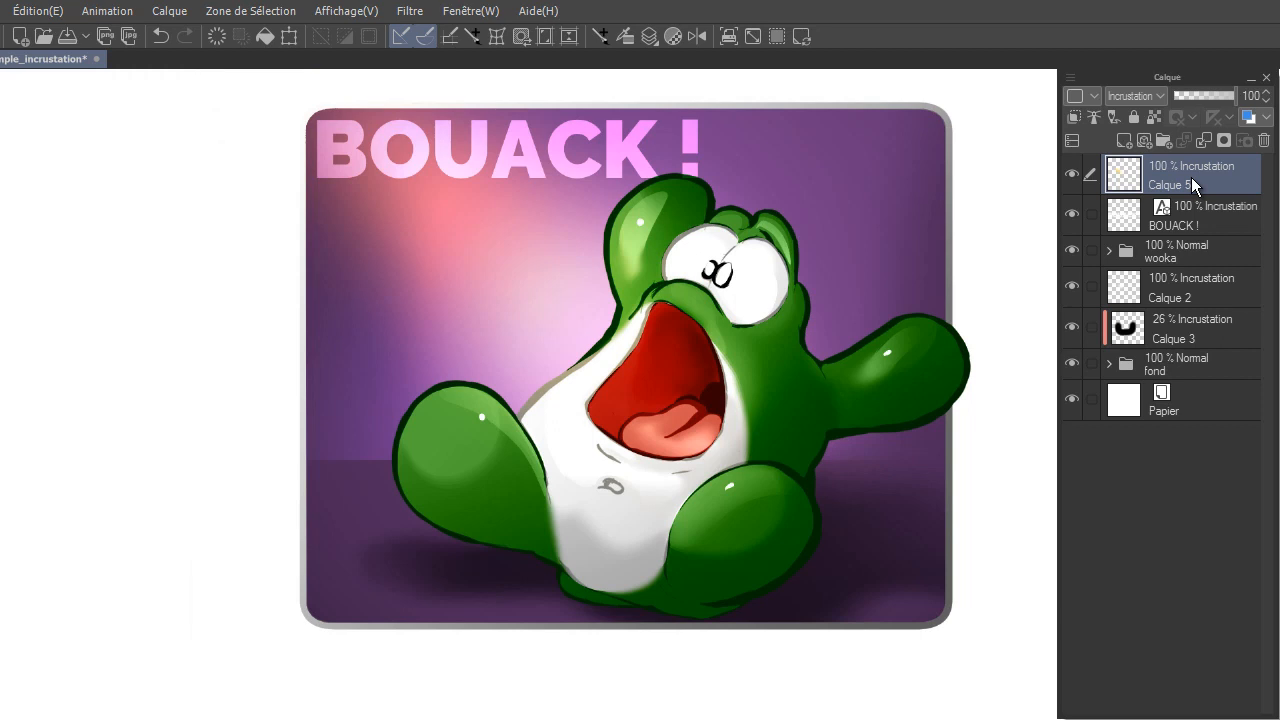
Step: Paste the copied flame, rotate and place it so it shoots from the character's mouth, and blend it as Incrustation
{"action": "key", "text": "ctrl+v"}
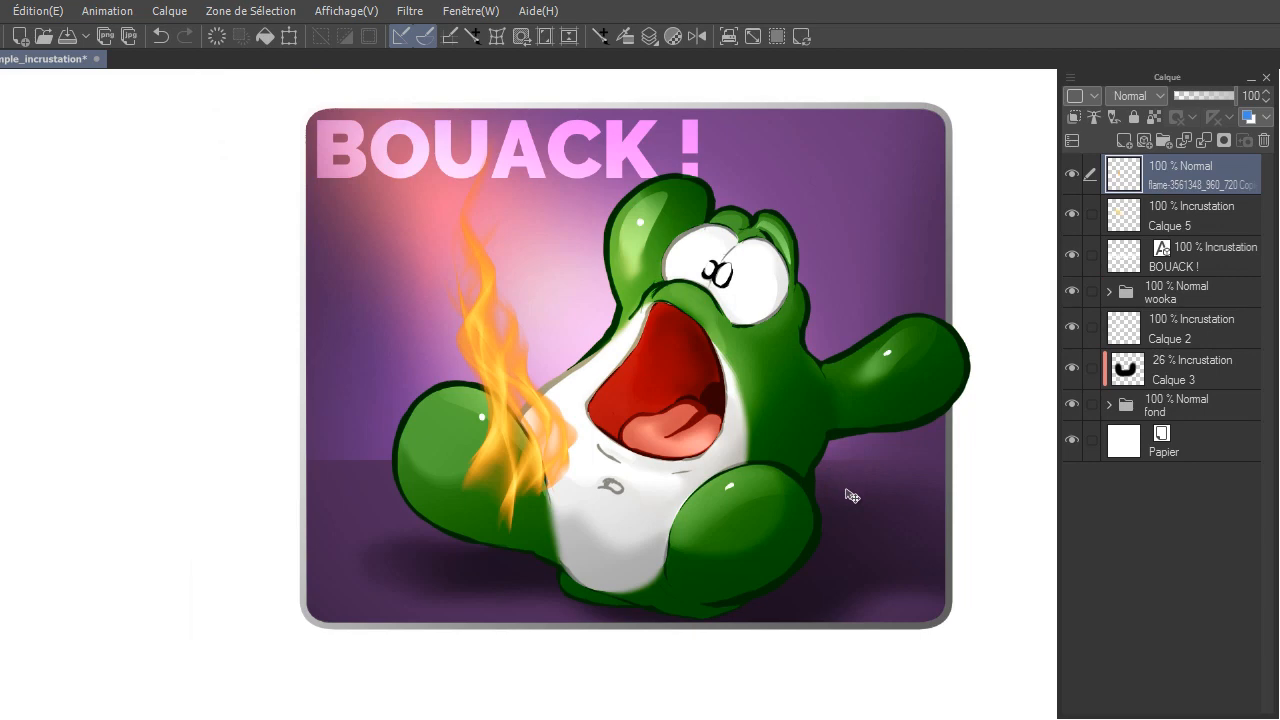
{"action": "key", "text": "ctrl+t"}
{"action": "left_click_drag", "start_coordinate": [656, 522], "coordinate": [661, 343]}
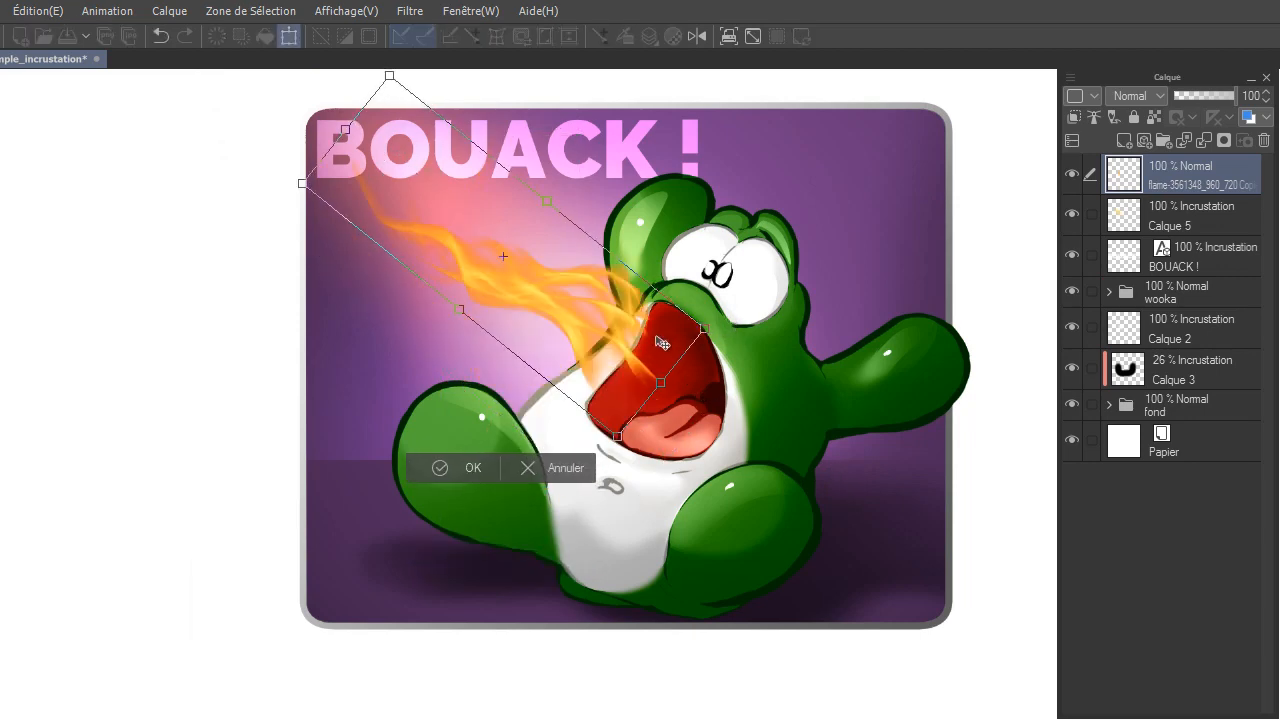
{"action": "key", "text": "Return"}
{"action": "left_click", "coordinate": [1136, 95]}
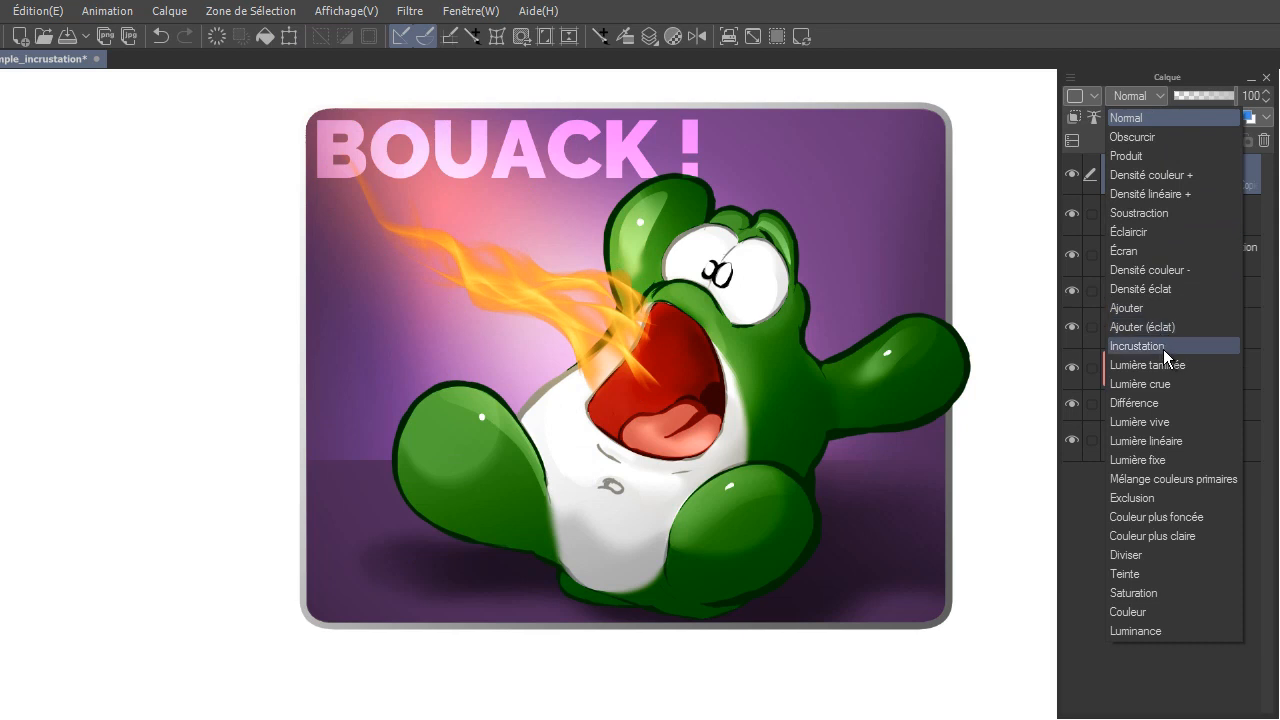
{"action": "left_click", "coordinate": [1162, 347]}
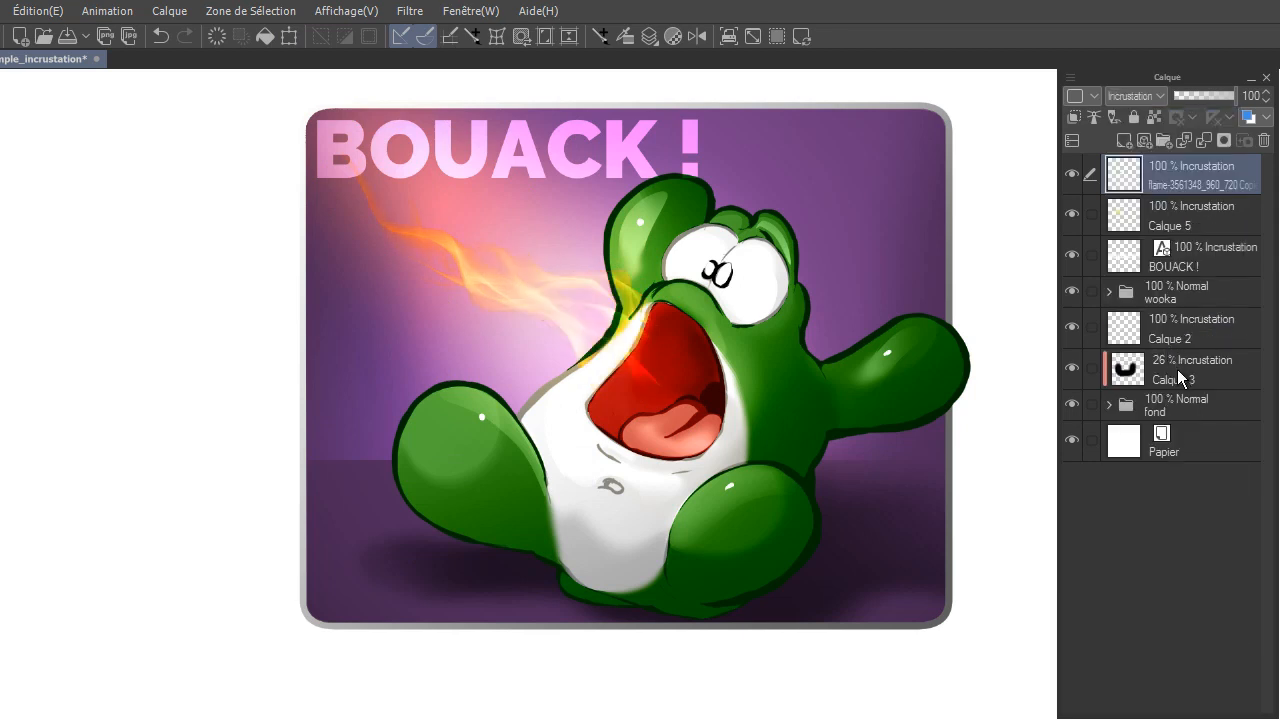
Step: Duplicate the flame layer and distort the copy so it spreads slightly beyond the original flame
{"action": "left_click_drag", "start_coordinate": [1163, 174], "coordinate": [1123, 143]}
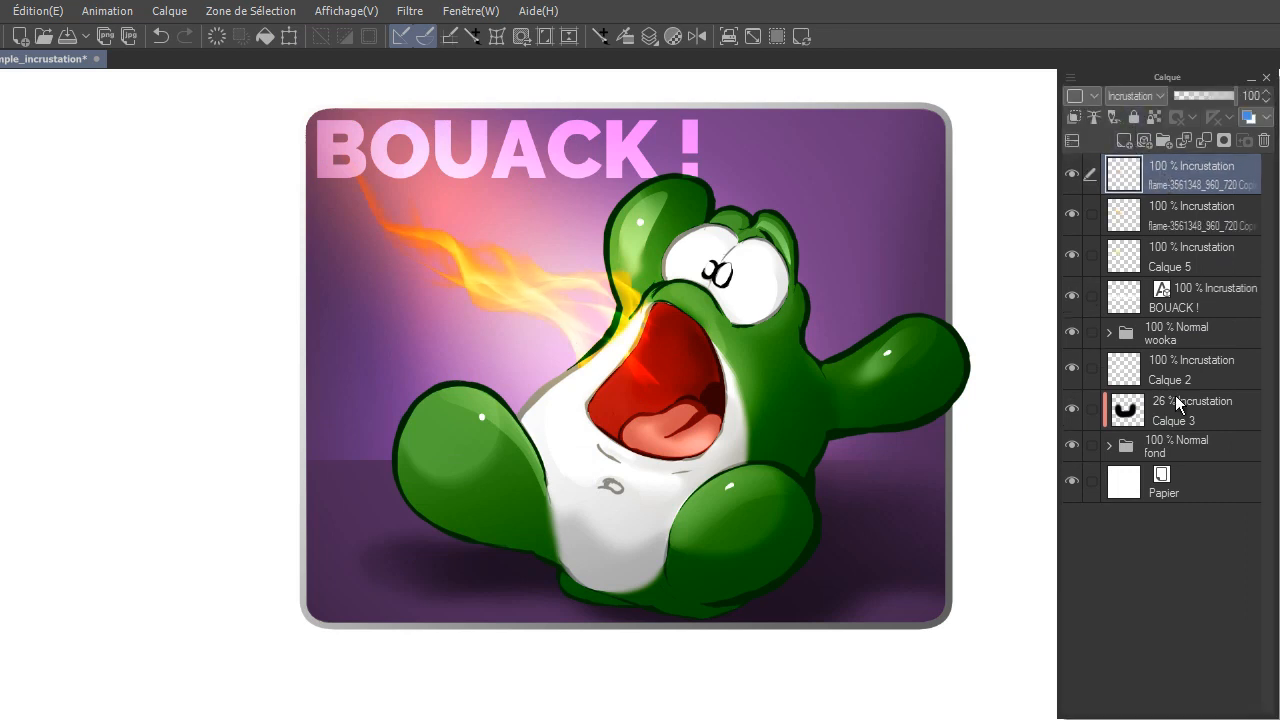
{"action": "key", "text": "ctrl+t"}
{"action": "left_click_drag", "start_coordinate": [336, 148], "coordinate": [325, 115]}
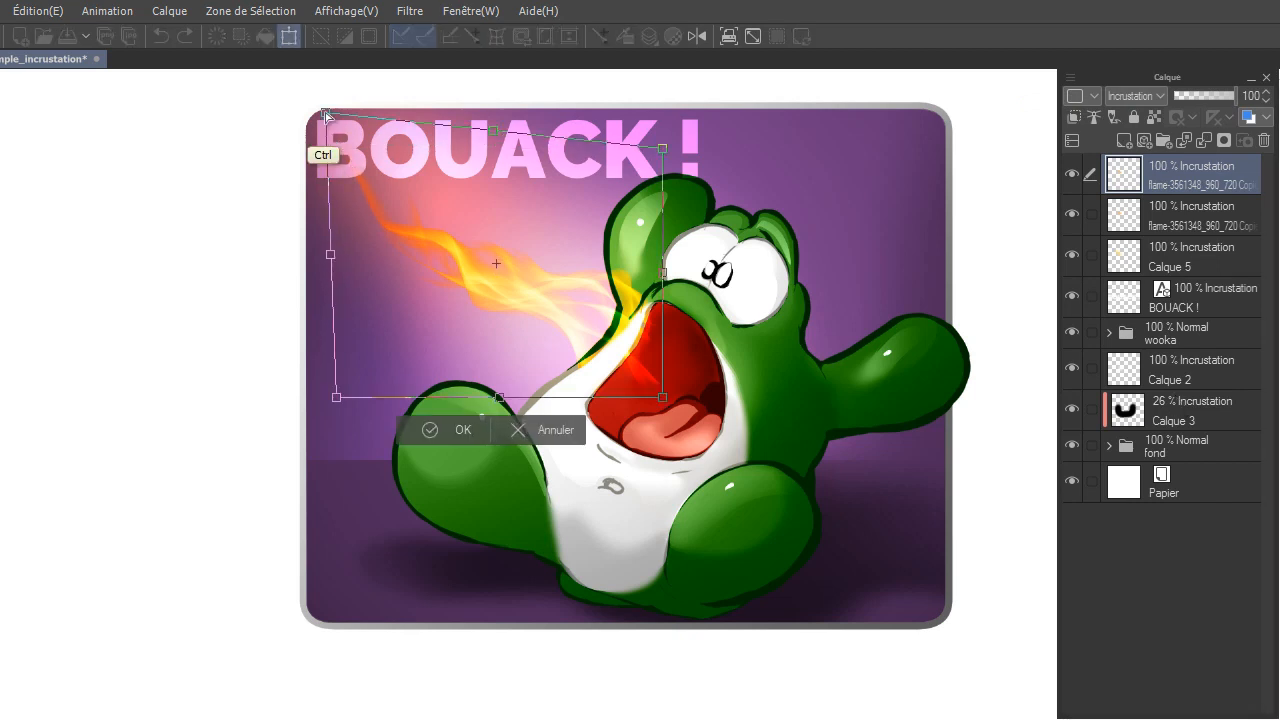
{"action": "left_click_drag", "start_coordinate": [330, 256], "coordinate": [294, 262]}
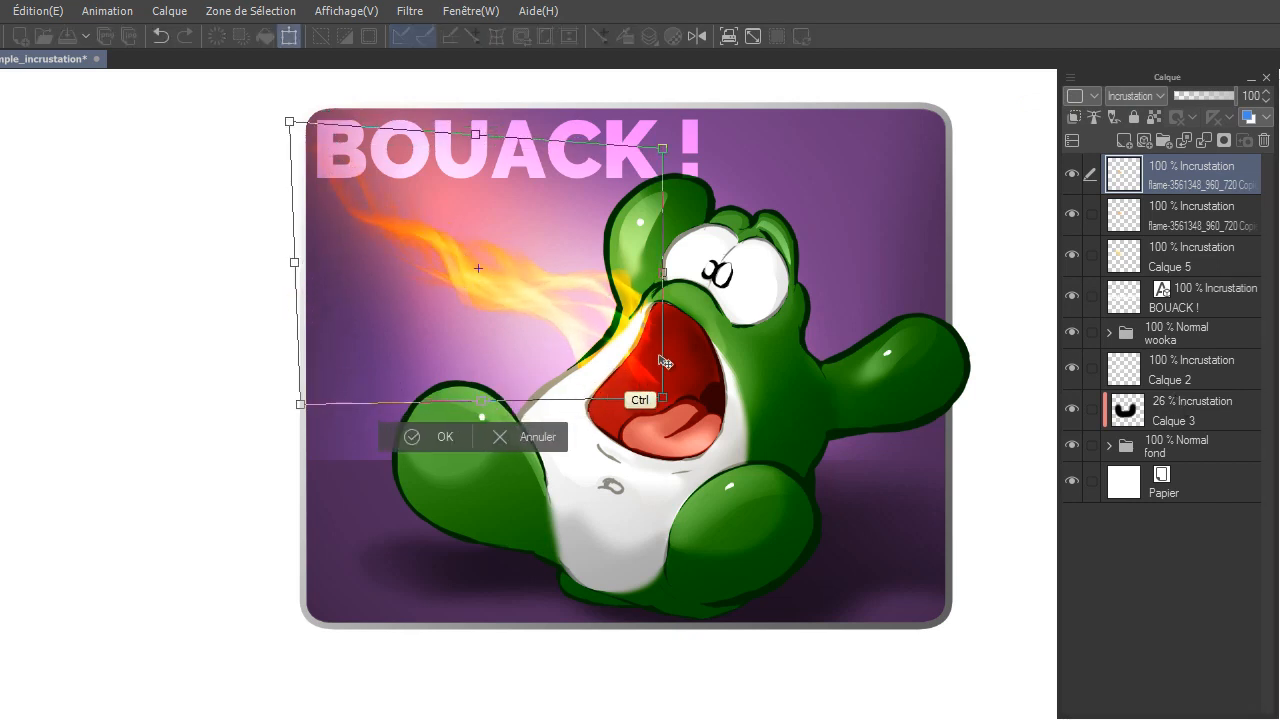
{"action": "left_click_drag", "start_coordinate": [410, 399], "coordinate": [408, 414]}
{"action": "key", "text": "Return"}
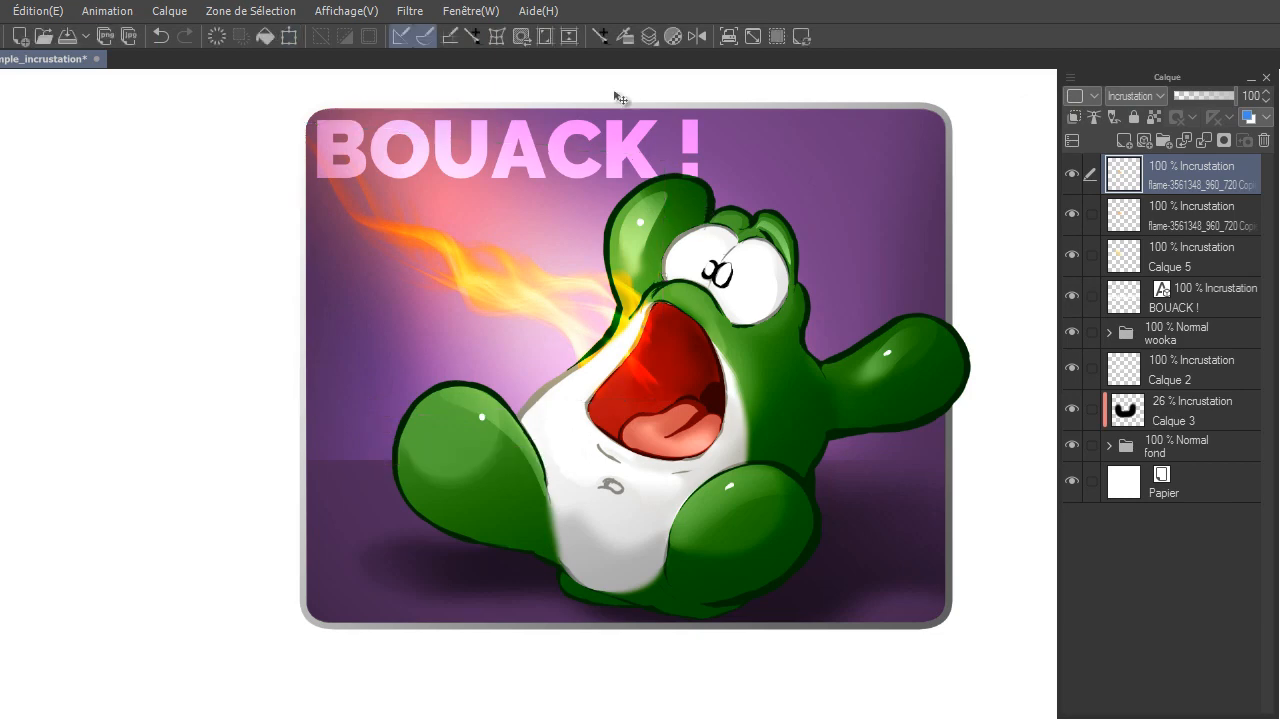
Step: Soften the duplicated flame with a Gaussian blur
{"action": "left_click", "coordinate": [409, 12]}
{"action": "mouse_move", "coordinate": [519, 97]}
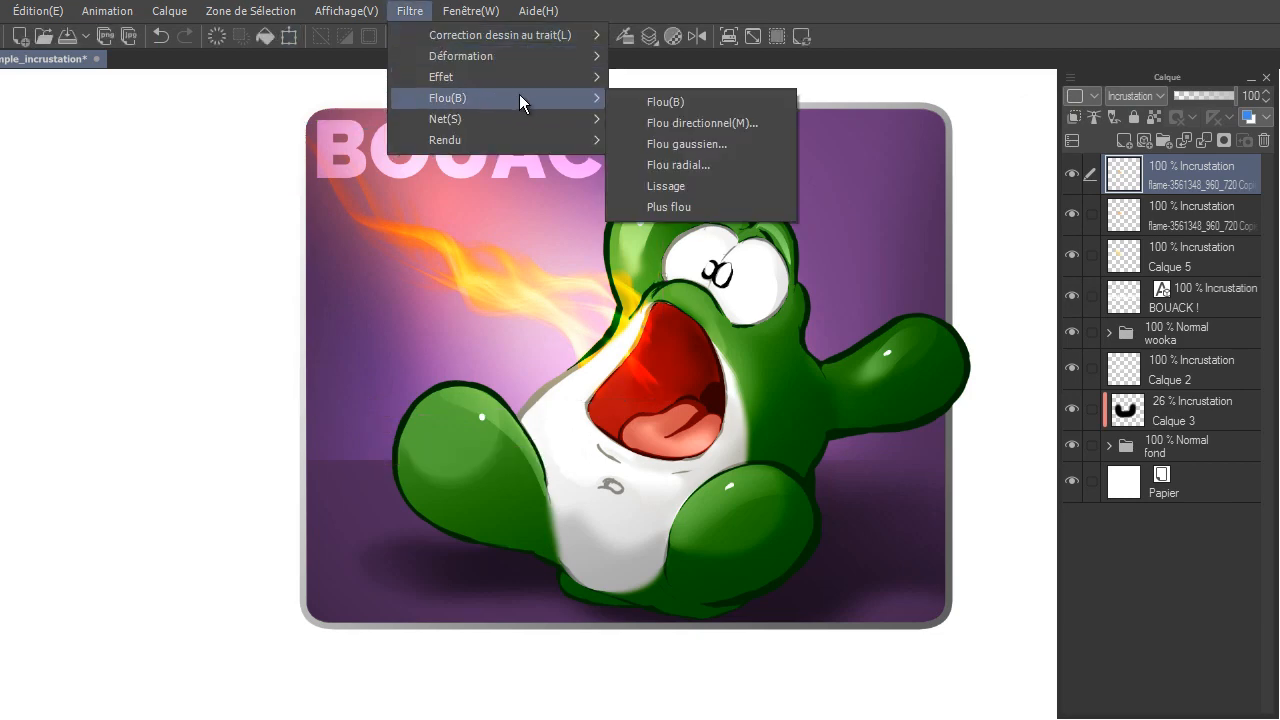
{"action": "left_click", "coordinate": [712, 144]}
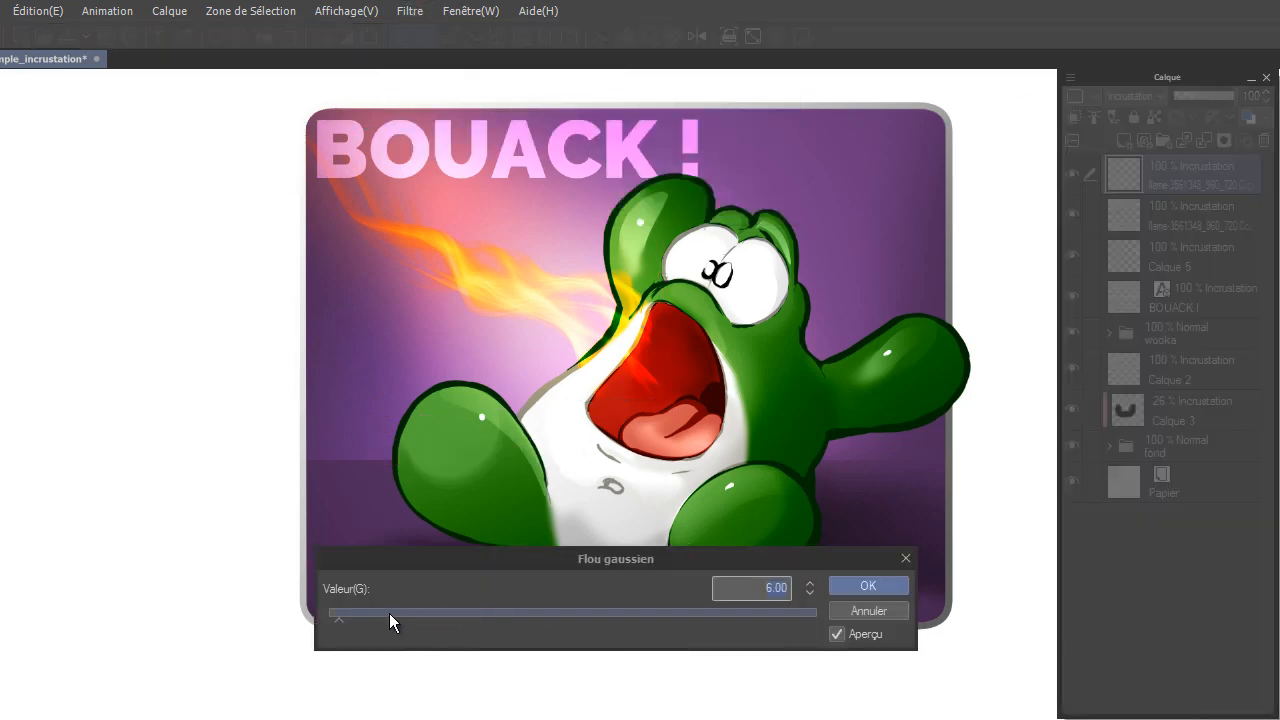
{"action": "left_click_drag", "start_coordinate": [389, 613], "coordinate": [398, 617]}
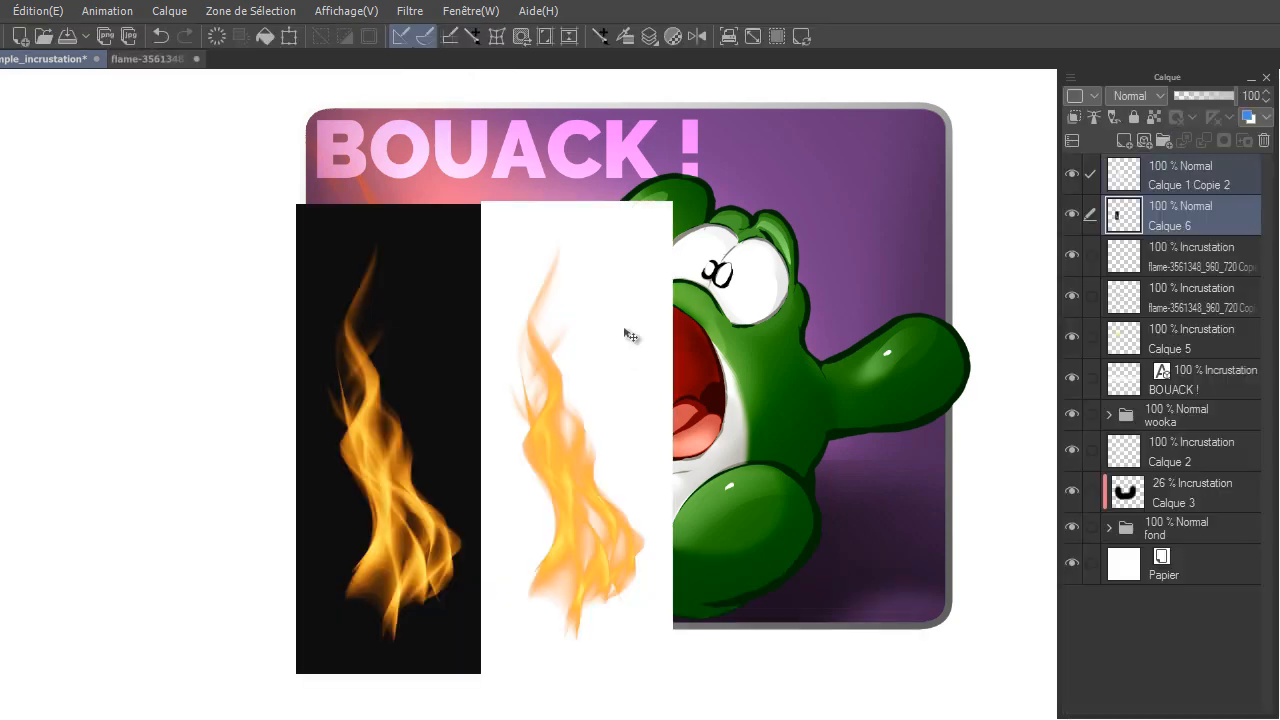
Step: Place the black-background and white-background flame samples over the character, blend both as Incrustation and reposition them to compare the effect
{"action": "left_click_drag", "start_coordinate": [629, 334], "coordinate": [920, 347]}
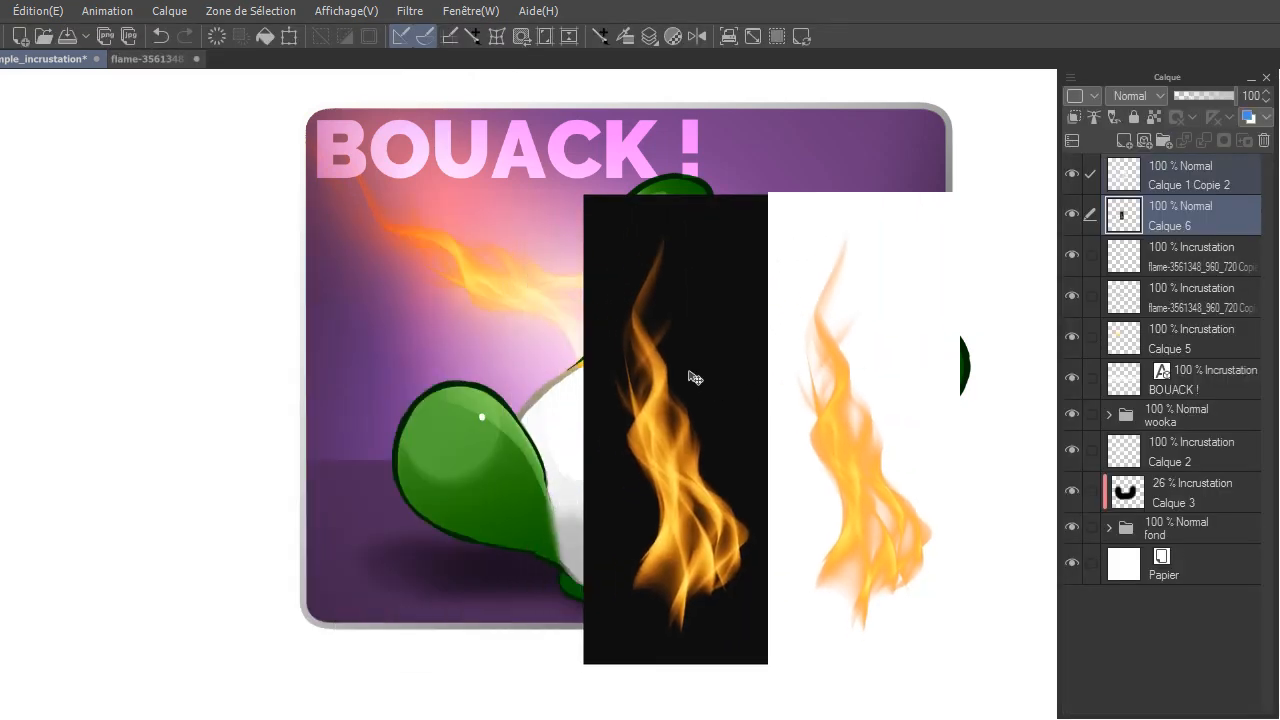
{"action": "left_click", "coordinate": [1125, 94]}
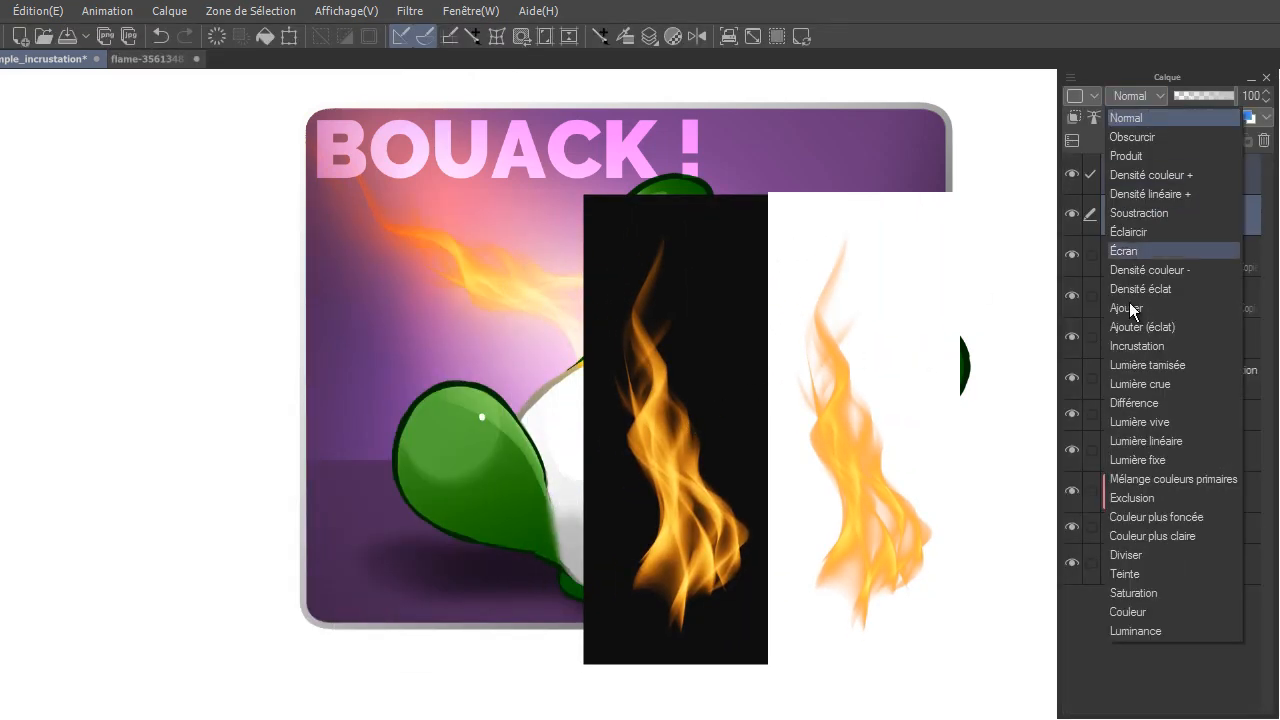
{"action": "left_click", "coordinate": [1144, 349]}
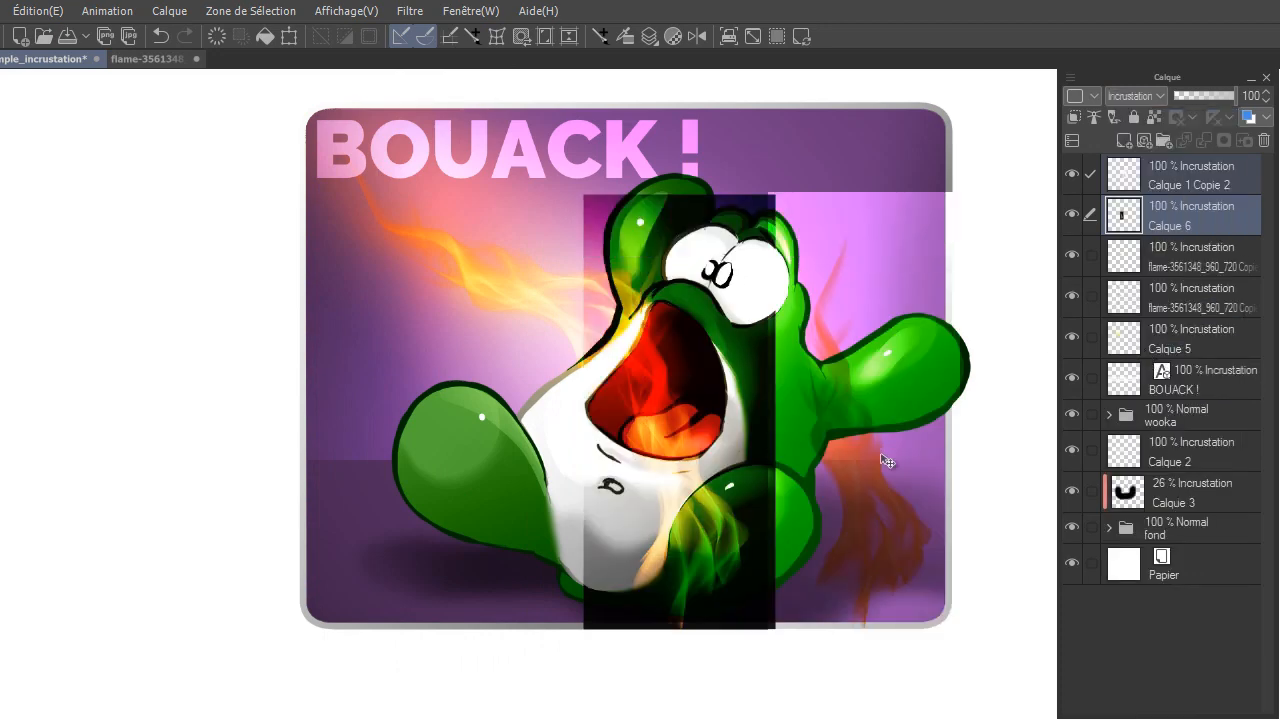
{"action": "left_click_drag", "start_coordinate": [881, 455], "coordinate": [608, 404]}
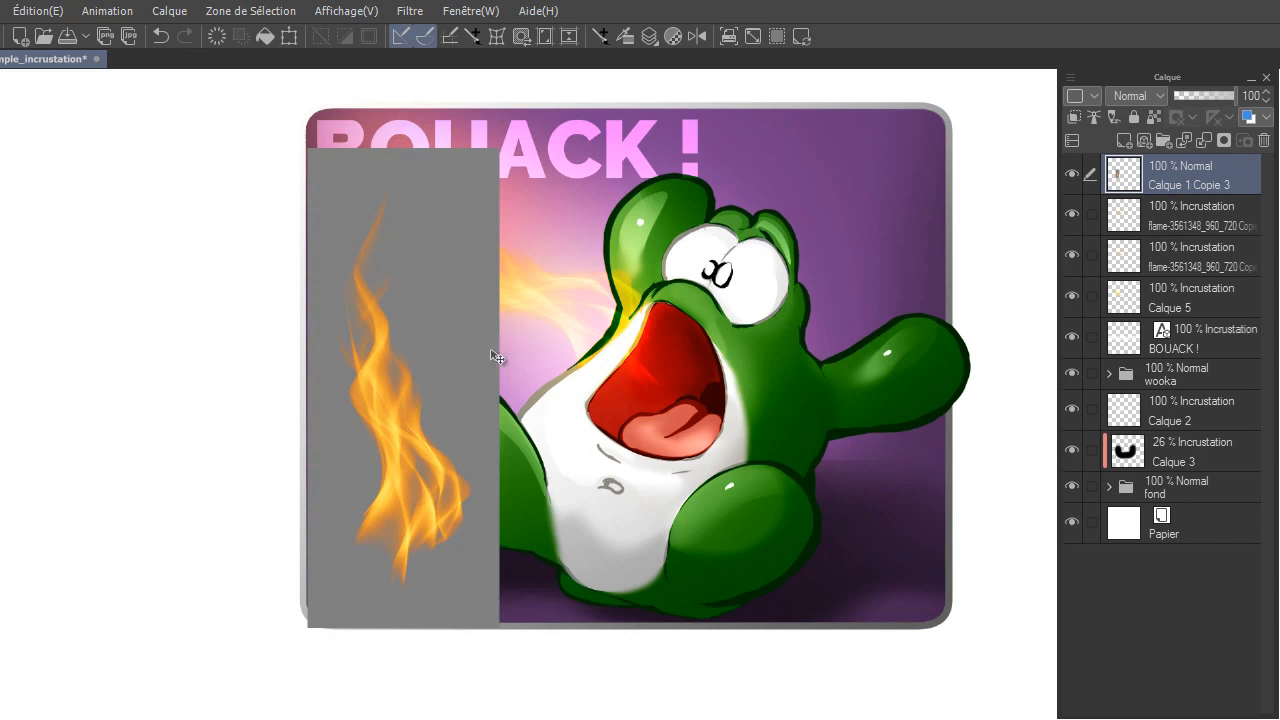
Step: Blend the grey-background flame sample as Incrustation and move it over the character
{"action": "left_click", "coordinate": [1138, 95]}
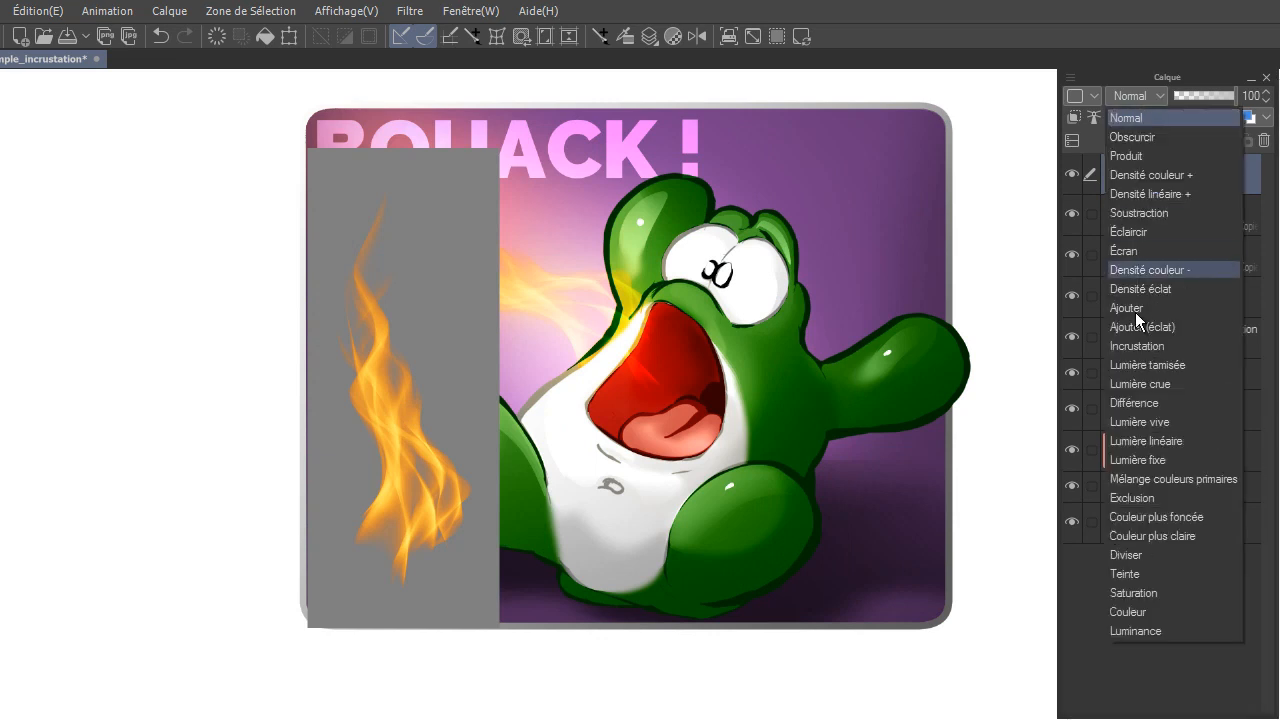
{"action": "left_click", "coordinate": [1142, 344]}
{"action": "left_click_drag", "start_coordinate": [470, 432], "coordinate": [630, 365]}
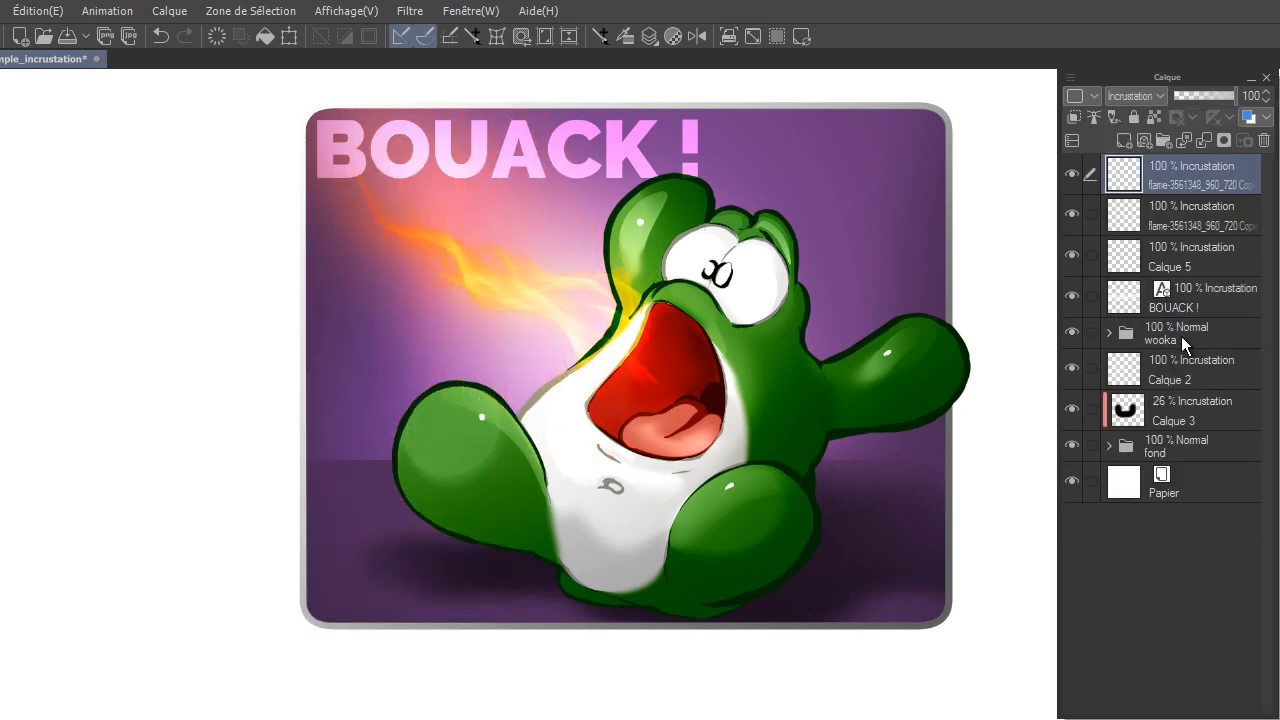
Step: Create a new layer directly above the wooka folder, clip it to that folder and set its blending mode to Incrustation
{"action": "left_click", "coordinate": [1181, 336]}
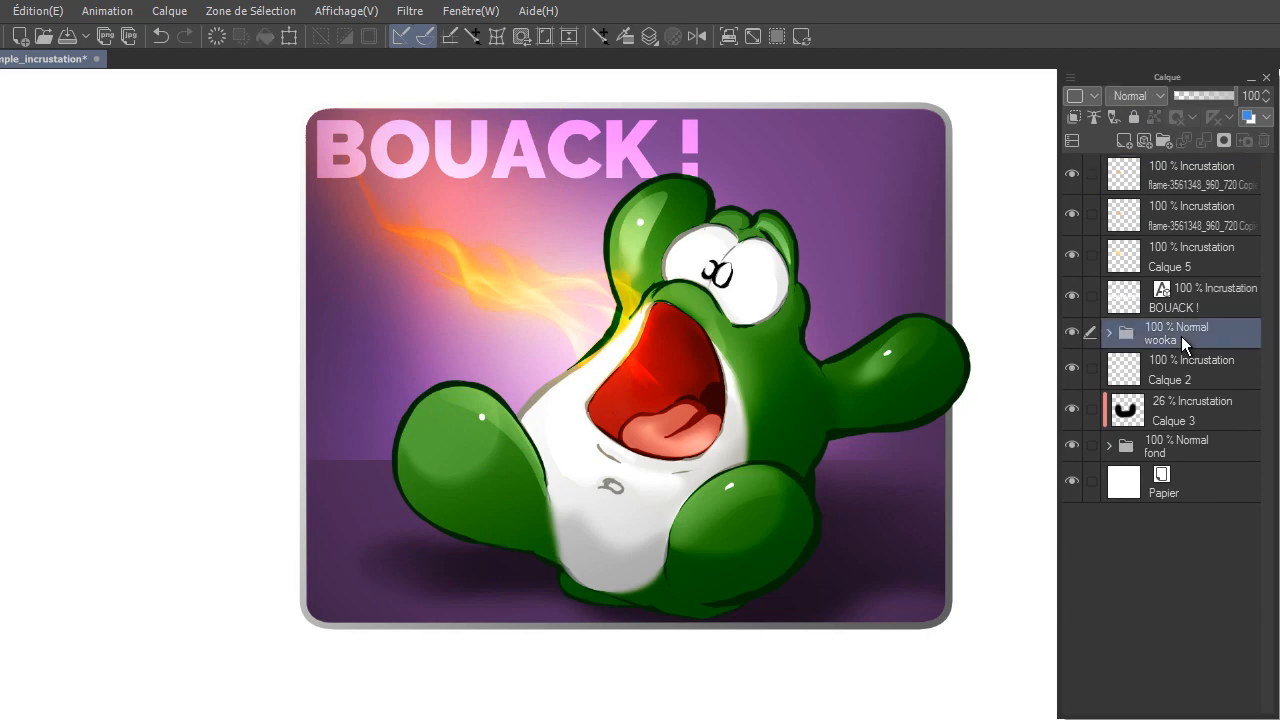
{"action": "left_click", "coordinate": [1124, 141]}
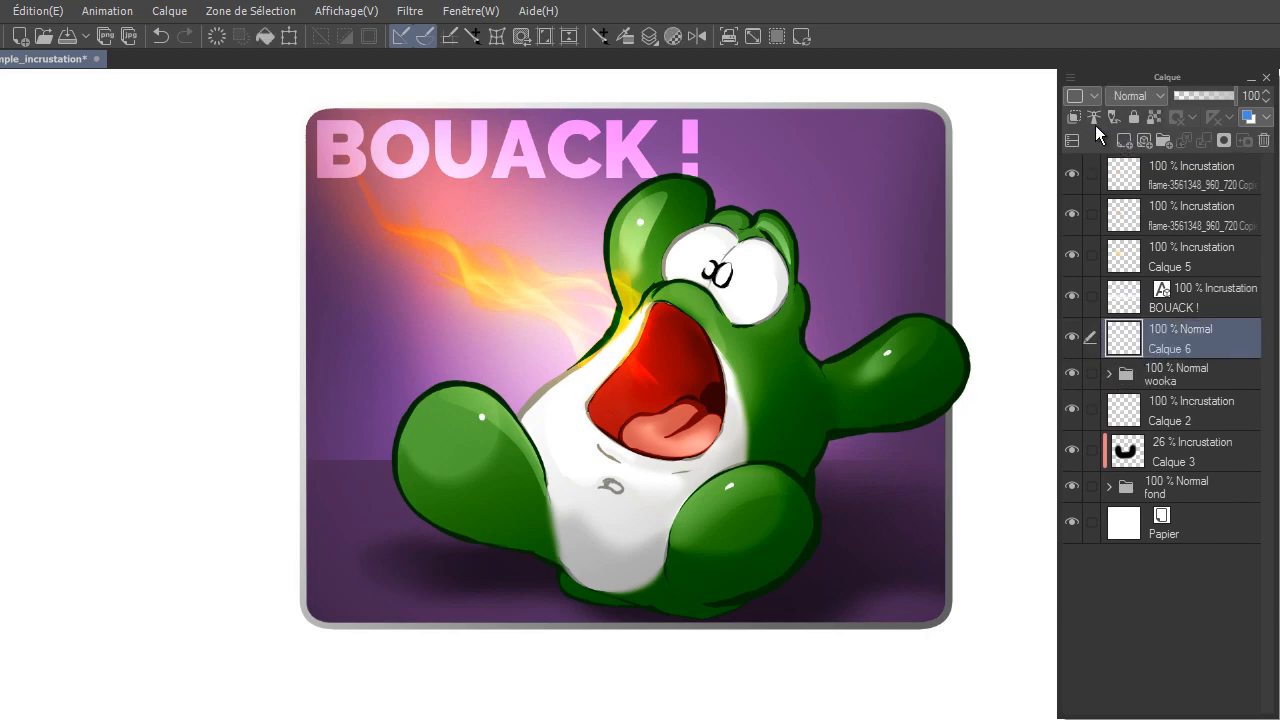
{"action": "left_click", "coordinate": [1137, 95]}
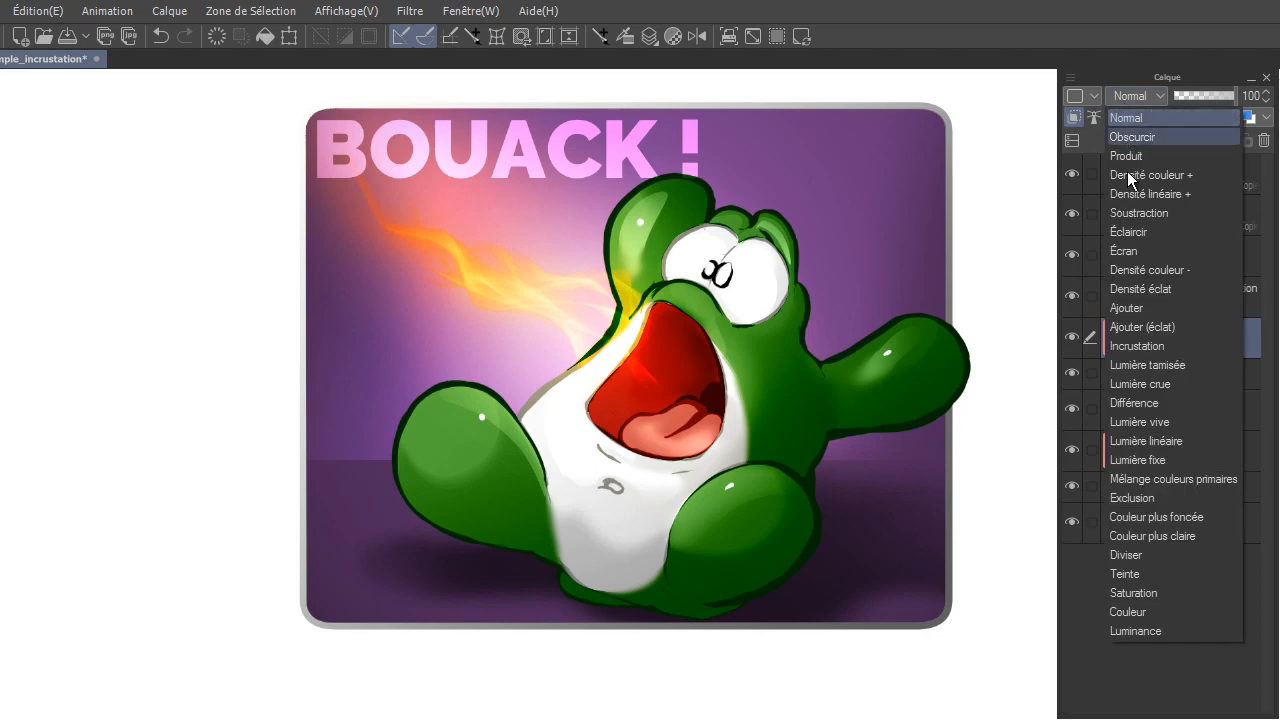
{"action": "left_click", "coordinate": [1153, 346]}
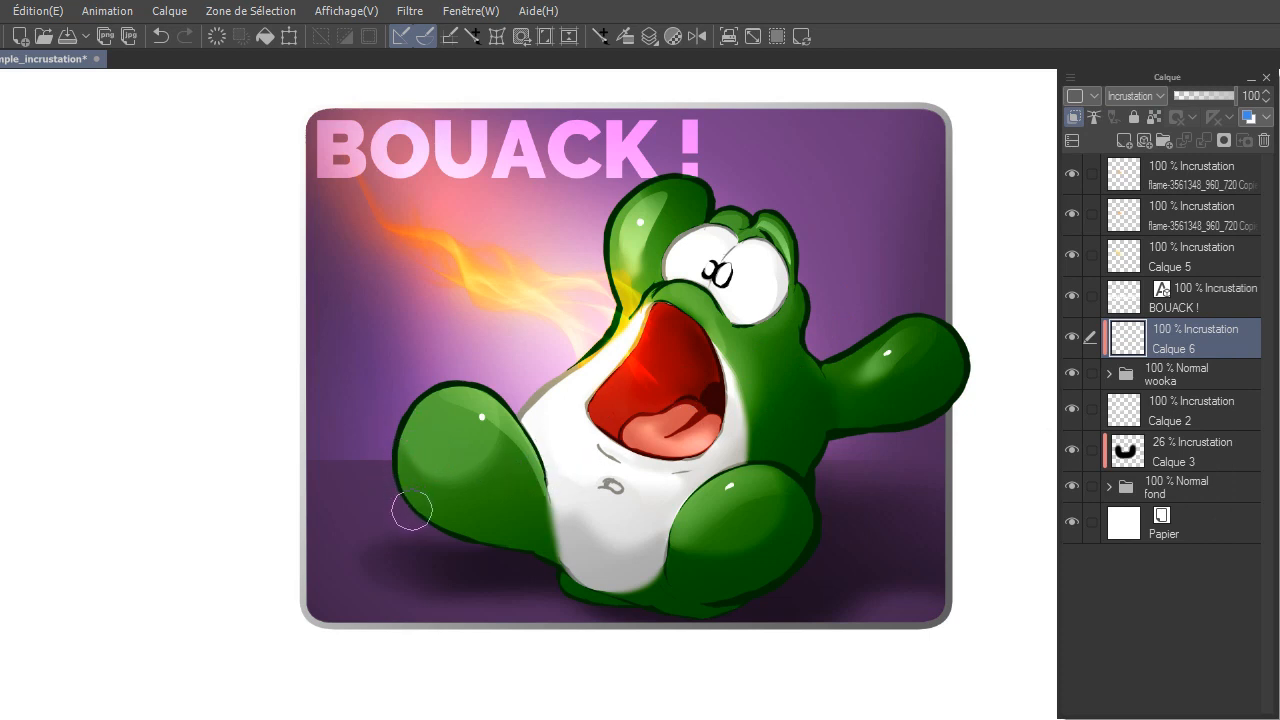
Step: Paint bright rim-light strokes on Calque 6 along the flame-facing edges of the character's feet and body
{"action": "mouse_move", "coordinate": [400, 500]}
{"action": "left_mouse_down"}
{"action": "mouse_move", "coordinate": [408, 423]}
{"action": "mouse_move", "coordinate": [450, 390]}
{"action": "mouse_move", "coordinate": [478, 388]}
{"action": "left_mouse_up"}
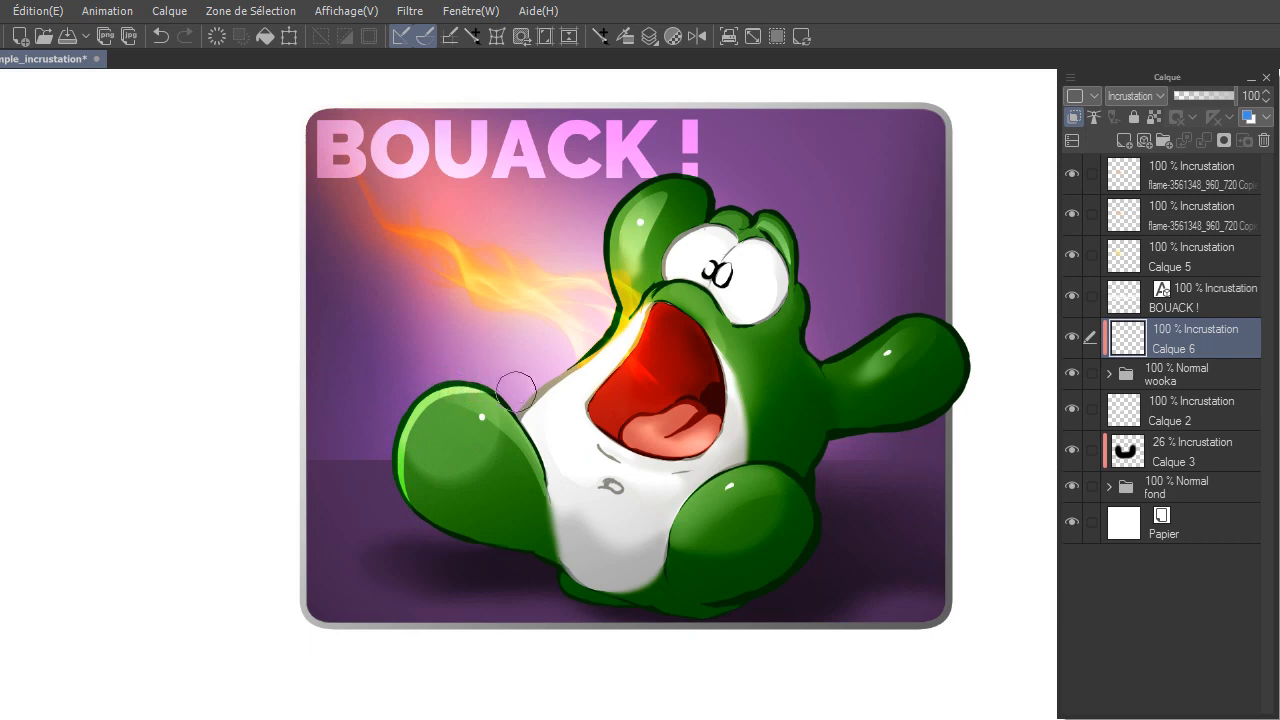
{"action": "mouse_move", "coordinate": [663, 563]}
{"action": "left_mouse_down"}
{"action": "mouse_move", "coordinate": [698, 491]}
{"action": "mouse_move", "coordinate": [773, 467]}
{"action": "left_mouse_up"}
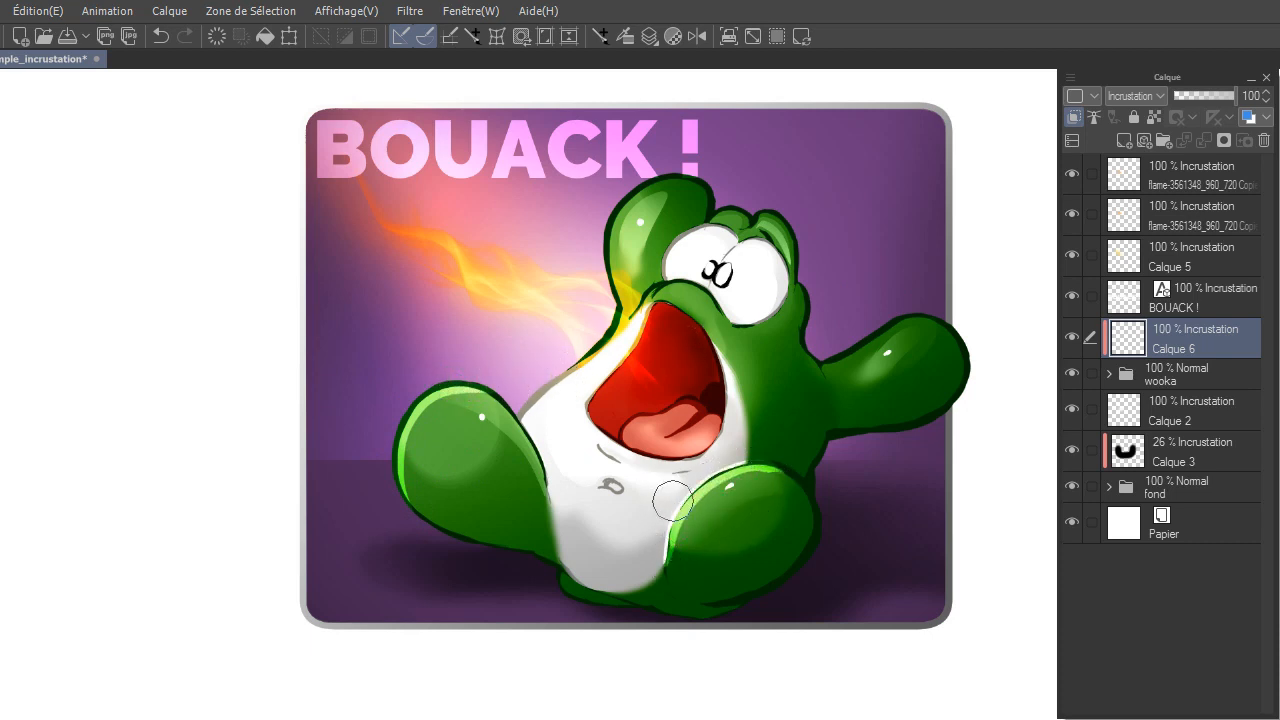
{"action": "left_click_drag", "start_coordinate": [655, 572], "coordinate": [666, 529]}
{"action": "left_click_drag", "start_coordinate": [666, 529], "coordinate": [676, 504]}
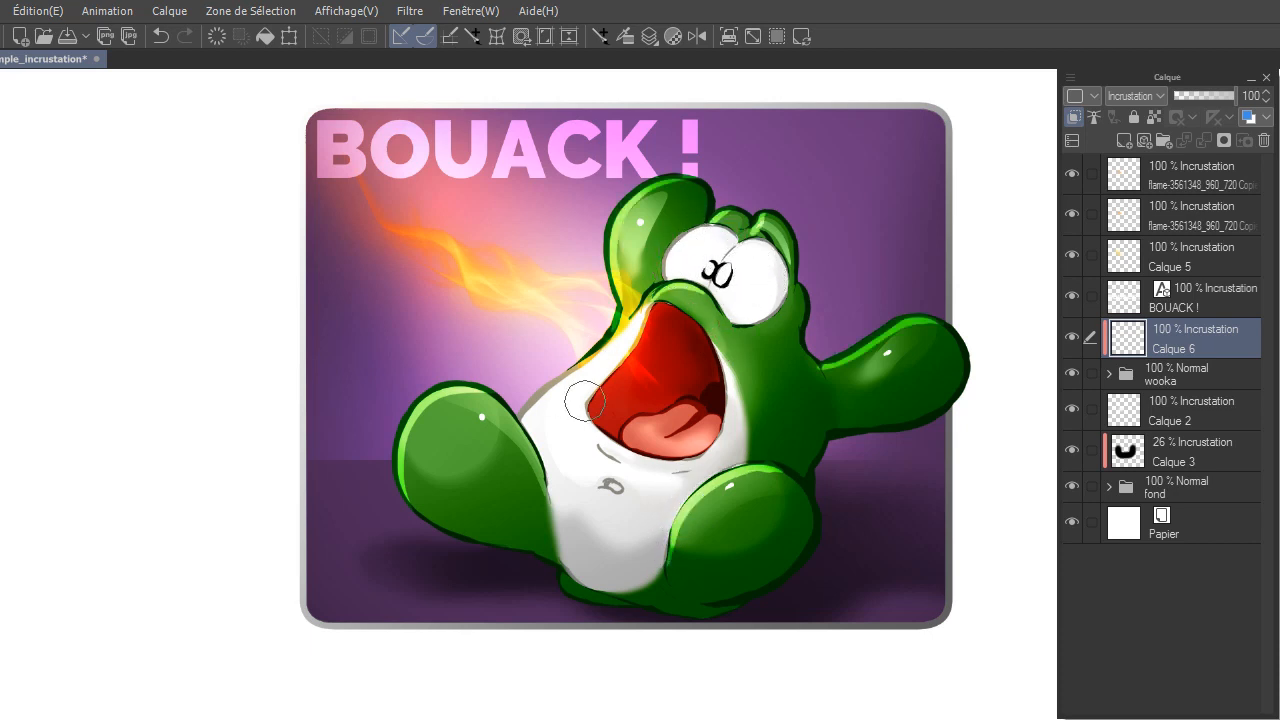
Step: Paint highlights on the tongue and brighten the sole of the character's raised foot inside a freehand selection on Calque 6
{"action": "left_click_drag", "start_coordinate": [628, 438], "coordinate": [690, 418]}
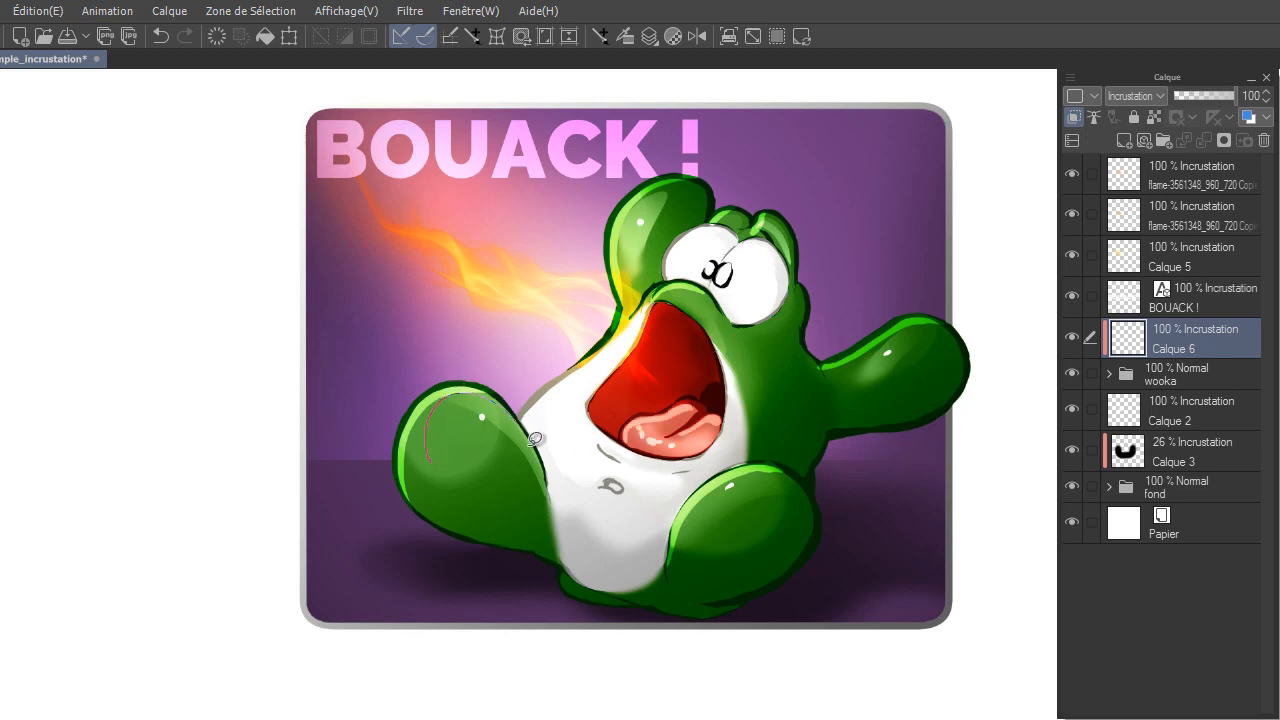
{"action": "left_click_drag", "start_coordinate": [444, 466], "coordinate": [446, 470]}
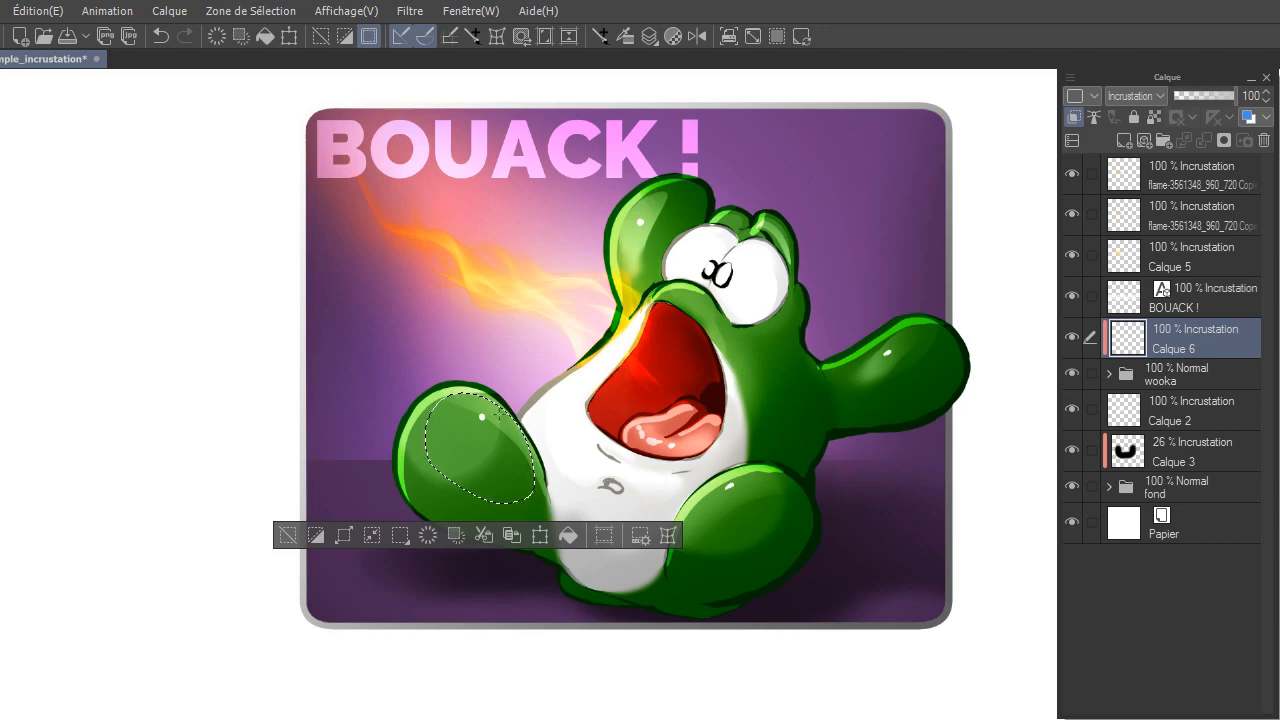
{"action": "key", "text": "F7"}
{"action": "left_click", "coordinate": [286, 537]}
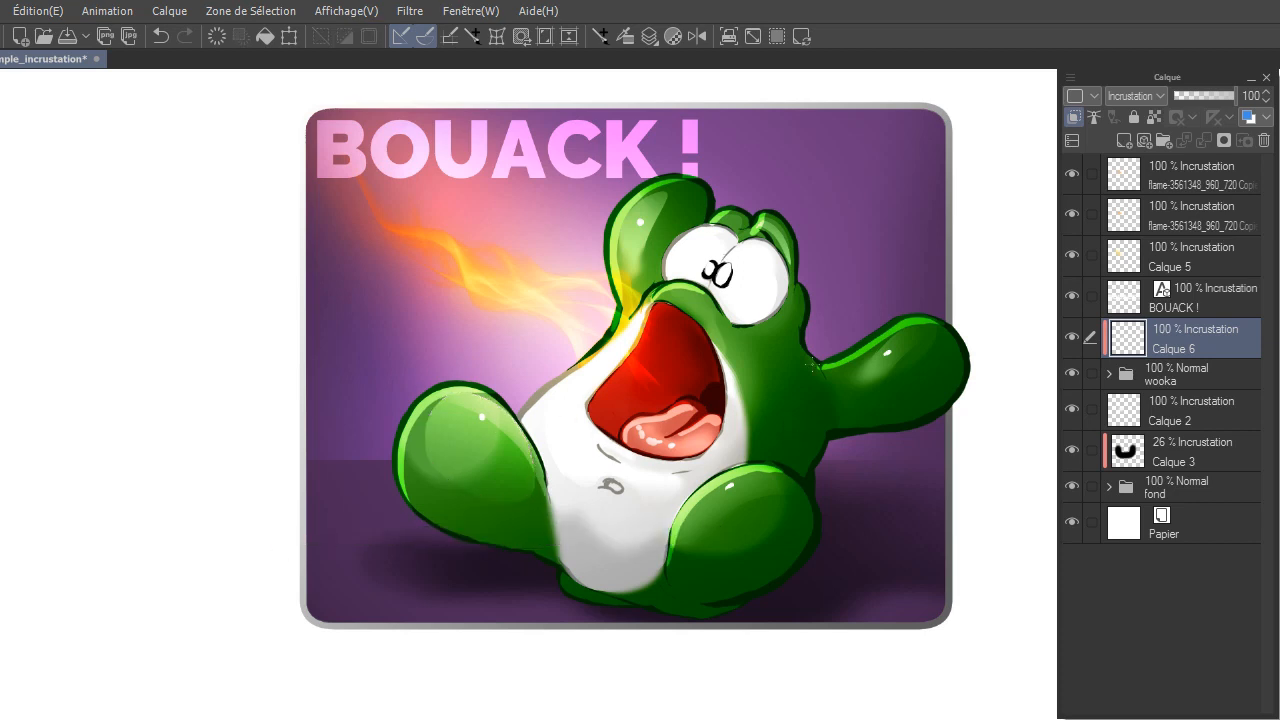
Step: Add matching soft highlights on Calque 6 to the character's other foot and outstretched arm
{"action": "mouse_move", "coordinate": [694, 557]}
{"action": "left_mouse_down"}
{"action": "mouse_move", "coordinate": [693, 518]}
{"action": "mouse_move", "coordinate": [754, 467]}
{"action": "mouse_move", "coordinate": [797, 508]}
{"action": "mouse_move", "coordinate": [748, 574]}
{"action": "mouse_move", "coordinate": [694, 557]}
{"action": "left_mouse_up"}
{"action": "left_click", "coordinate": [933, 291]}
{"action": "mouse_move", "coordinate": [838, 386]}
{"action": "left_mouse_down"}
{"action": "mouse_move", "coordinate": [886, 336]}
{"action": "mouse_move", "coordinate": [929, 318]}
{"action": "mouse_move", "coordinate": [954, 357]}
{"action": "mouse_move", "coordinate": [858, 393]}
{"action": "left_mouse_up"}
{"action": "left_click", "coordinate": [1032, 604]}
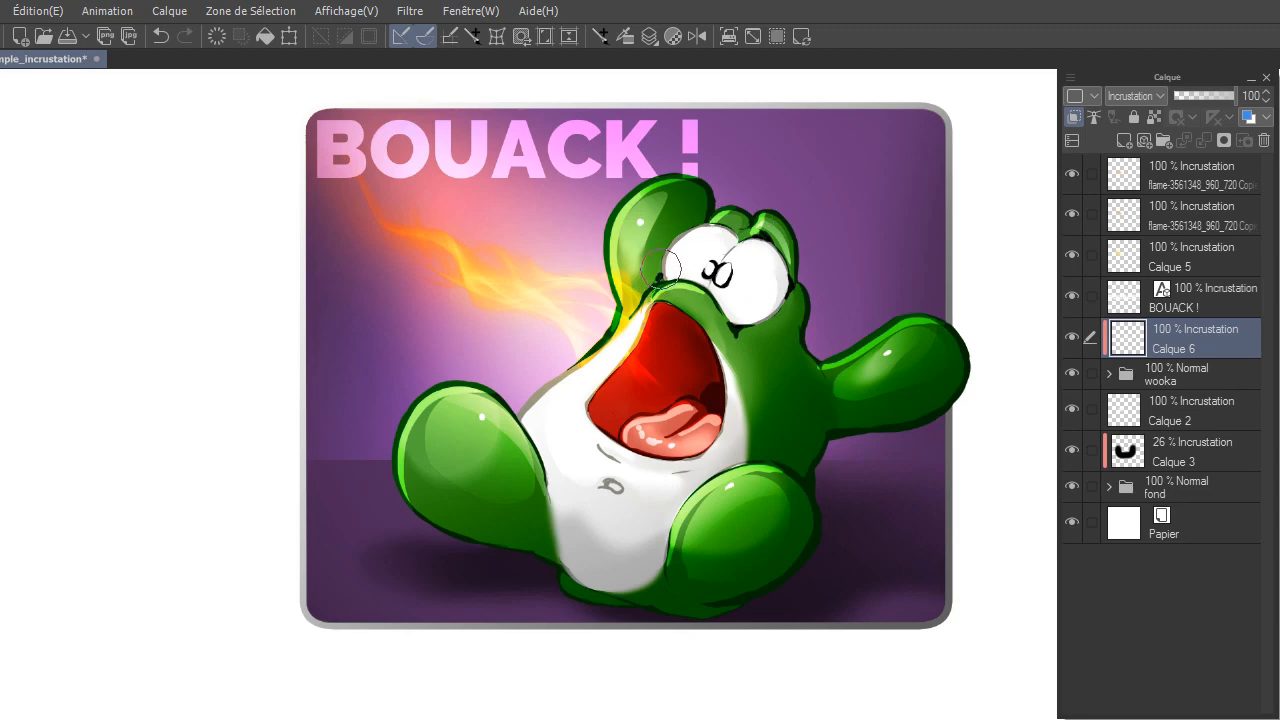
Step: Undo the last stroke and refine the light and shadow on the arms, crest, eye contours and body
{"action": "key", "text": "ctrl+z"}
{"action": "left_click_drag", "start_coordinate": [645, 450], "coordinate": [660, 448]}
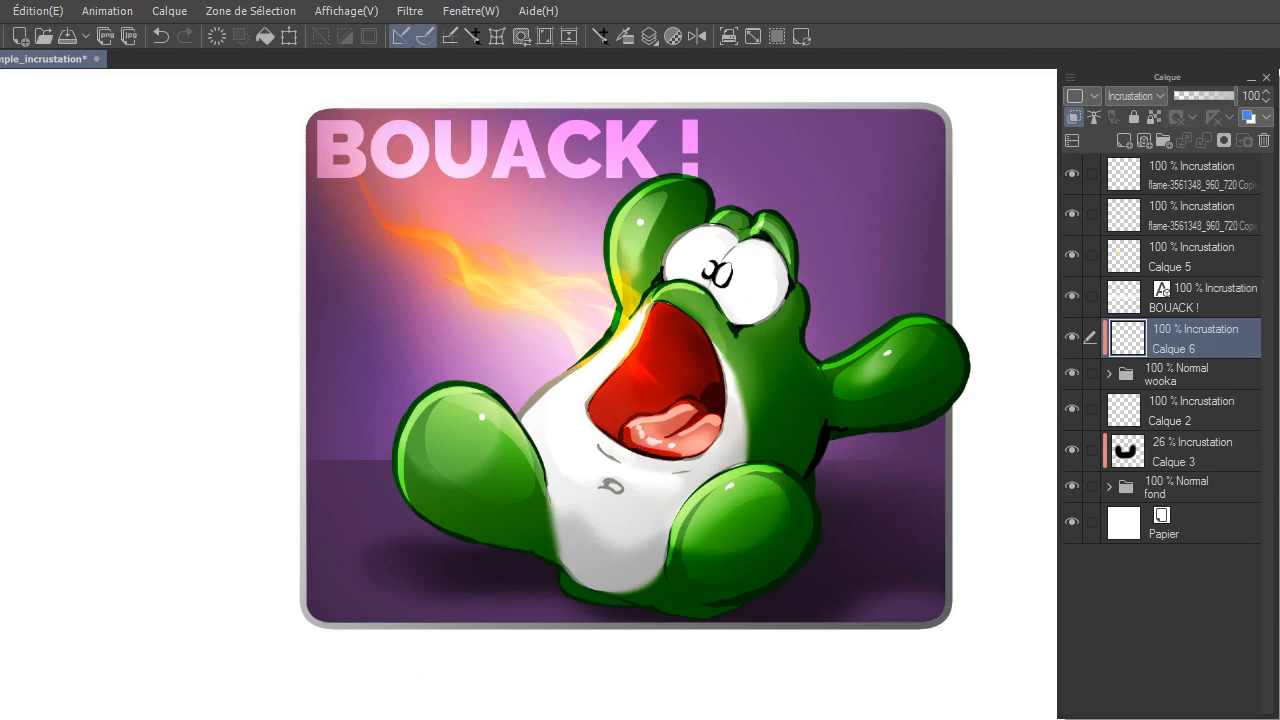
{"action": "left_click_drag", "start_coordinate": [630, 414], "coordinate": [620, 440]}
{"action": "left_click_drag", "start_coordinate": [812, 382], "coordinate": [949, 288]}
{"action": "mouse_move", "coordinate": [740, 212]}
{"action": "left_mouse_down"}
{"action": "mouse_move", "coordinate": [702, 234]}
{"action": "mouse_move", "coordinate": [724, 228]}
{"action": "left_mouse_up"}
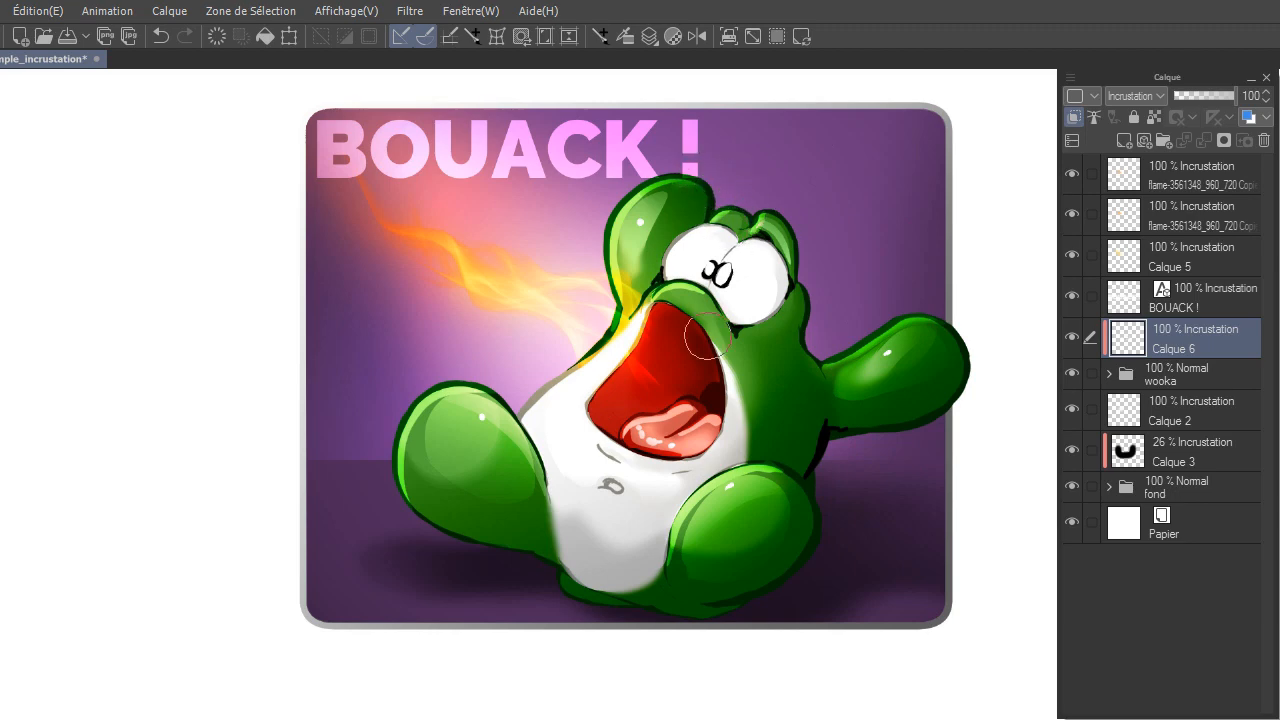
{"action": "mouse_move", "coordinate": [707, 338]}
{"action": "left_mouse_down"}
{"action": "mouse_move", "coordinate": [756, 348]}
{"action": "mouse_move", "coordinate": [779, 338]}
{"action": "mouse_move", "coordinate": [755, 355]}
{"action": "mouse_move", "coordinate": [795, 295]}
{"action": "left_mouse_up"}
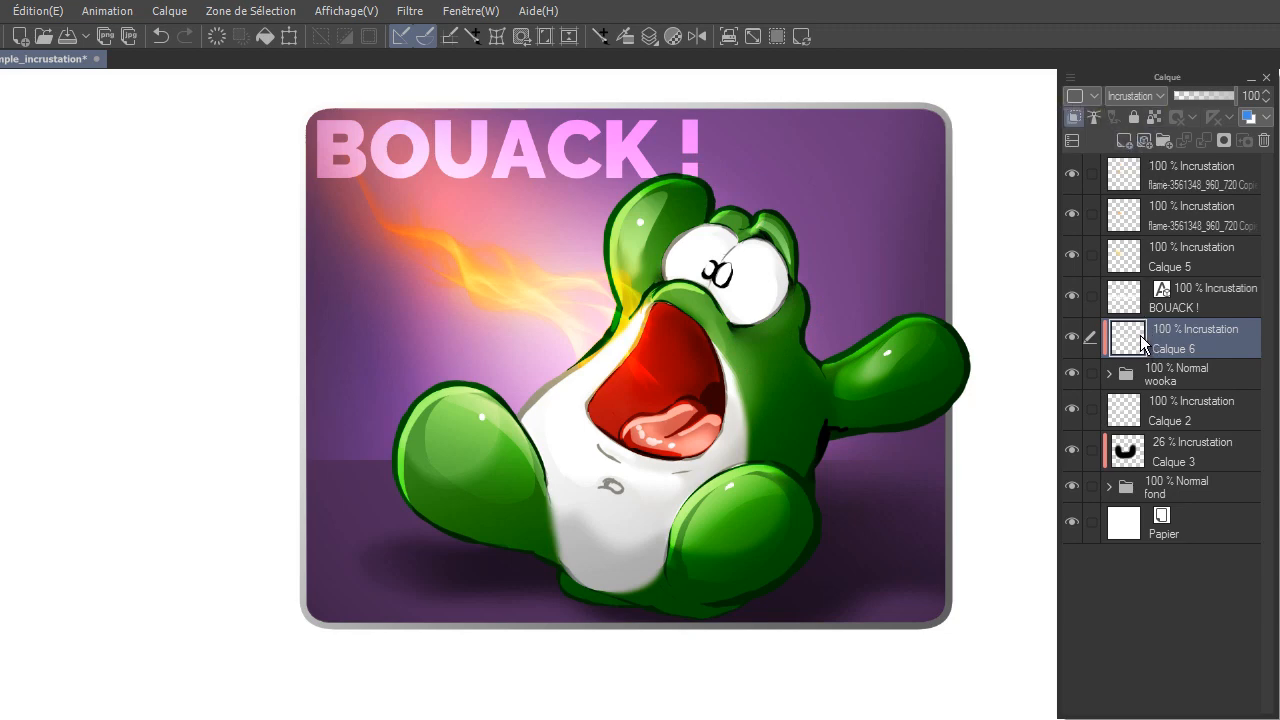
Step: Tag Calque 6 with the palette colour Jaune and create a light orange-yellow fill layer directly above it
{"action": "left_click", "coordinate": [1093, 95]}
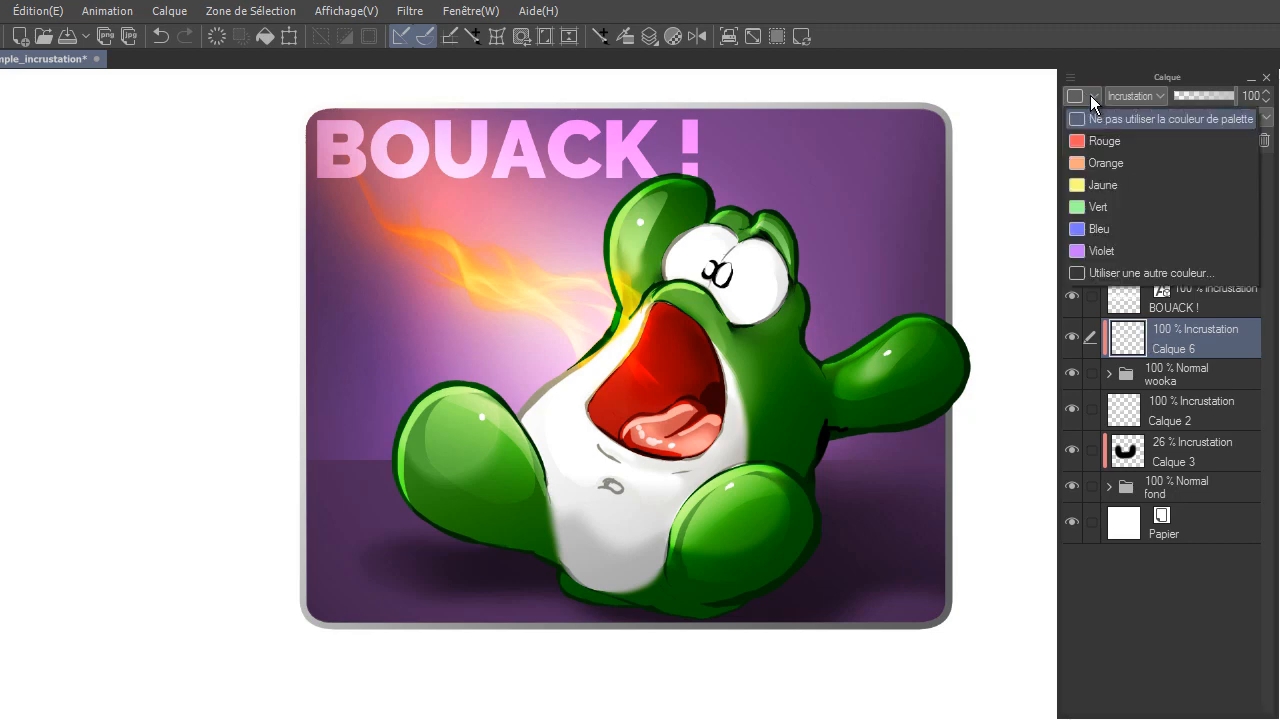
{"action": "left_click", "coordinate": [1107, 184]}
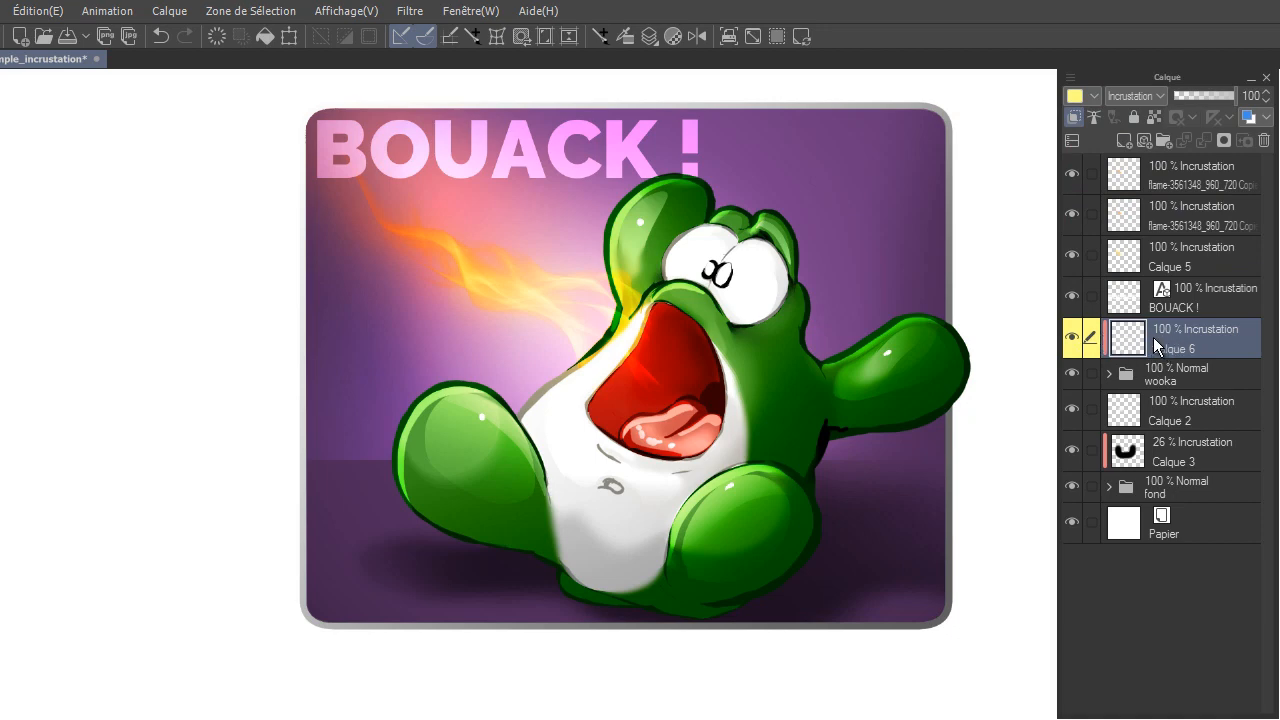
{"action": "left_click", "coordinate": [170, 12]}
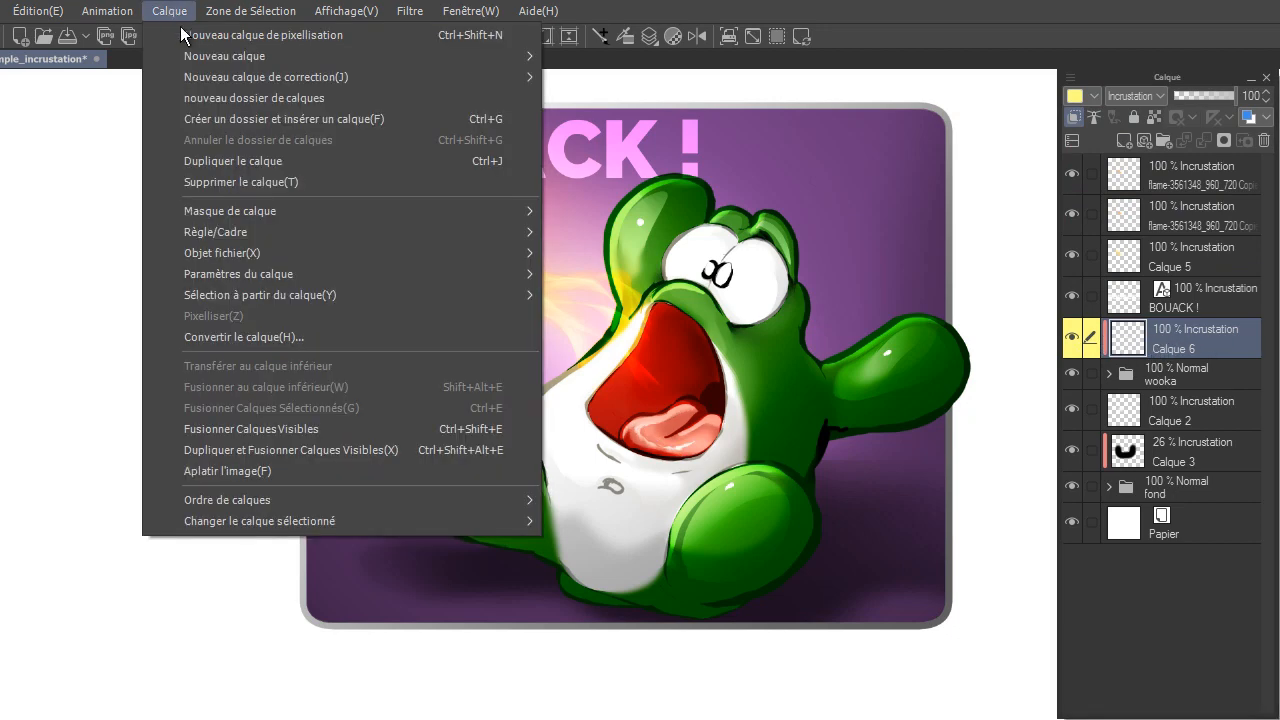
{"action": "mouse_move", "coordinate": [505, 59]}
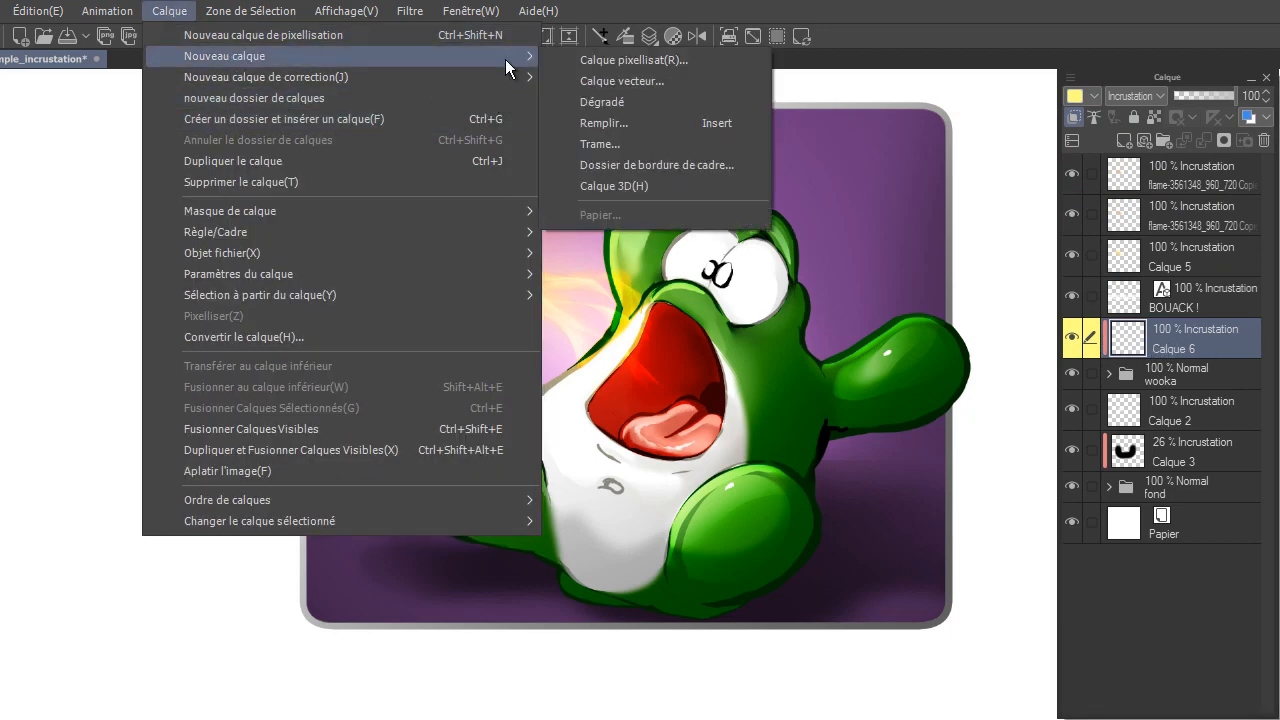
{"action": "left_click", "coordinate": [661, 124]}
{"action": "left_click", "coordinate": [681, 367]}
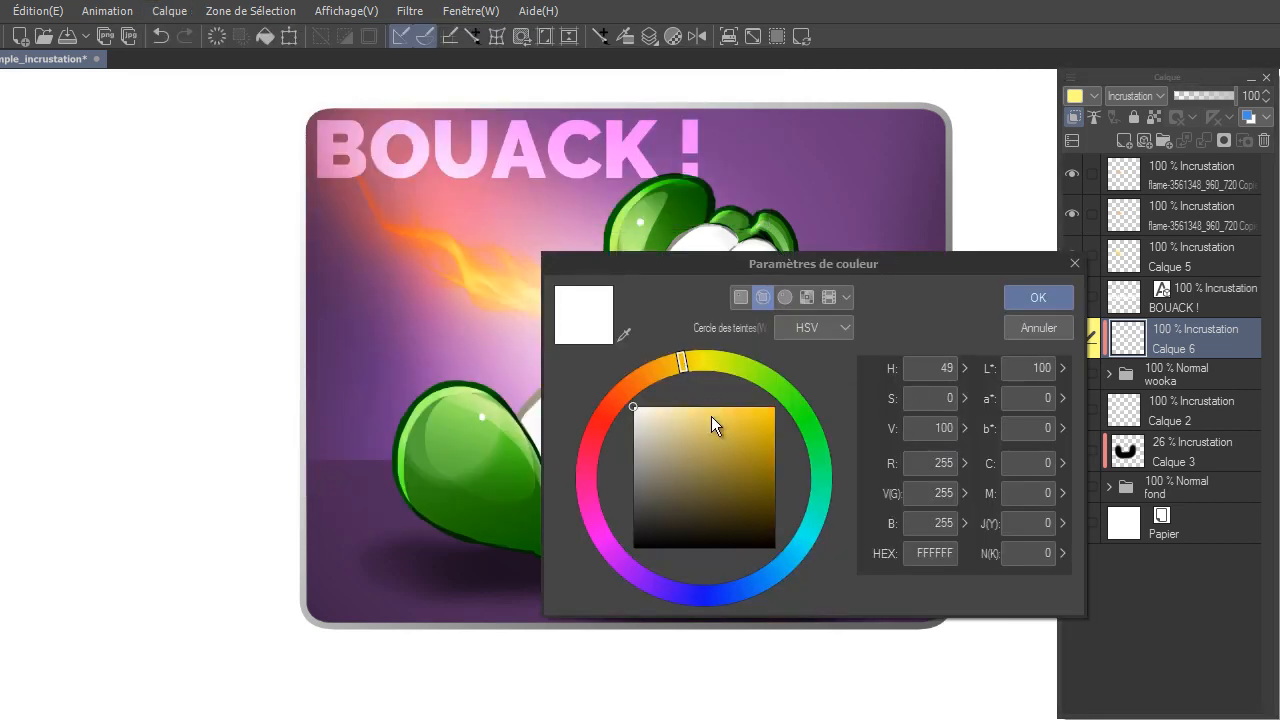
{"action": "left_click", "coordinate": [705, 407]}
{"action": "left_click_drag", "start_coordinate": [690, 350], "coordinate": [666, 372]}
{"action": "left_click", "coordinate": [1052, 297]}
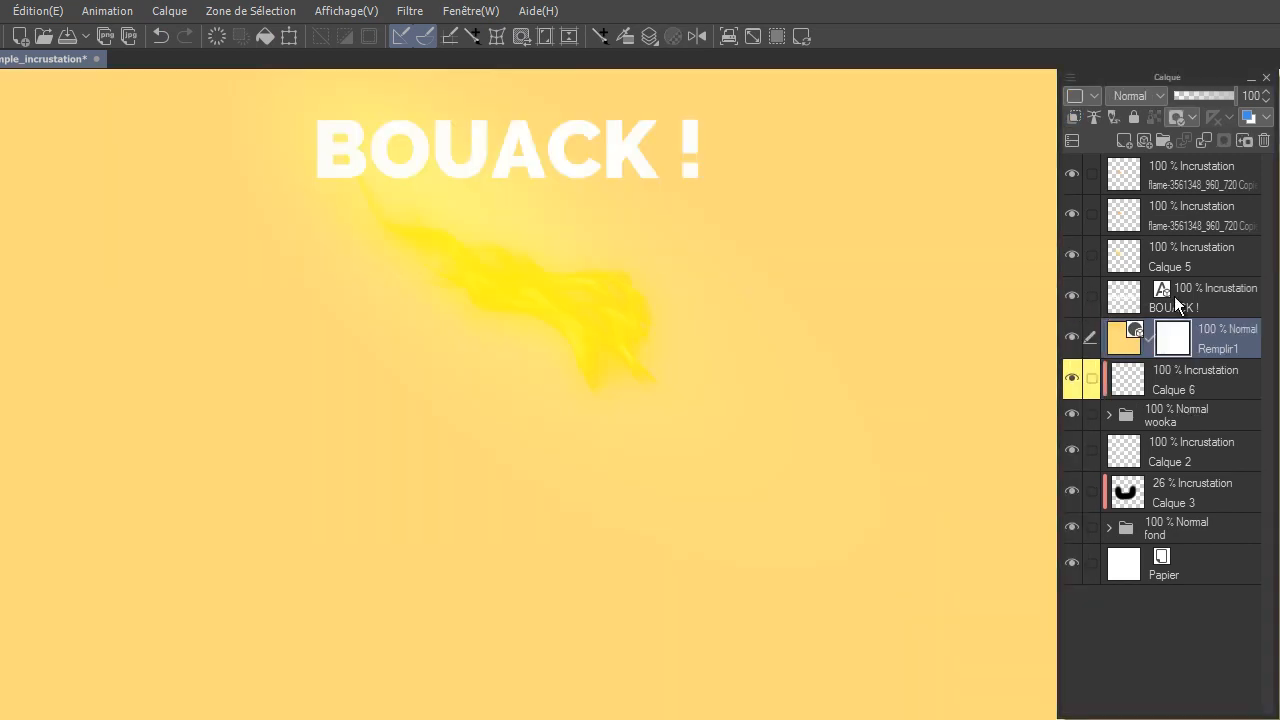
Step: Clip the fill layer to the character, blend it as Incrustation and hide it by clearing its mask to black
{"action": "left_click", "coordinate": [1073, 118]}
{"action": "left_click", "coordinate": [1150, 98]}
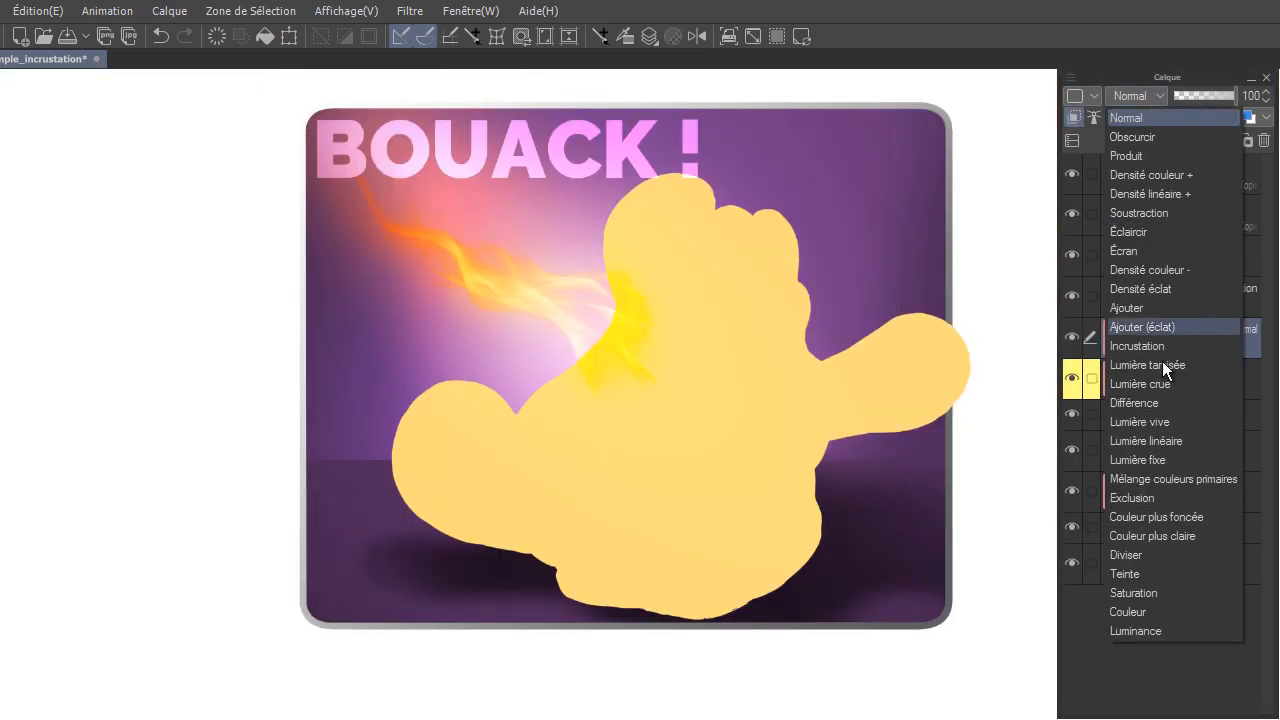
{"action": "left_click", "coordinate": [1177, 344]}
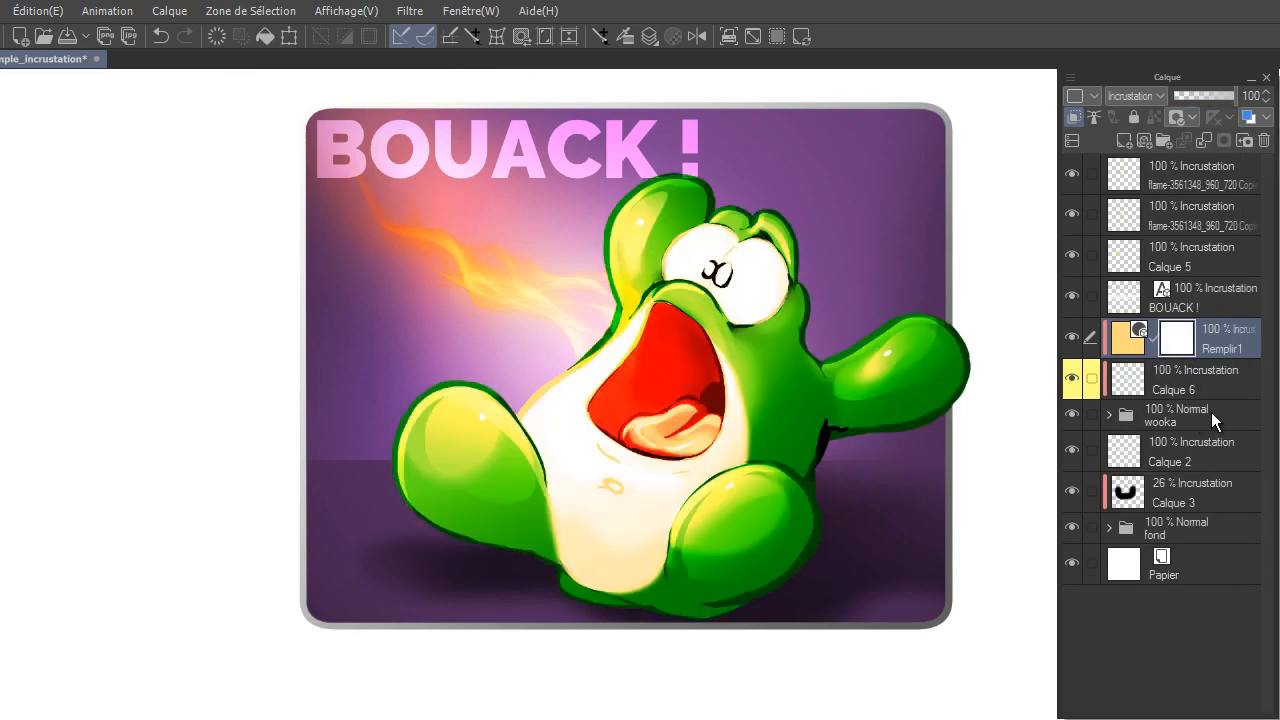
{"action": "key", "text": "Delete"}
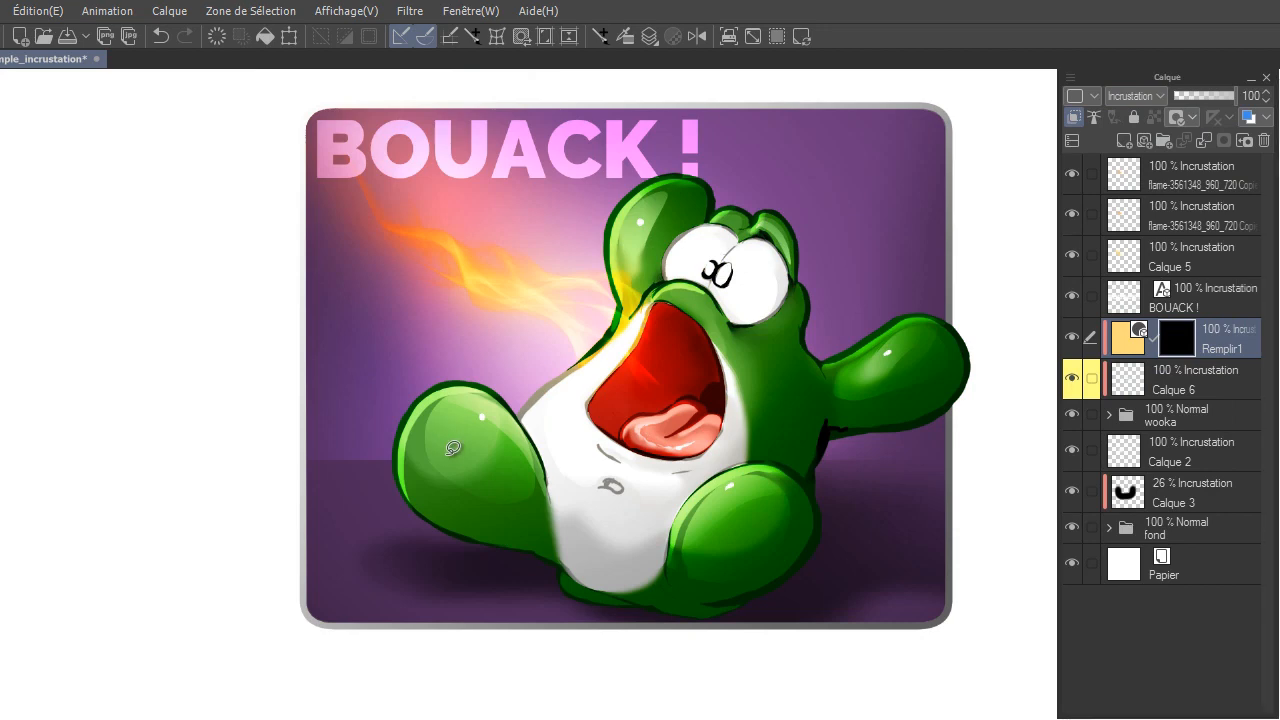
Step: Build a combined freehand selection of the highlight areas on the feet, belly, arms, crest and mouth
{"action": "mouse_move", "coordinate": [534, 446]}
{"action": "left_mouse_down"}
{"action": "mouse_move", "coordinate": [549, 486]}
{"action": "mouse_move", "coordinate": [504, 499]}
{"action": "left_mouse_up"}
{"action": "left_click_drag", "start_coordinate": [434, 444], "coordinate": [432, 436]}
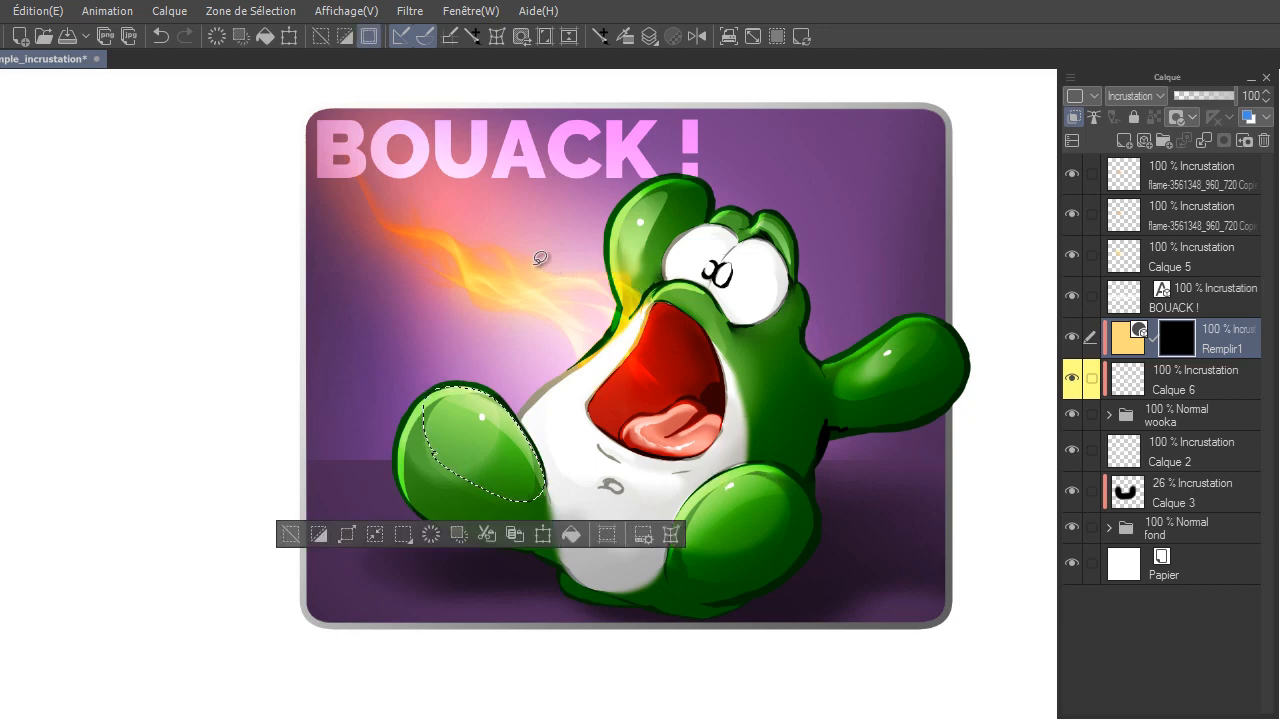
{"action": "mouse_move", "coordinate": [591, 404]}
{"action": "left_mouse_down"}
{"action": "mouse_move", "coordinate": [646, 499]}
{"action": "mouse_move", "coordinate": [610, 468]}
{"action": "mouse_move", "coordinate": [595, 495]}
{"action": "mouse_move", "coordinate": [569, 475]}
{"action": "mouse_move", "coordinate": [649, 506]}
{"action": "mouse_move", "coordinate": [597, 492]}
{"action": "left_mouse_up"}
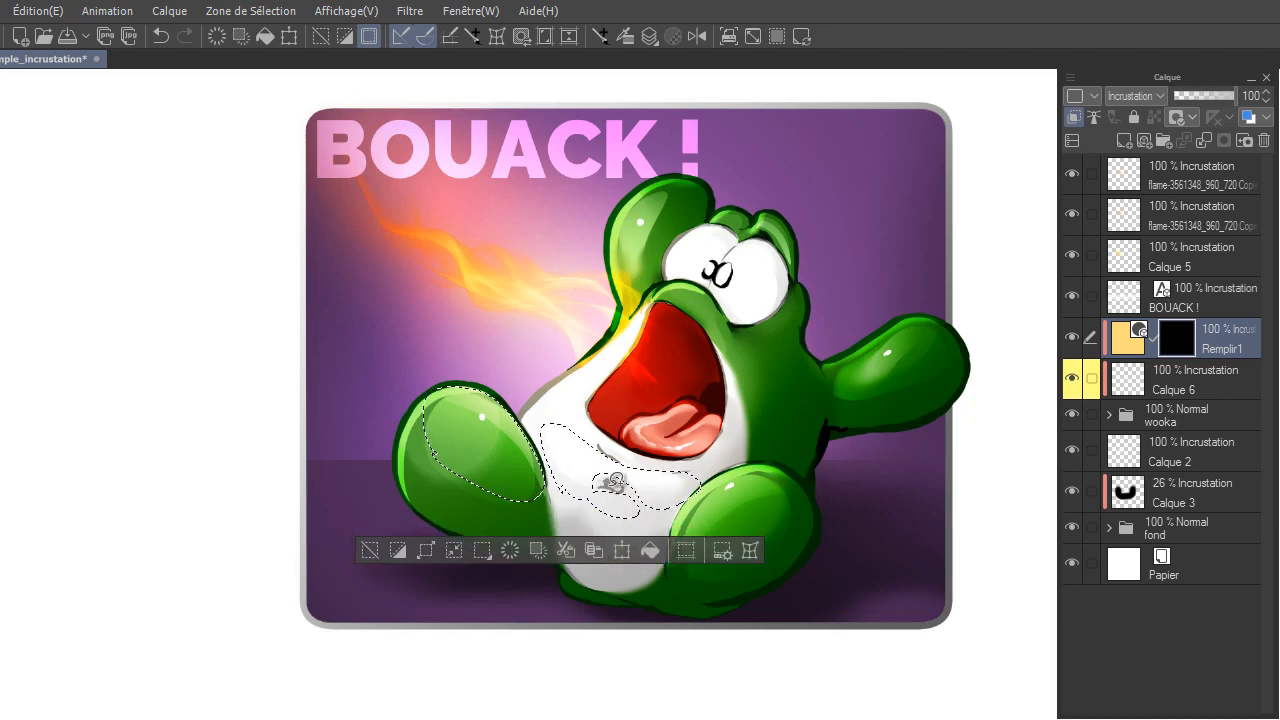
{"action": "mouse_move", "coordinate": [730, 533]}
{"action": "left_mouse_down"}
{"action": "mouse_move", "coordinate": [677, 525]}
{"action": "mouse_move", "coordinate": [772, 505]}
{"action": "left_mouse_up"}
{"action": "mouse_move", "coordinate": [842, 382]}
{"action": "left_mouse_down"}
{"action": "mouse_move", "coordinate": [848, 368]}
{"action": "mouse_move", "coordinate": [932, 352]}
{"action": "mouse_move", "coordinate": [925, 410]}
{"action": "mouse_move", "coordinate": [869, 438]}
{"action": "mouse_move", "coordinate": [848, 398]}
{"action": "left_mouse_up"}
{"action": "mouse_move", "coordinate": [640, 292]}
{"action": "left_mouse_down"}
{"action": "mouse_move", "coordinate": [608, 286]}
{"action": "mouse_move", "coordinate": [605, 210]}
{"action": "mouse_move", "coordinate": [646, 289]}
{"action": "left_mouse_up"}
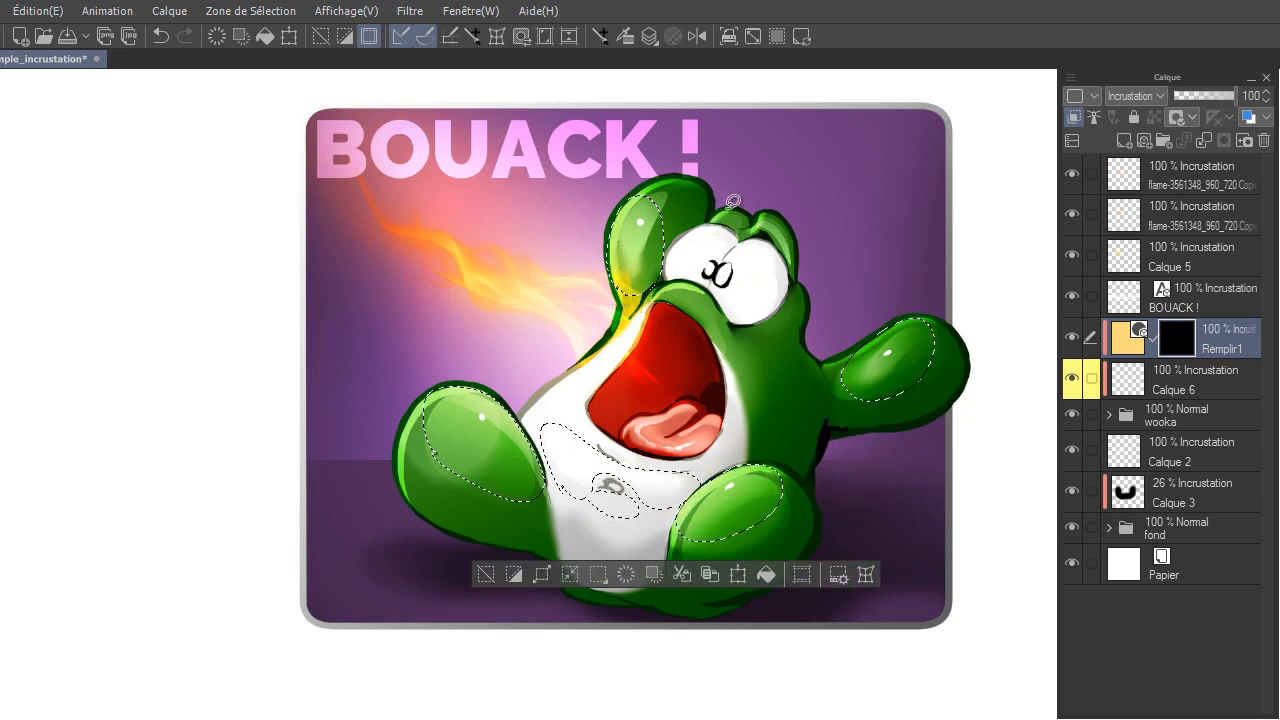
{"action": "mouse_move", "coordinate": [733, 201]}
{"action": "left_mouse_down"}
{"action": "mouse_move", "coordinate": [762, 224]}
{"action": "mouse_move", "coordinate": [772, 212]}
{"action": "mouse_move", "coordinate": [796, 269]}
{"action": "mouse_move", "coordinate": [757, 223]}
{"action": "mouse_move", "coordinate": [718, 215]}
{"action": "mouse_move", "coordinate": [755, 228]}
{"action": "left_mouse_up"}
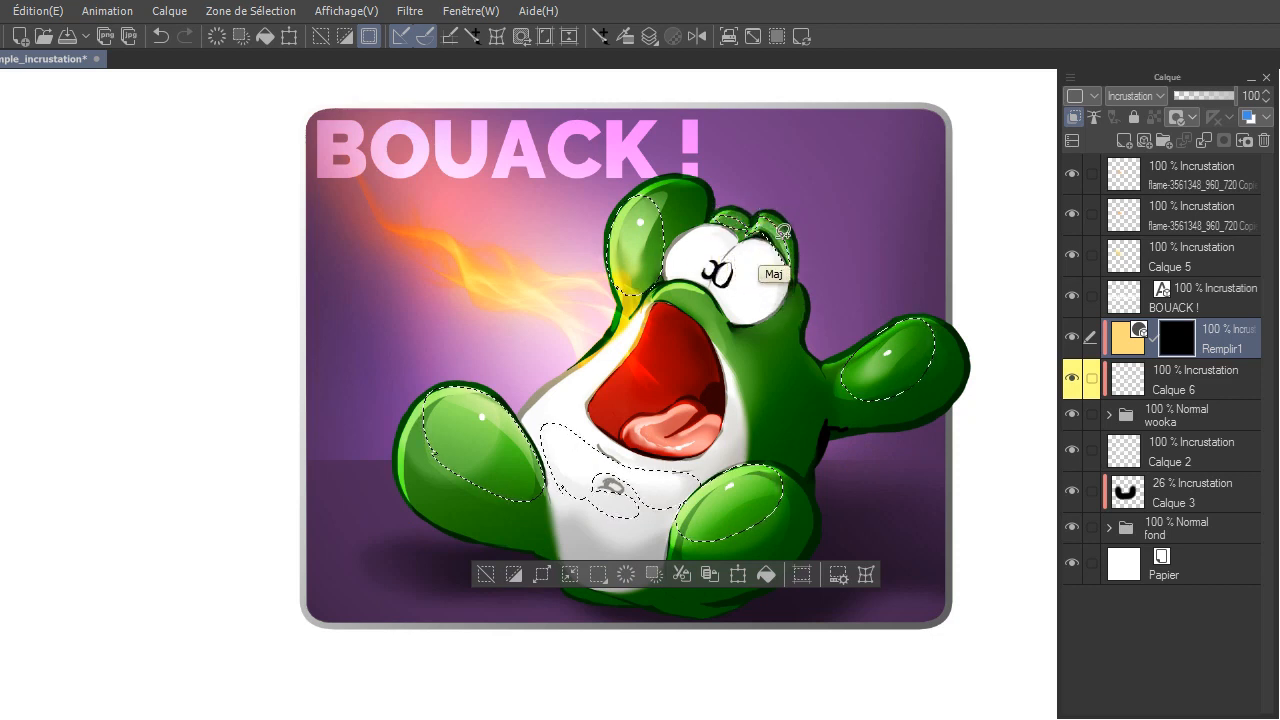
{"action": "mouse_move", "coordinate": [665, 290]}
{"action": "left_mouse_down"}
{"action": "mouse_move", "coordinate": [714, 316]}
{"action": "mouse_move", "coordinate": [738, 360]}
{"action": "mouse_move", "coordinate": [728, 415]}
{"action": "mouse_move", "coordinate": [672, 418]}
{"action": "left_mouse_up"}
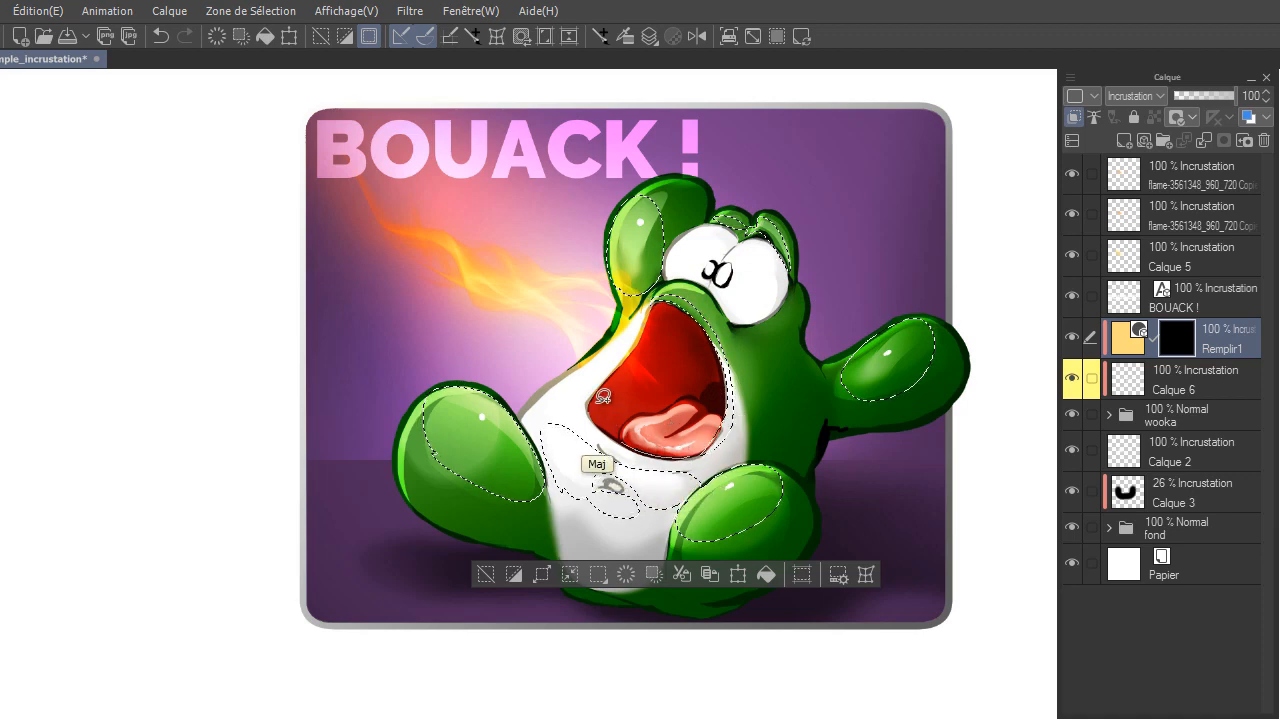
{"action": "mouse_move", "coordinate": [603, 396]}
{"action": "left_mouse_down"}
{"action": "mouse_move", "coordinate": [654, 315]}
{"action": "mouse_move", "coordinate": [671, 280]}
{"action": "left_mouse_up"}
Step: Reveal Remplir1 within the selection using a circular foreground-to-transparent gradient on its mask, deselect, and duplicate the layer at 27 % opacity
{"action": "key", "text": "g"}
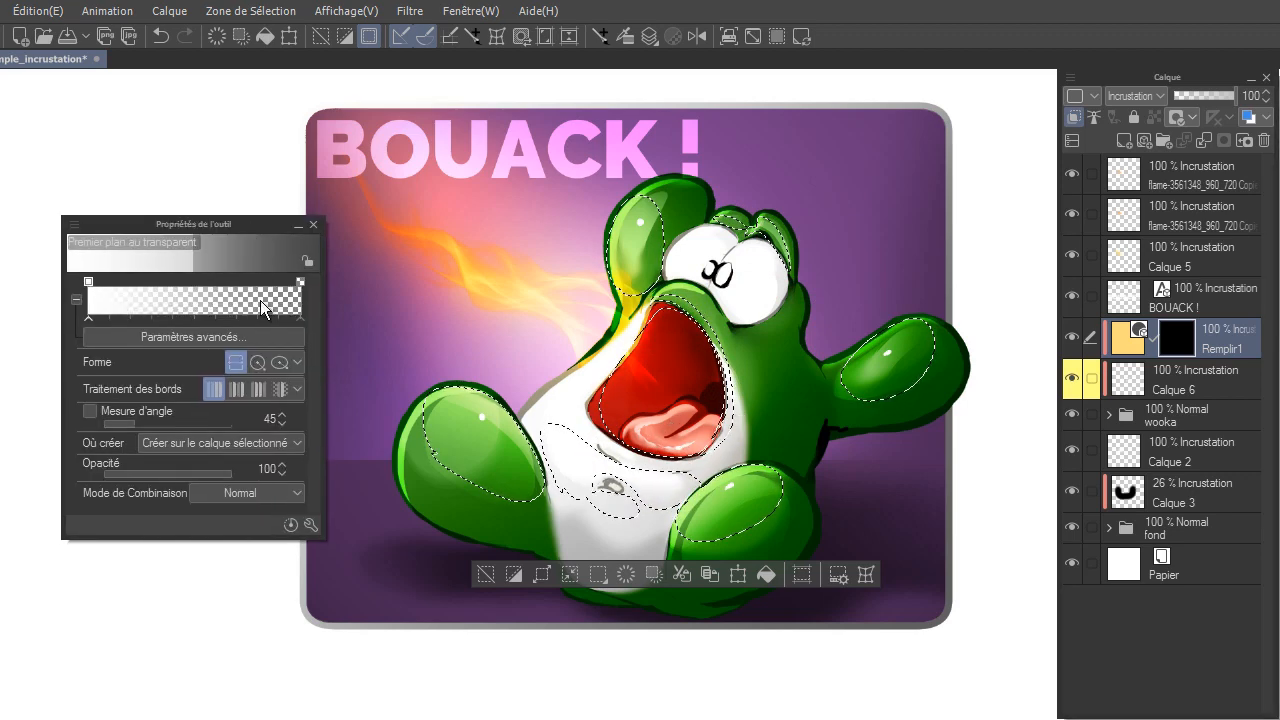
{"action": "left_click", "coordinate": [259, 361]}
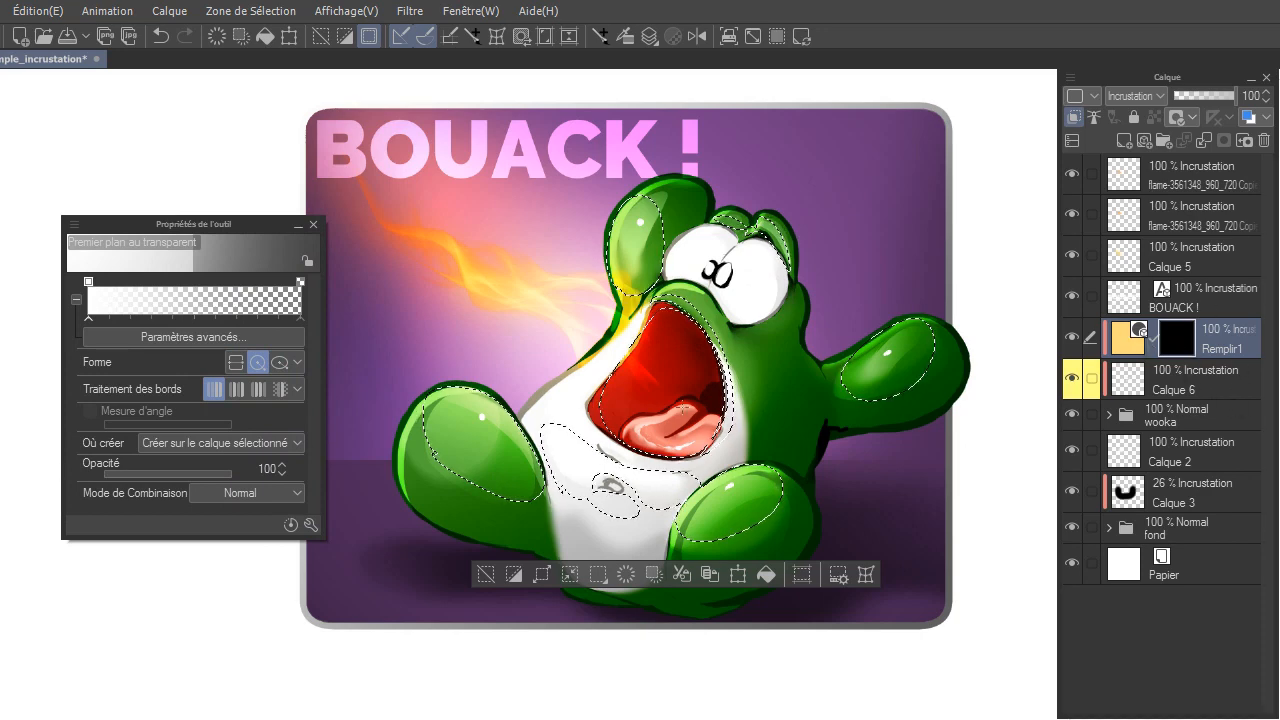
{"action": "left_click_drag", "start_coordinate": [716, 404], "coordinate": [1013, 105]}
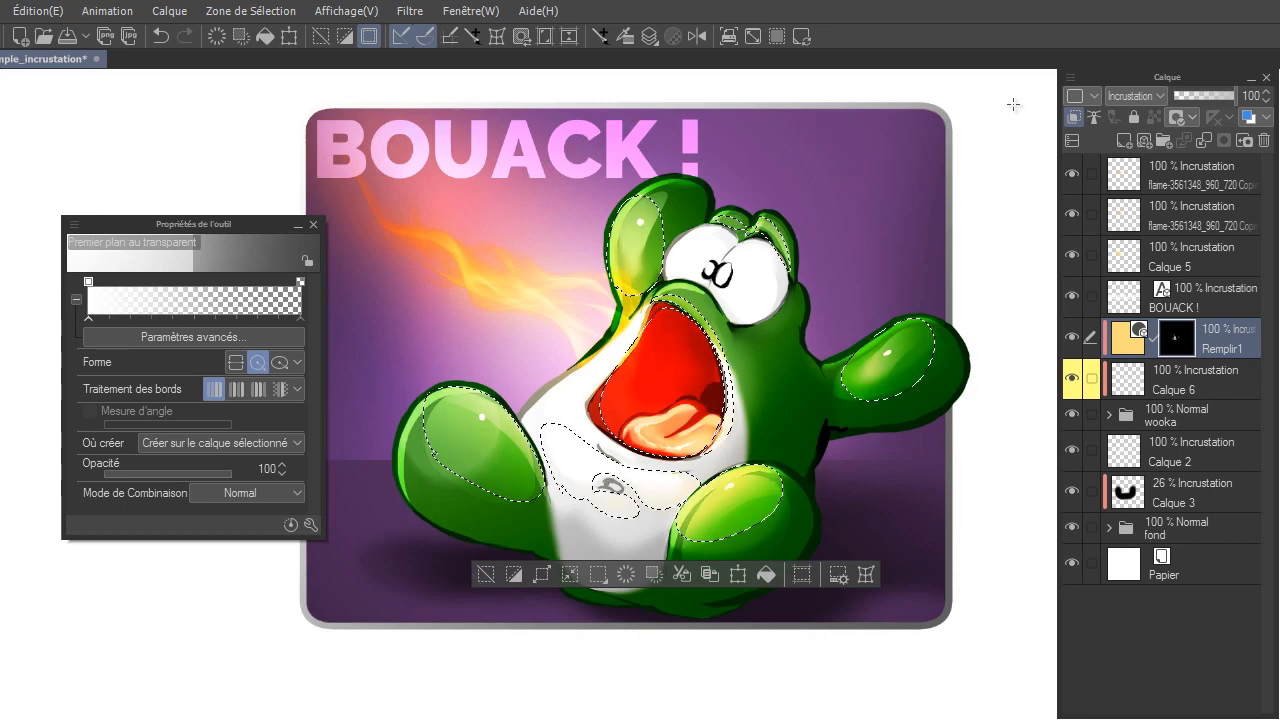
{"action": "left_click", "coordinate": [484, 573]}
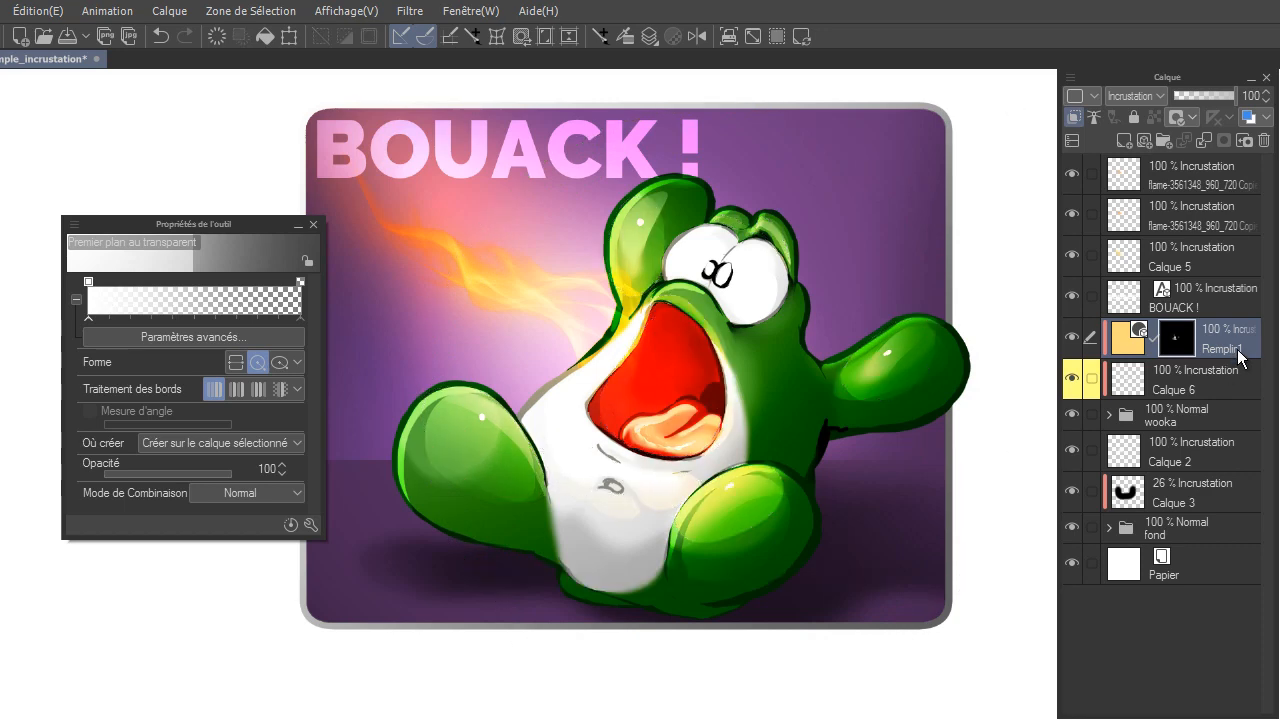
{"action": "left_click_drag", "start_coordinate": [1241, 357], "coordinate": [1130, 128]}
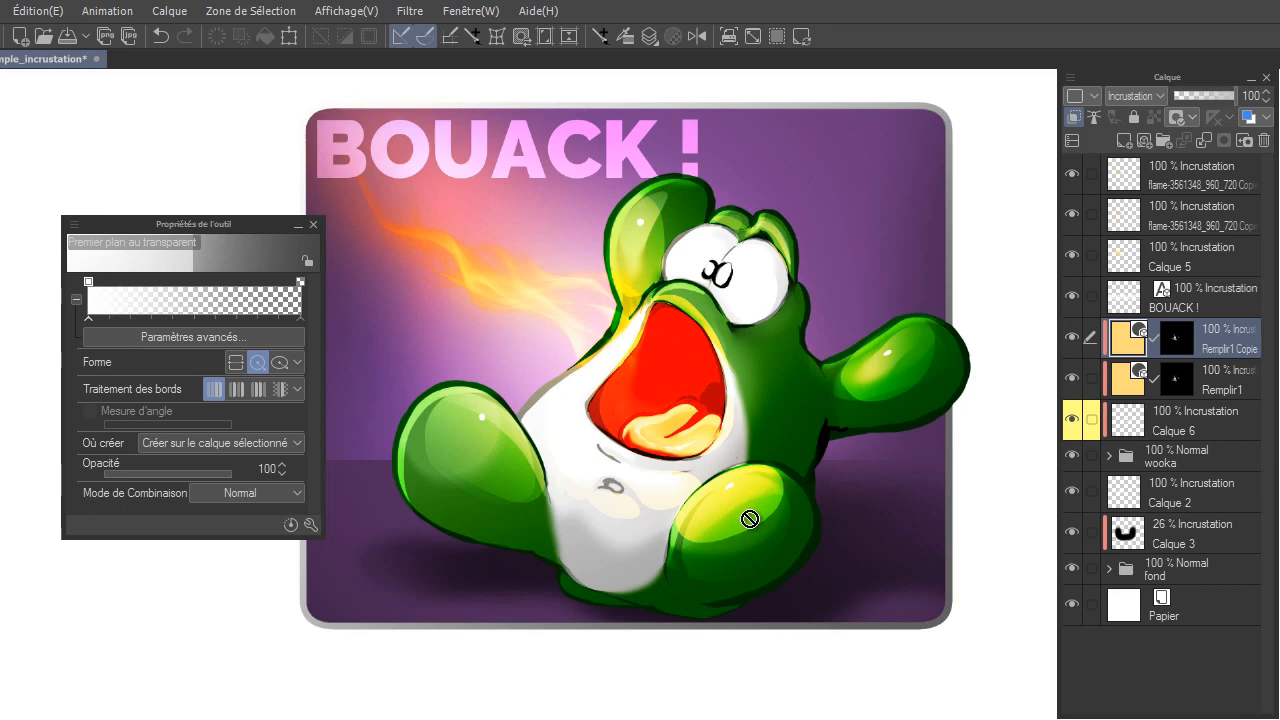
{"action": "left_click_drag", "start_coordinate": [1204, 93], "coordinate": [1193, 98]}
Step: Duplicate the flame layer and set the copy's blending mode to Écran at 50 % opacity
{"action": "left_click", "coordinate": [1190, 215]}
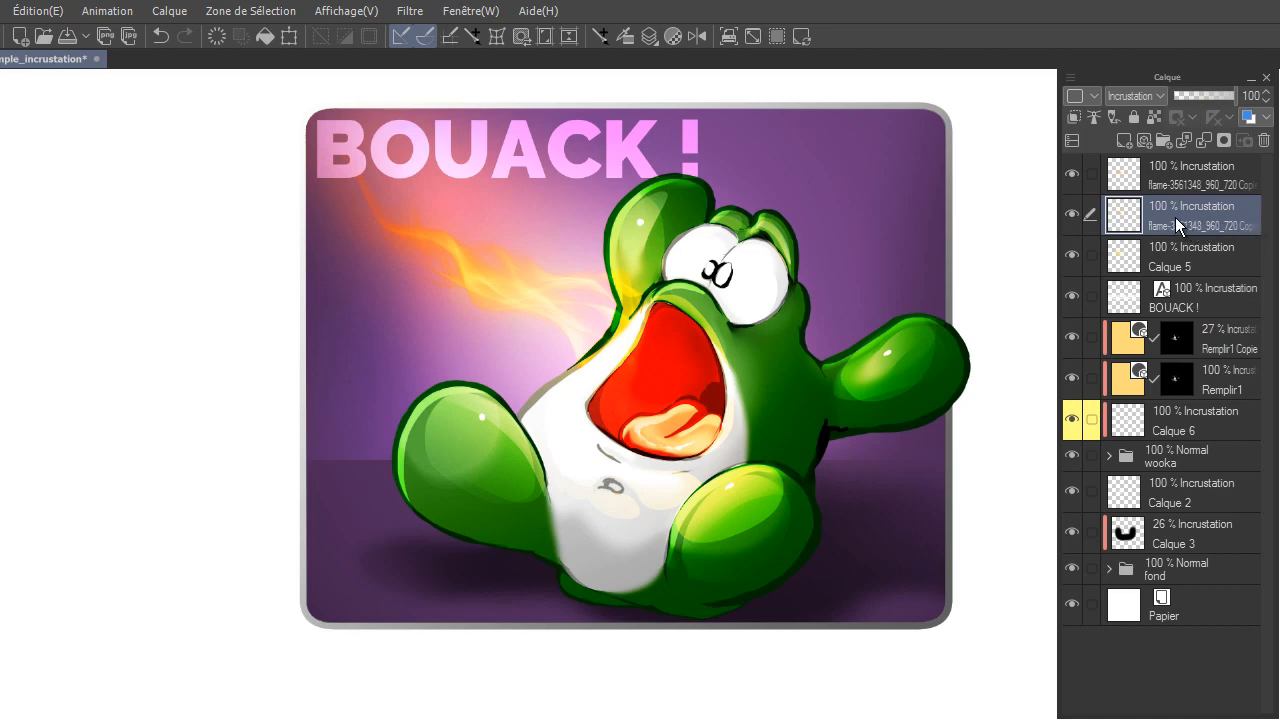
{"action": "left_click", "coordinate": [1165, 178], "text": "ctrl"}
{"action": "left_click", "coordinate": [1126, 139]}
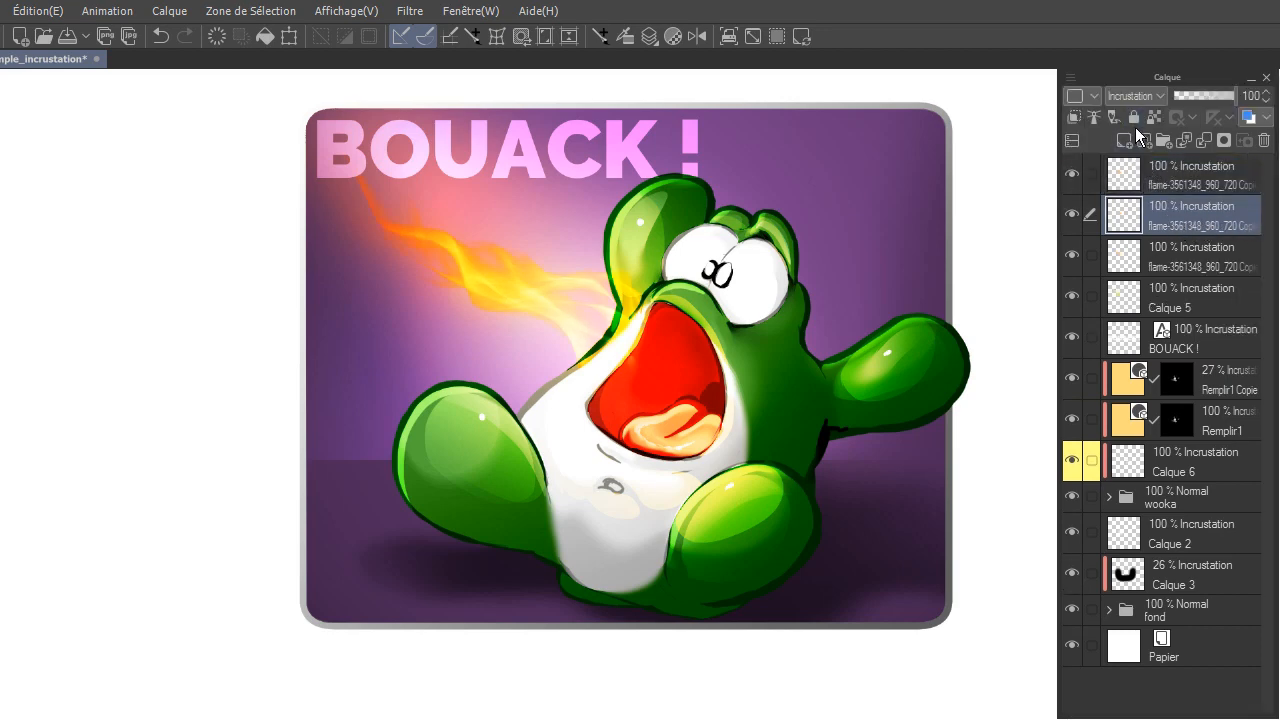
{"action": "left_click", "coordinate": [1135, 96]}
{"action": "left_click", "coordinate": [1144, 251]}
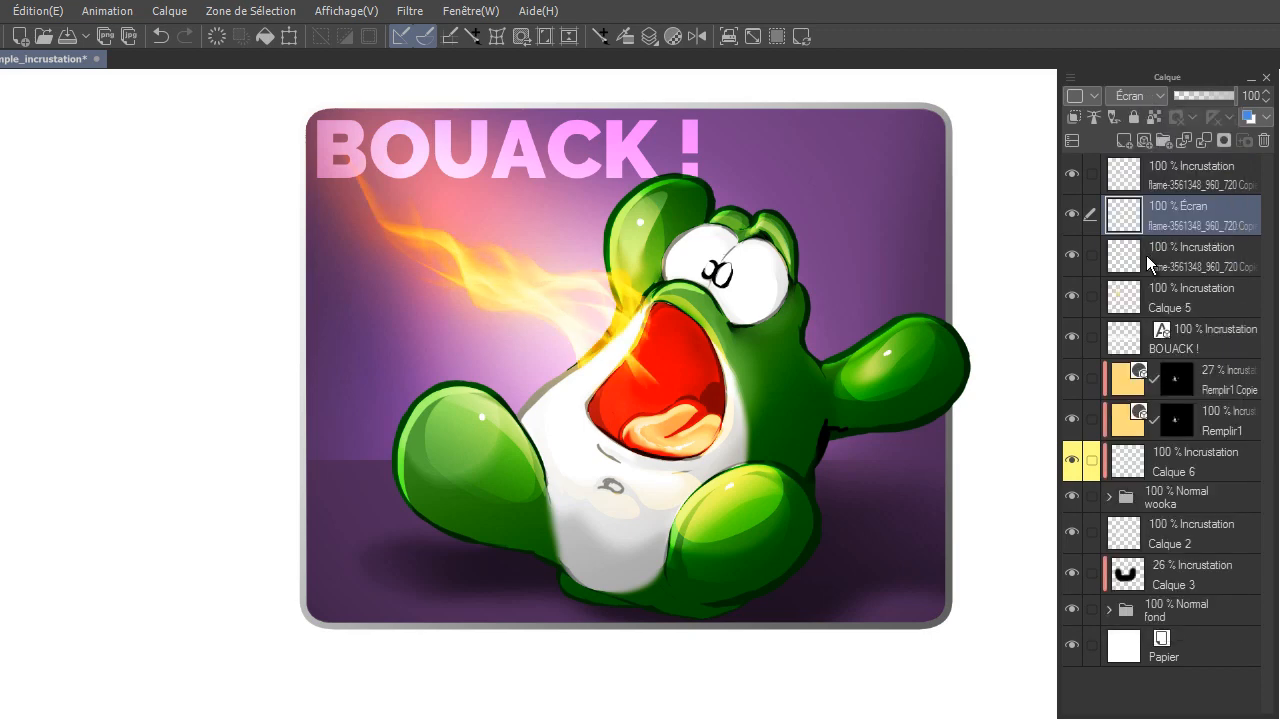
{"action": "left_click", "coordinate": [1207, 96]}
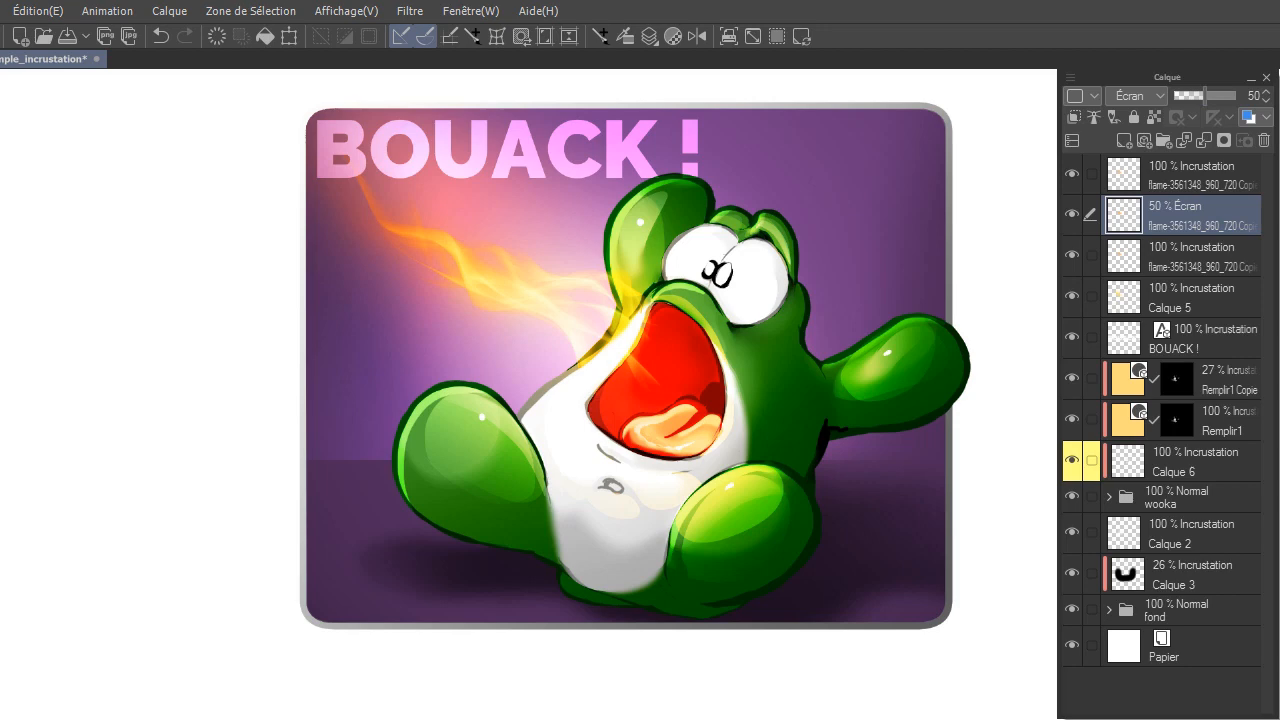
Step: Insert the Mermaid texture from the monochromatic Texture materials as a new layer above the Écran flame layer
{"action": "left_click", "coordinate": [470, 11]}
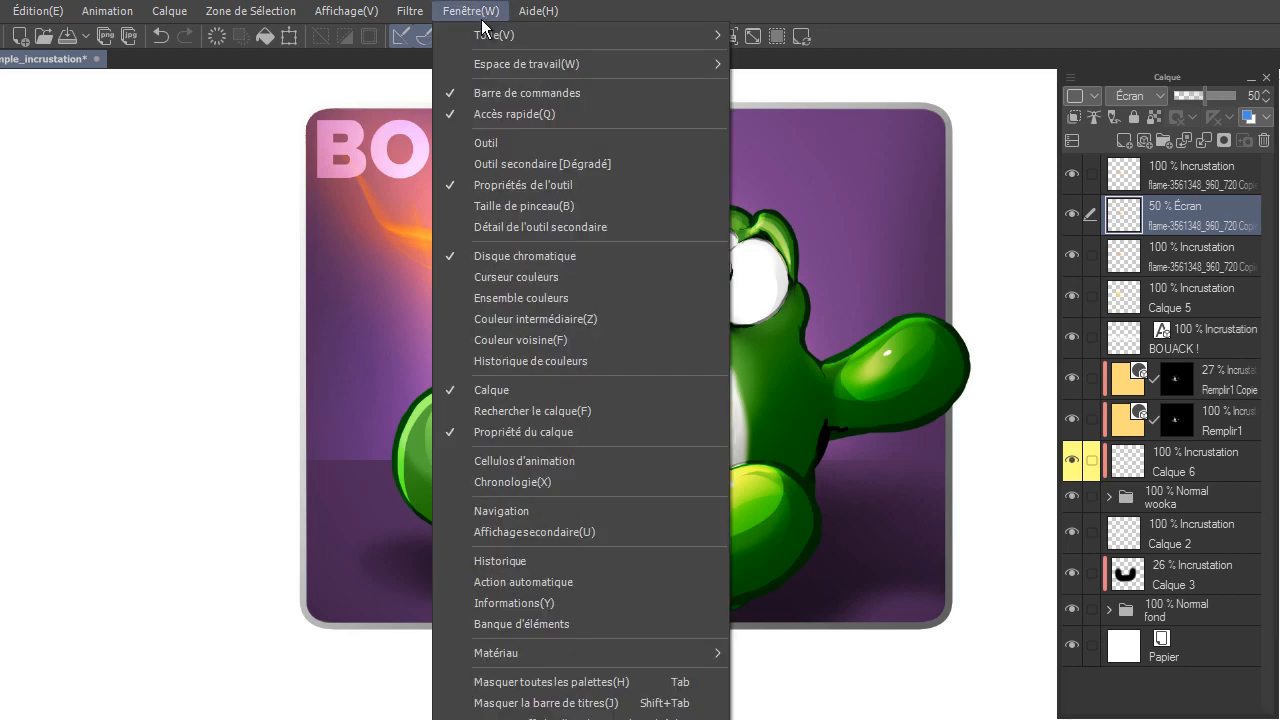
{"action": "mouse_move", "coordinate": [616, 654]}
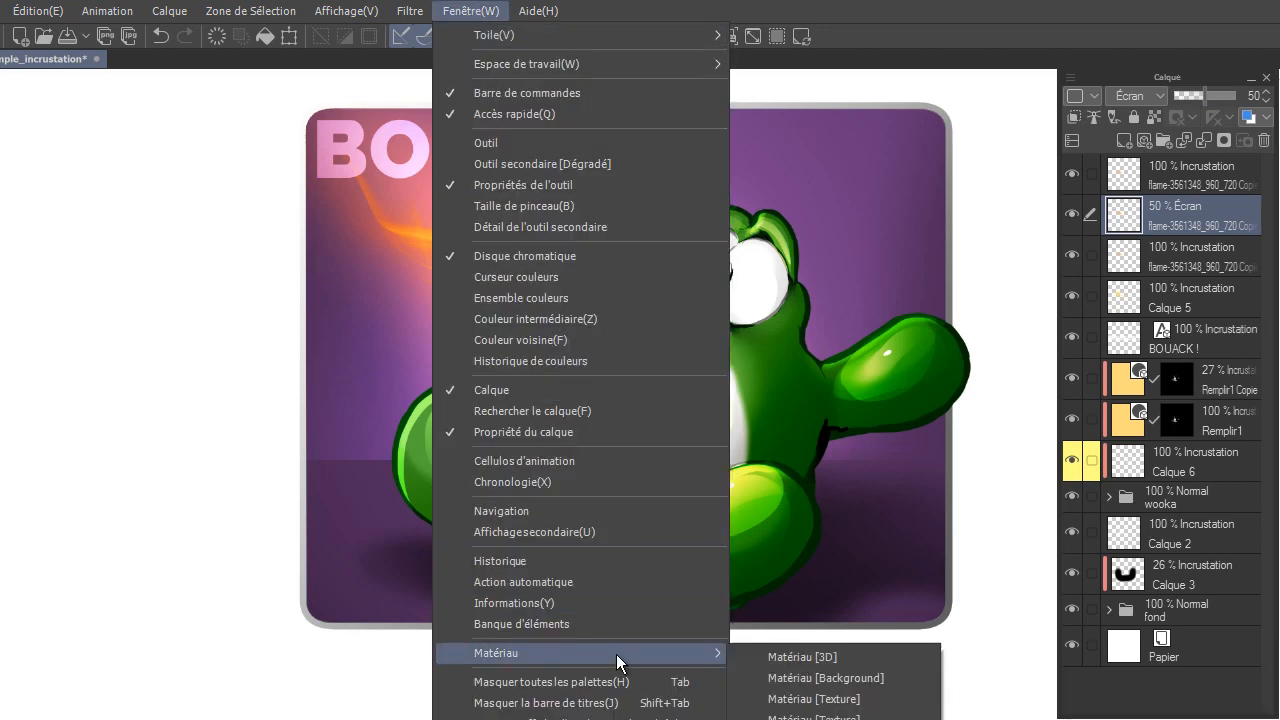
{"action": "left_click", "coordinate": [850, 716]}
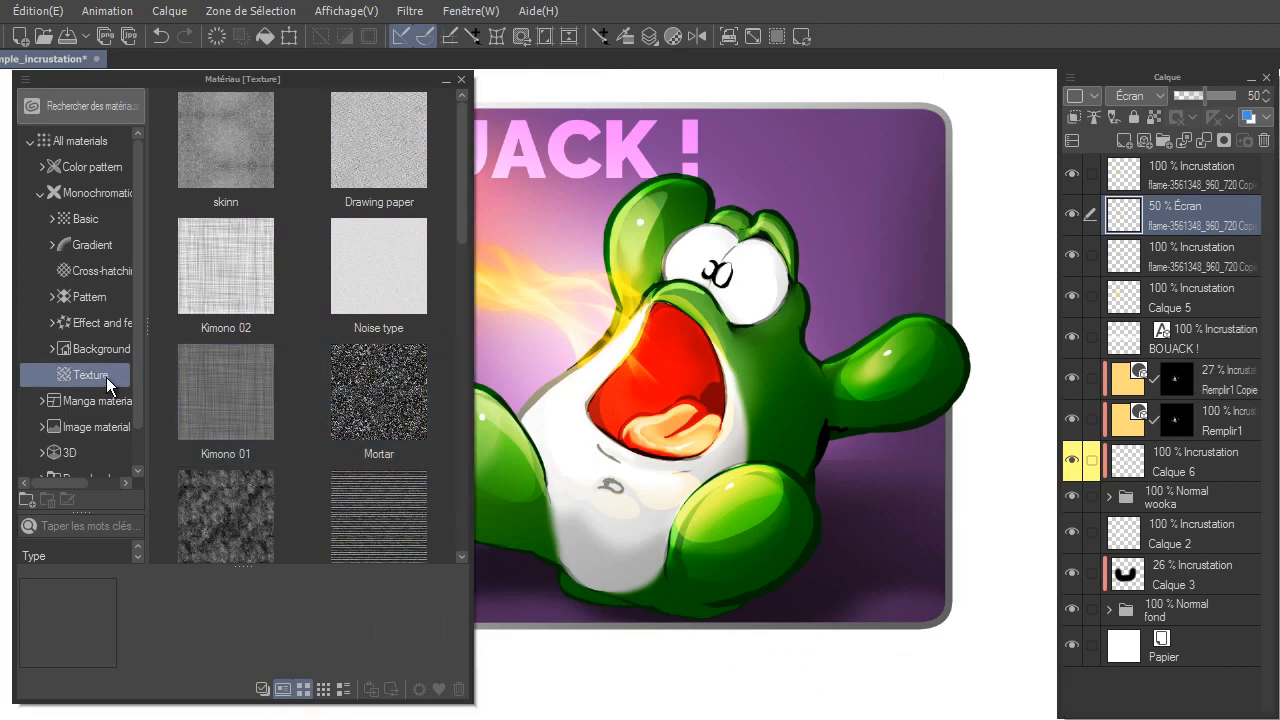
{"action": "left_click_drag", "start_coordinate": [461, 229], "coordinate": [461, 440]}
{"action": "left_click", "coordinate": [274, 354]}
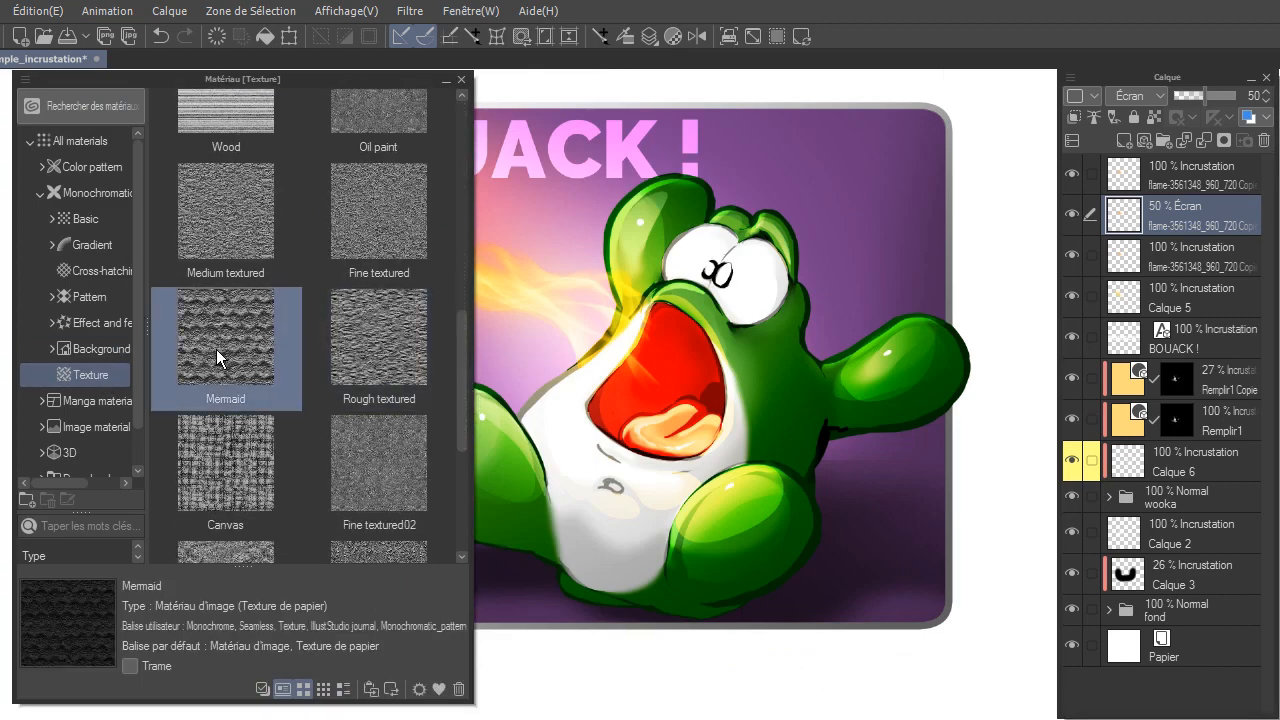
{"action": "left_click_drag", "start_coordinate": [223, 354], "coordinate": [1207, 205]}
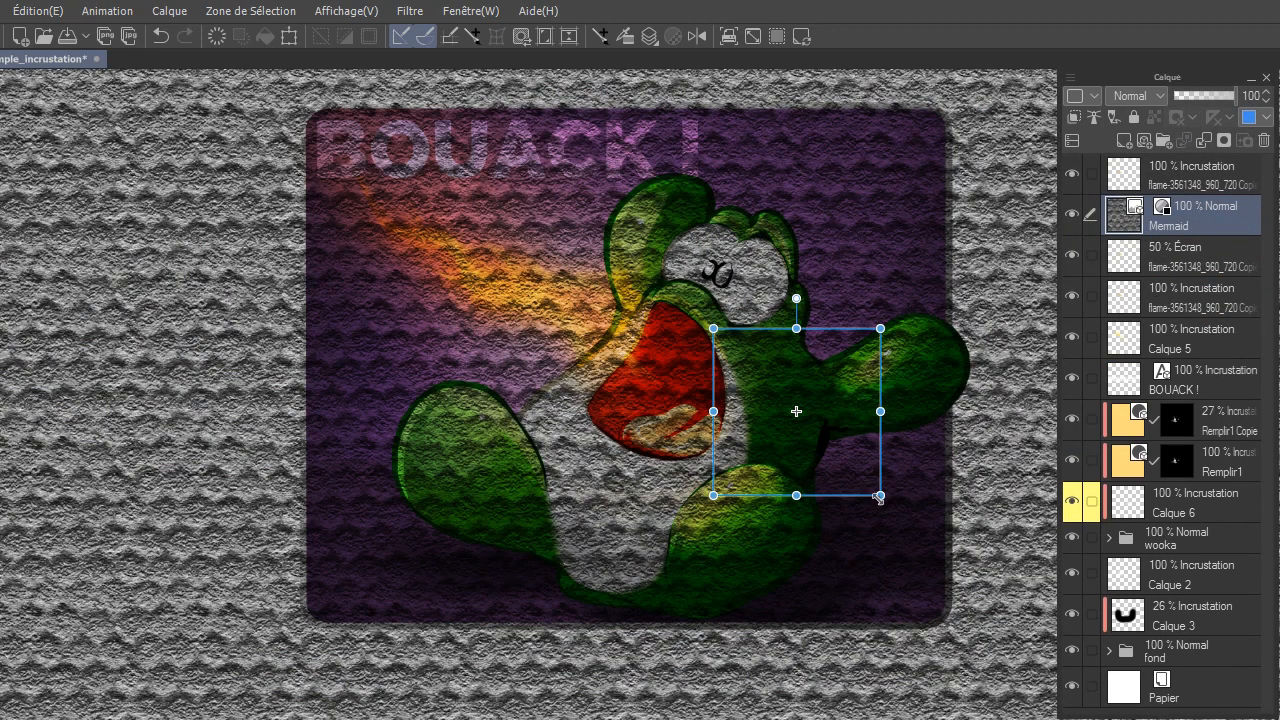
Step: Scale down the repeating Mermaid pattern, then rasterize the texture layer
{"action": "left_click_drag", "start_coordinate": [880, 494], "coordinate": [842, 452]}
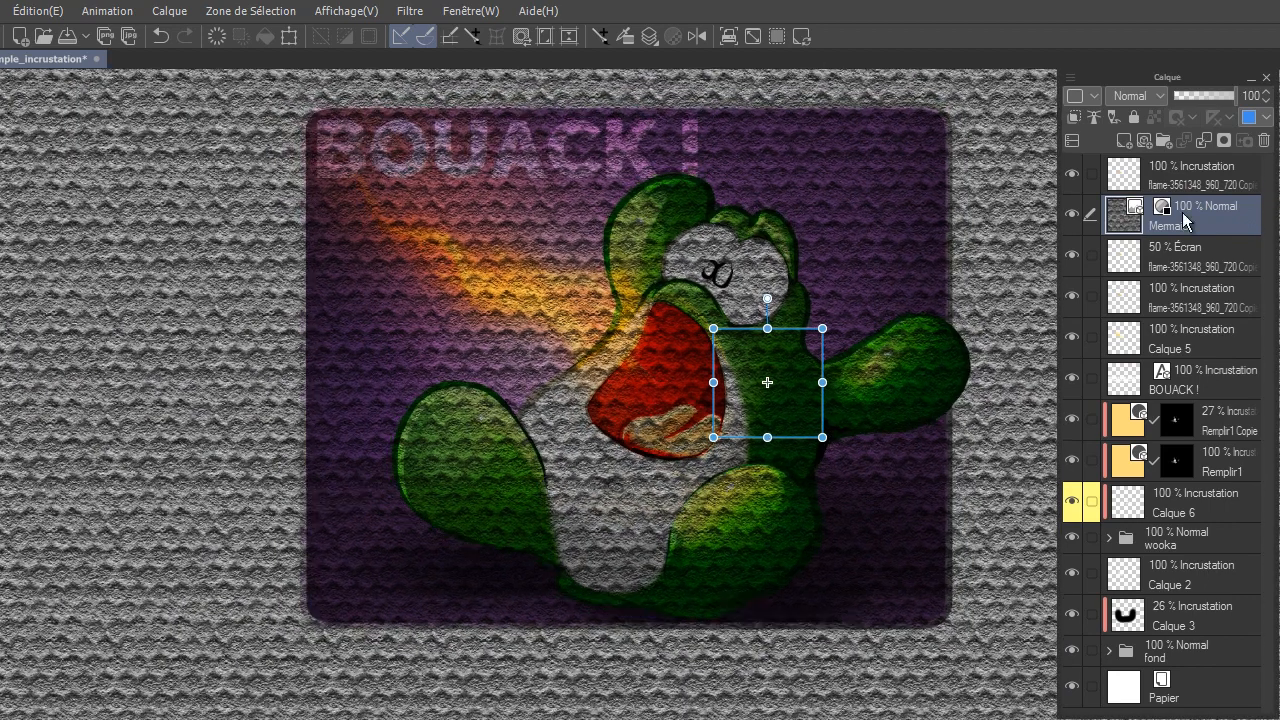
{"action": "right_click", "coordinate": [1184, 218]}
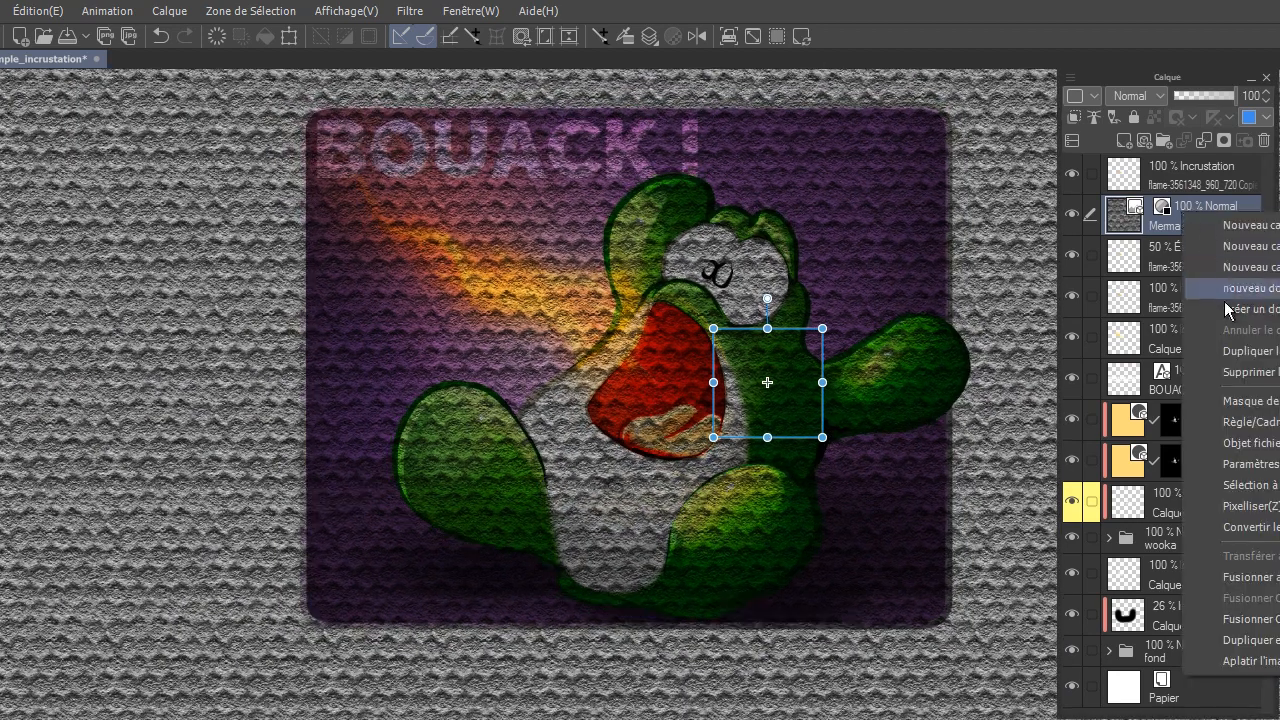
{"action": "left_click", "coordinate": [1264, 508]}
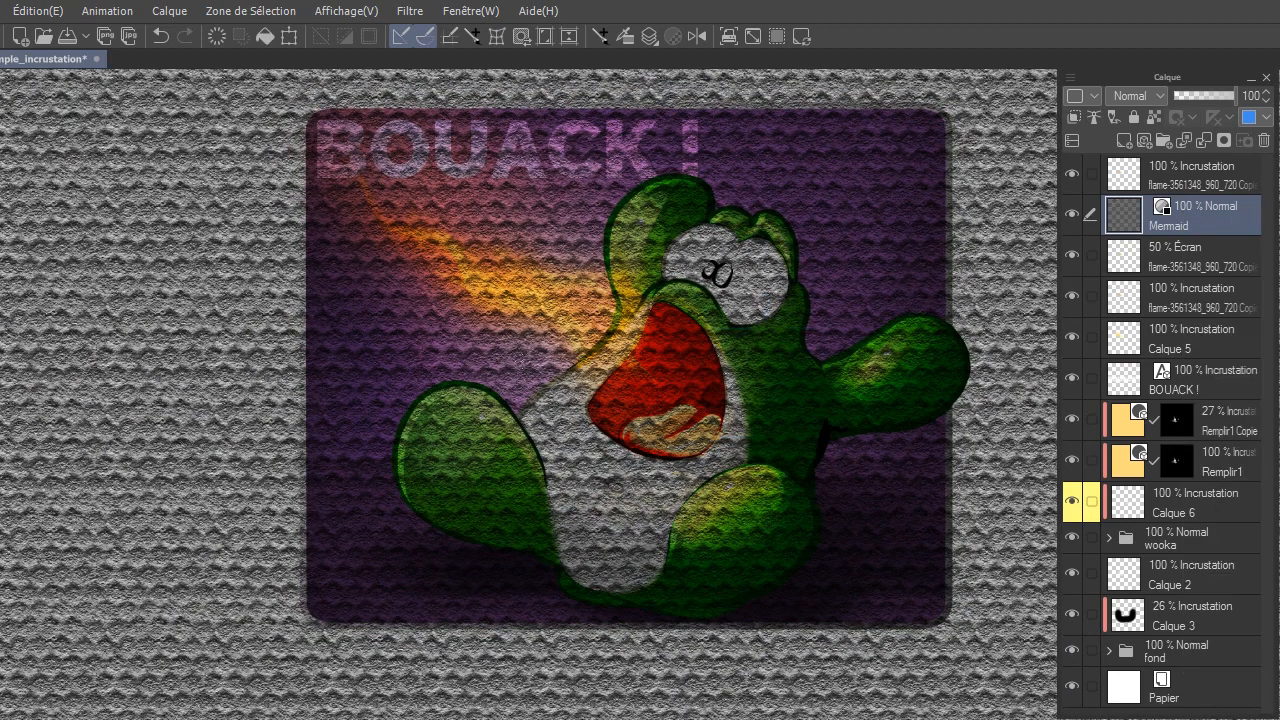
Step: Keep only a rectangular piece of the Mermaid texture near the left leg, deselect, and duplicate the layer with the original hidden
{"action": "left_click_drag", "start_coordinate": [427, 261], "coordinate": [649, 495]}
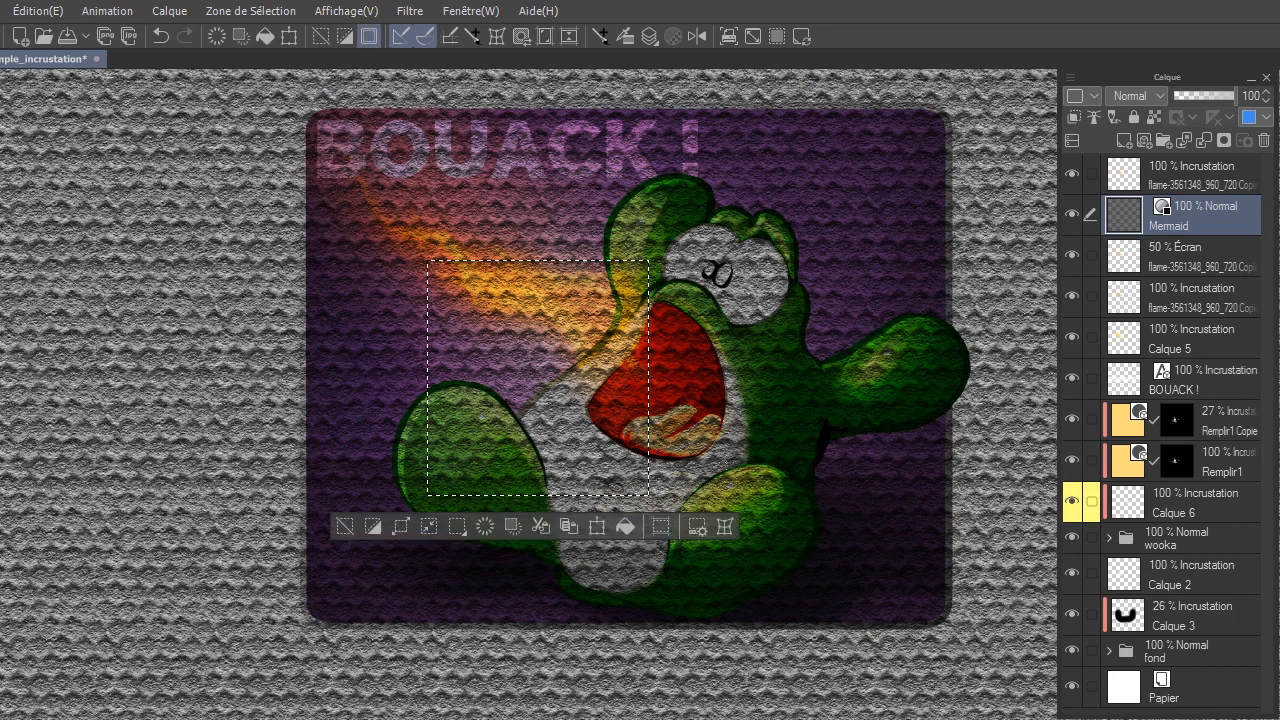
{"action": "left_click", "coordinate": [515, 527]}
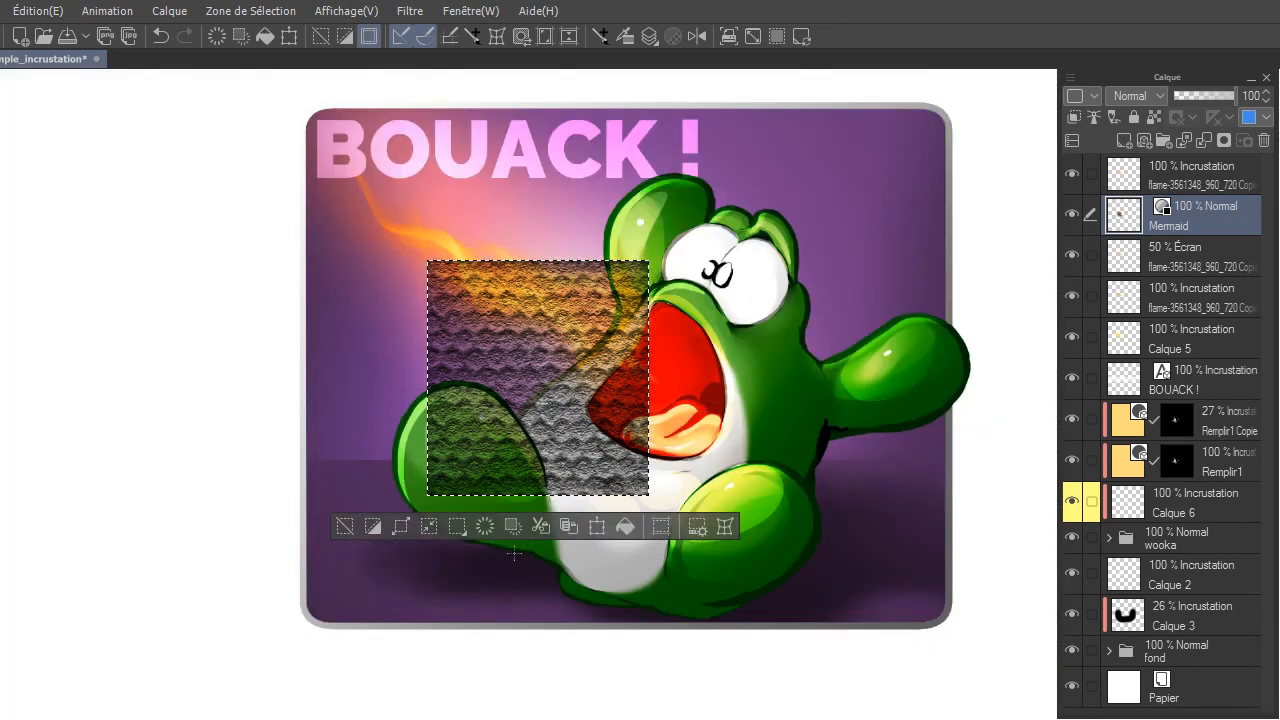
{"action": "left_click", "coordinate": [345, 523]}
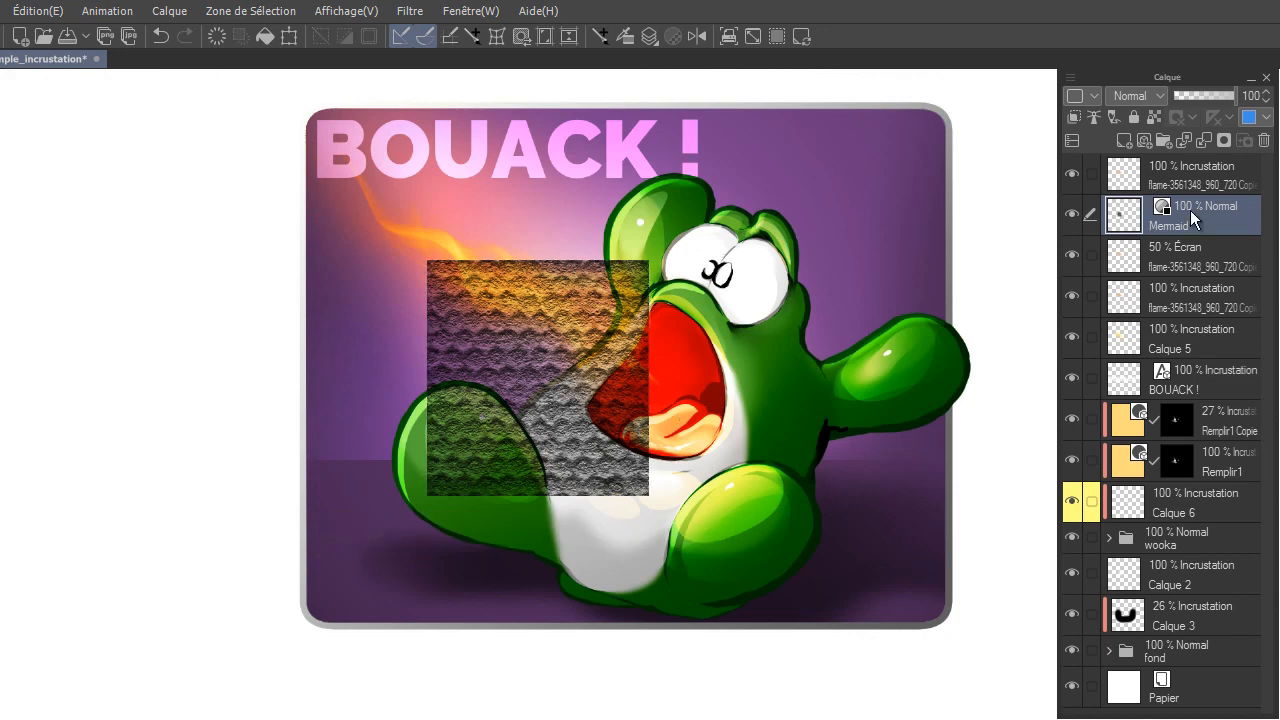
{"action": "left_click_drag", "start_coordinate": [1190, 210], "coordinate": [1124, 140]}
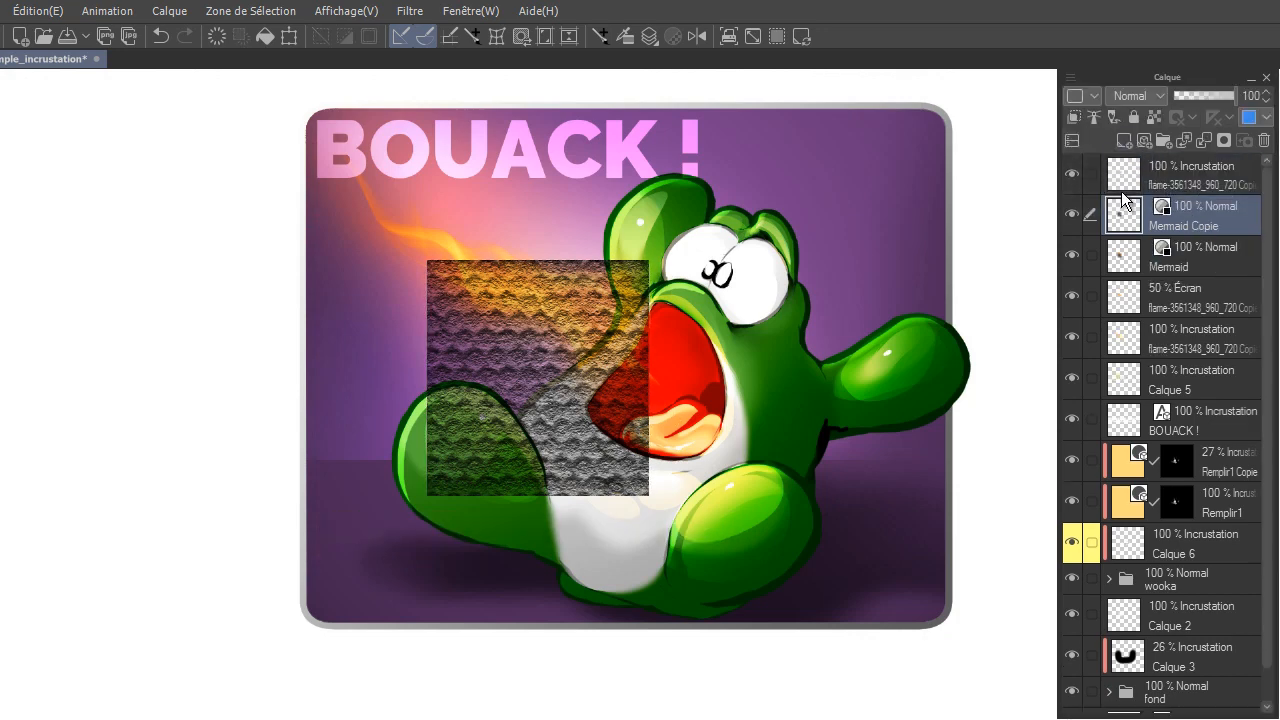
{"action": "left_click", "coordinate": [1072, 255]}
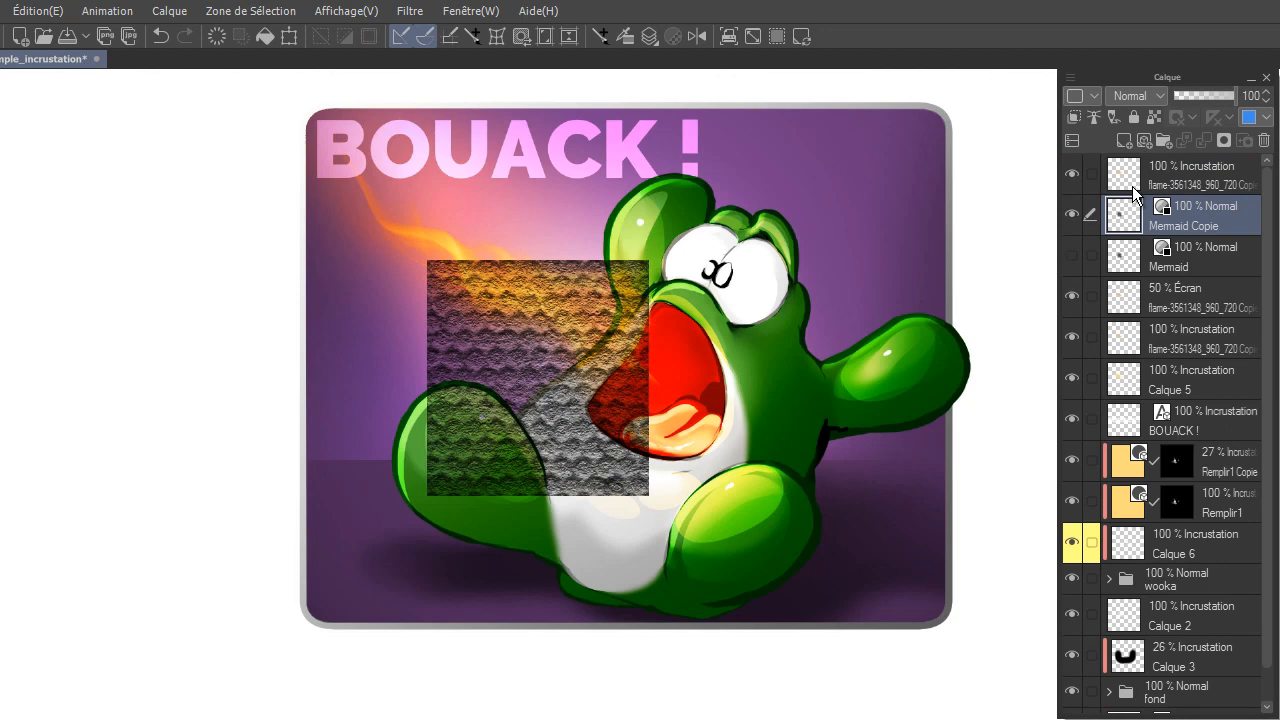
Step: Move the Mermaid Copie piece over the character's left leg and scale it down, keeping it unrotated
{"action": "key", "text": "ctrl+t"}
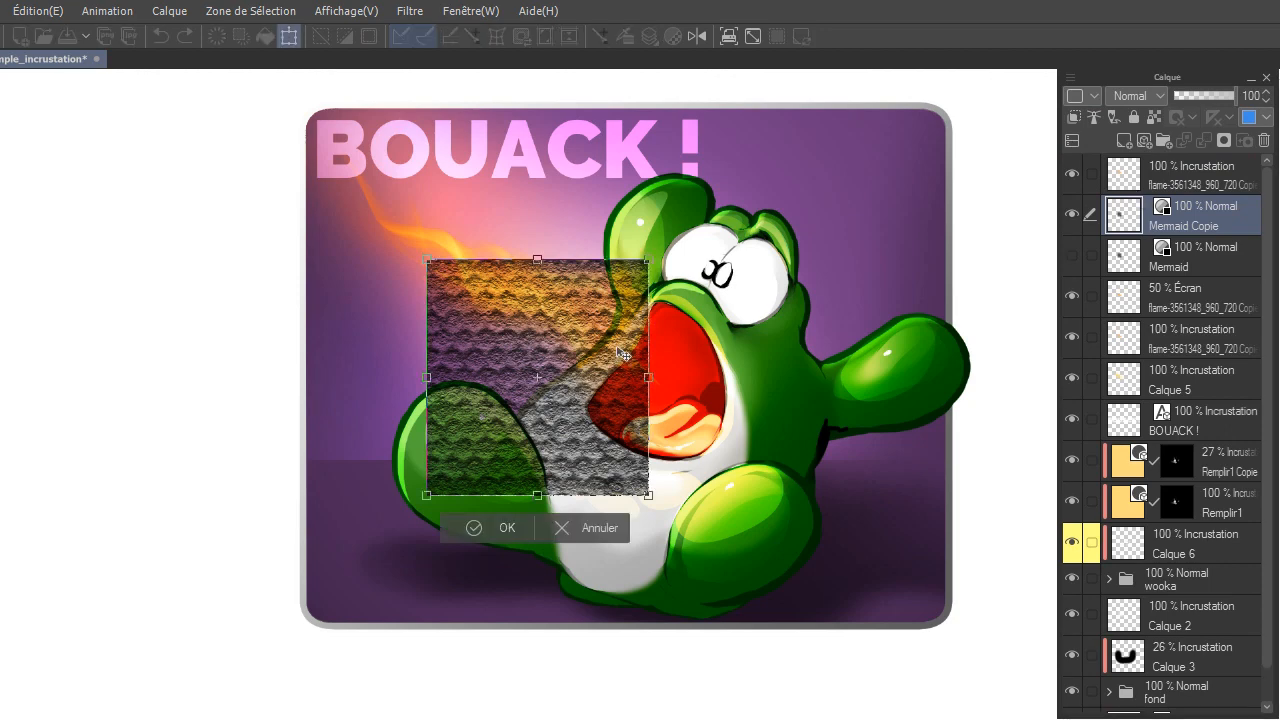
{"action": "left_click_drag", "start_coordinate": [624, 346], "coordinate": [644, 450]}
{"action": "left_click_drag", "start_coordinate": [678, 356], "coordinate": [504, 322]}
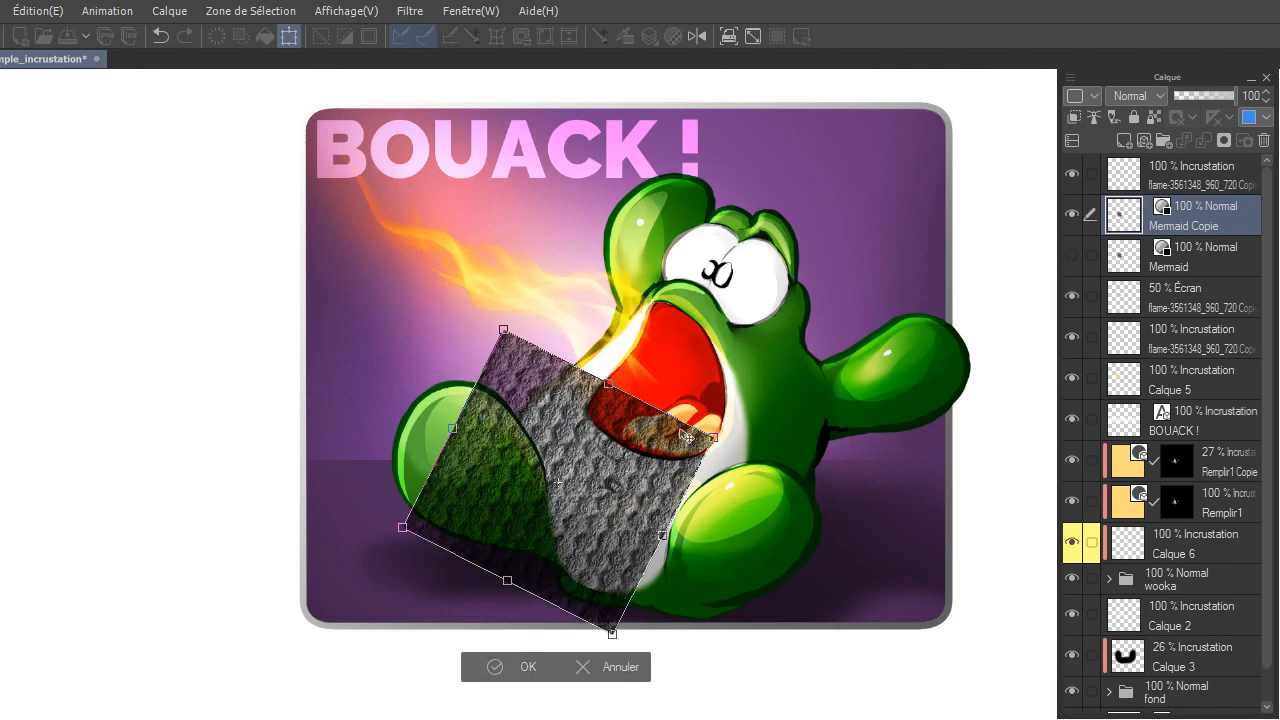
{"action": "left_click_drag", "start_coordinate": [714, 440], "coordinate": [636, 478]}
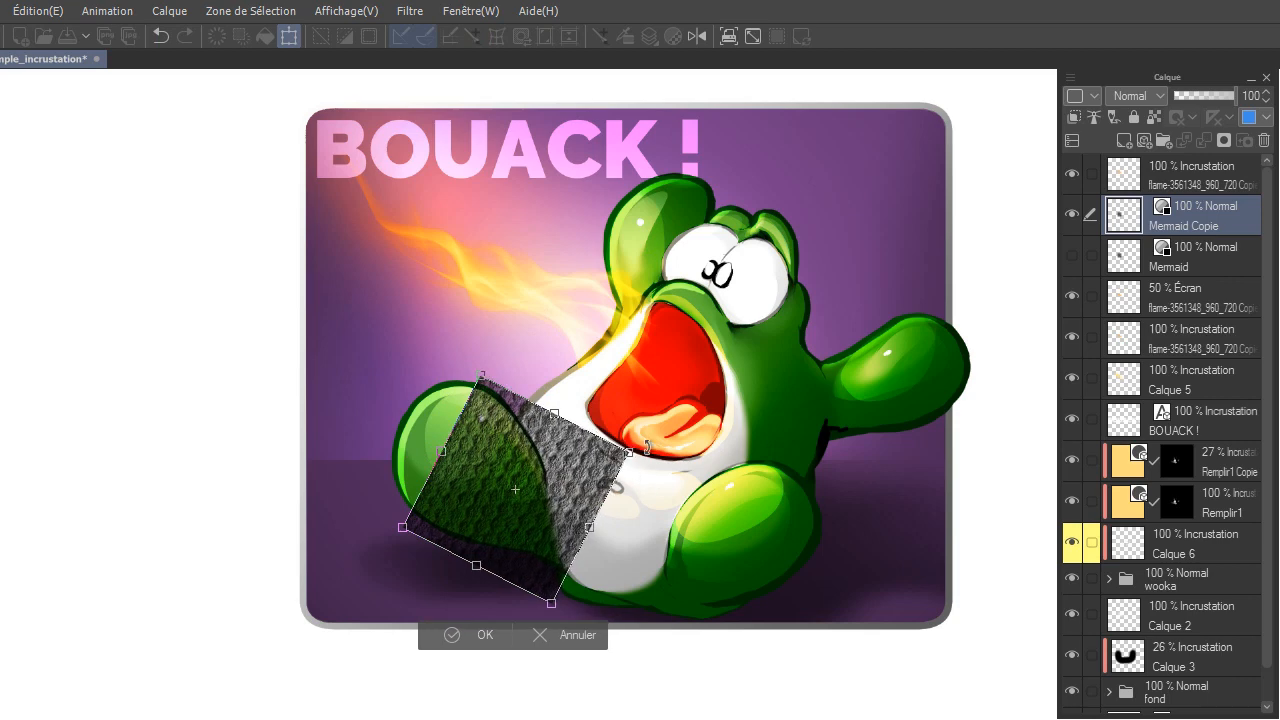
{"action": "left_click_drag", "start_coordinate": [658, 436], "coordinate": [628, 587]}
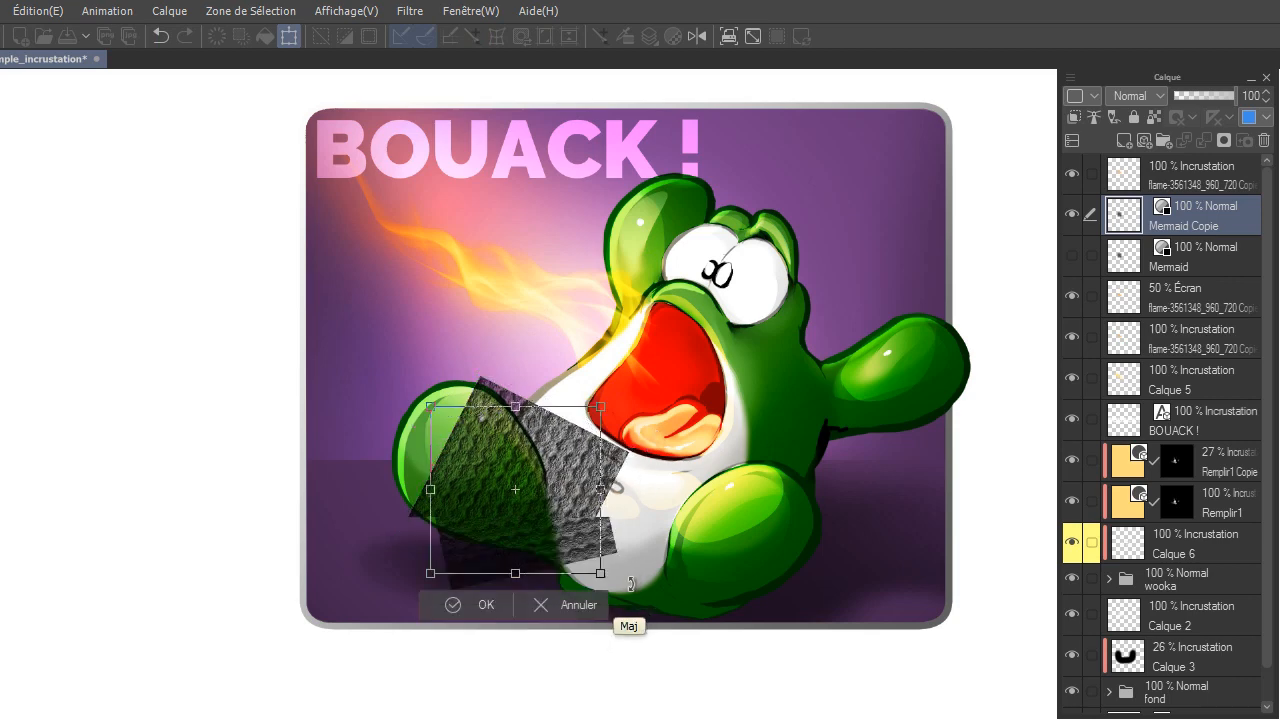
{"action": "key", "text": "Return"}
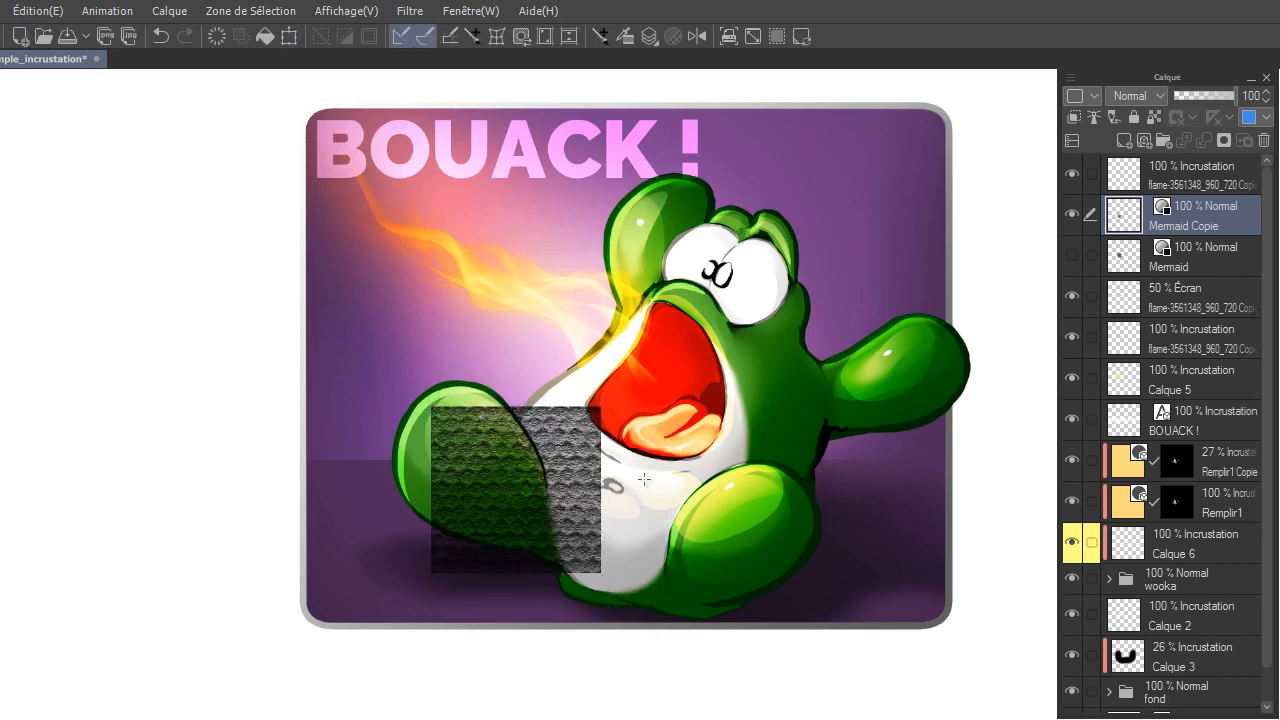
Step: Begin a mesh transformation of Mermaid Copie with 3 horizontal and 3 vertical lattice points, rotating it clockwise to follow the leg
{"action": "left_click", "coordinate": [46, 14]}
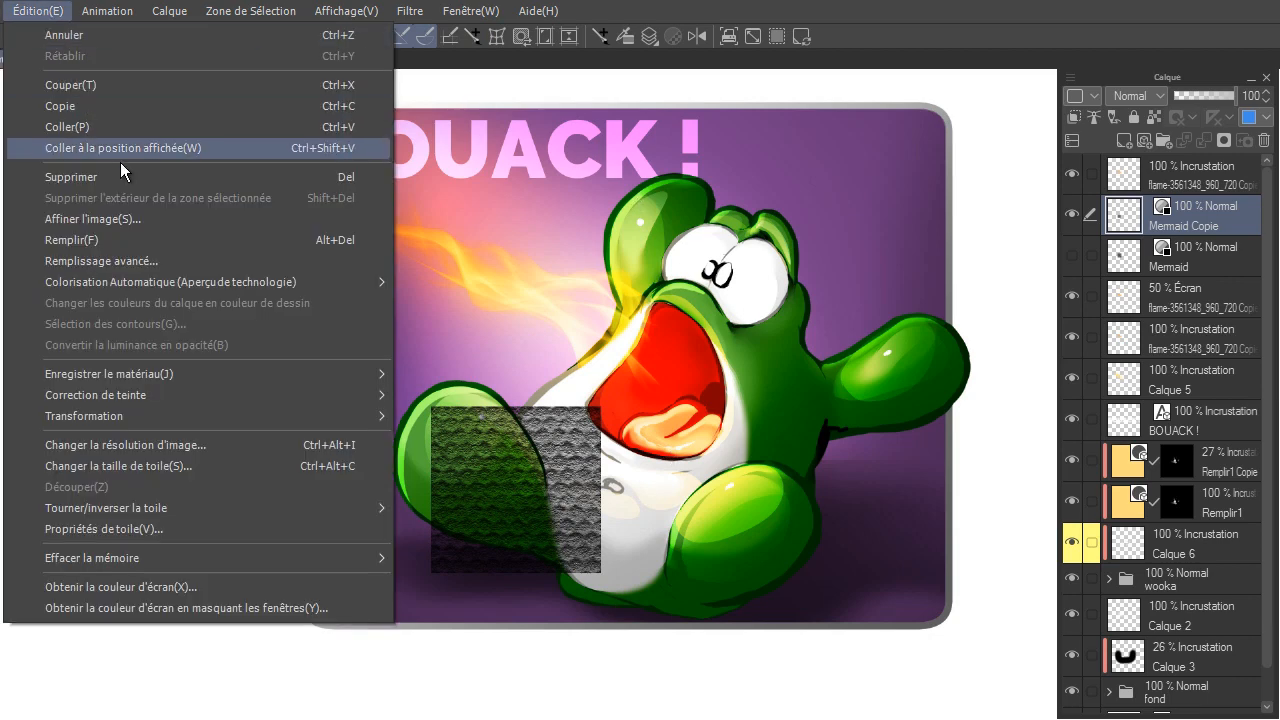
{"action": "mouse_move", "coordinate": [267, 417]}
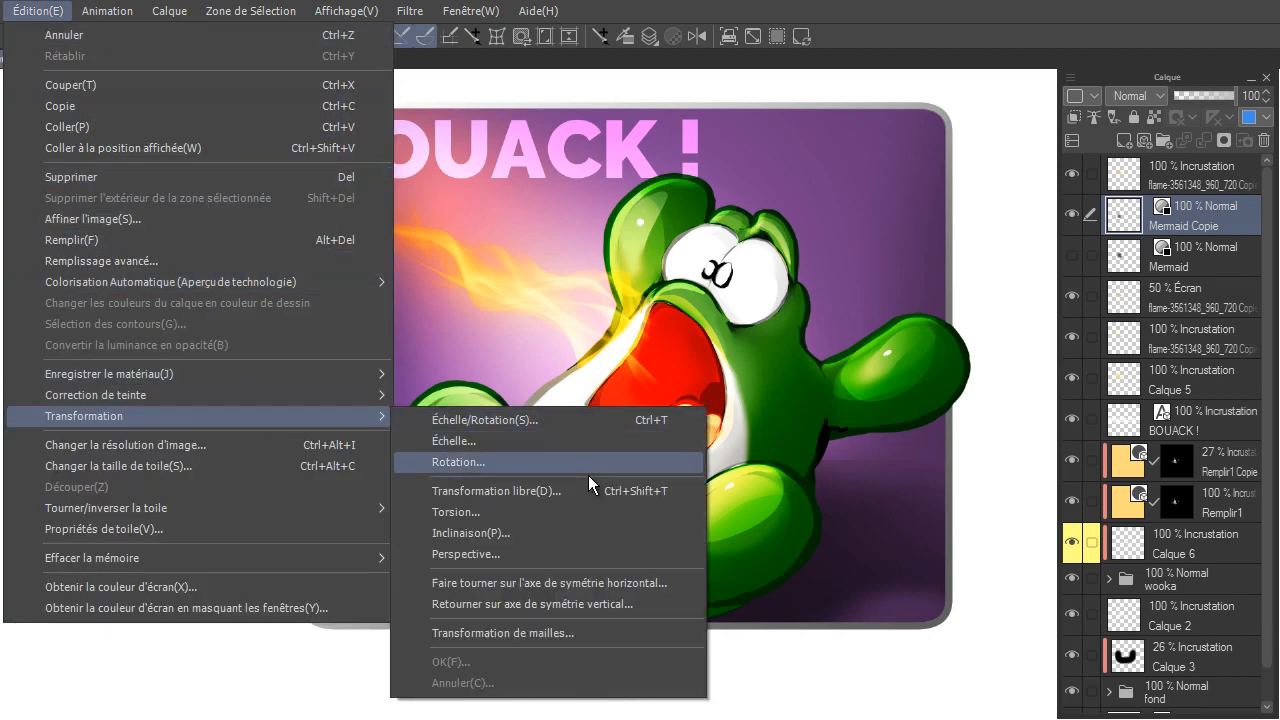
{"action": "left_click", "coordinate": [605, 633]}
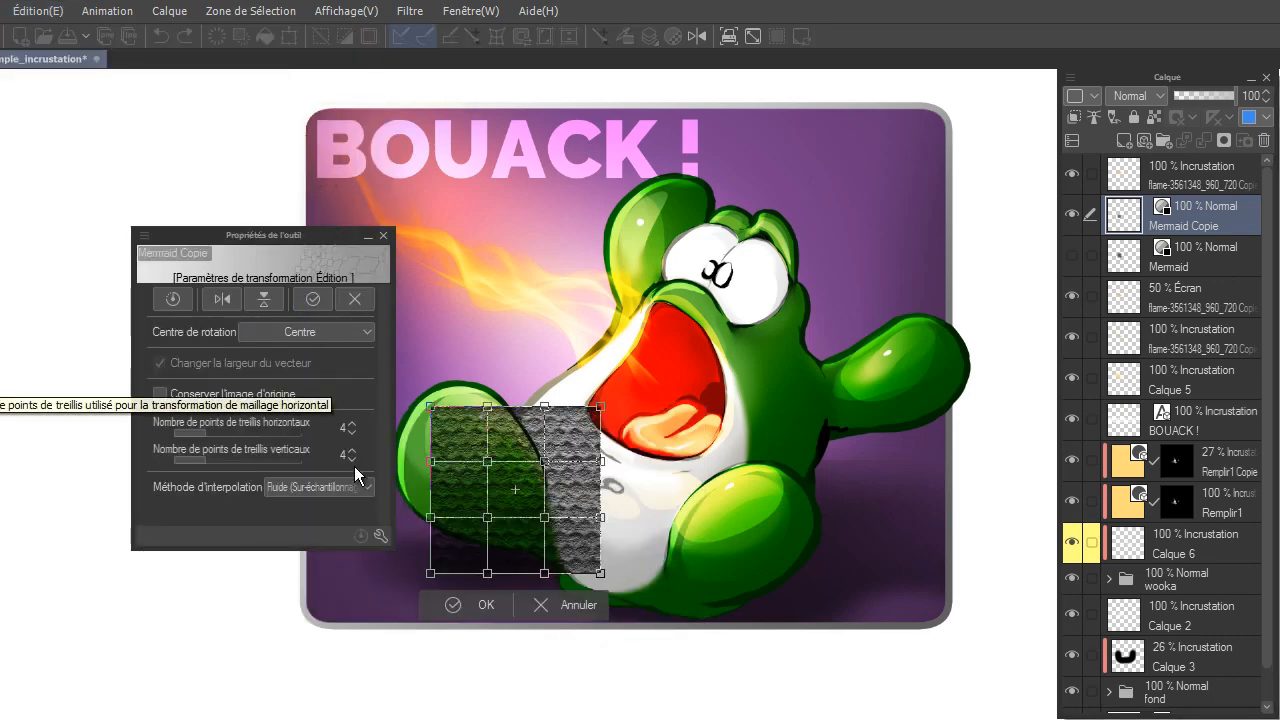
{"action": "left_click", "coordinate": [353, 432]}
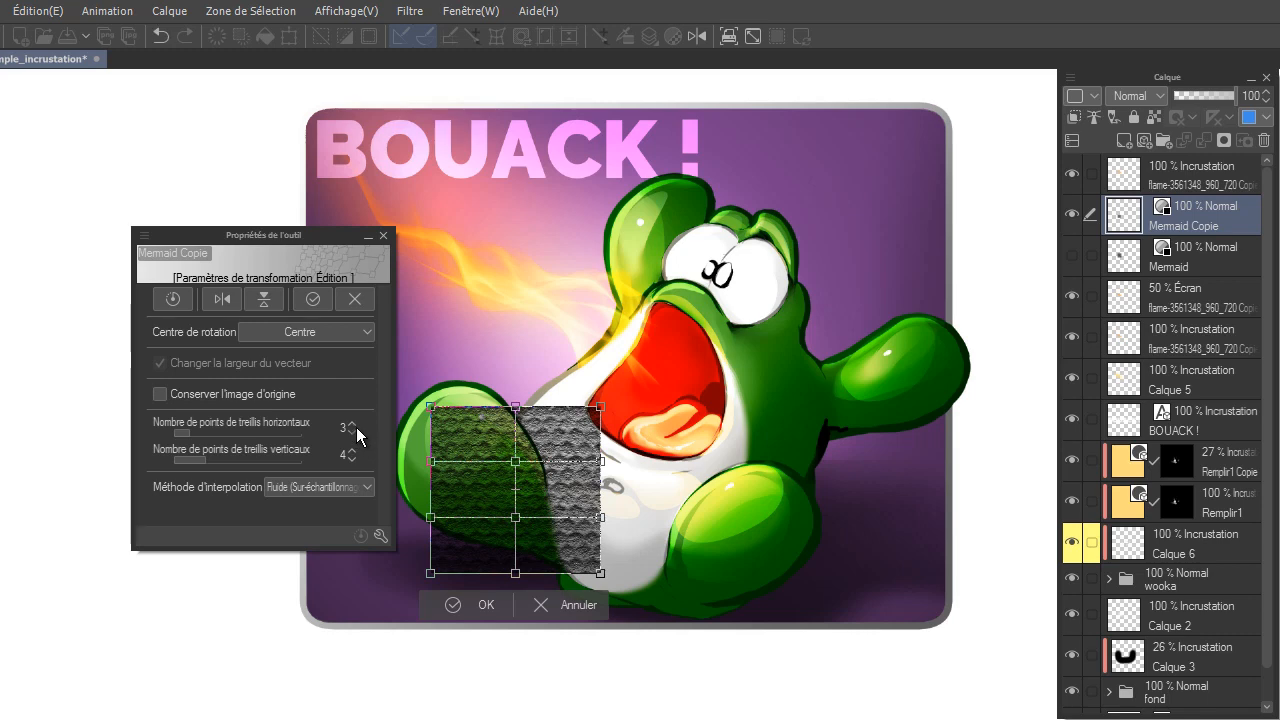
{"action": "left_click", "coordinate": [352, 459]}
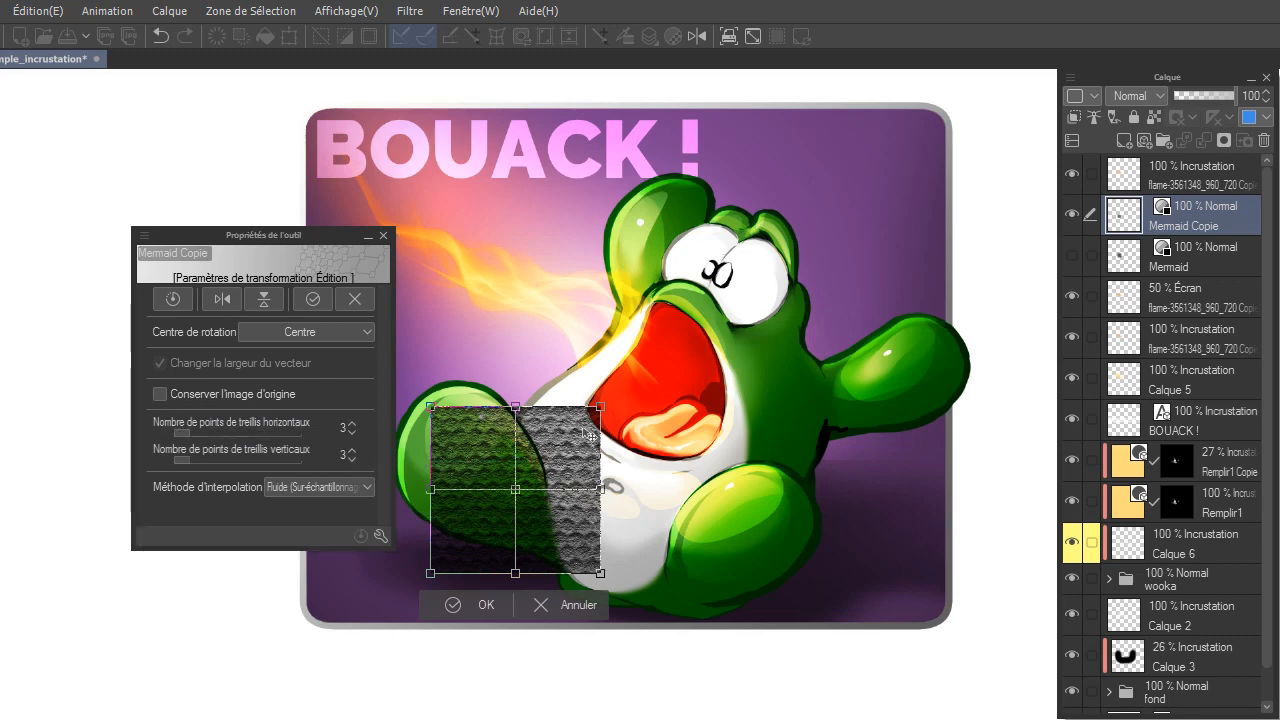
{"action": "left_click_drag", "start_coordinate": [632, 415], "coordinate": [653, 479]}
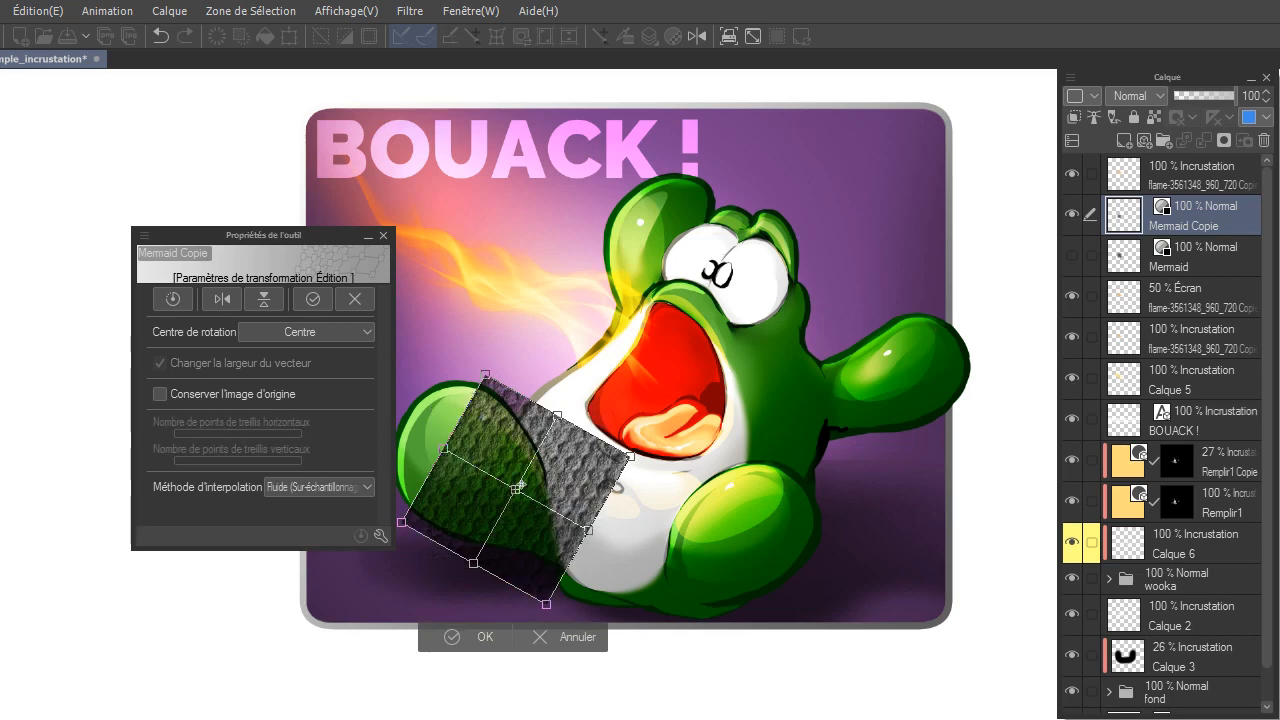
Step: Pull the mesh points inward so the texture bends around the foot sole and the underside of the leg
{"action": "left_click_drag", "start_coordinate": [515, 489], "coordinate": [543, 482]}
{"action": "left_click_drag", "start_coordinate": [444, 448], "coordinate": [500, 482]}
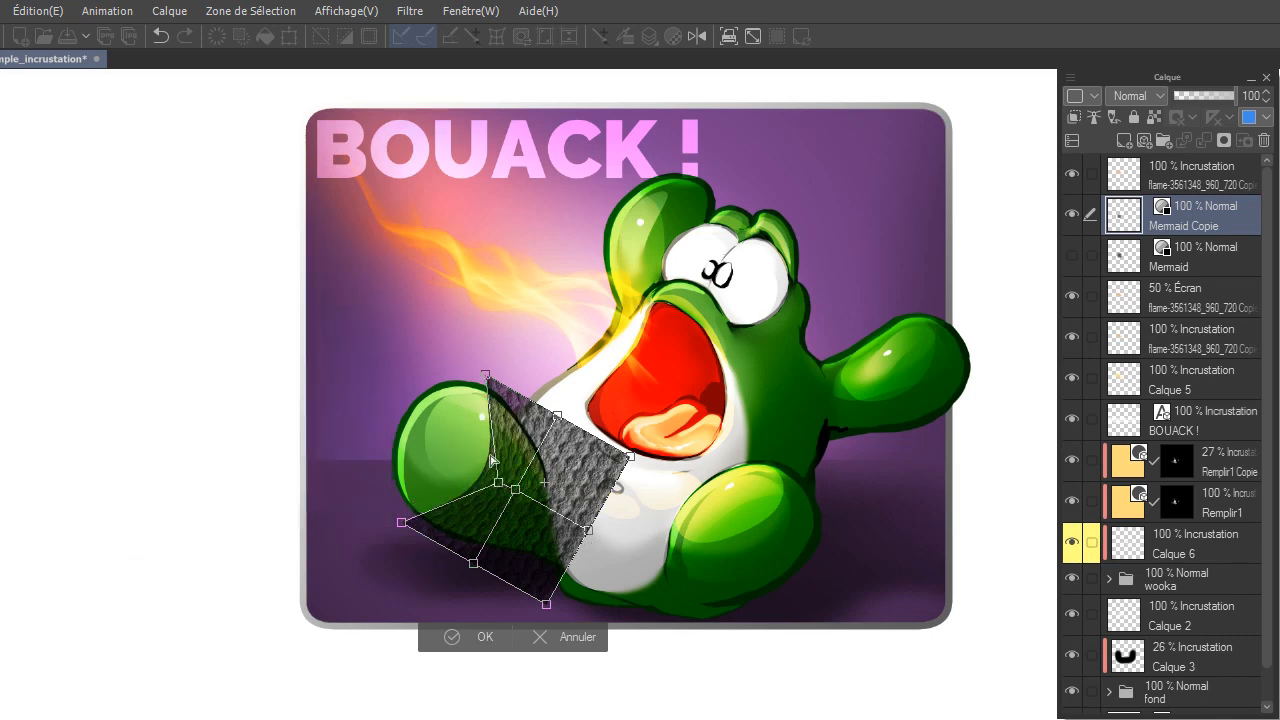
{"action": "left_click_drag", "start_coordinate": [486, 378], "coordinate": [483, 392]}
{"action": "left_click_drag", "start_coordinate": [401, 522], "coordinate": [406, 498]}
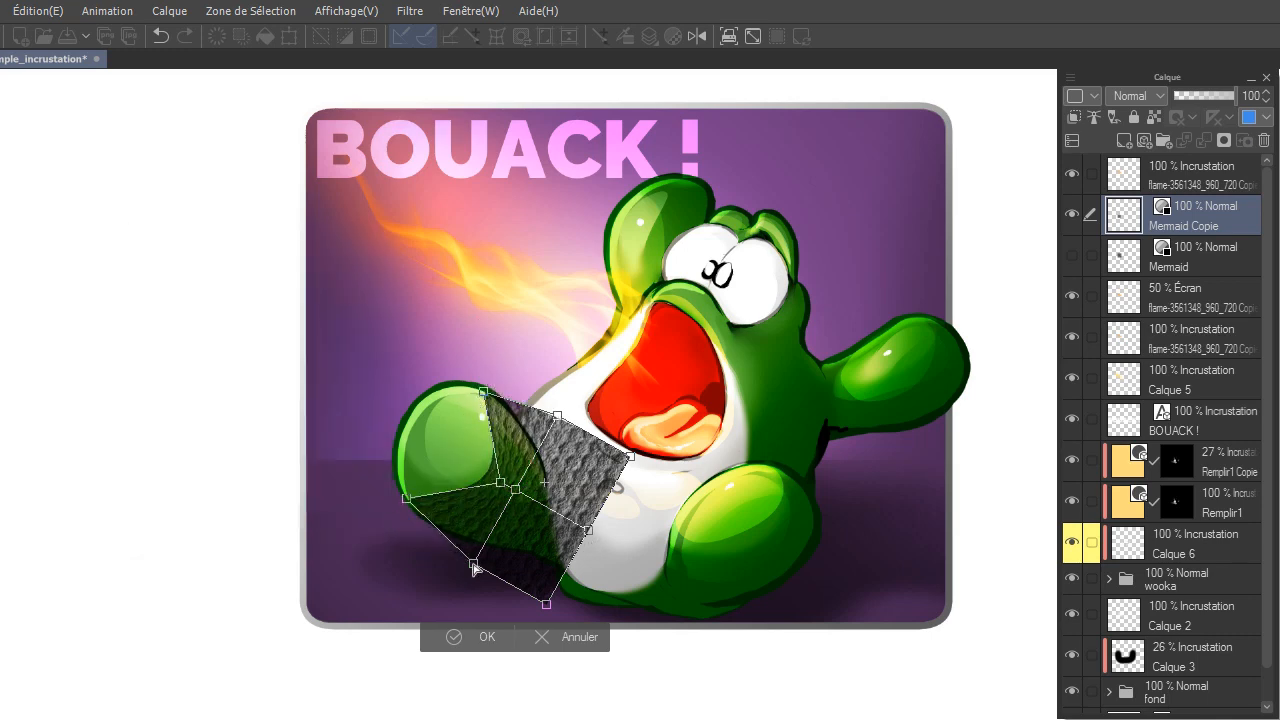
{"action": "left_click_drag", "start_coordinate": [473, 563], "coordinate": [457, 556]}
{"action": "left_click_drag", "start_coordinate": [557, 414], "coordinate": [539, 421]}
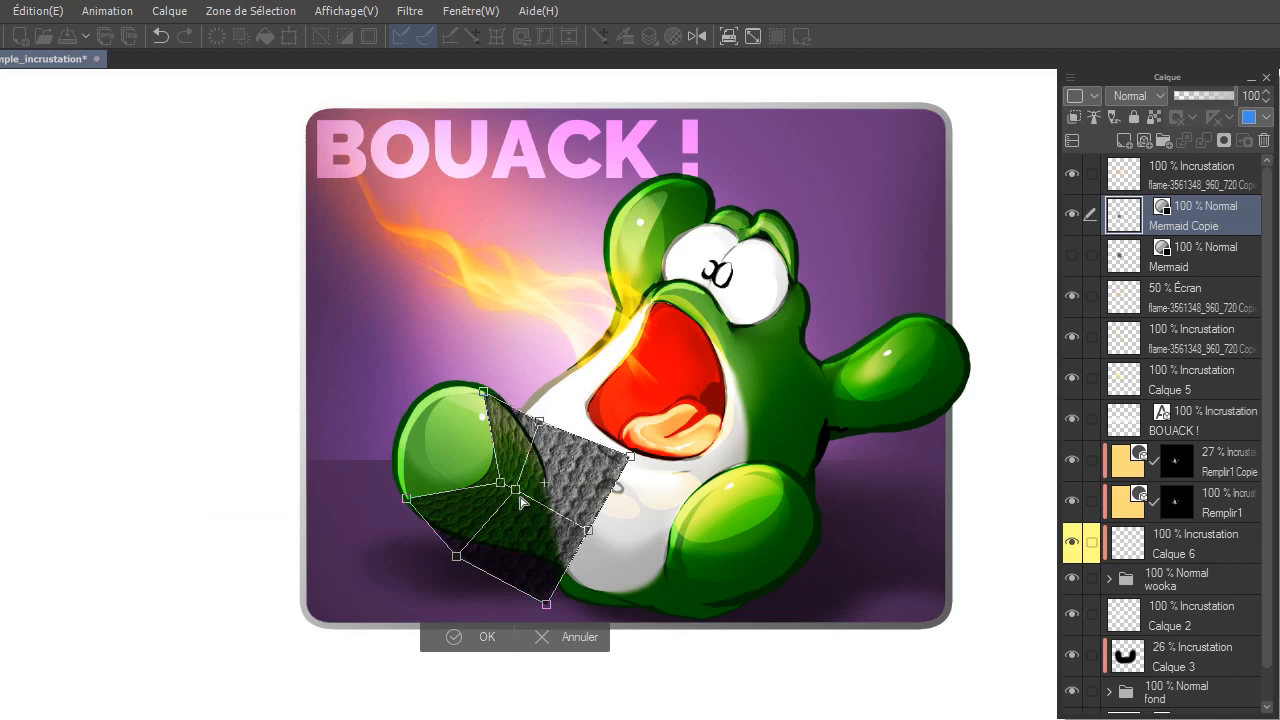
{"action": "left_click_drag", "start_coordinate": [516, 489], "coordinate": [535, 512]}
{"action": "left_click_drag", "start_coordinate": [546, 604], "coordinate": [546, 567]}
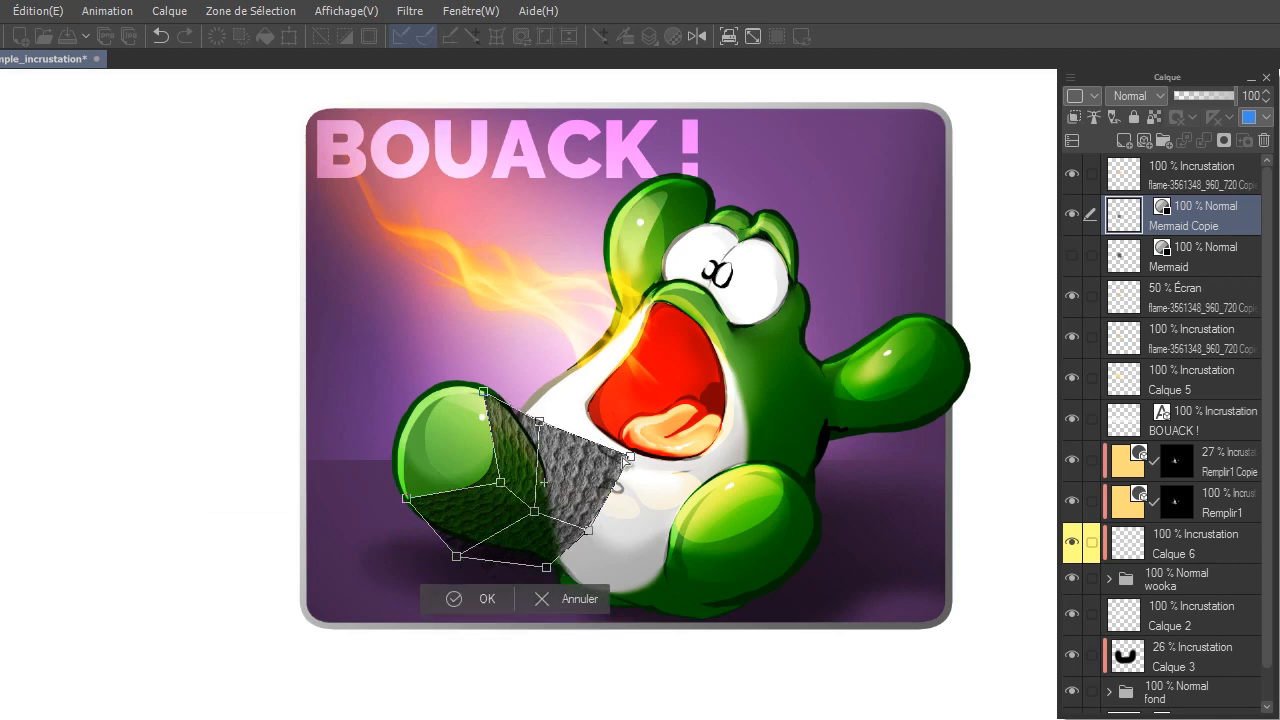
Step: Tighten the mesh along the belly side and lower contour of the leg, and apply the transformation
{"action": "left_click_drag", "start_coordinate": [564, 475], "coordinate": [568, 473]}
{"action": "left_click_drag", "start_coordinate": [539, 421], "coordinate": [531, 429]}
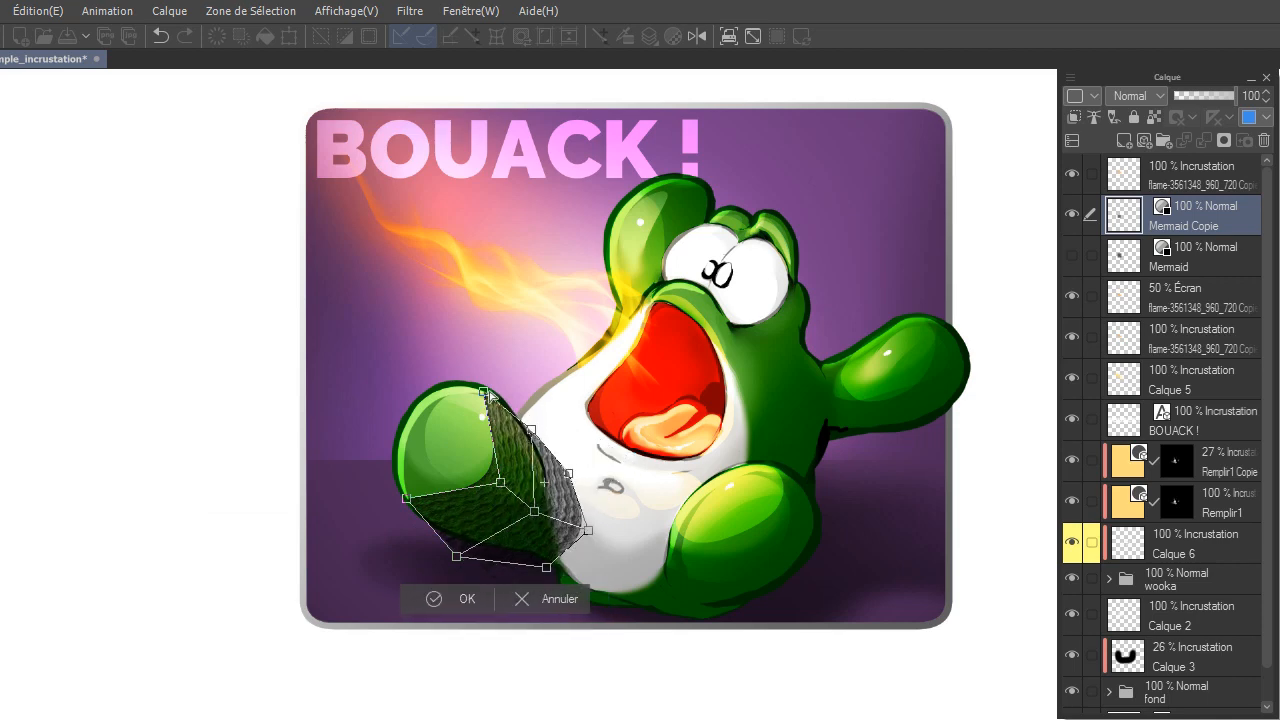
{"action": "left_click_drag", "start_coordinate": [484, 392], "coordinate": [498, 387]}
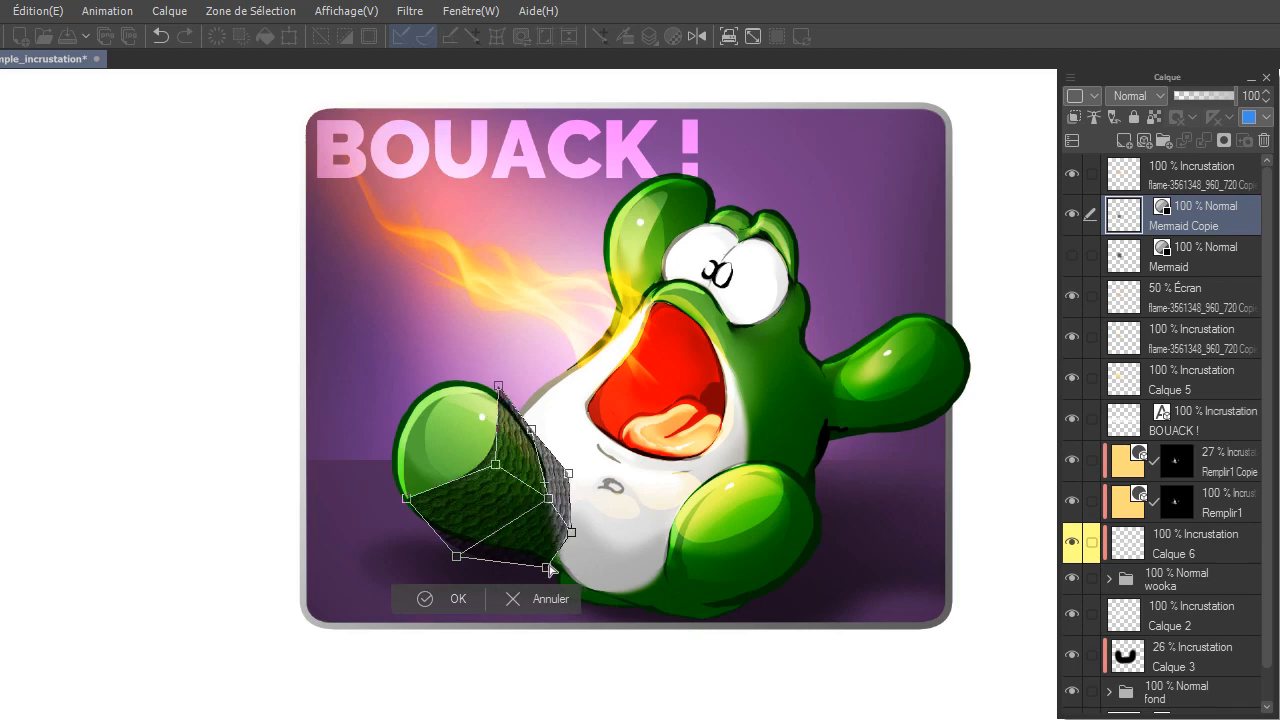
{"action": "left_click_drag", "start_coordinate": [546, 566], "coordinate": [538, 565]}
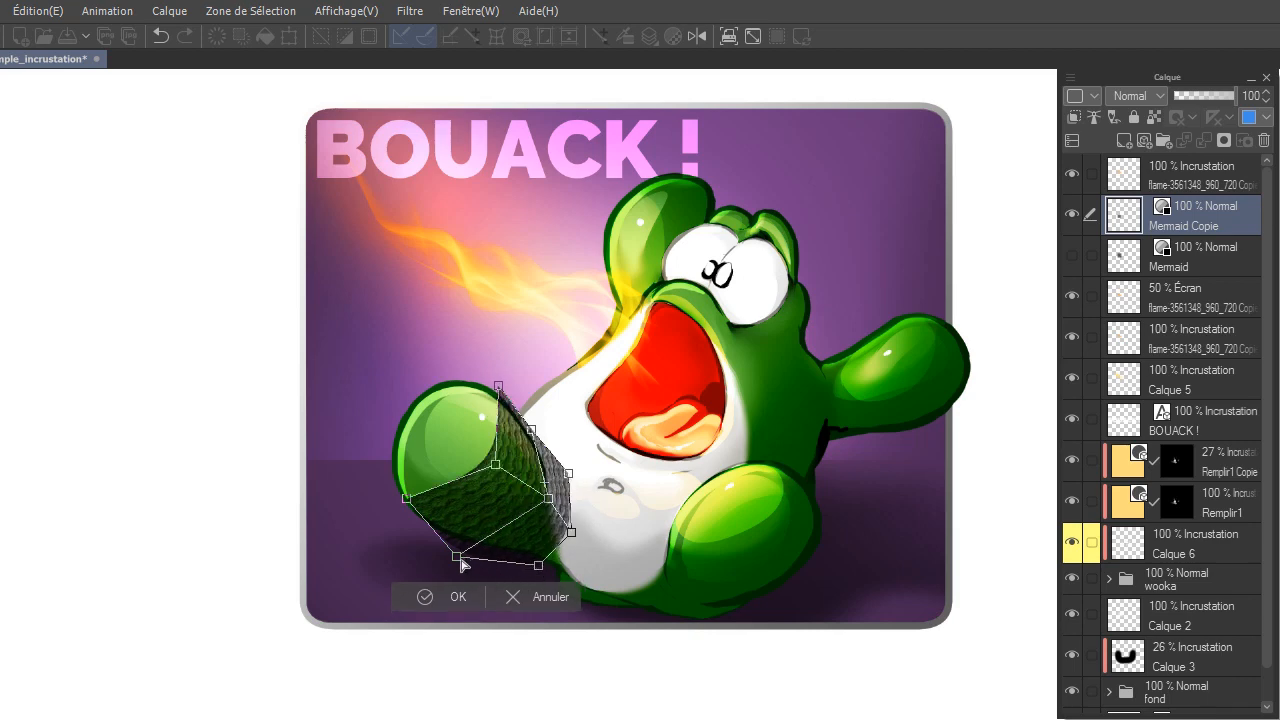
{"action": "left_click_drag", "start_coordinate": [457, 556], "coordinate": [459, 546]}
{"action": "left_click_drag", "start_coordinate": [407, 499], "coordinate": [407, 505]}
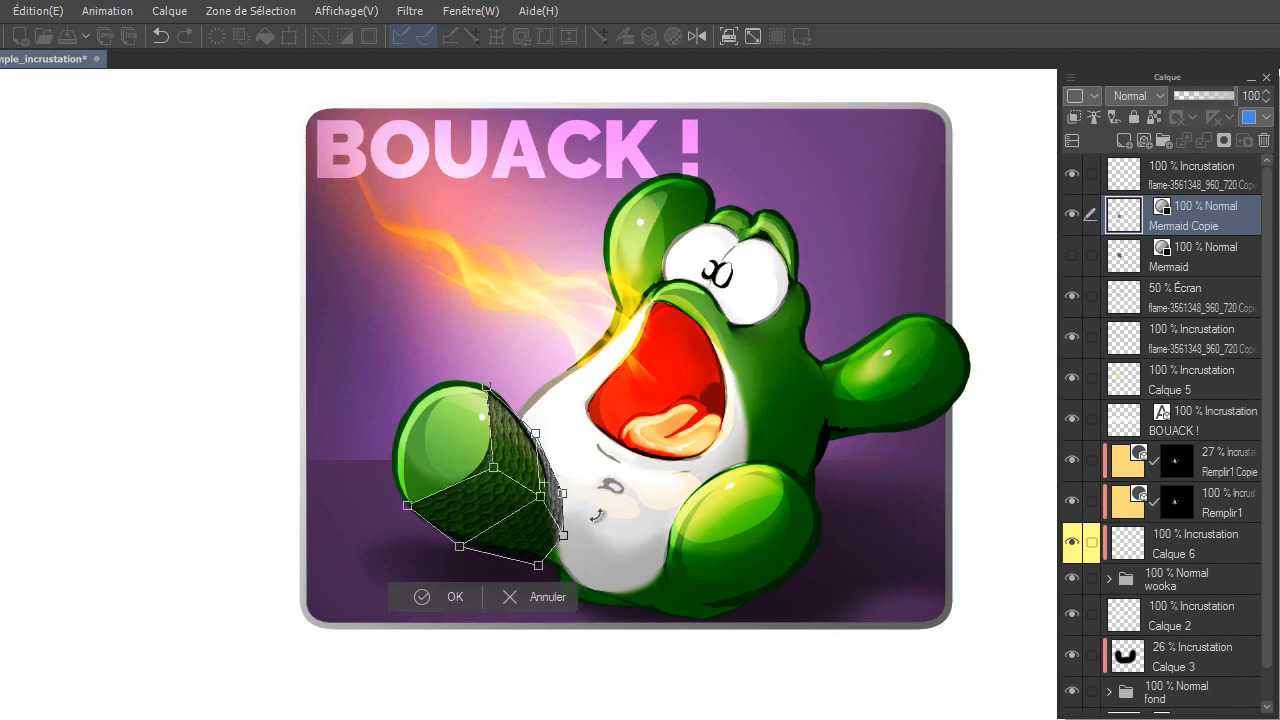
{"action": "key", "text": "Return"}
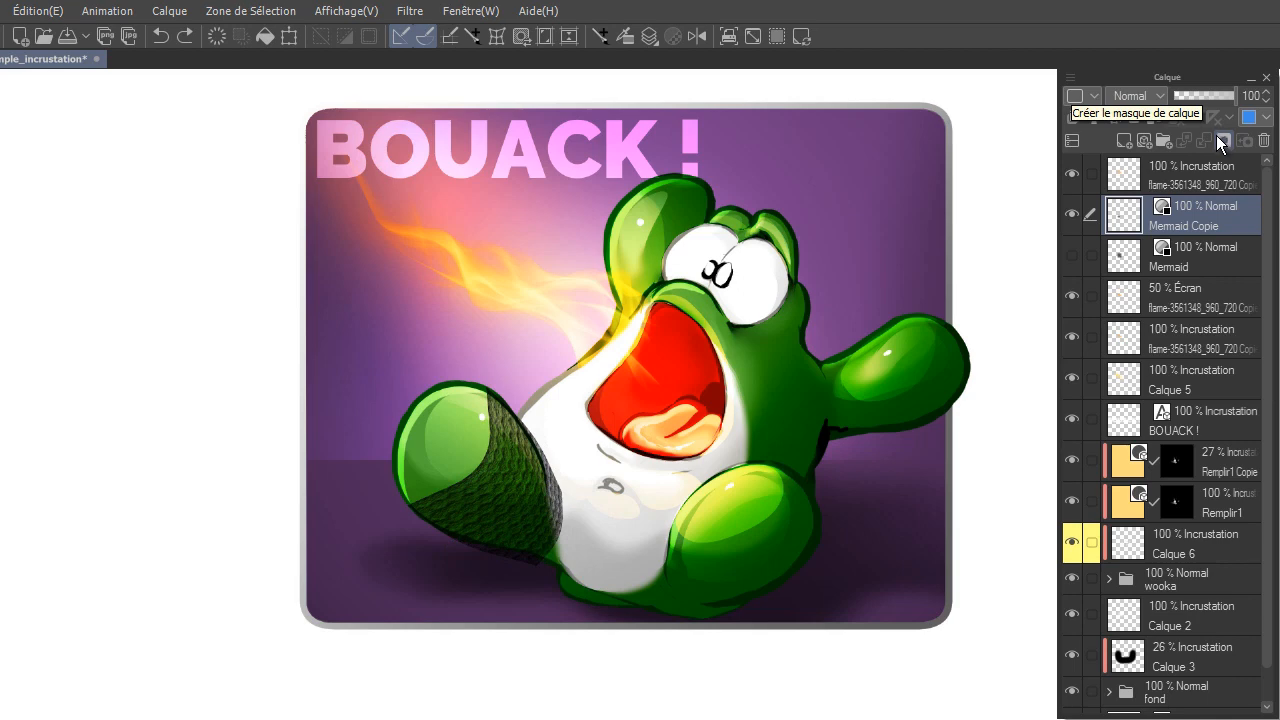
Step: Add a layer mask to Mermaid Copie and softly mask out the texture outside the leg and over its upper part
{"action": "left_click", "coordinate": [1221, 144]}
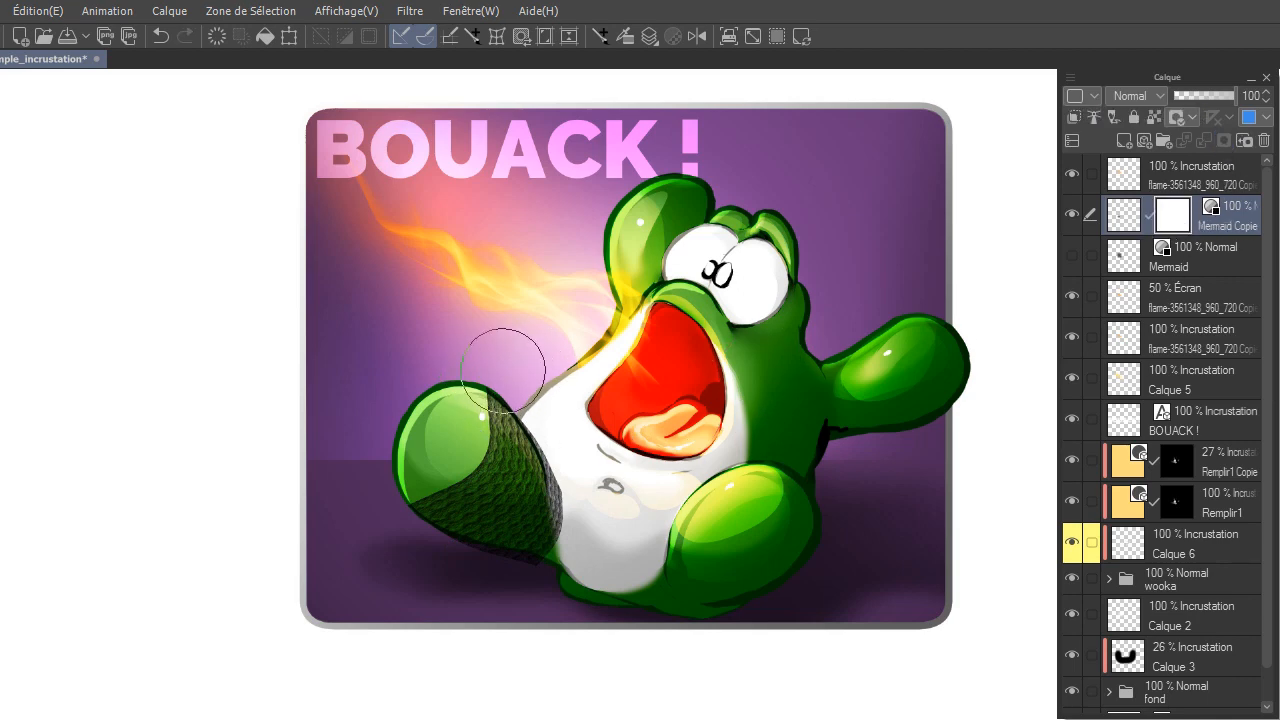
{"action": "mouse_move", "coordinate": [515, 375]}
{"action": "left_mouse_down"}
{"action": "mouse_move", "coordinate": [574, 436]}
{"action": "mouse_move", "coordinate": [587, 484]}
{"action": "mouse_move", "coordinate": [578, 548]}
{"action": "mouse_move", "coordinate": [529, 590]}
{"action": "mouse_move", "coordinate": [452, 582]}
{"action": "mouse_move", "coordinate": [373, 504]}
{"action": "mouse_move", "coordinate": [511, 599]}
{"action": "mouse_move", "coordinate": [541, 487]}
{"action": "mouse_move", "coordinate": [427, 467]}
{"action": "mouse_move", "coordinate": [448, 453]}
{"action": "mouse_move", "coordinate": [452, 397]}
{"action": "mouse_move", "coordinate": [537, 385]}
{"action": "left_mouse_up"}
{"action": "key", "text": "]"}
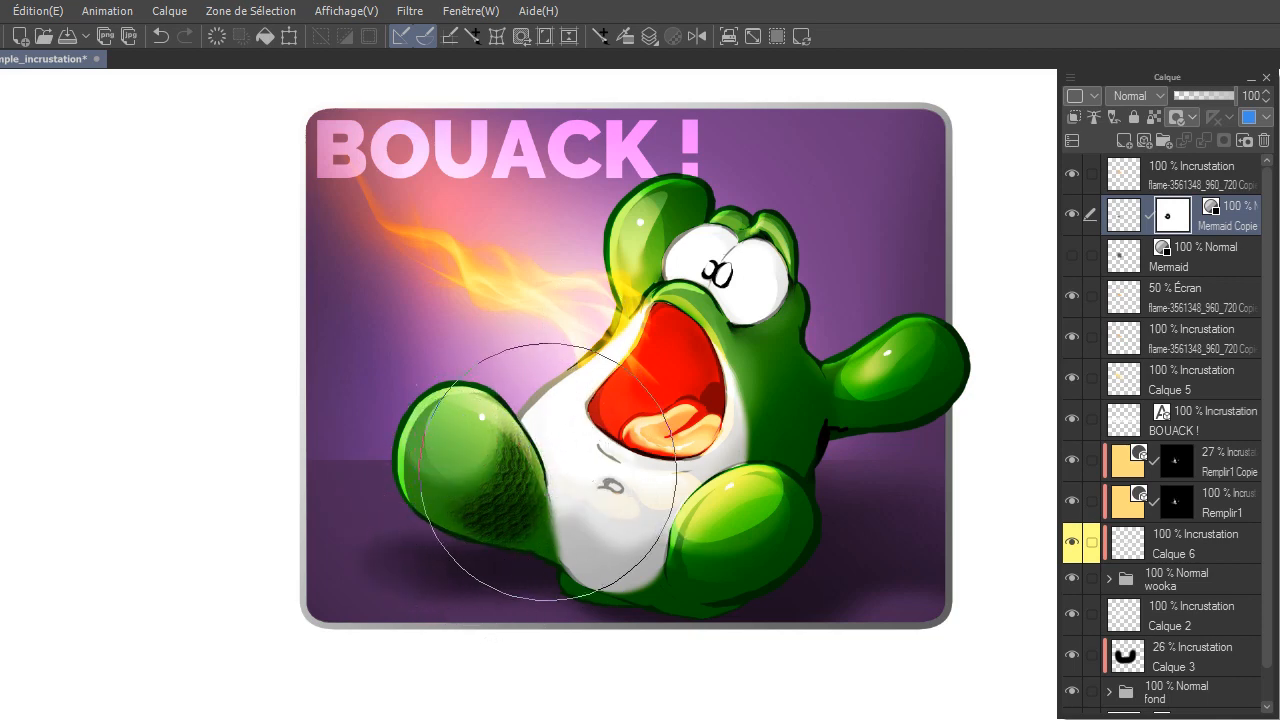
{"action": "mouse_move", "coordinate": [521, 460]}
{"action": "left_mouse_down"}
{"action": "mouse_move", "coordinate": [530, 472]}
{"action": "mouse_move", "coordinate": [564, 446]}
{"action": "left_mouse_up"}
{"action": "left_click_drag", "start_coordinate": [504, 401], "coordinate": [533, 446]}
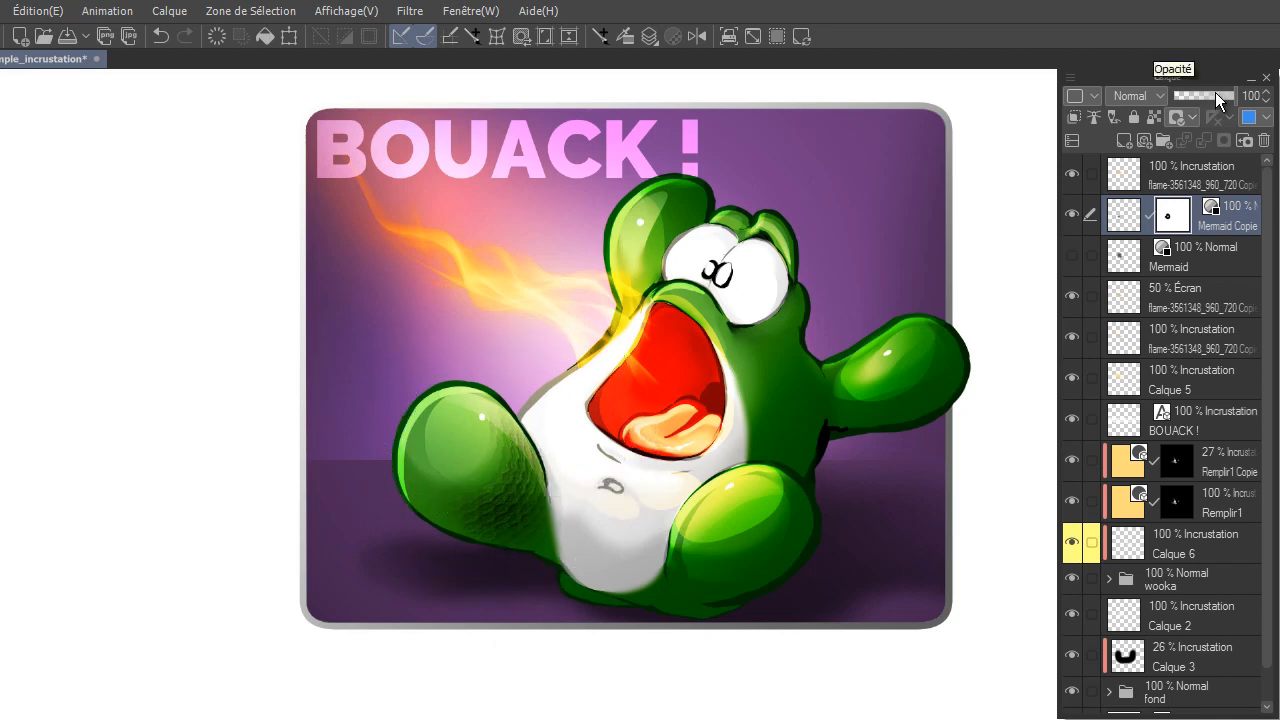
Step: Set Mermaid Copie's blending mode to Incrustation, trying 73 % opacity before returning to 100 %
{"action": "left_click", "coordinate": [1147, 98]}
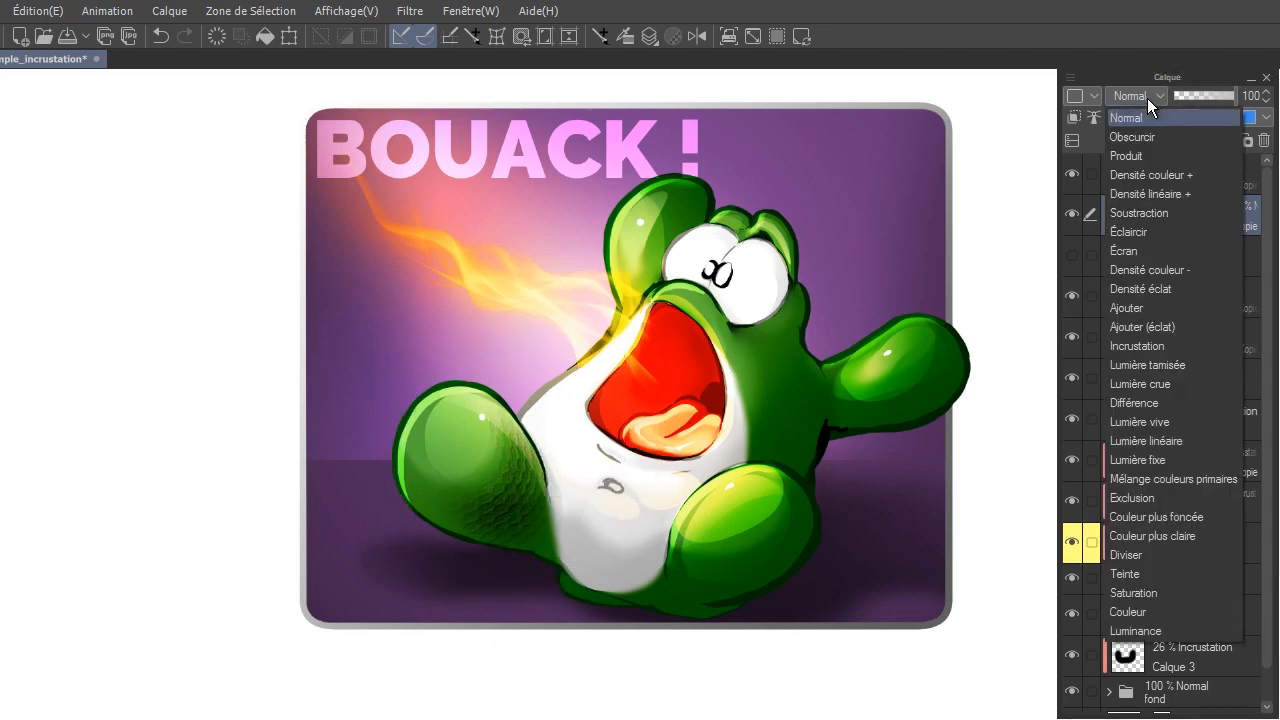
{"action": "left_click", "coordinate": [1166, 346]}
{"action": "left_click", "coordinate": [1218, 91]}
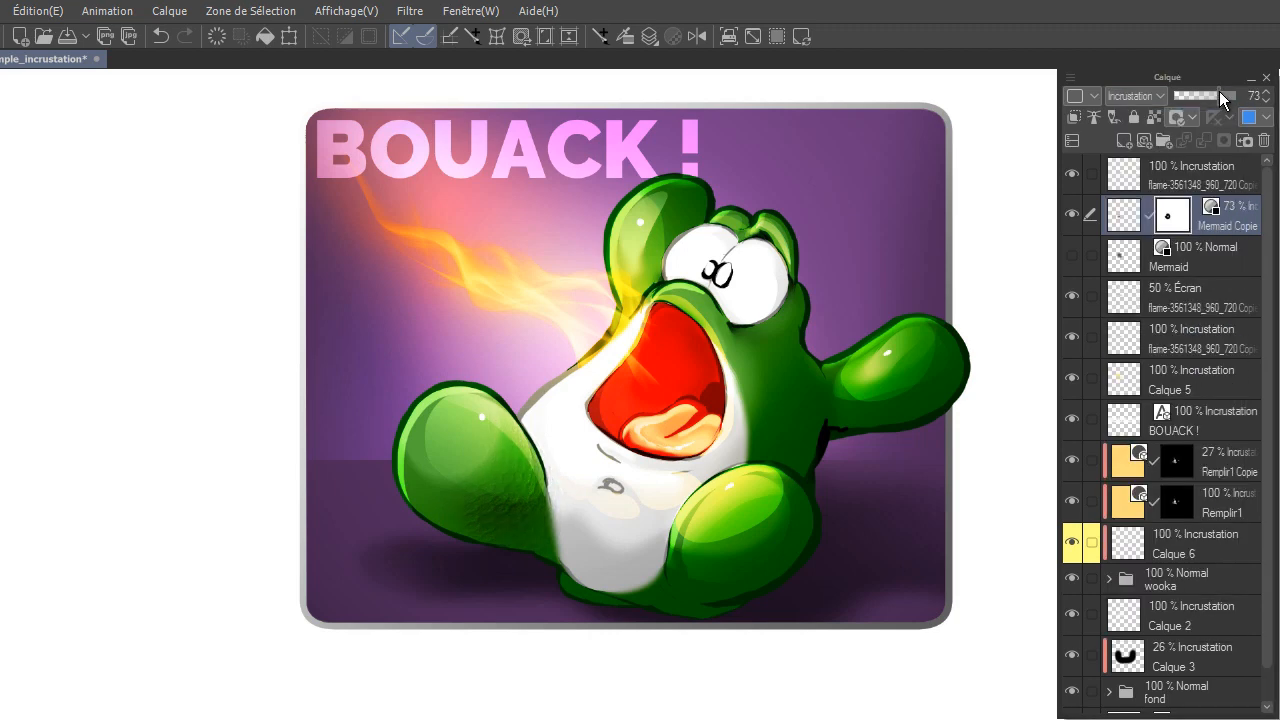
{"action": "left_click_drag", "start_coordinate": [1221, 91], "coordinate": [1258, 94]}
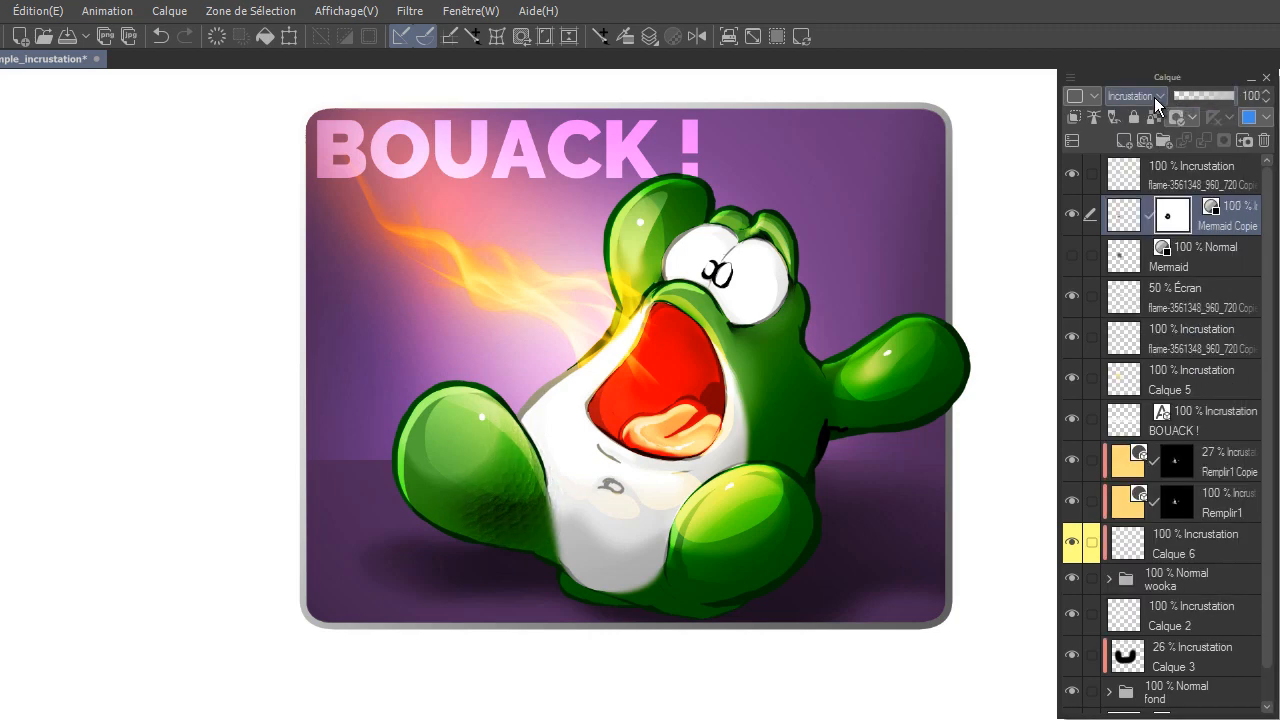
Step: Try Lumière tamisée on Mermaid Copie, then restore Incrustation and lower the opacity to 53 %
{"action": "left_click", "coordinate": [1154, 94]}
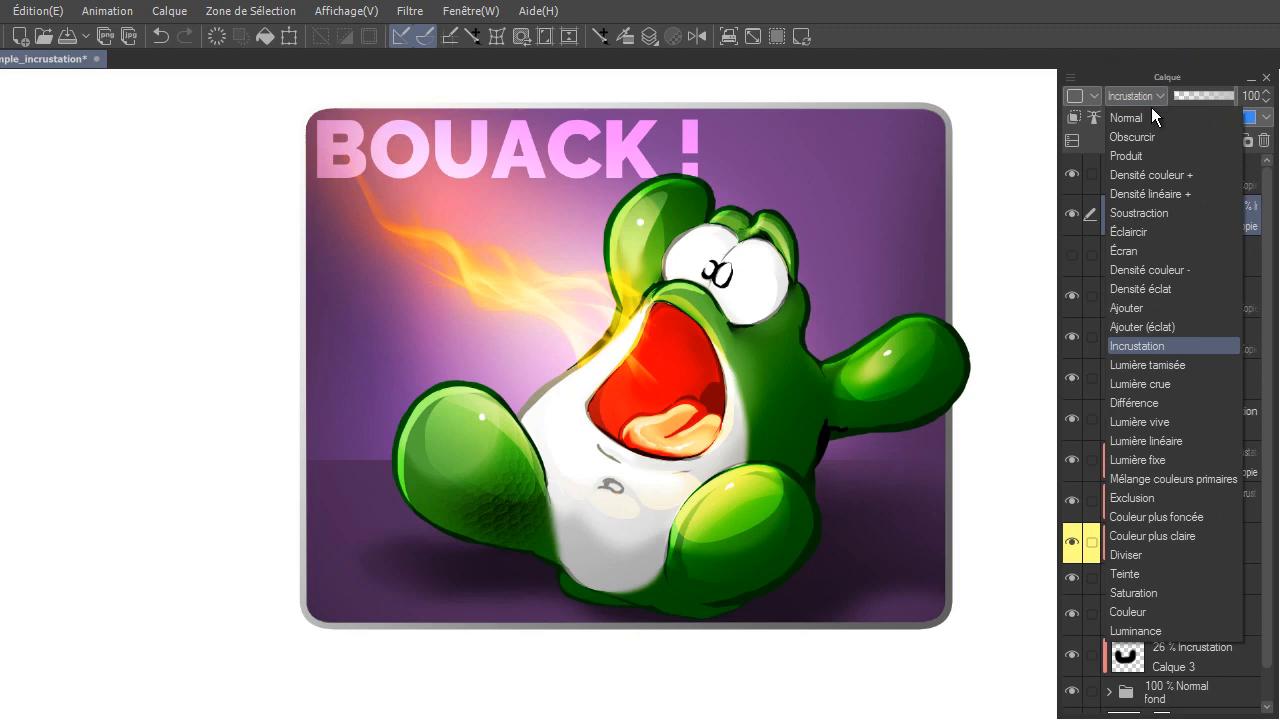
{"action": "left_click", "coordinate": [1182, 367]}
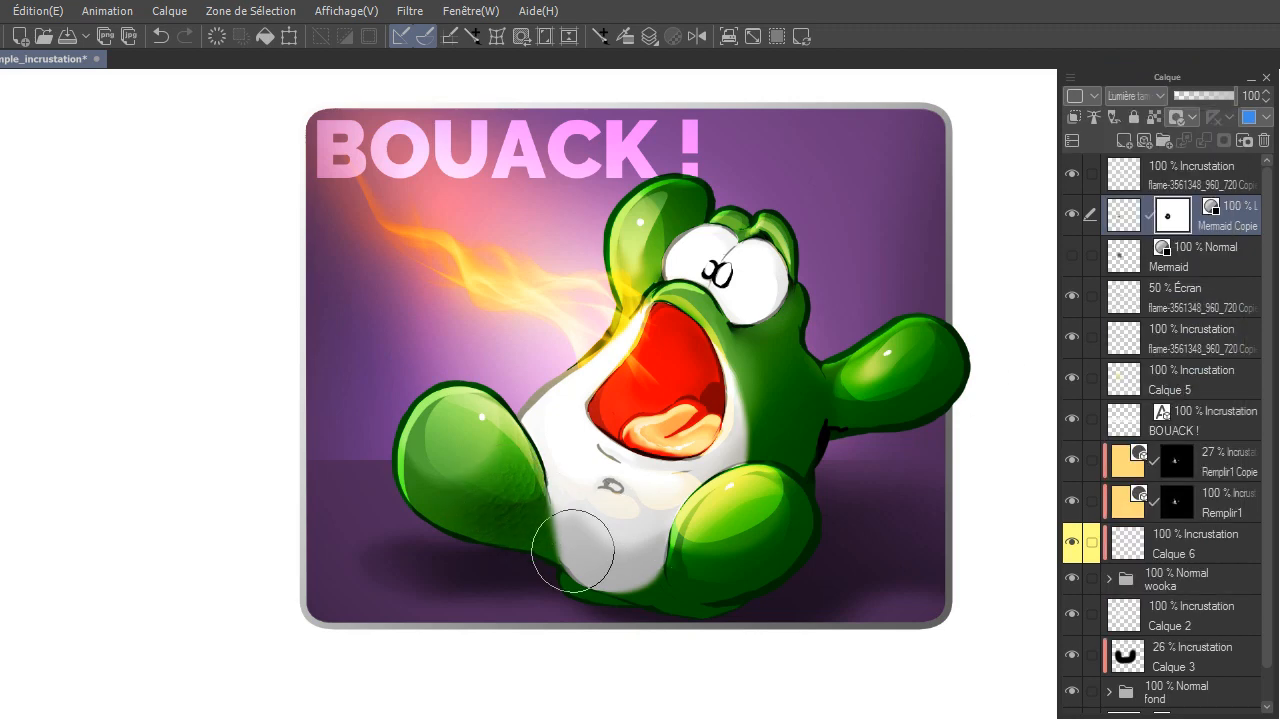
{"action": "left_click", "coordinate": [1153, 96]}
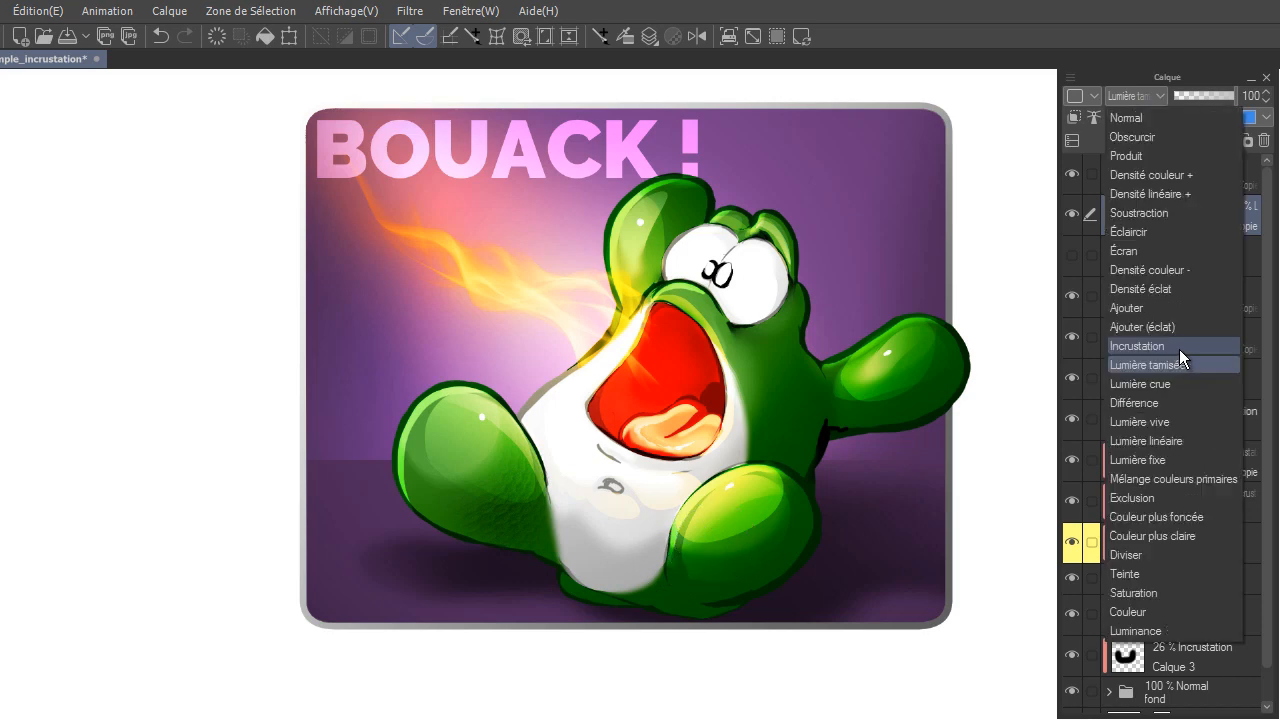
{"action": "left_click", "coordinate": [1179, 349]}
{"action": "left_click_drag", "start_coordinate": [1196, 100], "coordinate": [1207, 95]}
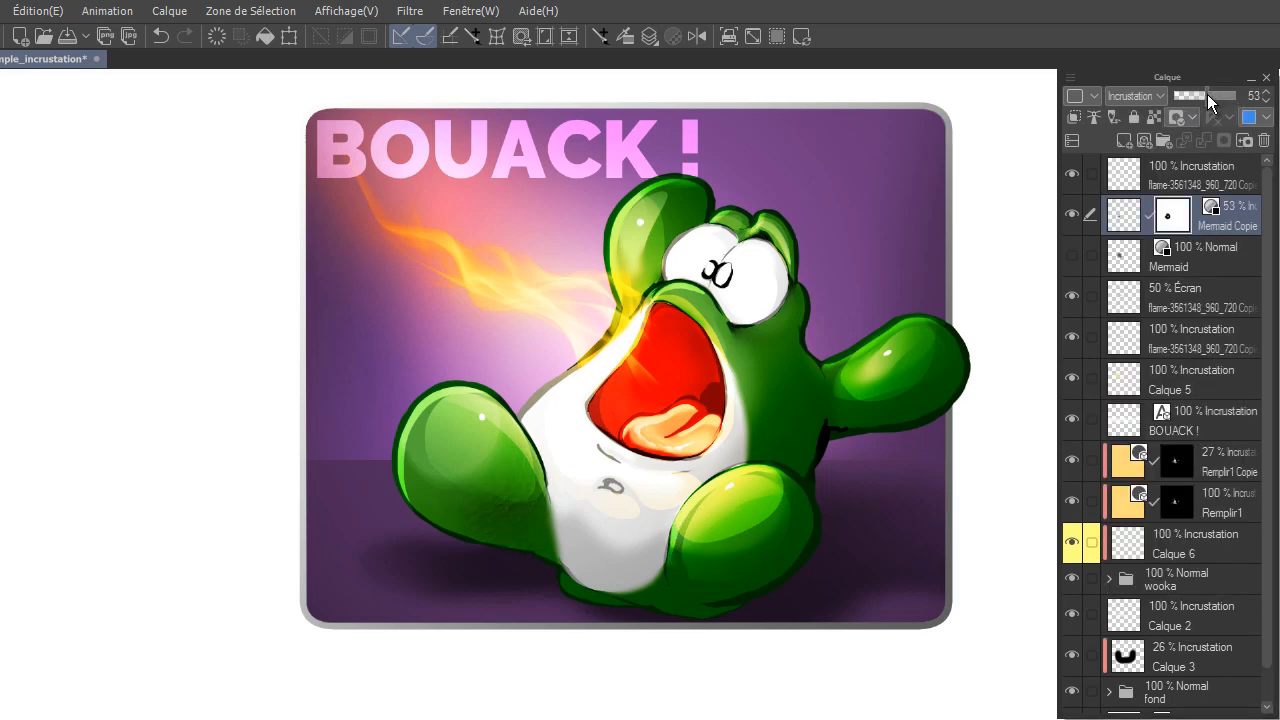